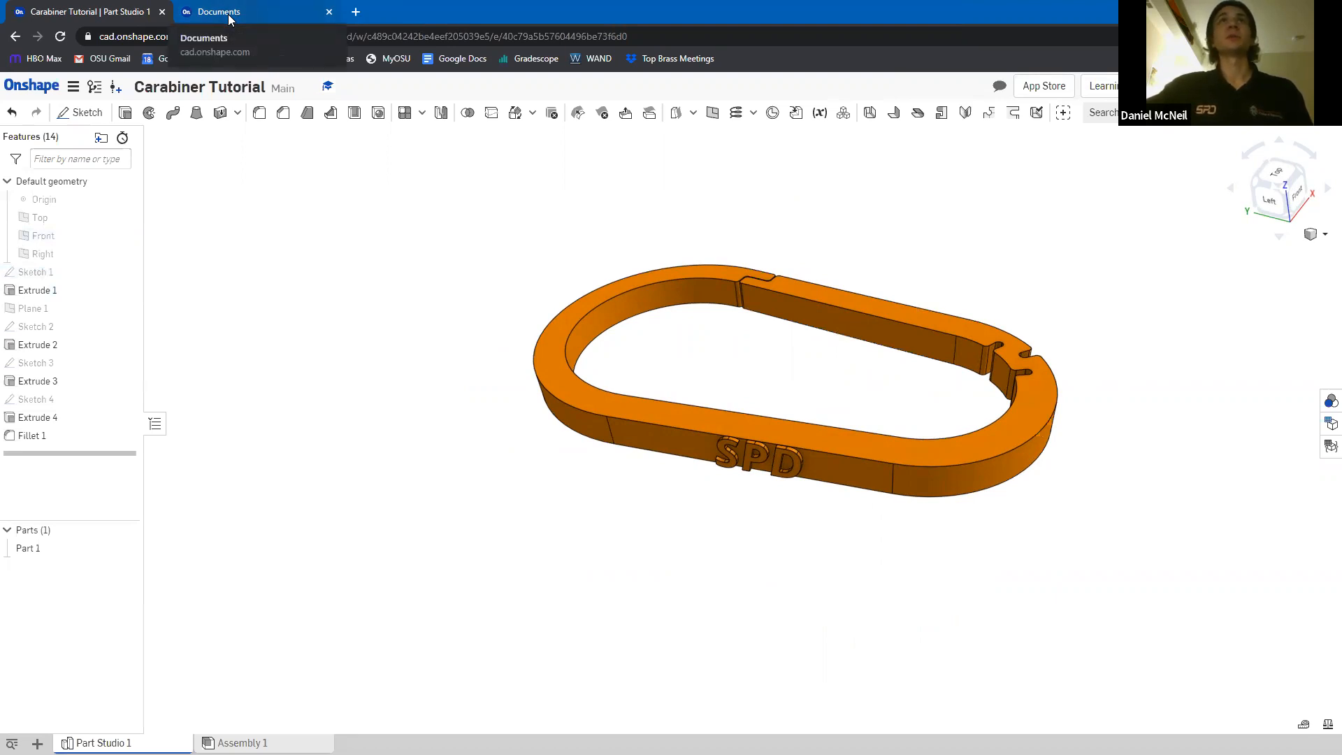
Create a new document named "SPD Carabiner" from the documents list
right_click_drag(898, 384, 804, 280)
left_click(273, 14)
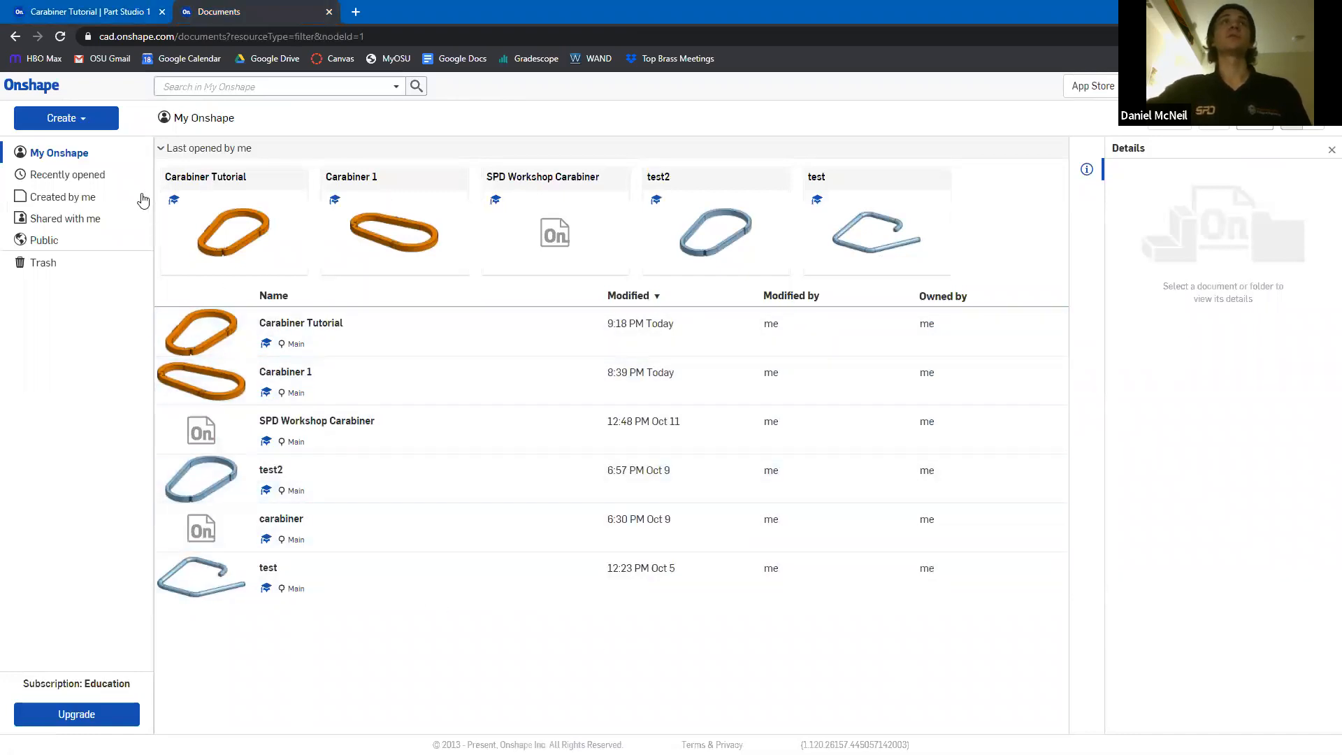
left_click(88, 123)
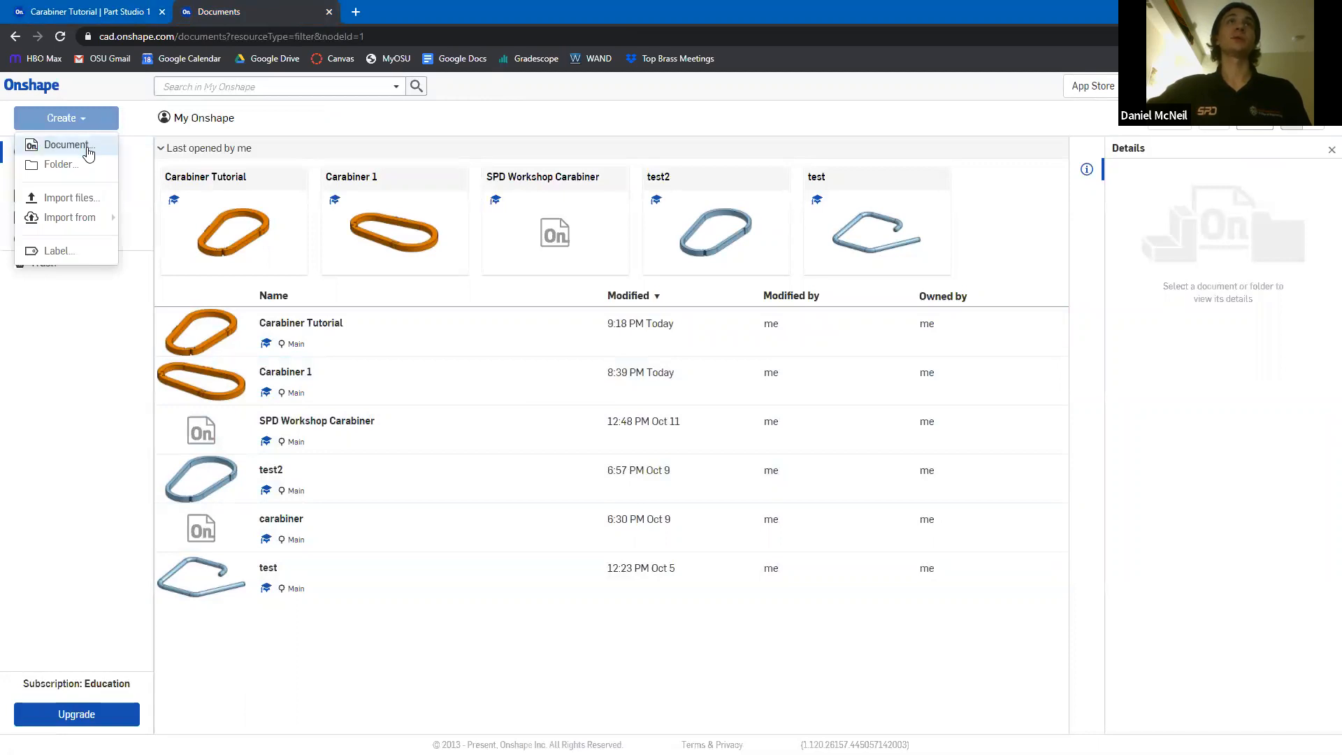
left_click(88, 149)
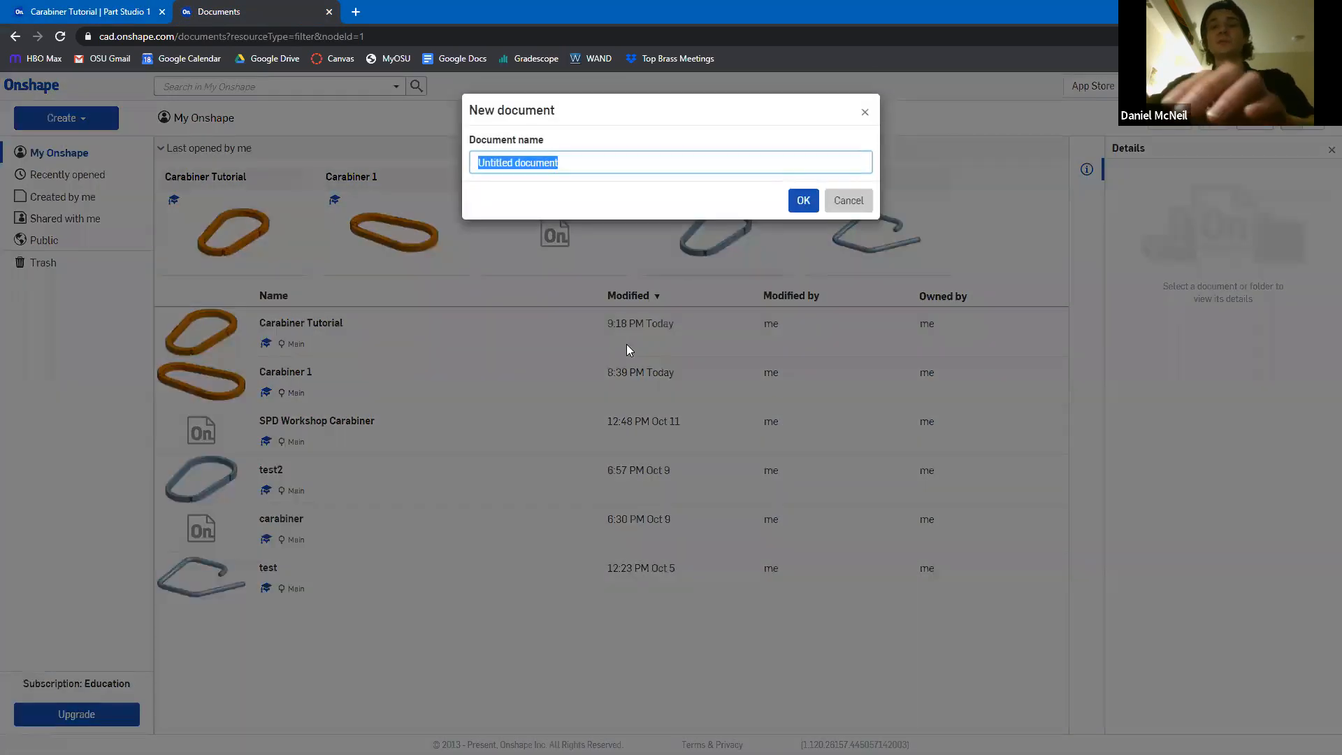
type("SPD Carabiner")
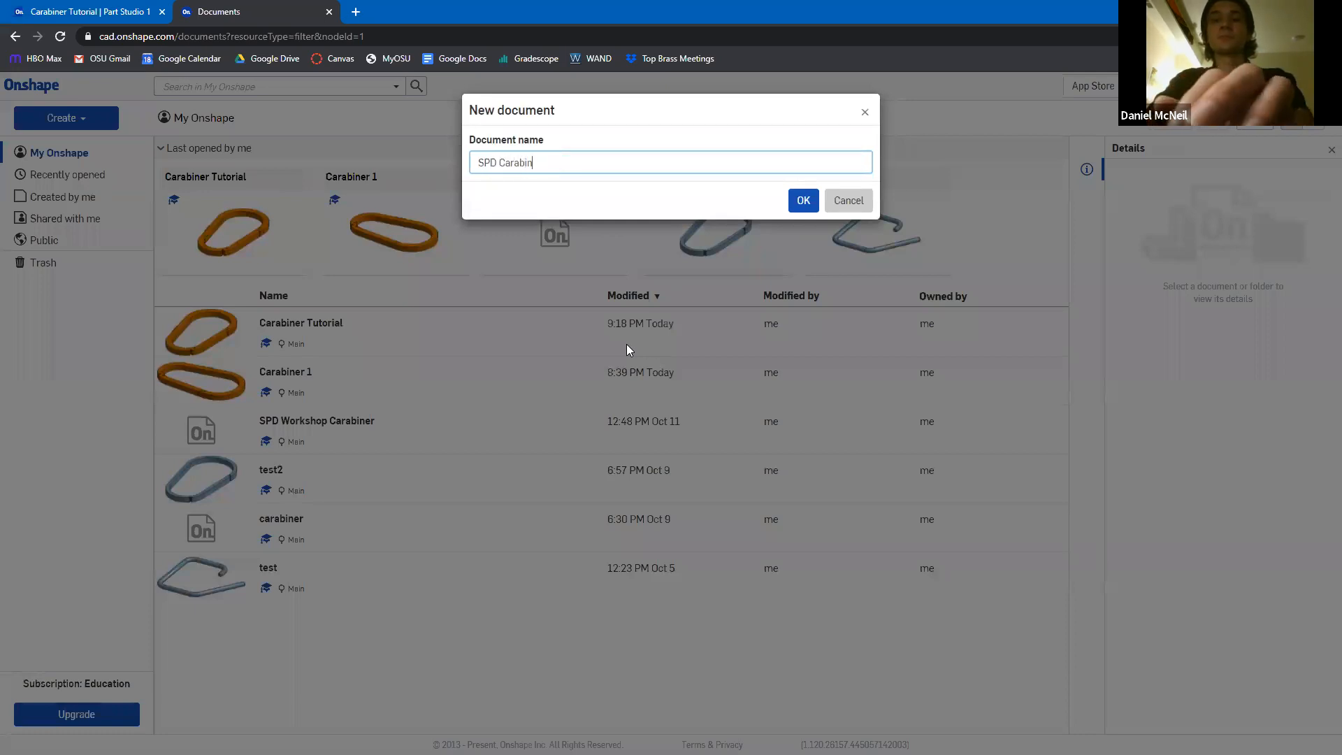
left_click(807, 209)
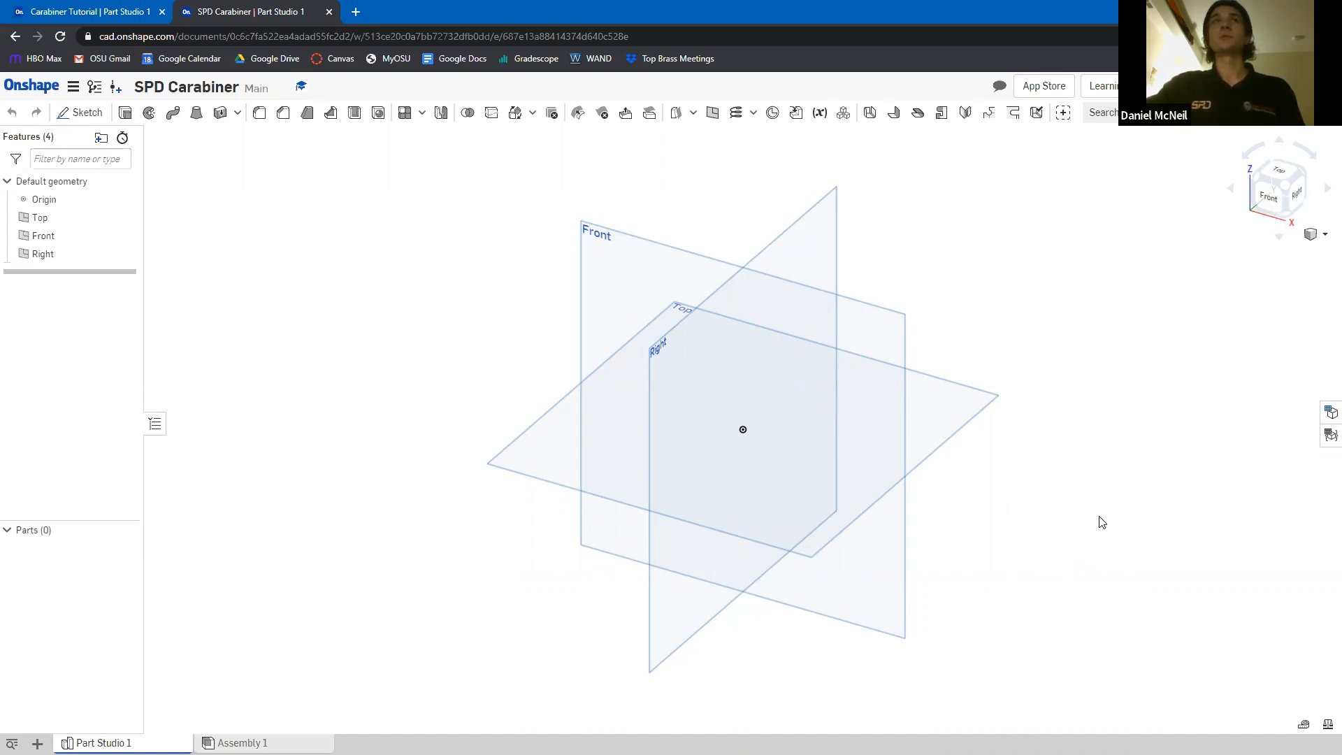
Start a new sketch on the Top plane
right_click_drag(1081, 548, 988, 501)
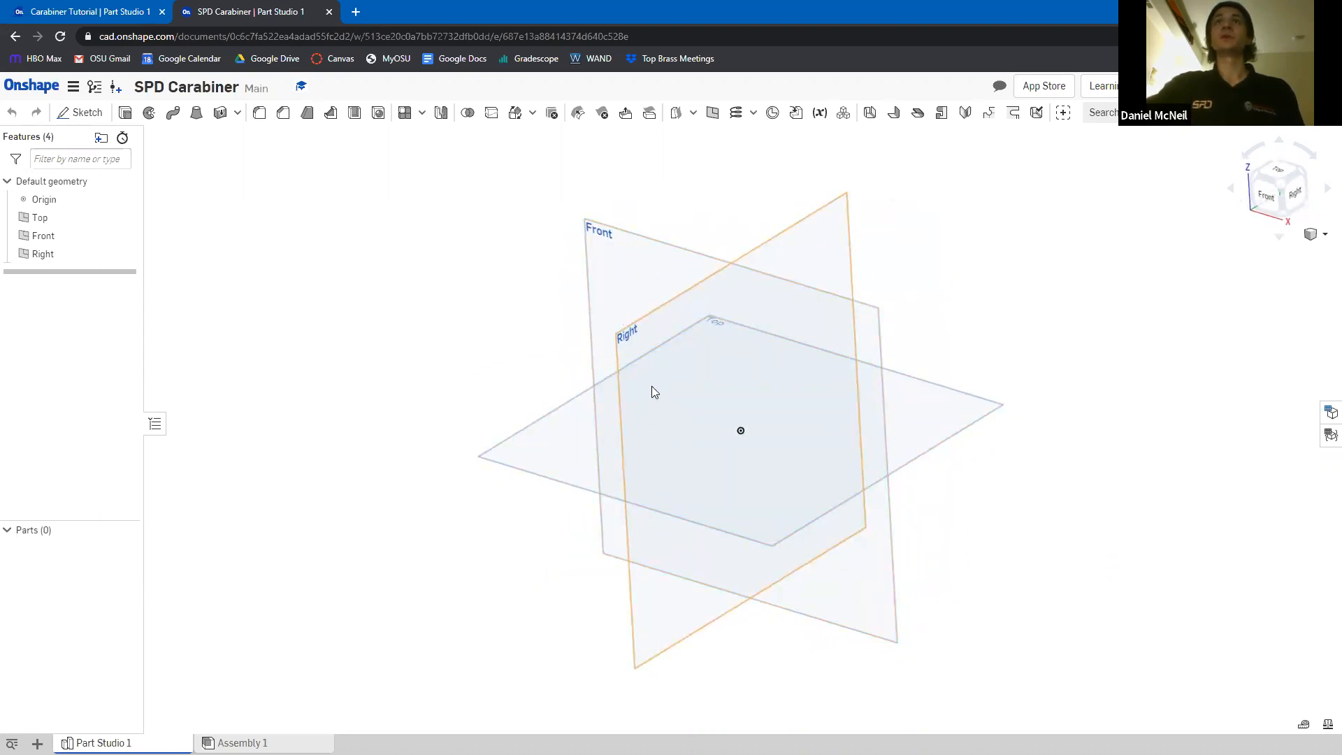
right_click_drag(1075, 512, 789, 440)
right_click_drag(1138, 510, 1132, 587)
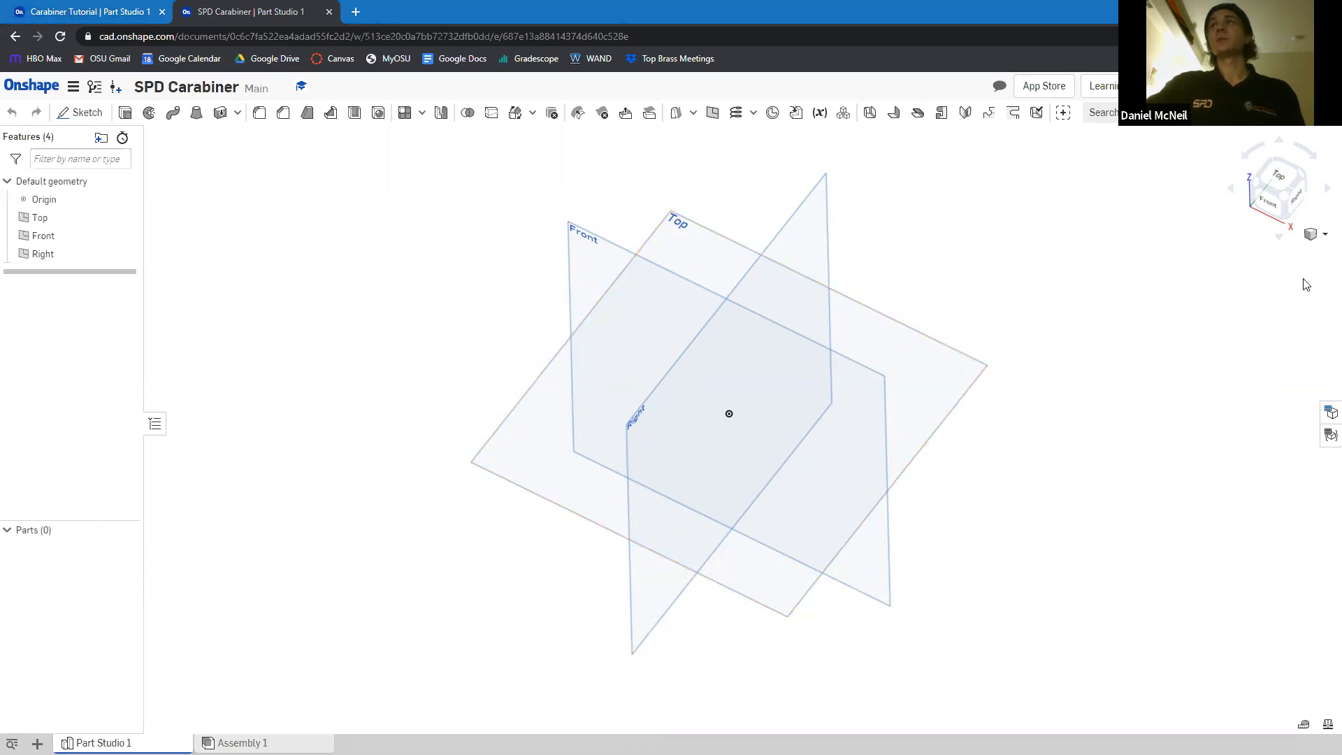
left_click(1281, 184)
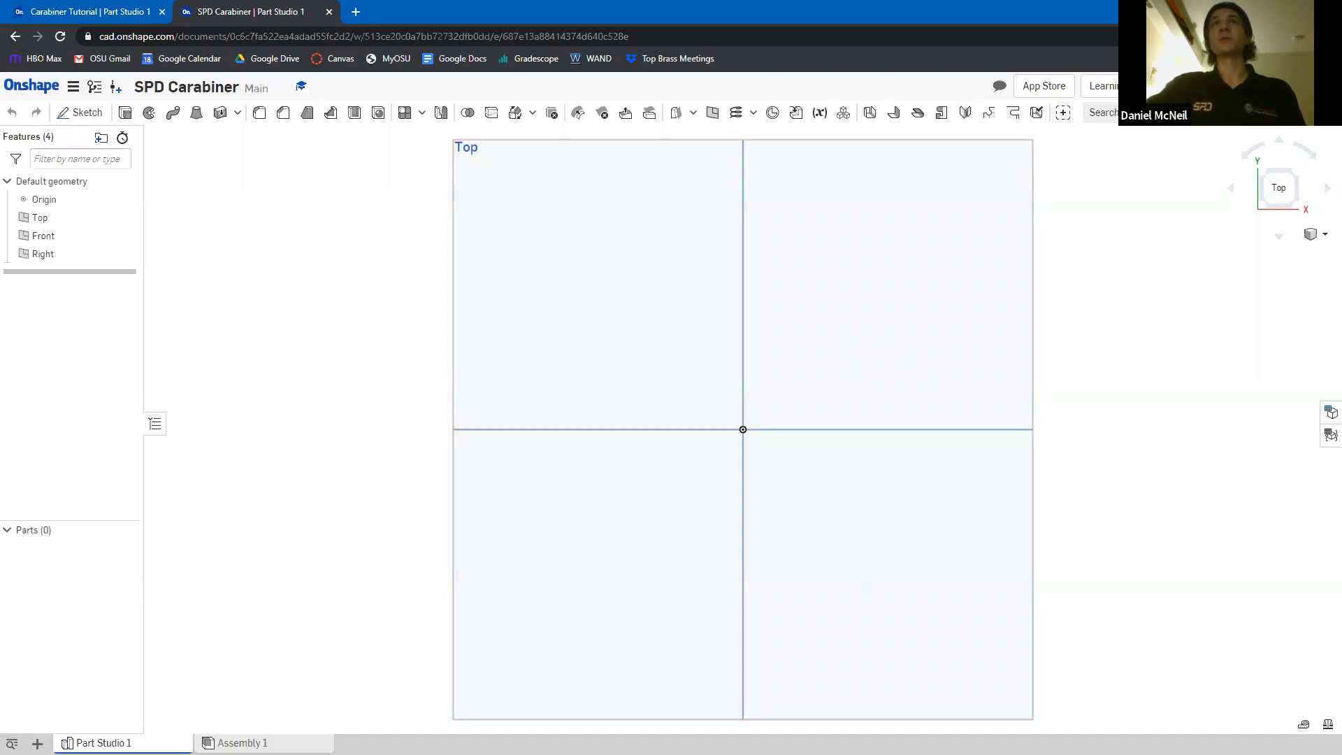
left_click(513, 191)
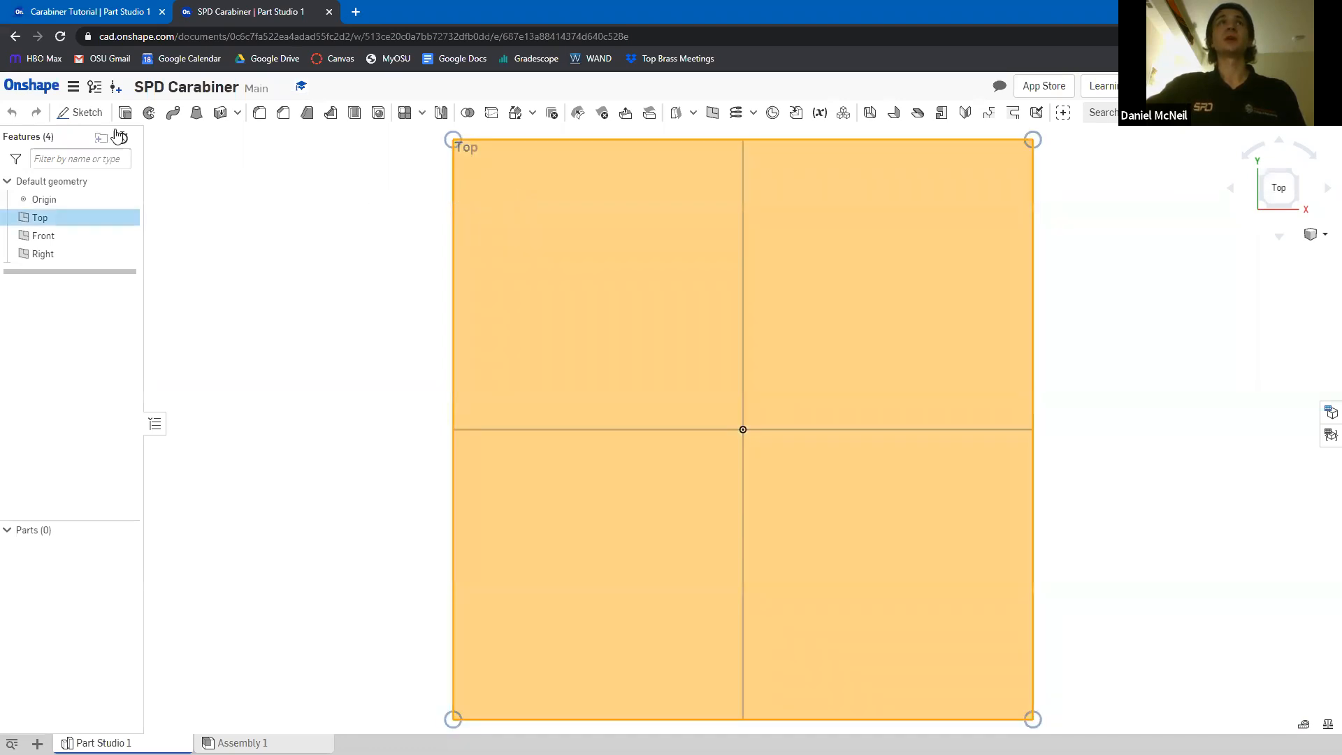
left_click(78, 114)
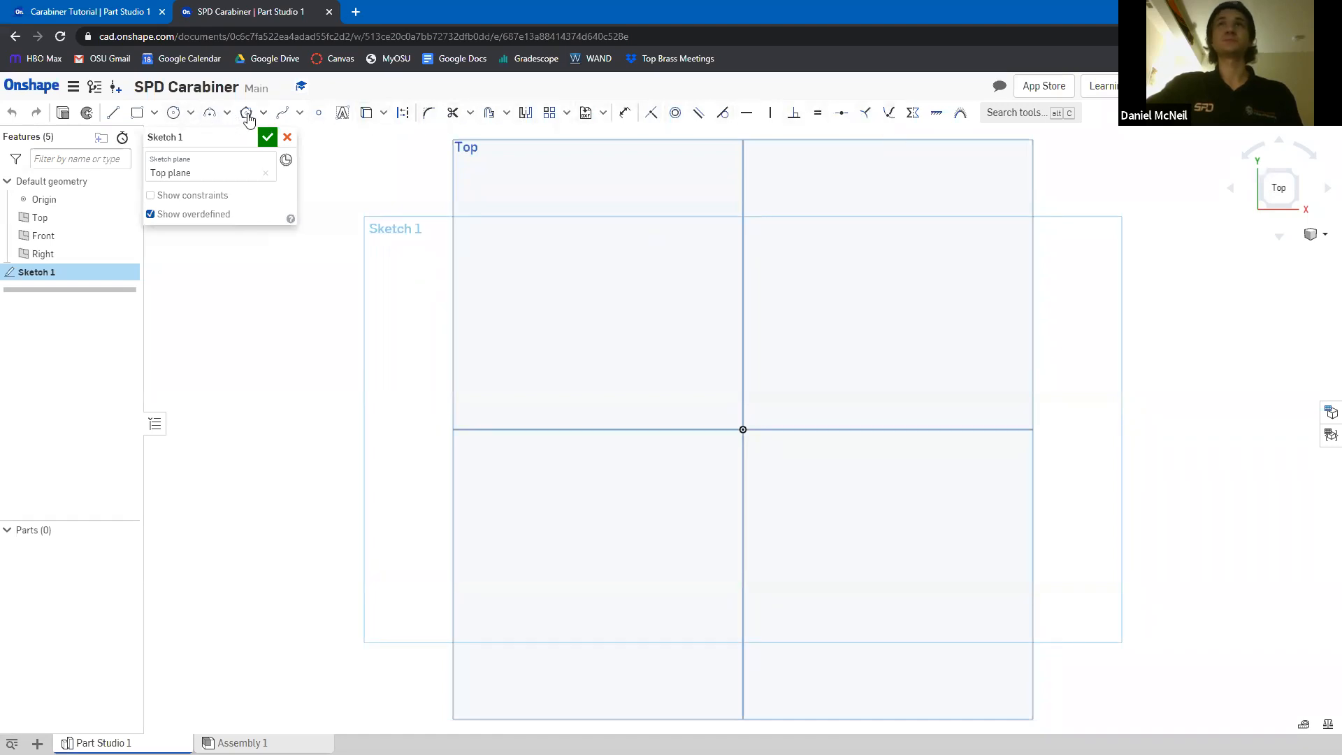
Sketch two circles centred on the vertical axis and meeting at the origin, about 3.1 in diameter above and 2.7 in below
left_click(174, 115)
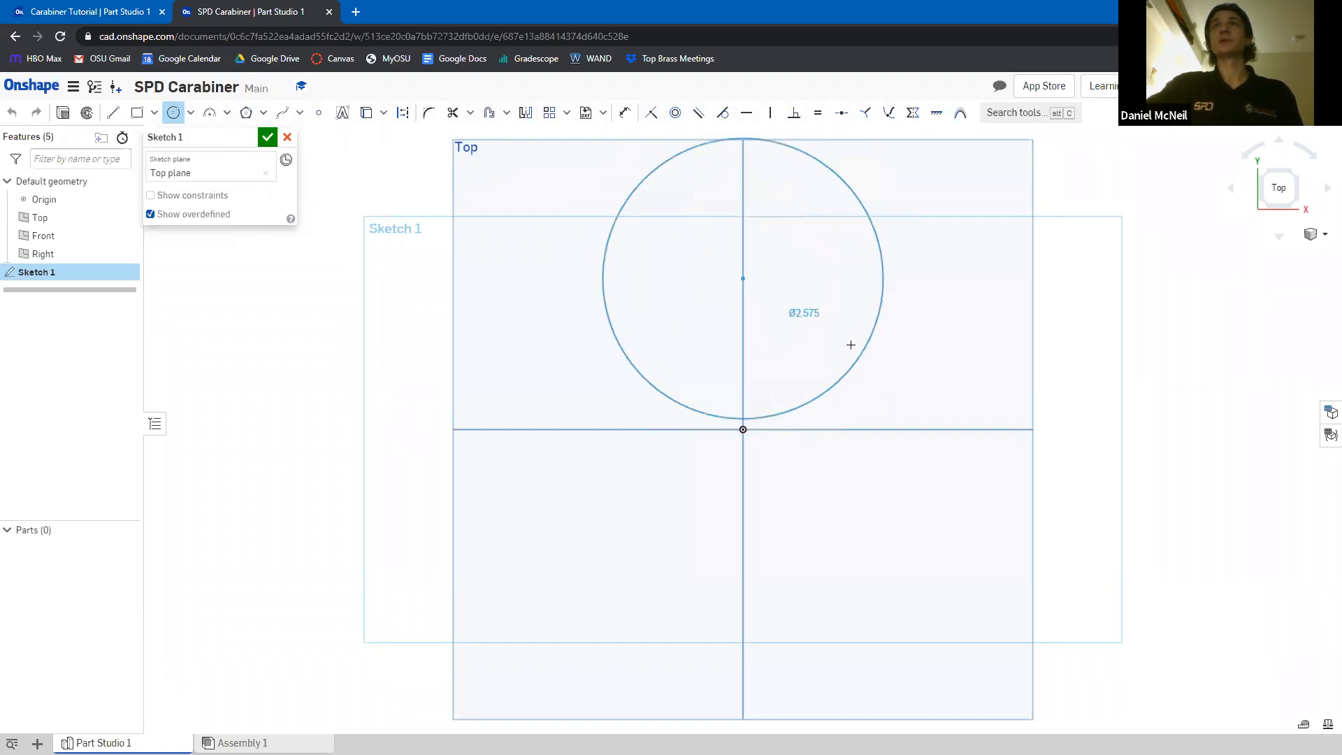
left_click(742, 429)
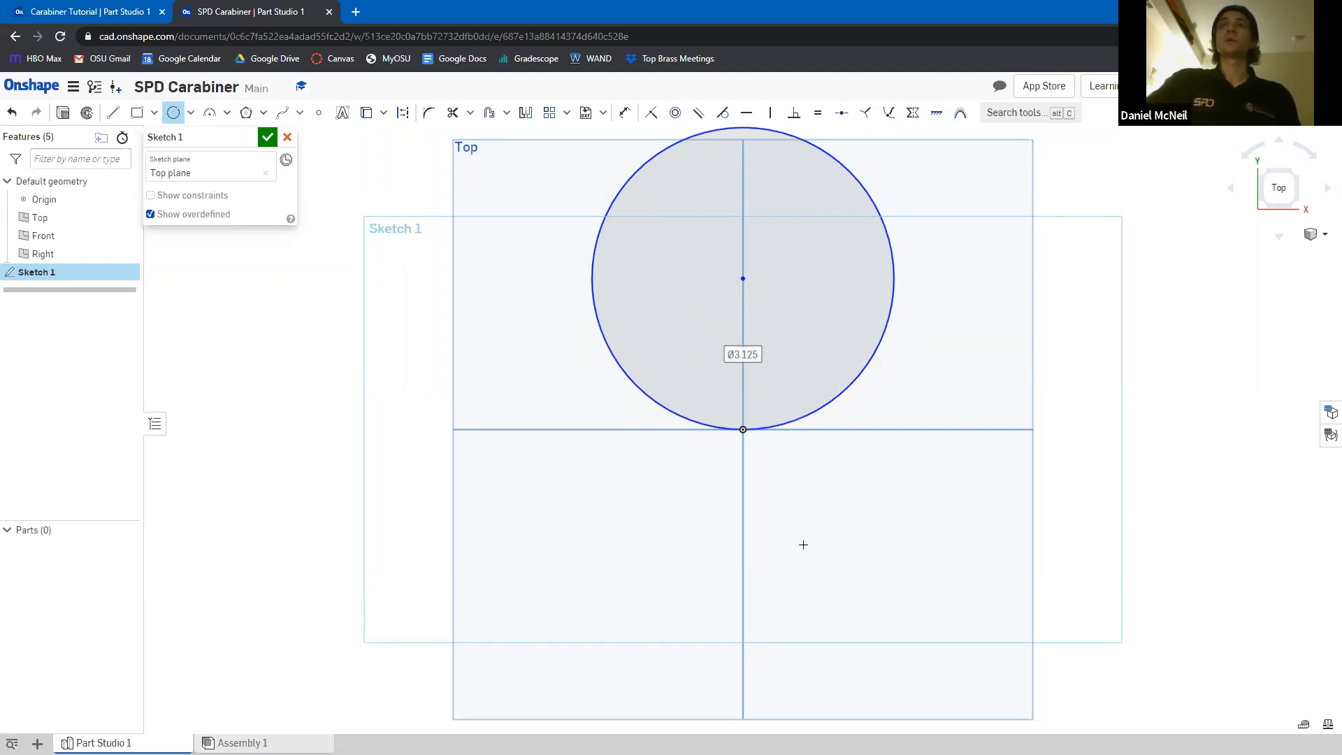
left_click(741, 560)
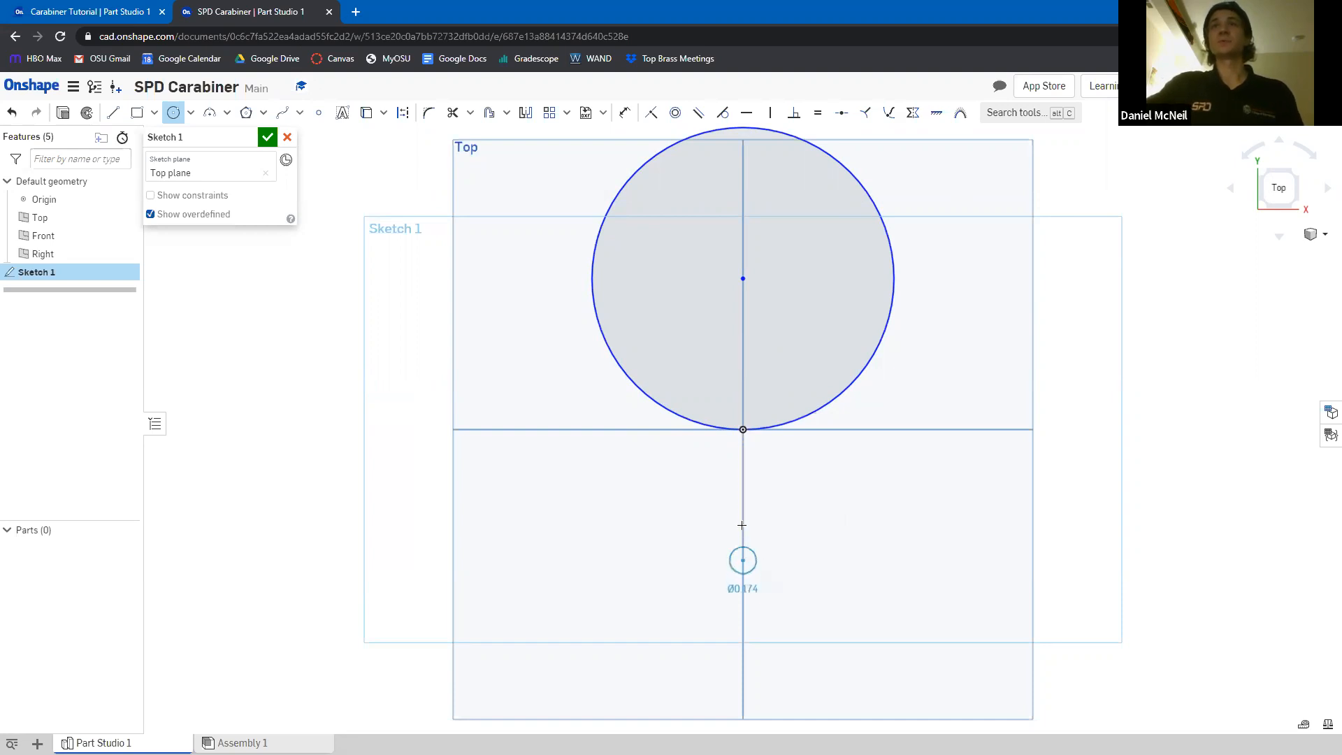
left_click(742, 430)
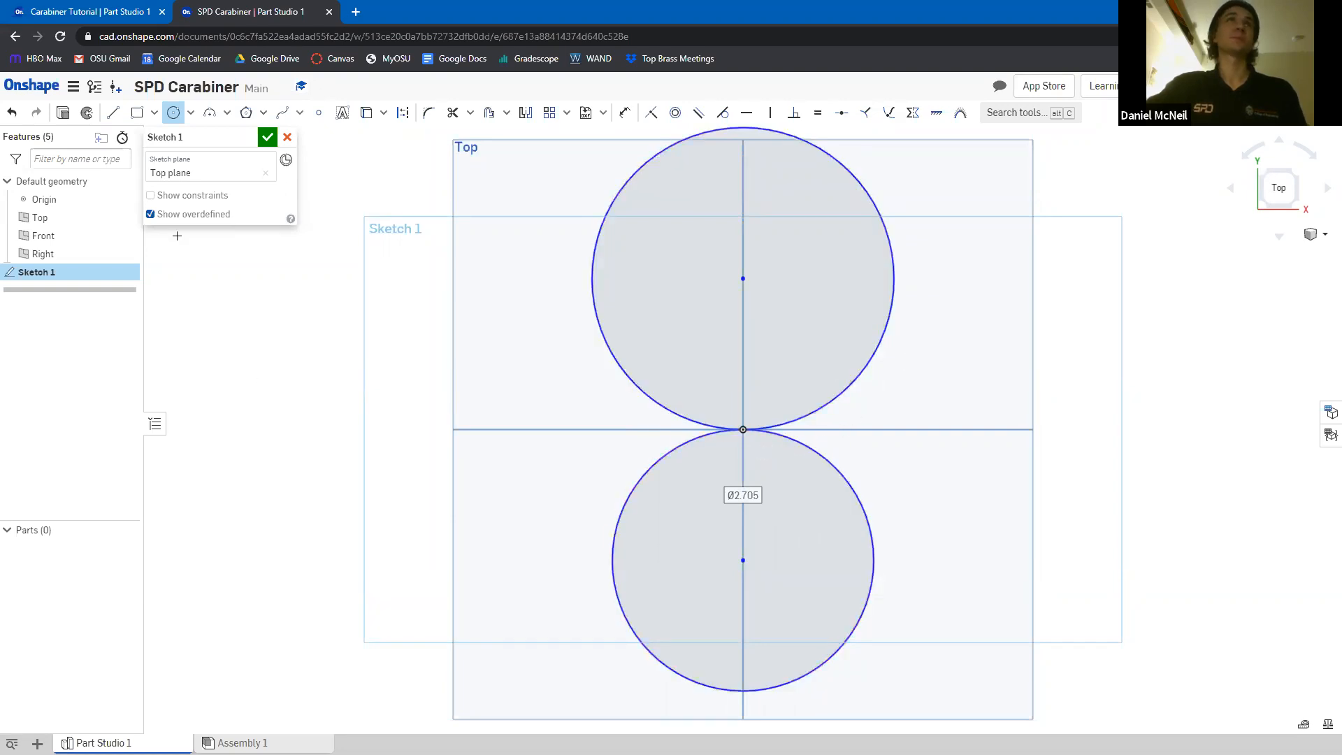
Dimension the upper circle's diameter to 2.25 in and the lower circle's to 1.75 in
left_click(625, 114)
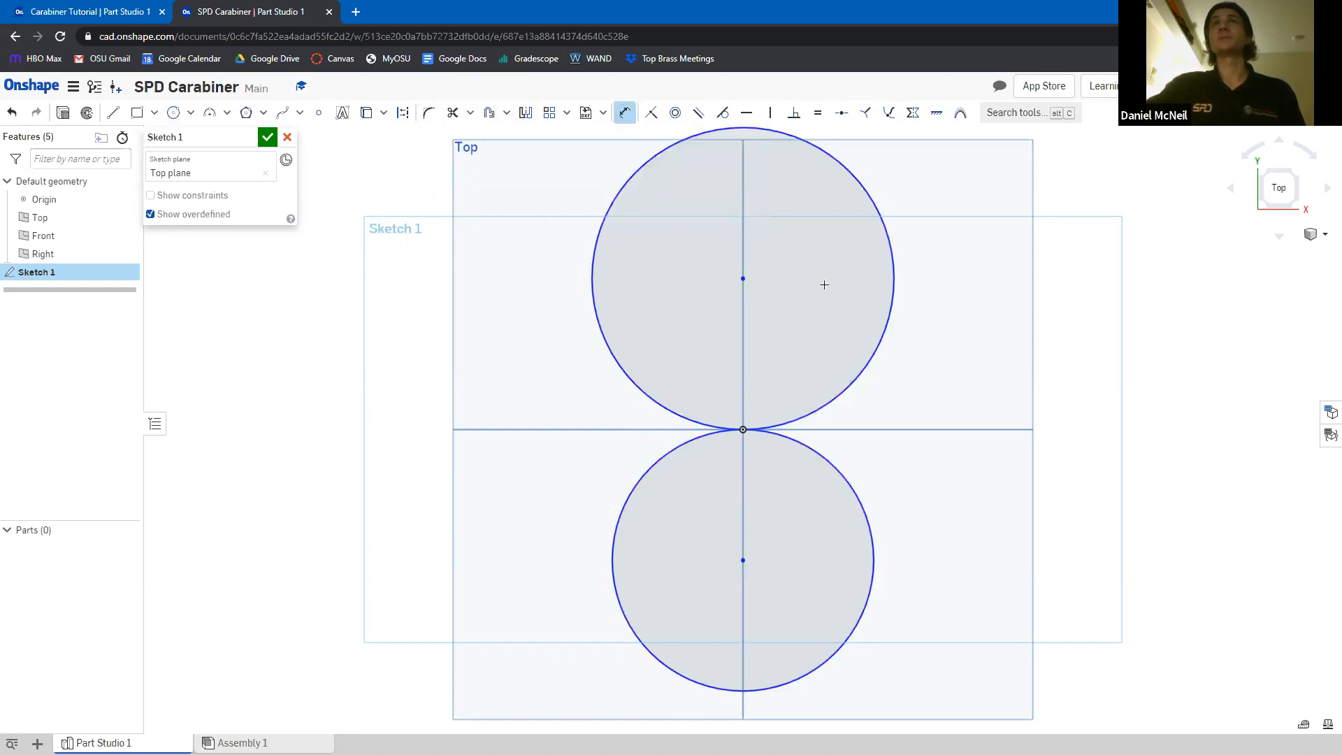
left_click(894, 288)
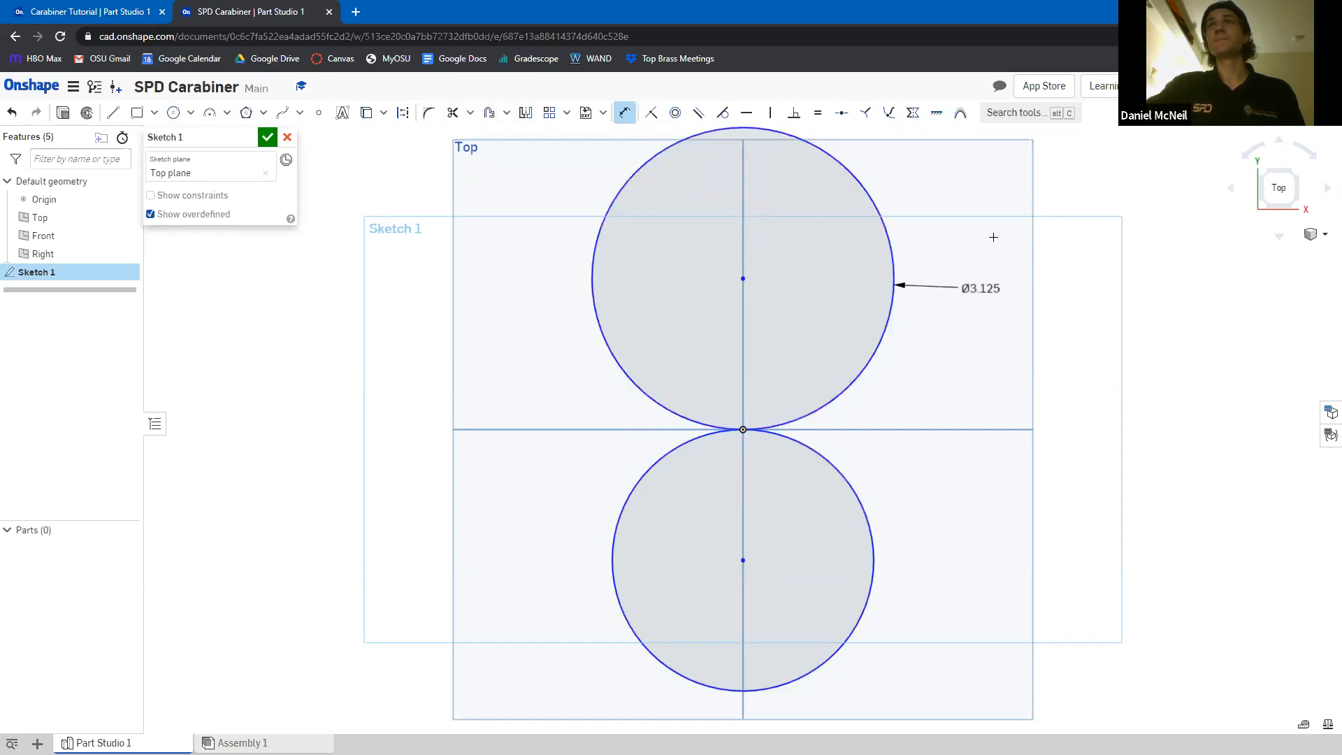
left_click(977, 276)
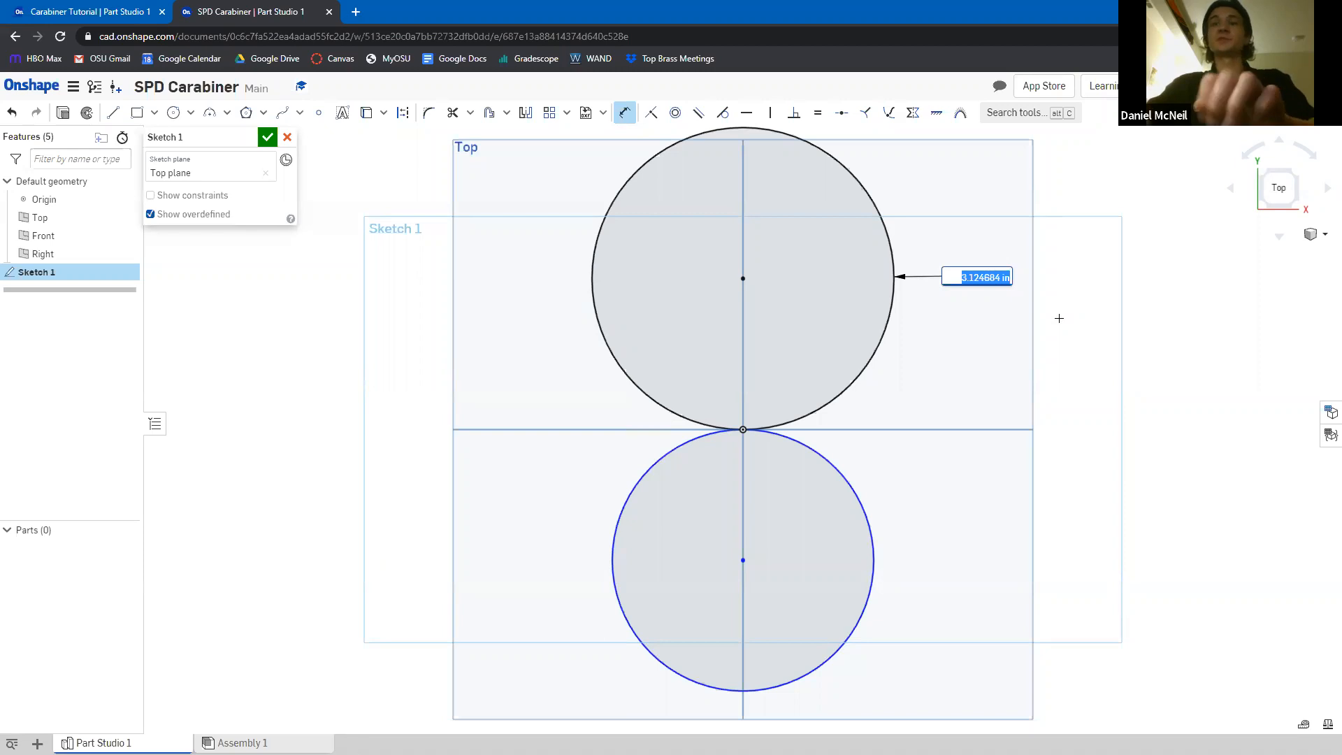
type("2.25")
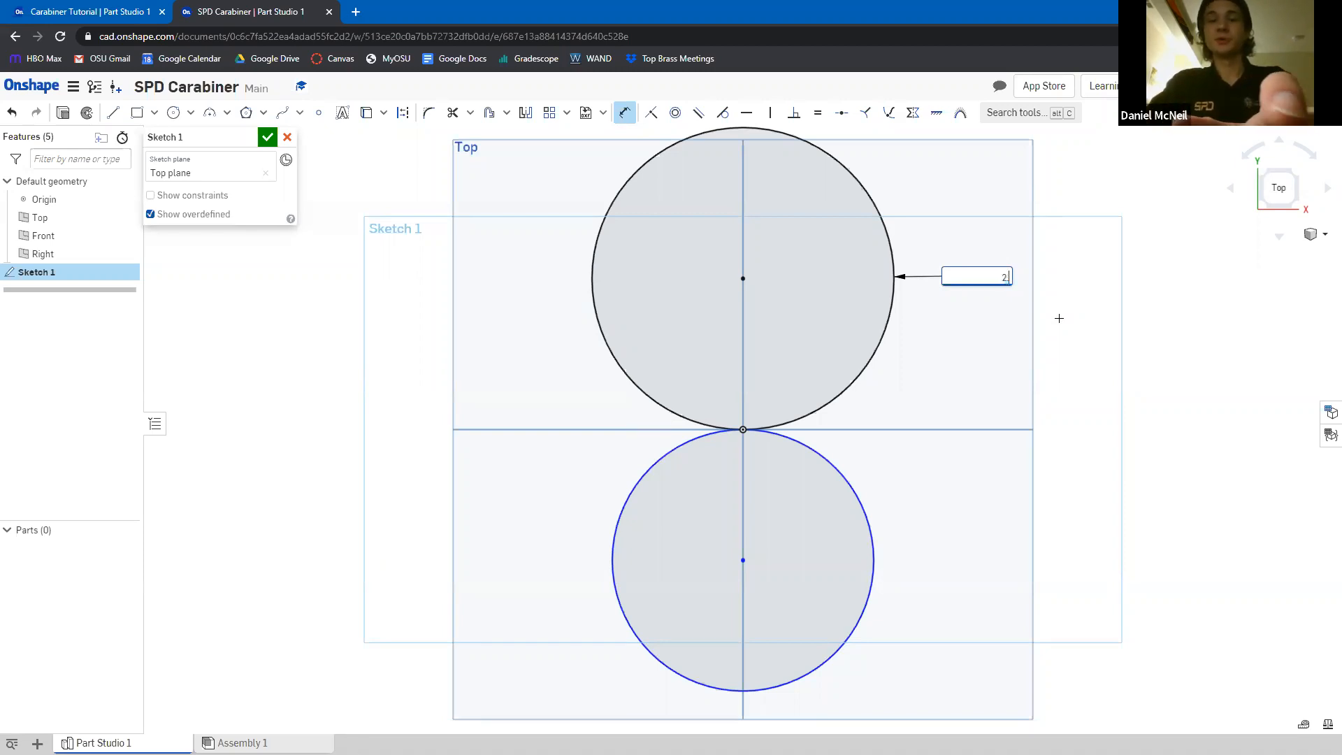
key("Return")
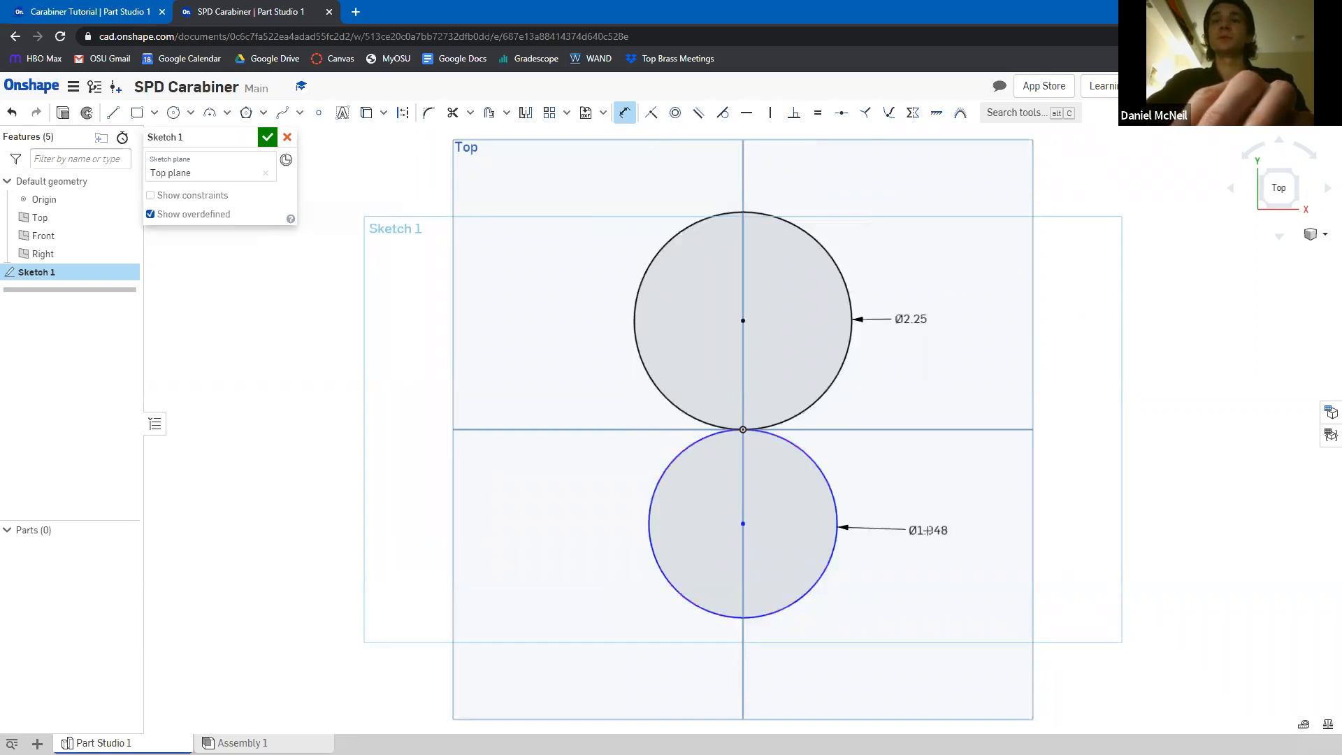
left_click(926, 530)
type("1.75")
key("Return")
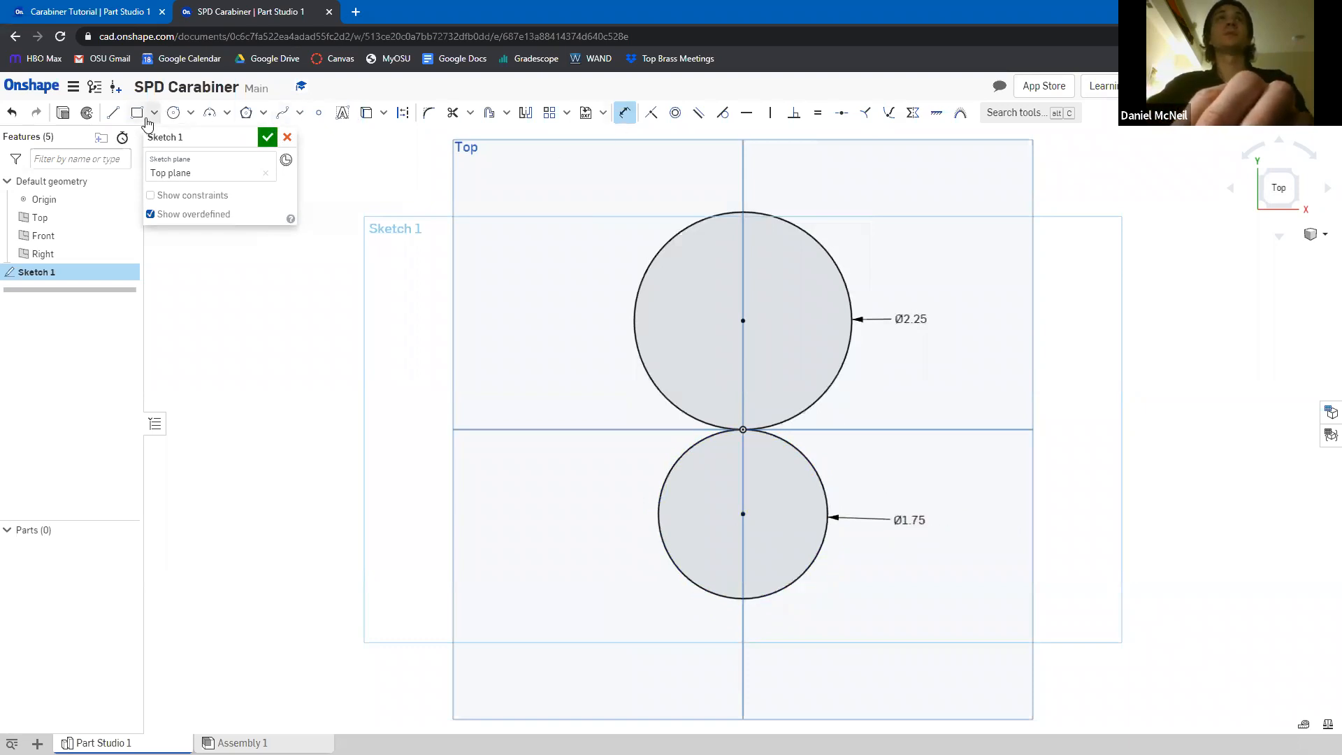
Sketch a concentric inner circle in each existing circle, about 1.42 in diameter in the lower and 1.85 in in the upper
left_click(171, 114)
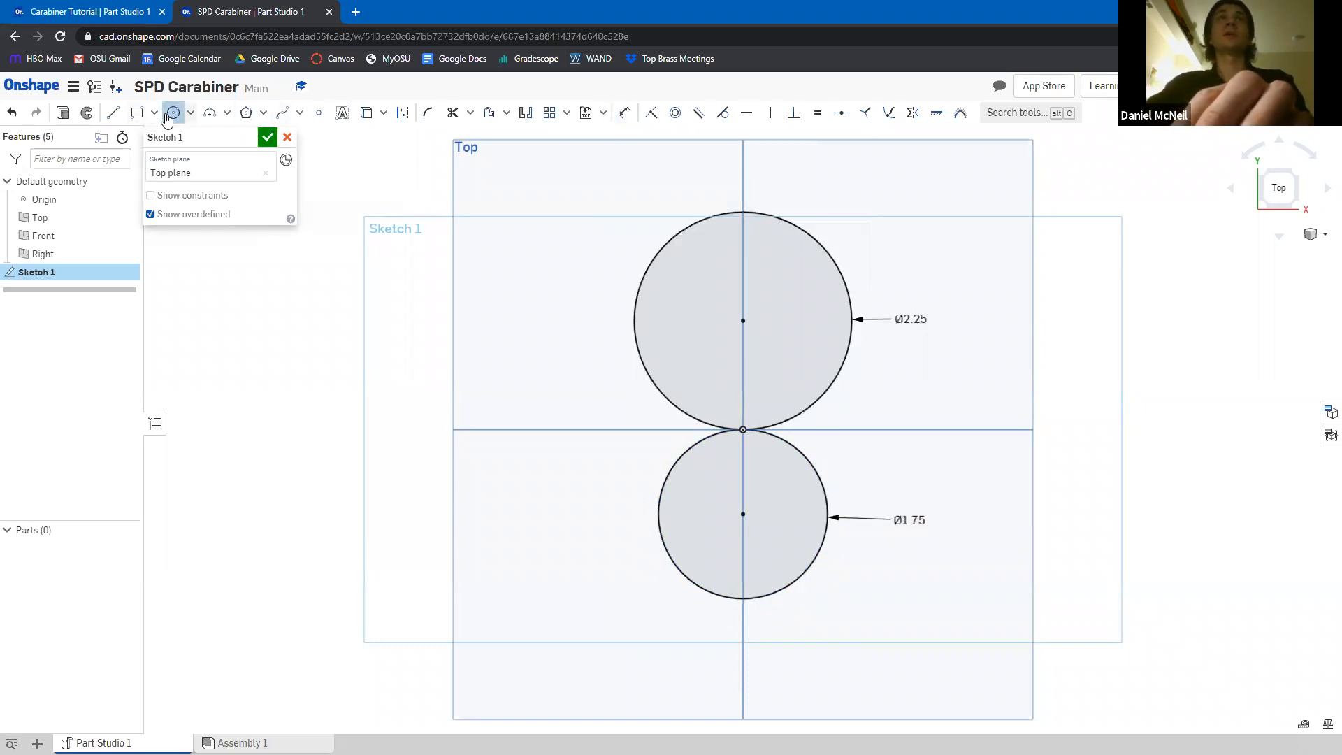
left_click(743, 514)
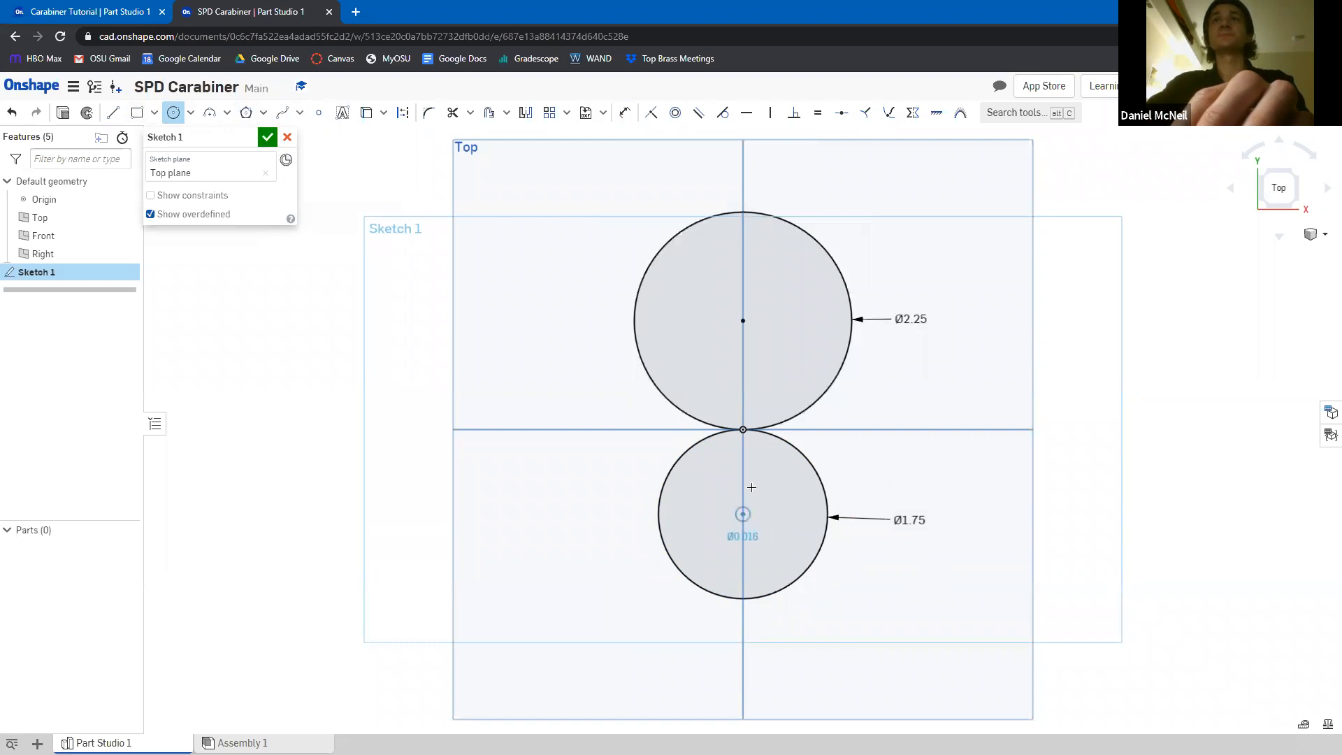
left_click(786, 462)
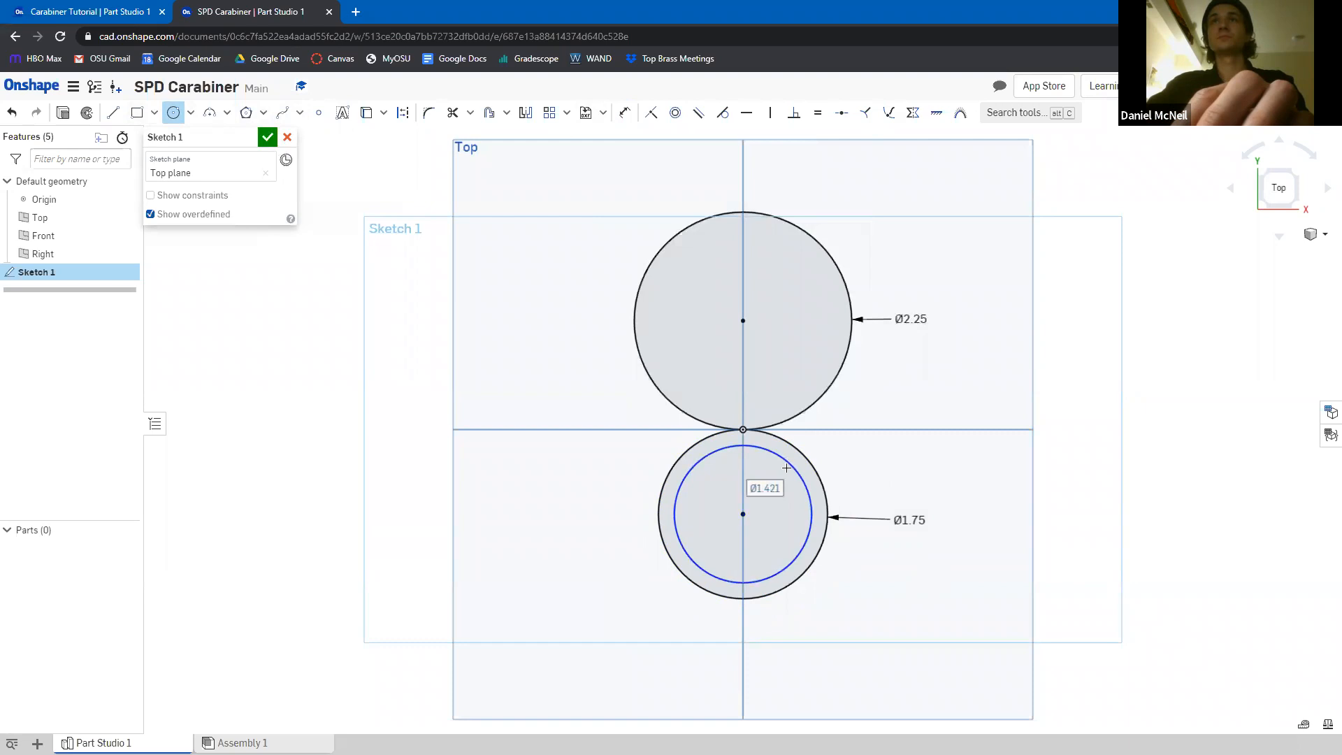
left_click(743, 320)
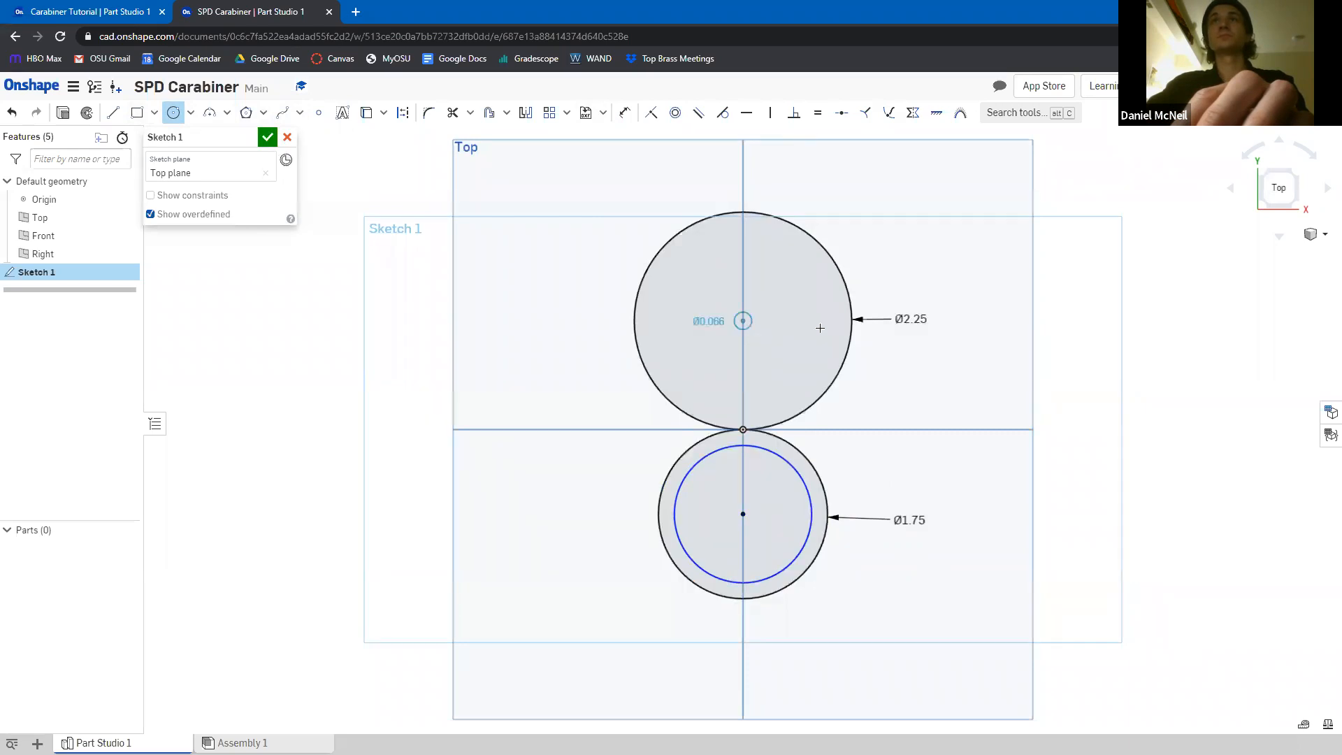
left_click(830, 329)
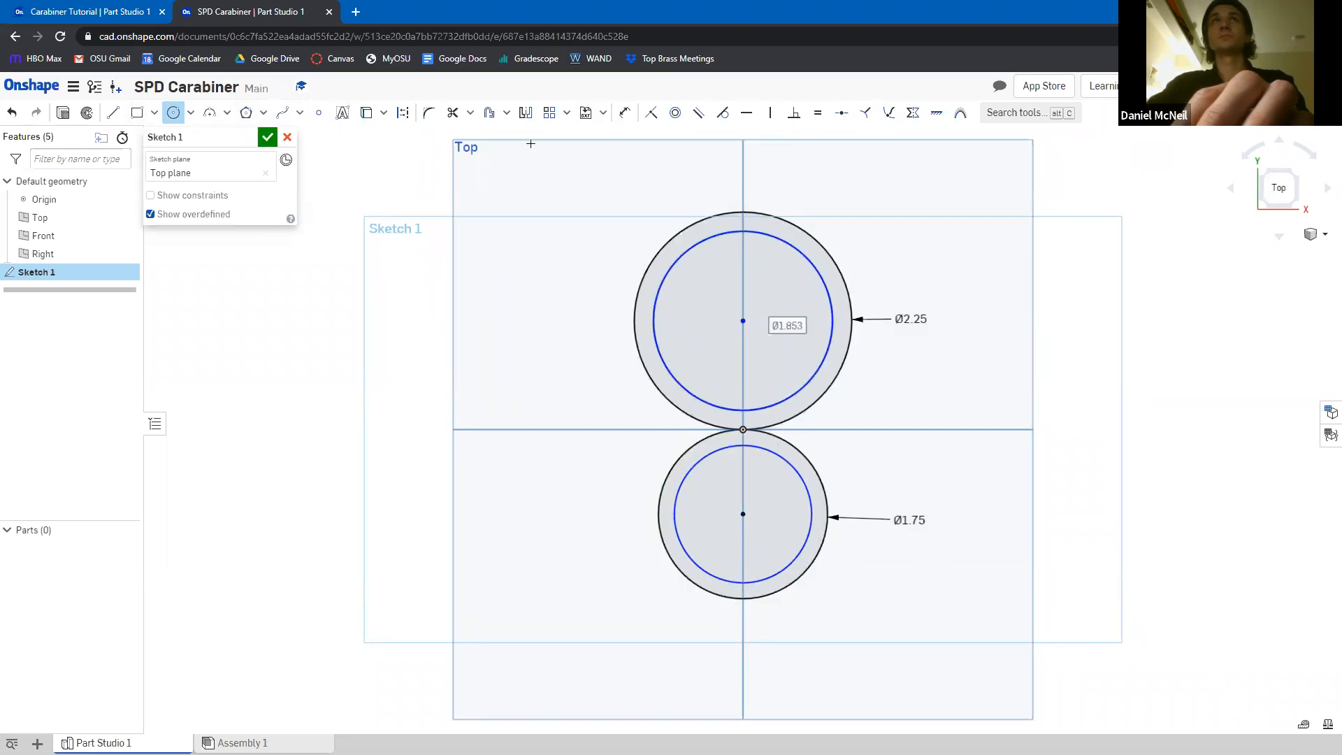
Dimension the upper inner circle's diameter to 1.75 in and the lower inner circle's to 1.25 in
left_click(624, 114)
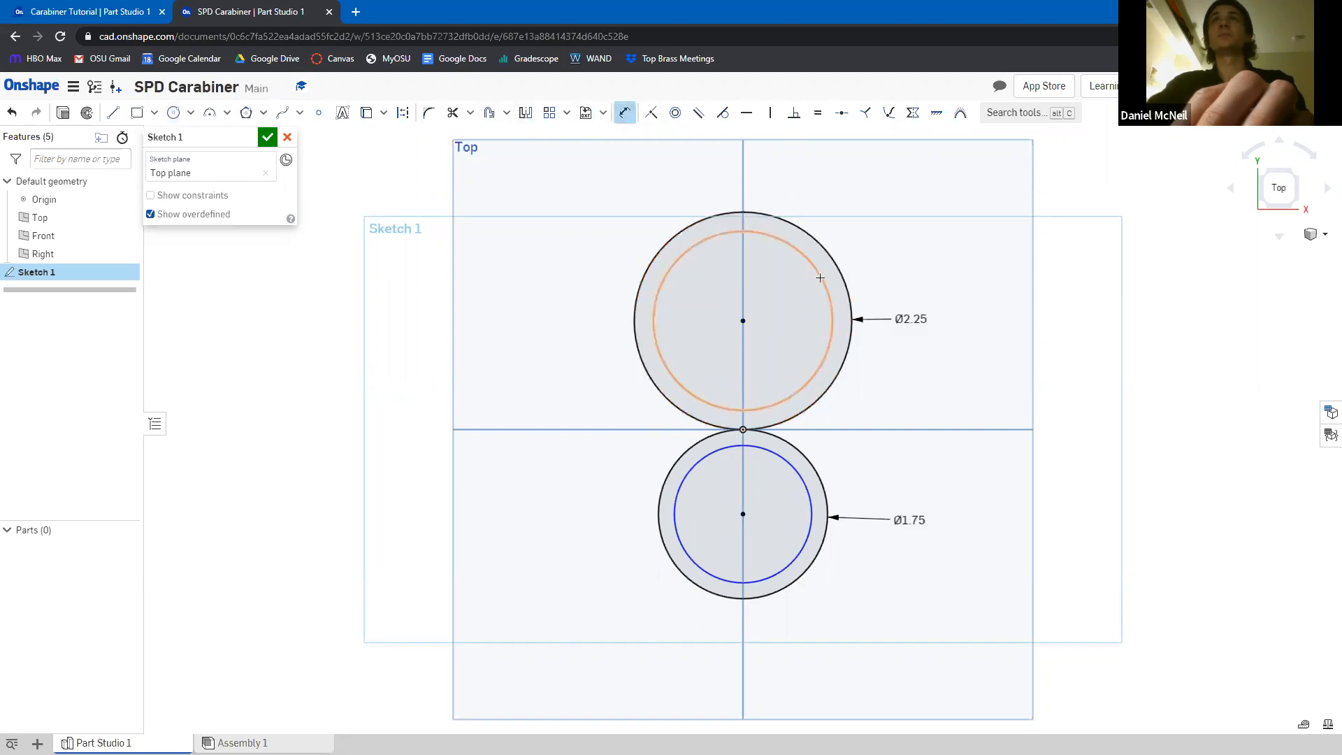
left_click(912, 286)
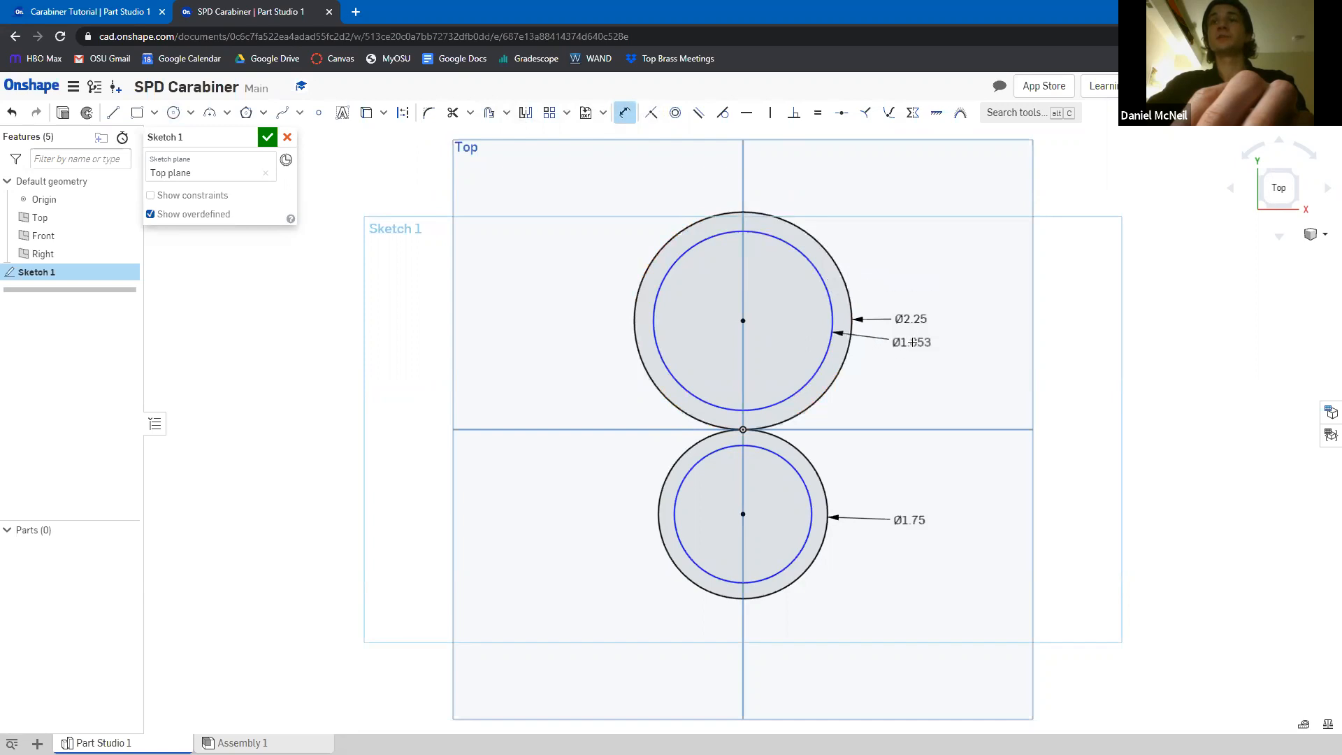
left_click(943, 378)
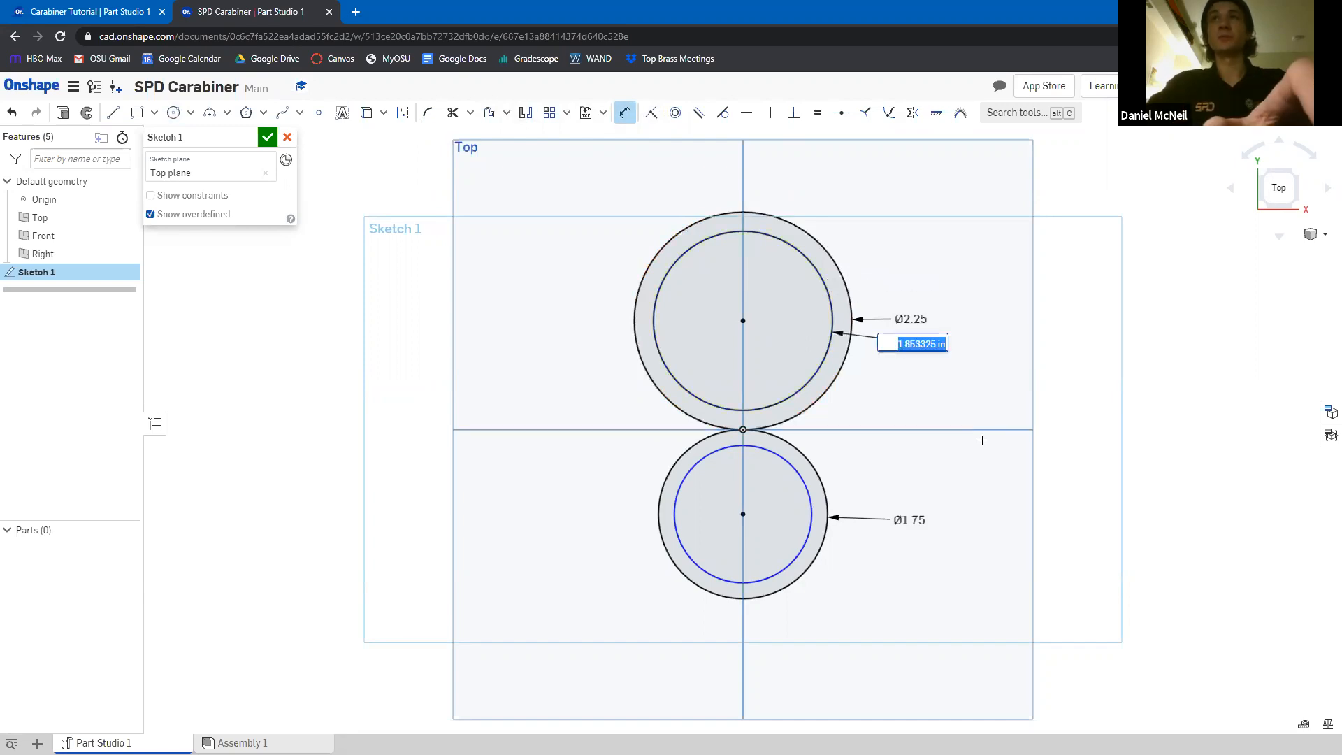
type("1.75")
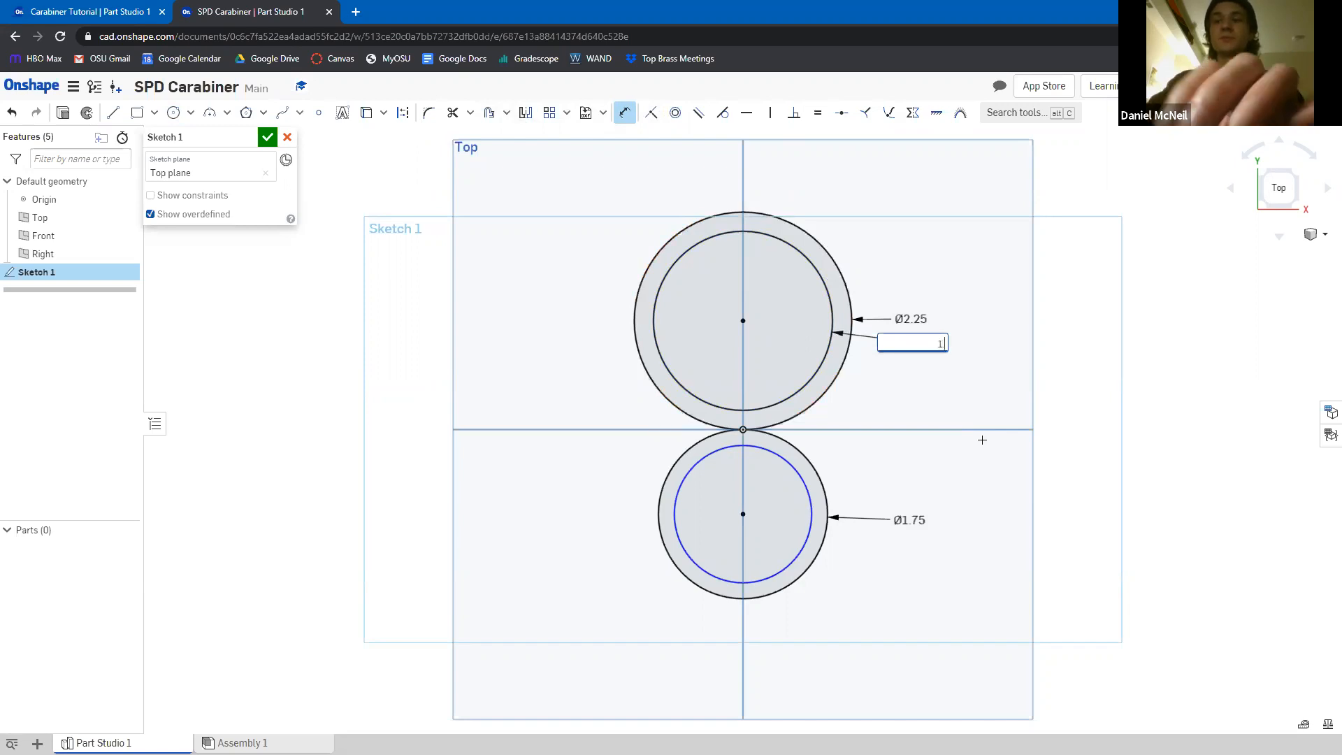
key("Return")
left_click(804, 545)
left_click(891, 560)
type("1.25")
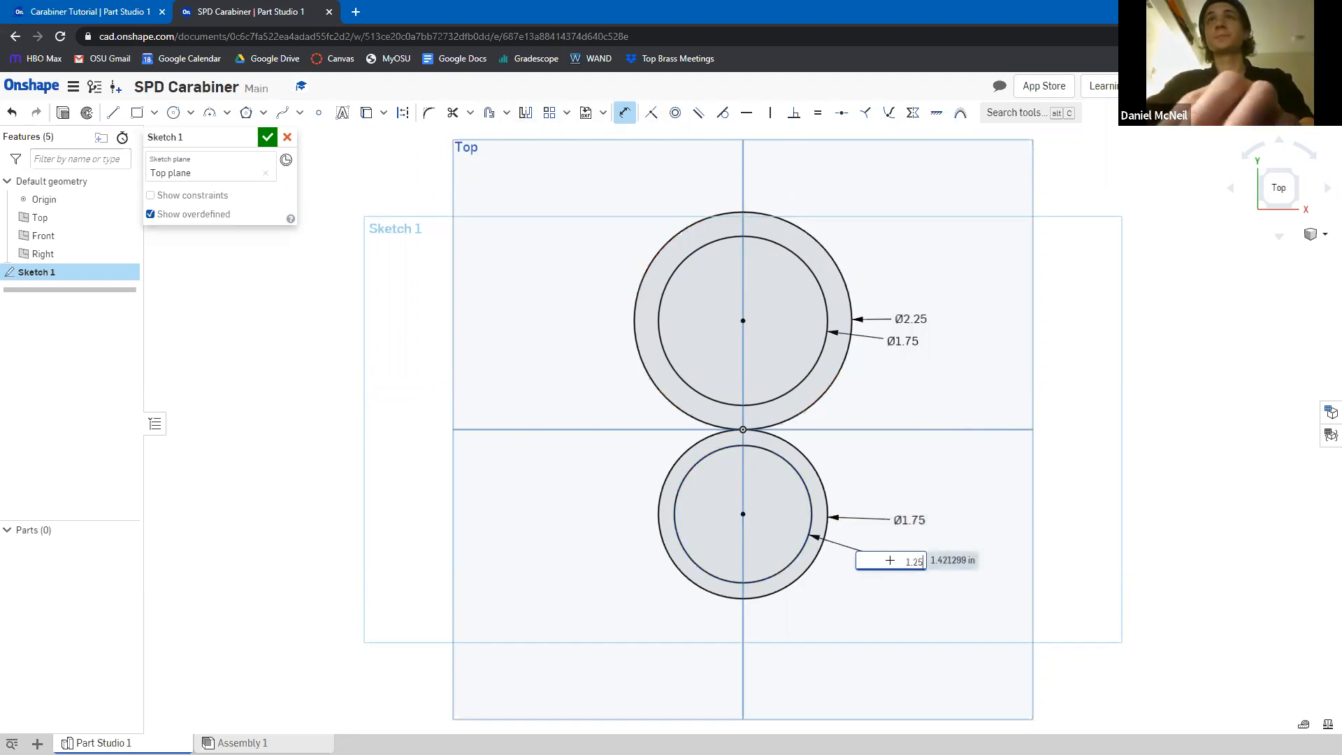
key("Return")
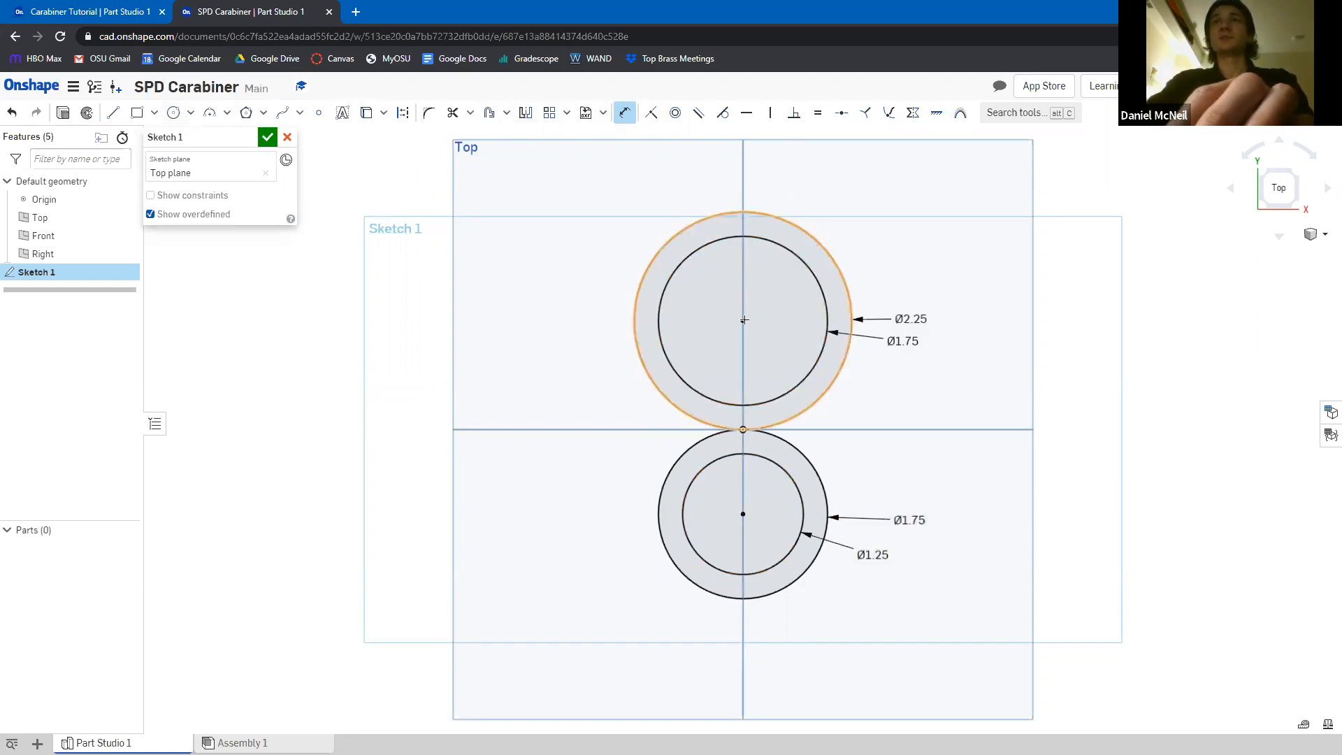
Draw a line about 2.01 in long tangent to both outer circles along their left sides
left_click(114, 114)
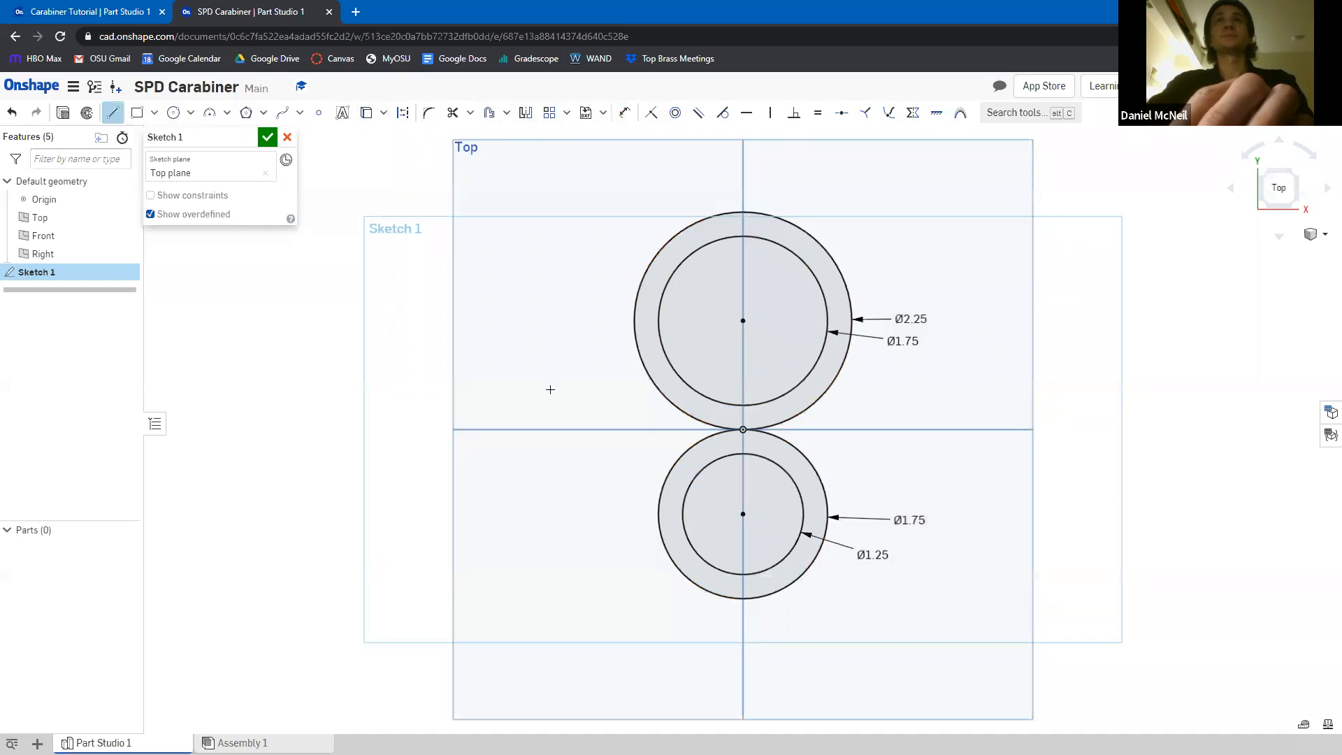
left_click(634, 331)
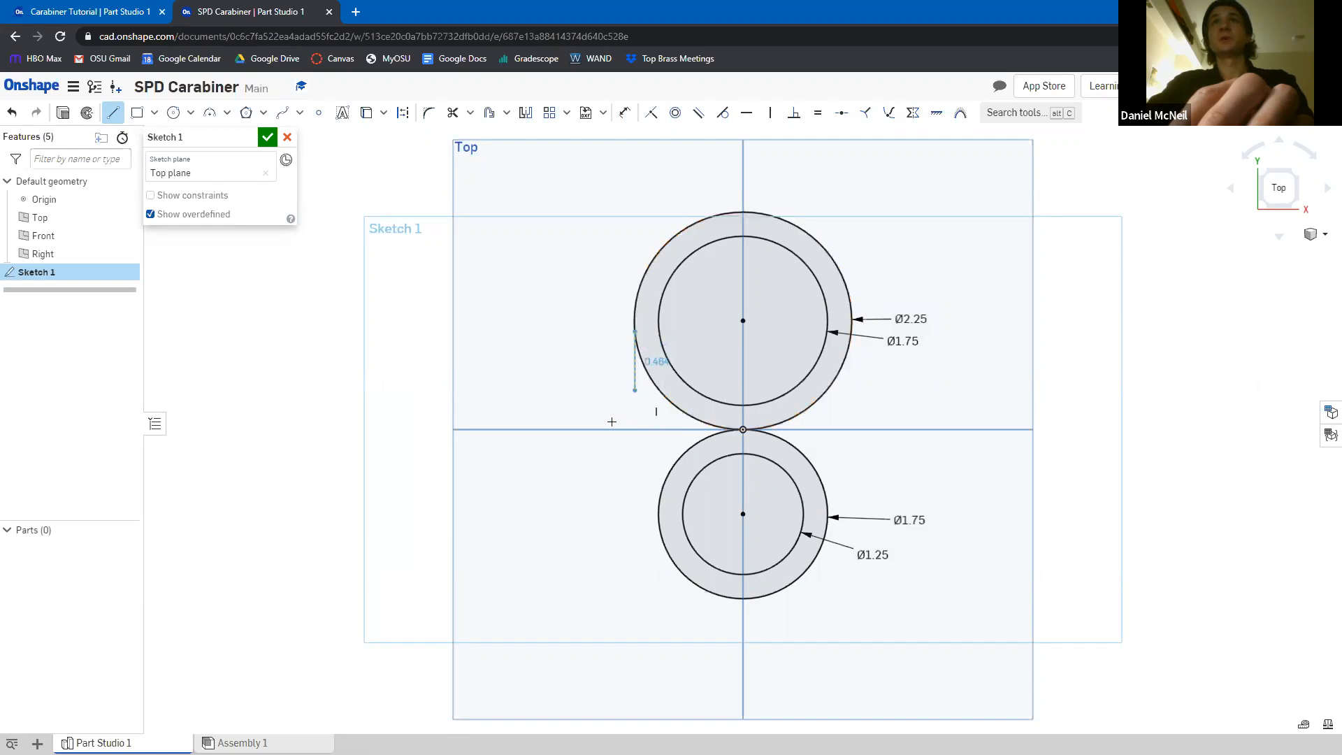
left_click(656, 522)
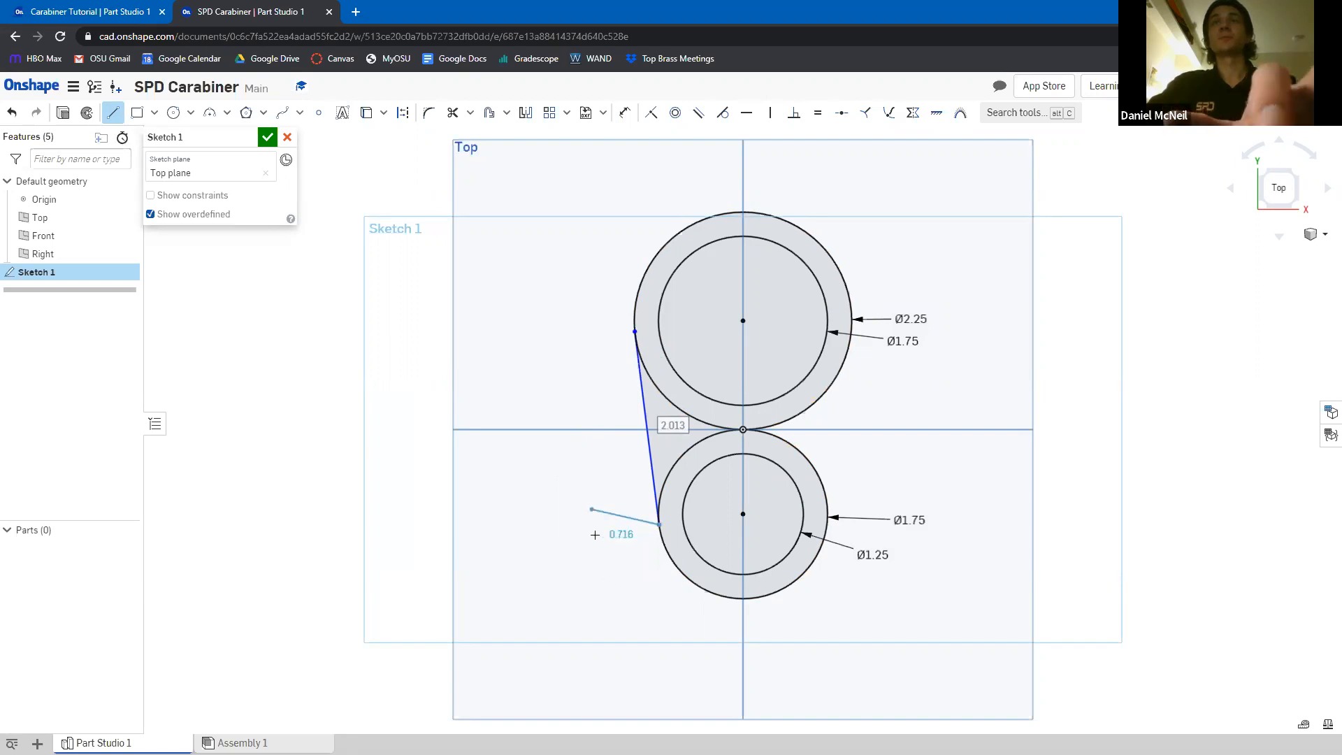
key("Escape")
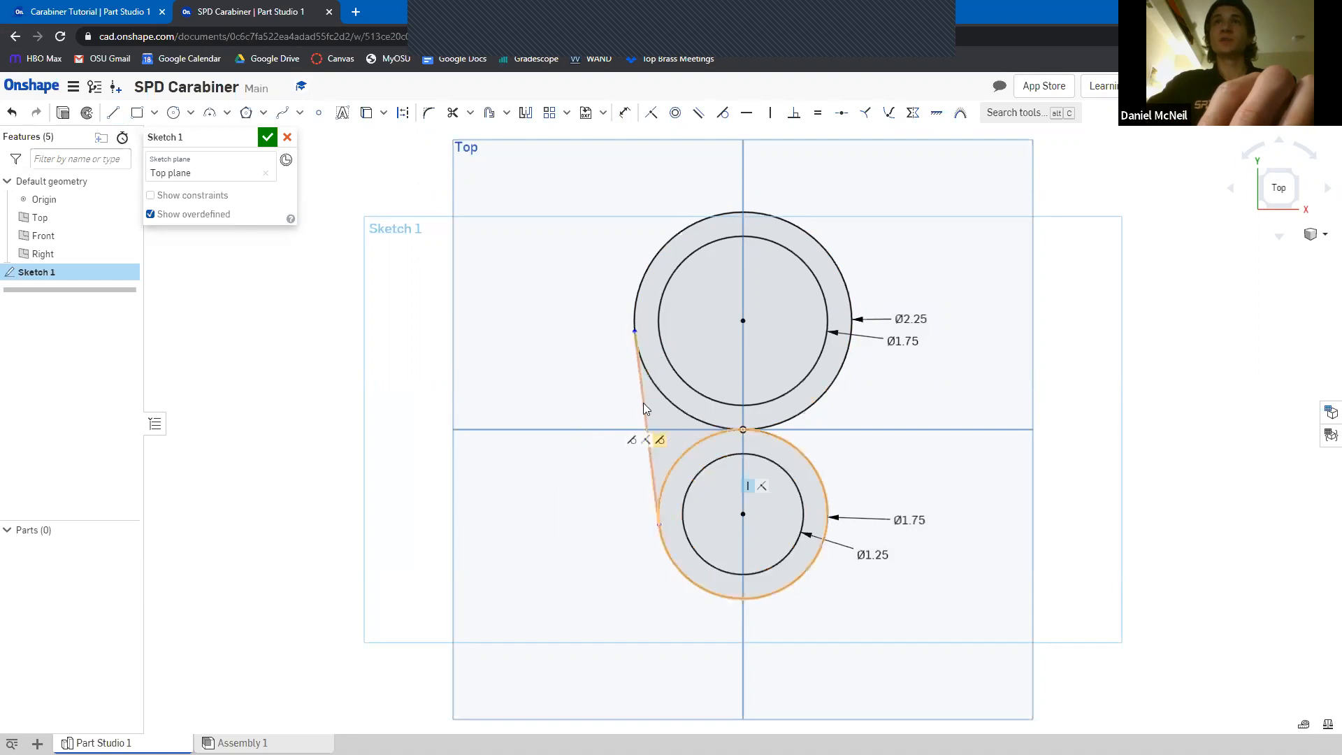
Move the left line's upper and lower endpoints along the two outer circles to test how the line is constrained
scroll(647, 439, "up", 5)
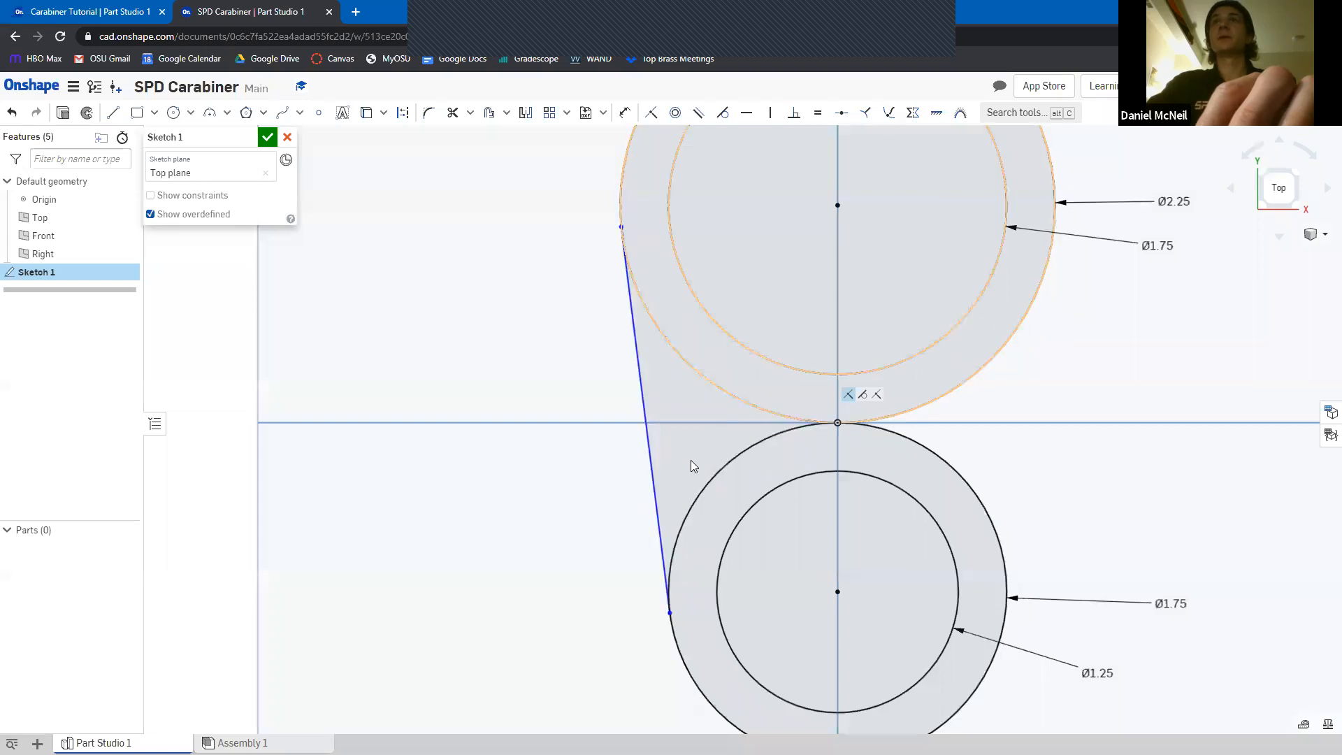
left_click(654, 462)
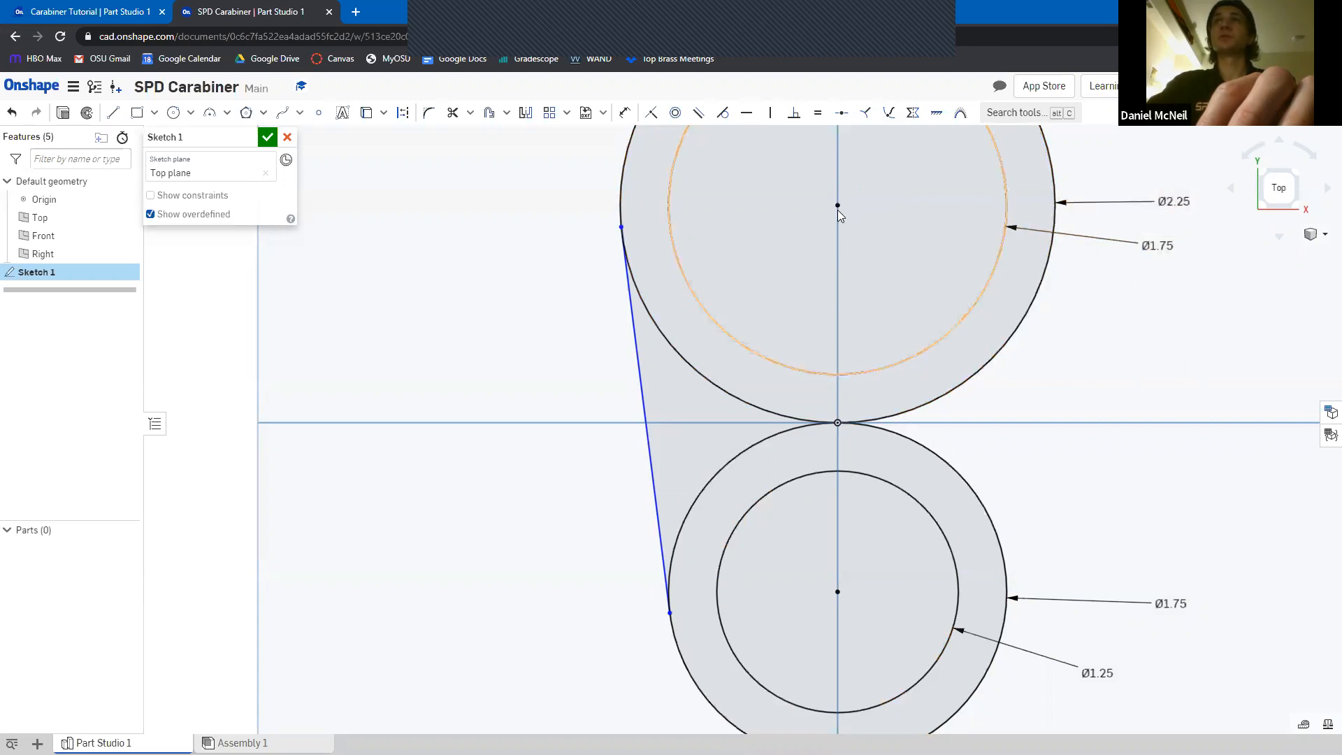
left_click(837, 421)
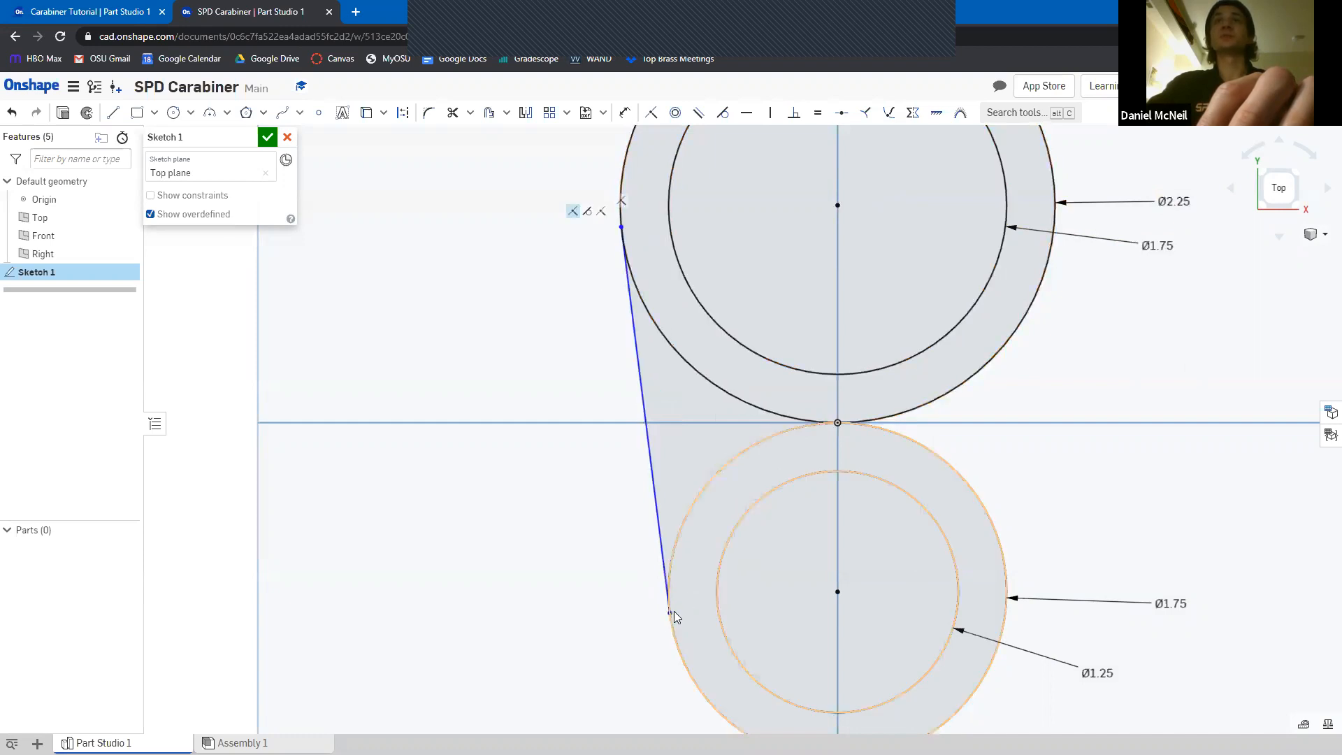
mouse_move(673, 586)
left_mouse_down()
mouse_move(691, 494)
mouse_move(662, 593)
mouse_move(725, 683)
mouse_move(793, 661)
mouse_move(673, 402)
mouse_move(801, 362)
mouse_move(969, 377)
mouse_move(1040, 557)
mouse_move(829, 416)
mouse_move(662, 503)
mouse_move(617, 557)
mouse_move(638, 622)
left_mouse_up()
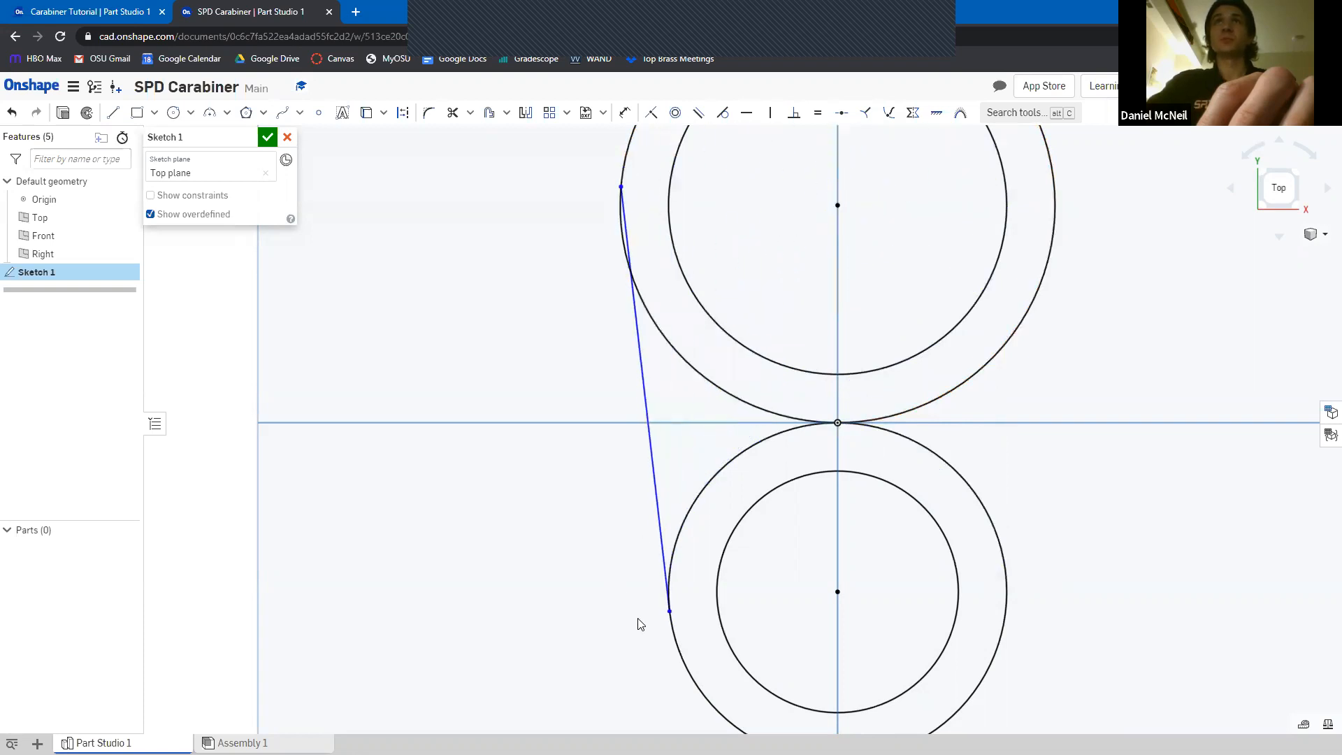
left_click(675, 225)
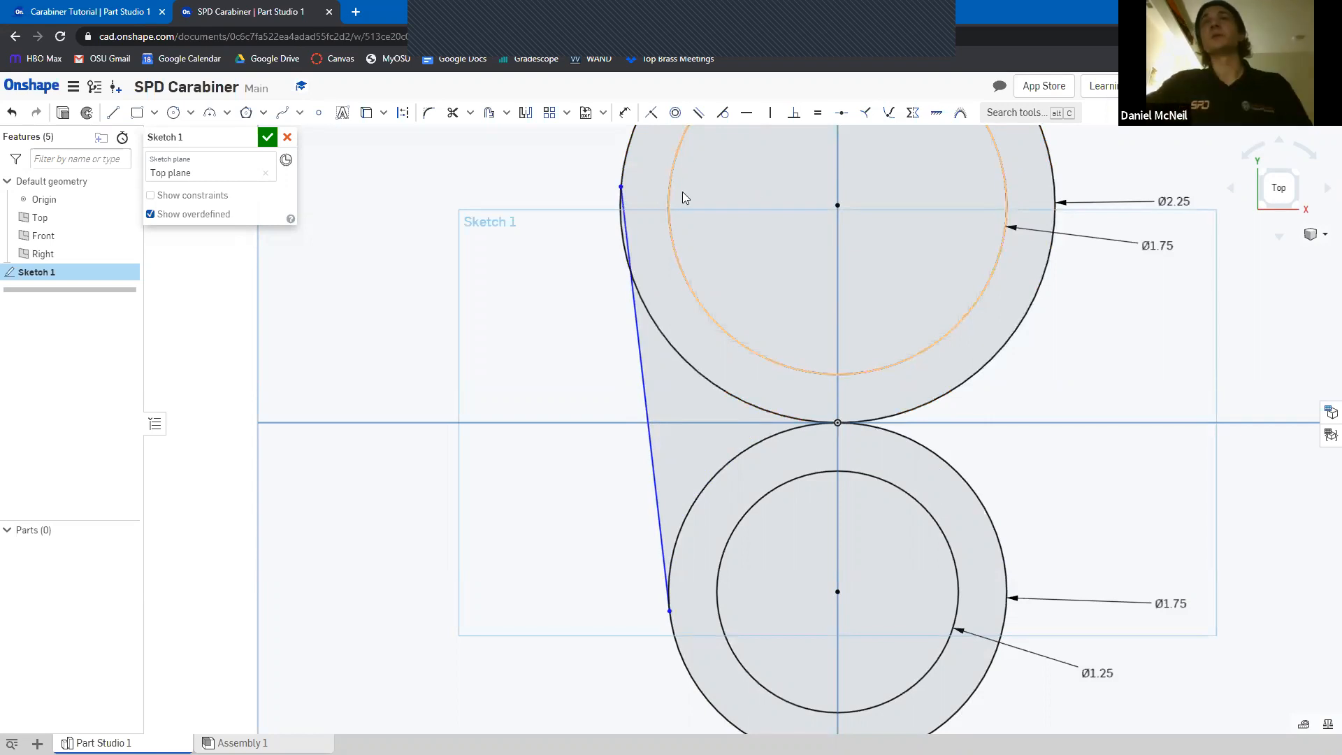
left_click(636, 203)
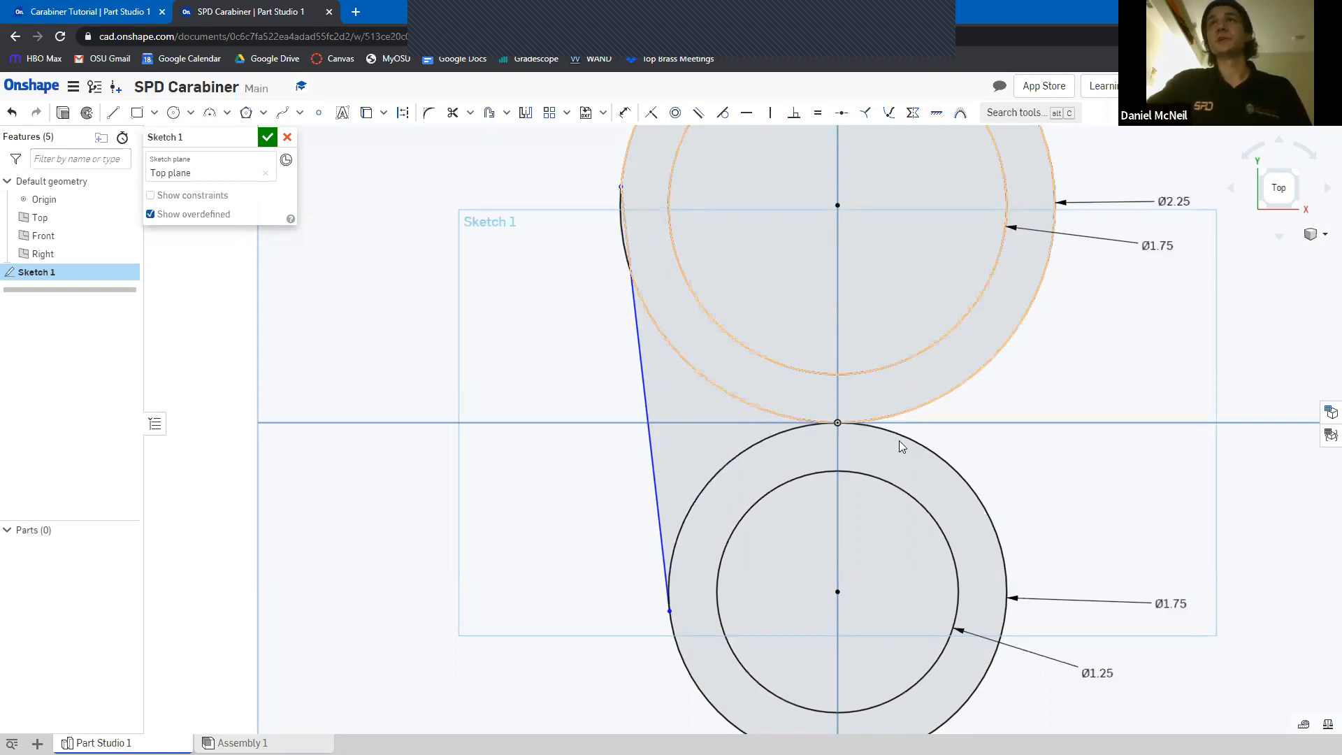
left_click(638, 319)
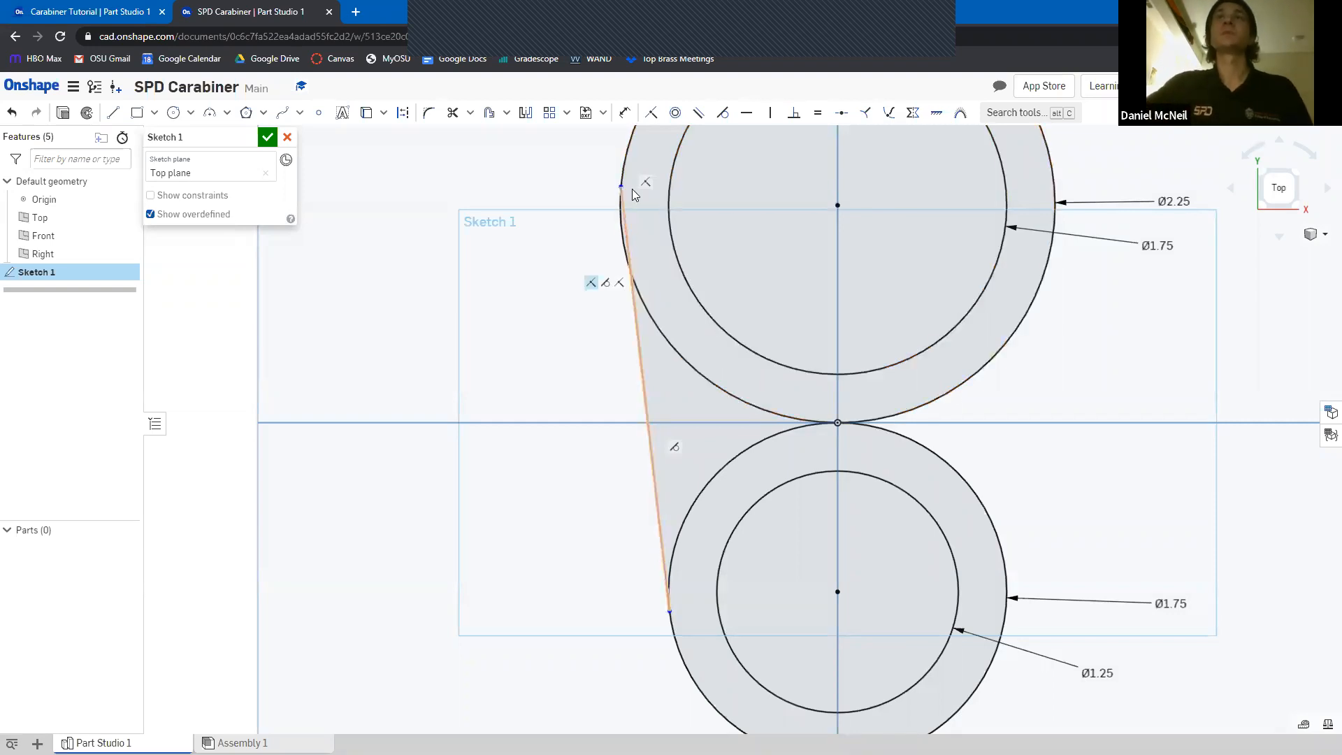
left_click_drag(621, 187, 643, 308)
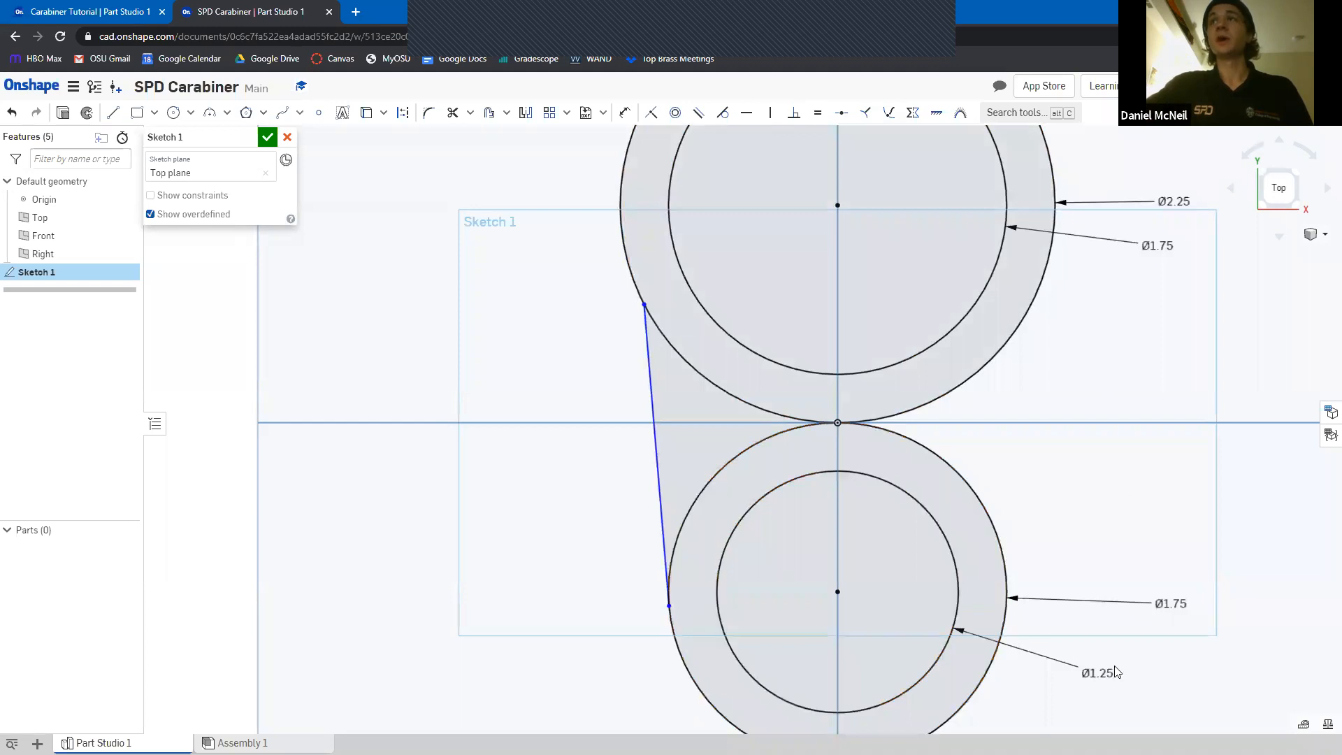
left_click_drag(669, 606, 676, 580)
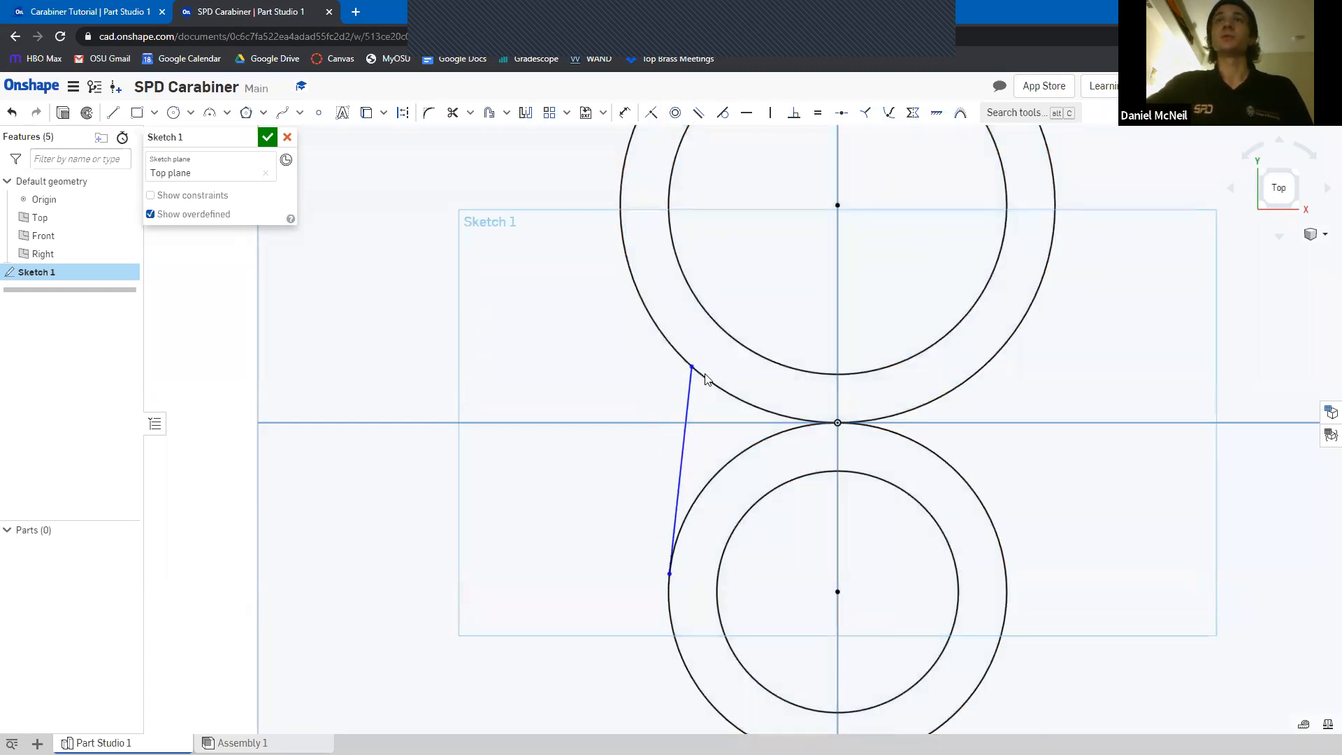
Make the left line tangent to both the upper and lower outer circles
left_click(689, 418)
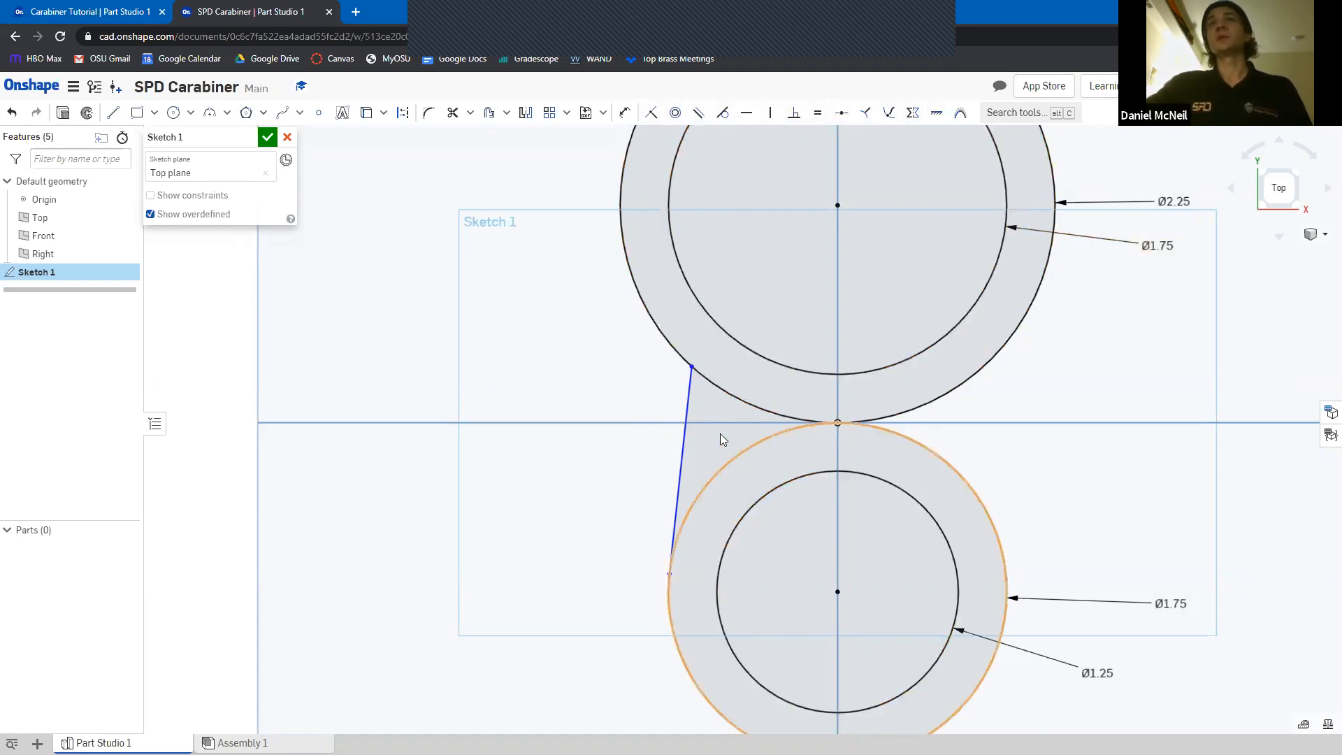
left_click(687, 400)
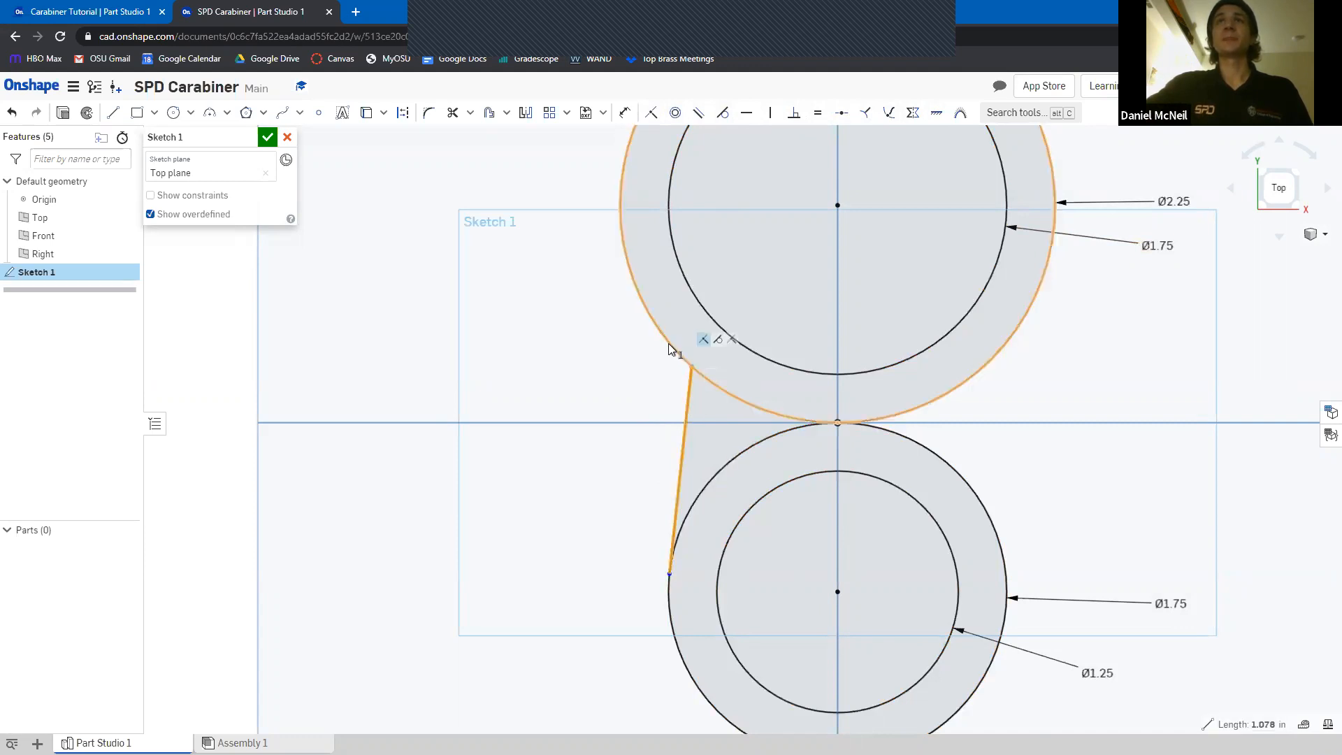
left_click(669, 345)
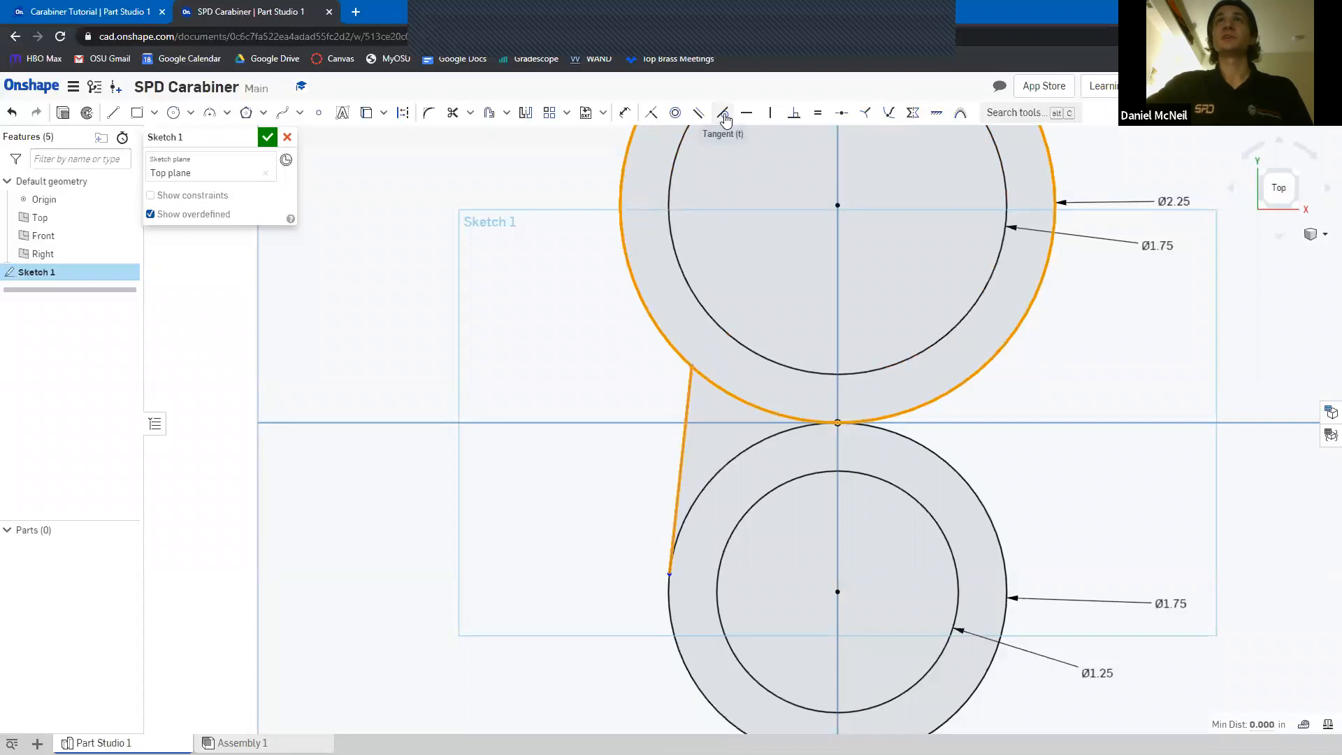
left_click(723, 114)
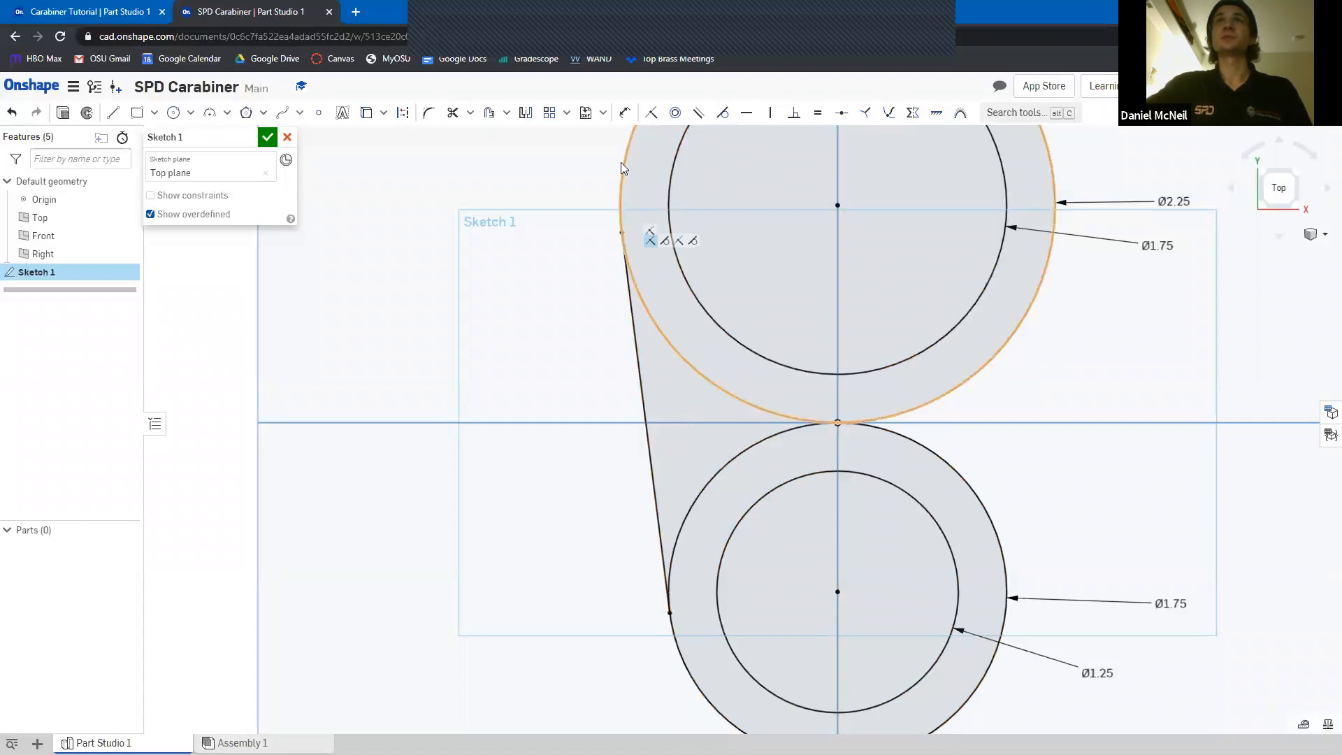
left_click(667, 591)
left_click(697, 508)
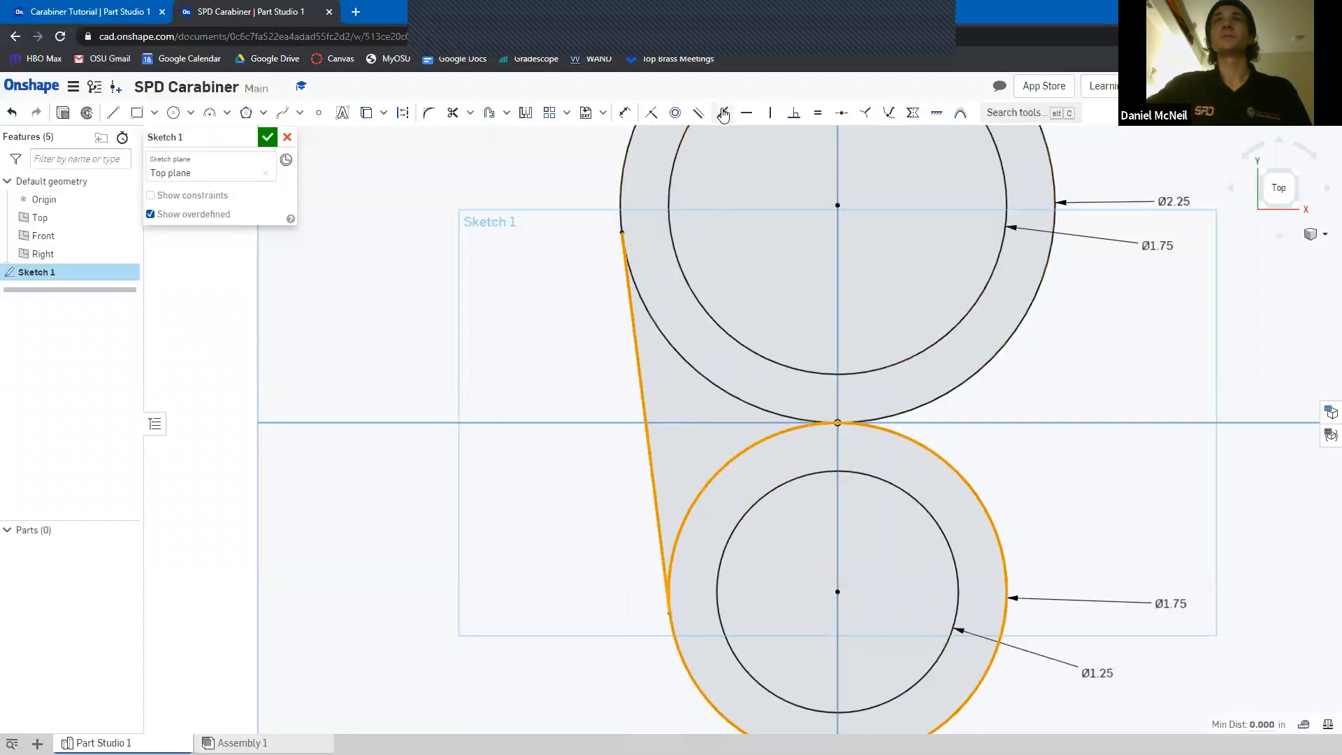
left_click(722, 113)
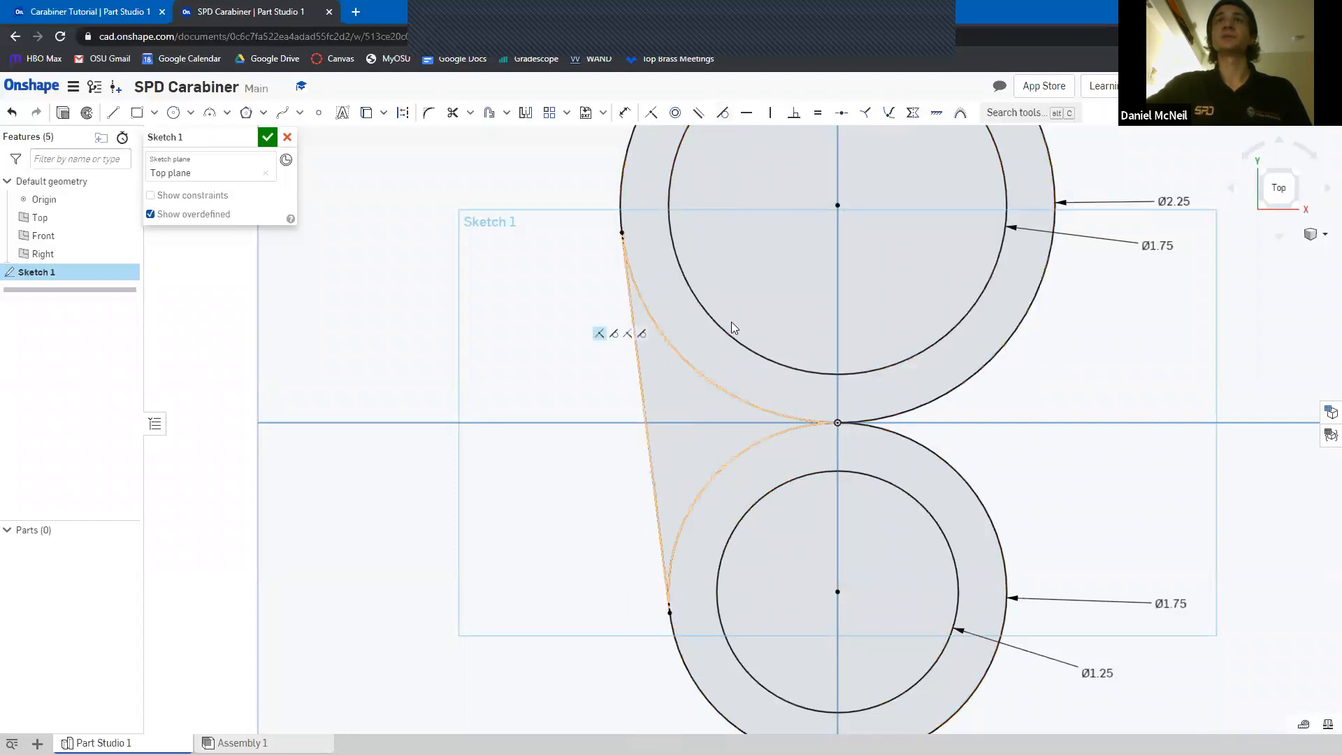
Draw a line about 1.65 in long joining the right sides of the two outer circles
left_click(112, 114)
left_click(1051, 246)
left_click(1006, 561)
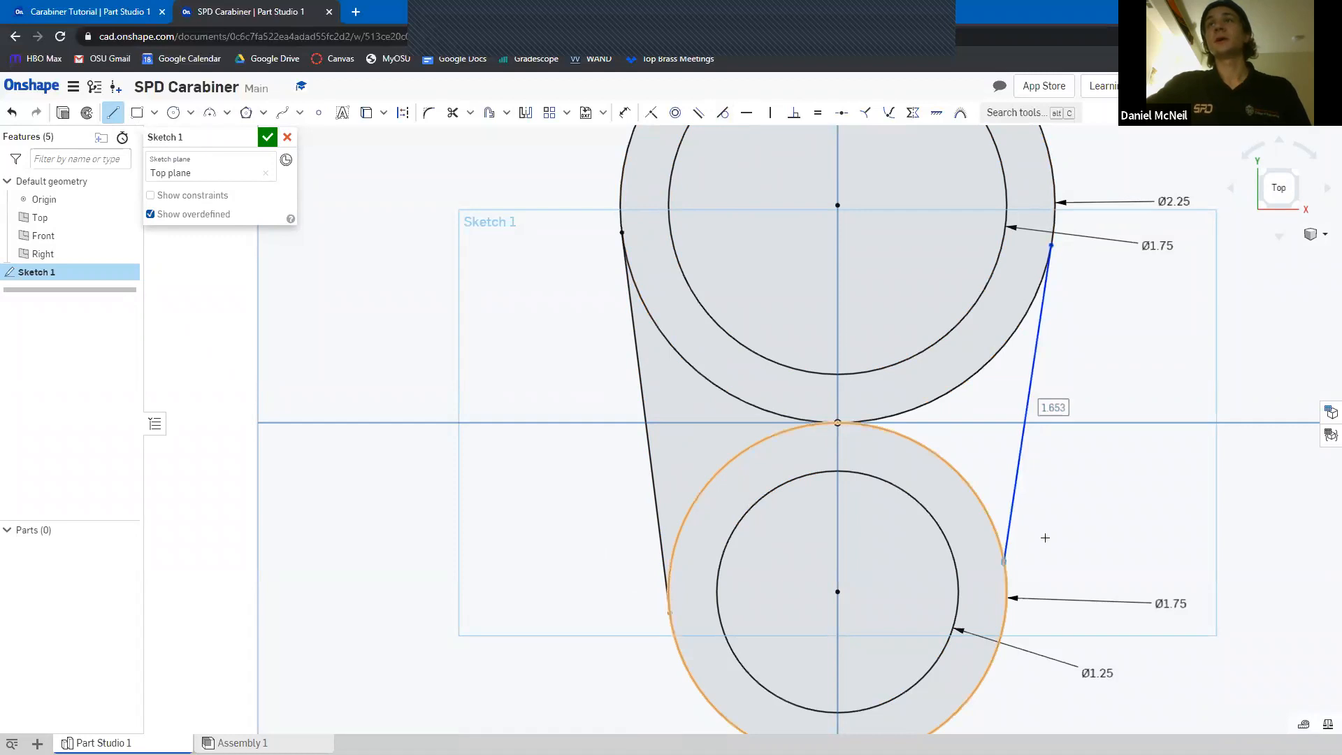
key("Escape")
Add tangent constraints between the right line and both outer circles
left_click(1044, 307)
left_click(1030, 309)
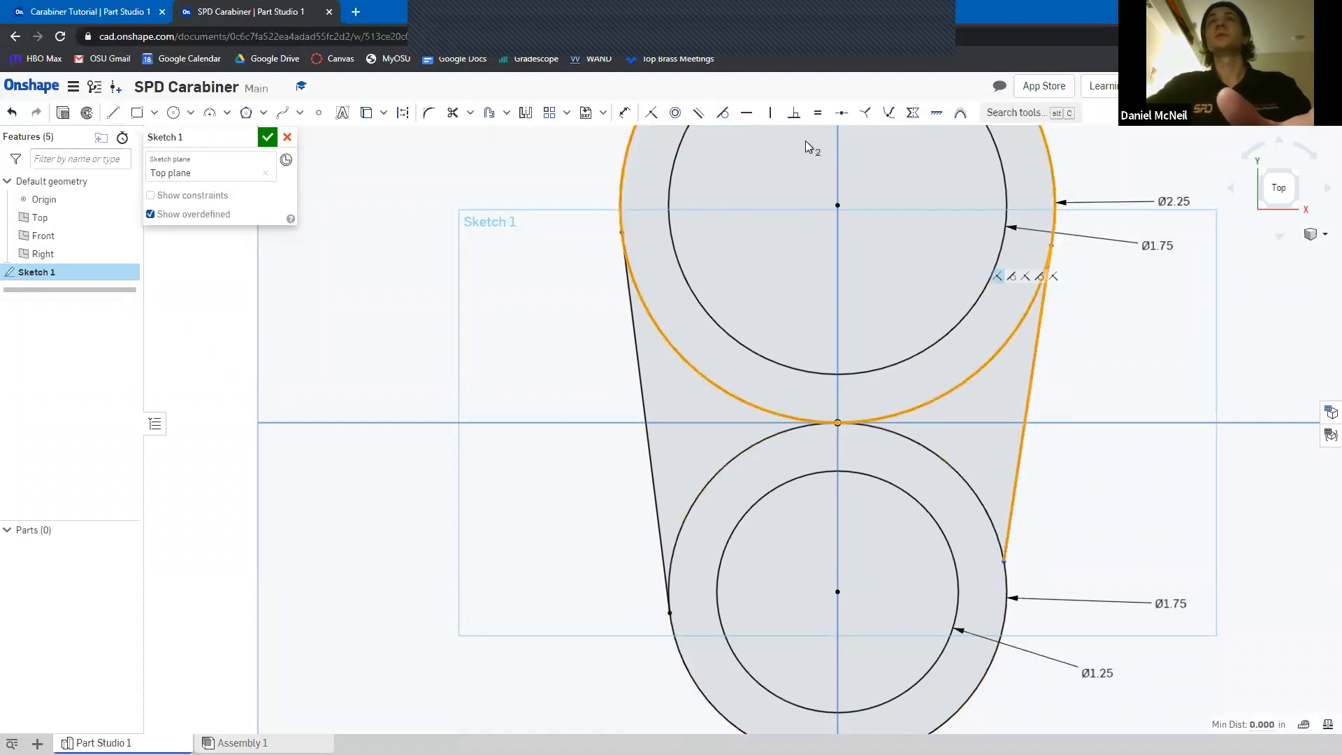
left_click(722, 112)
left_click(1009, 505)
left_click(995, 531)
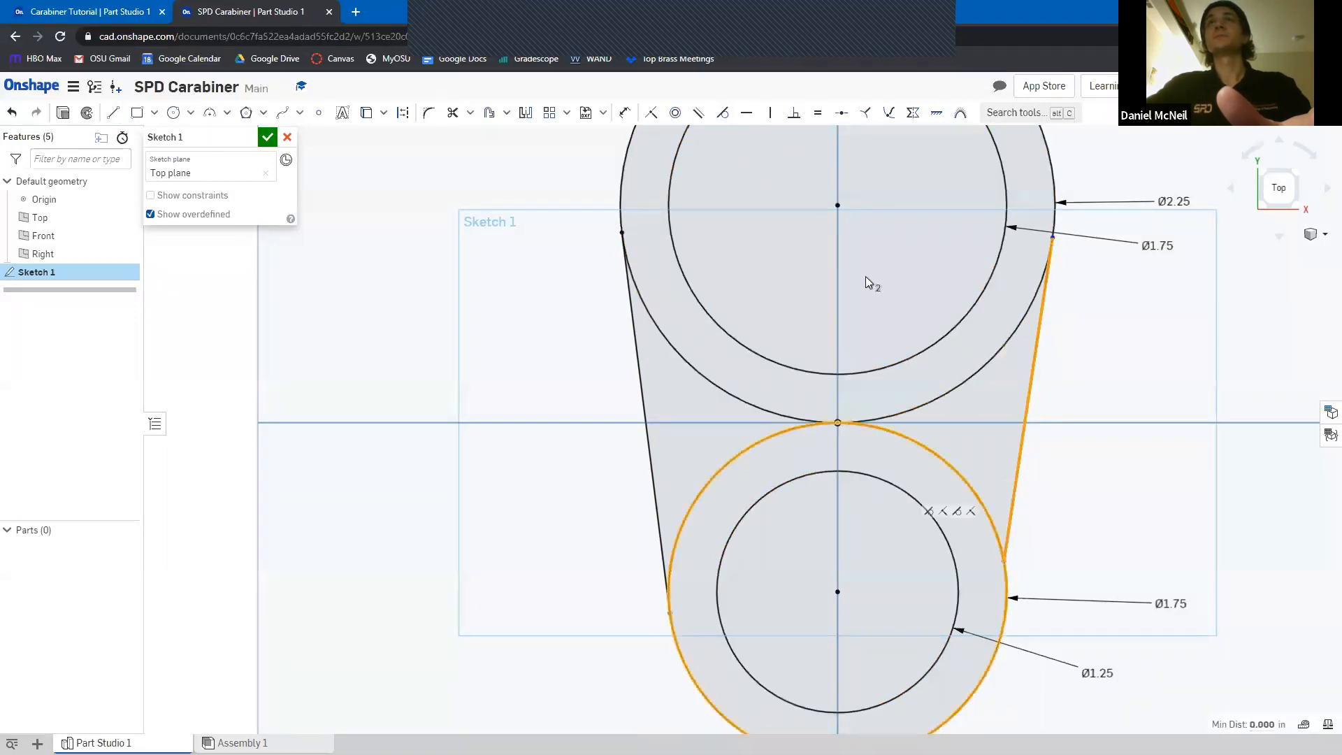
left_click(723, 114)
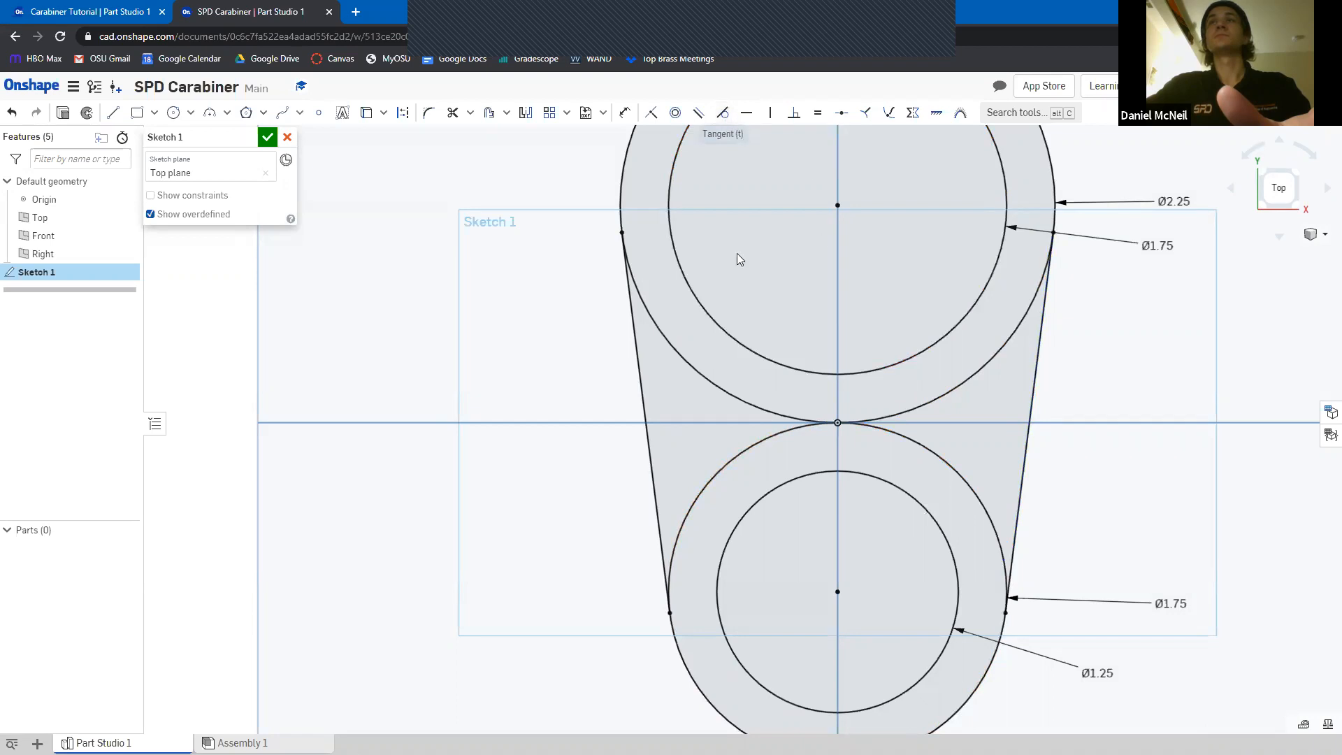
Draw a line about 1.92 in long joining the left sides of the two inner circles
left_click(113, 114)
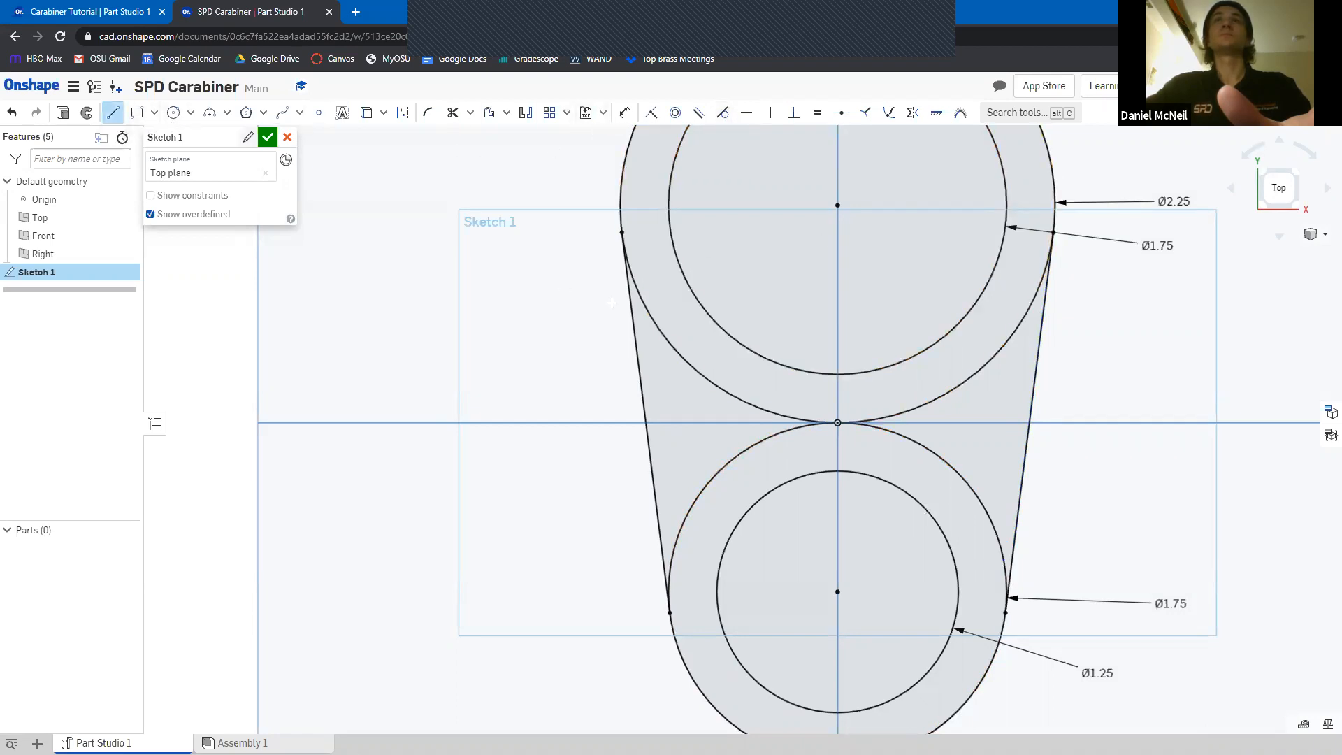
left_click(671, 233)
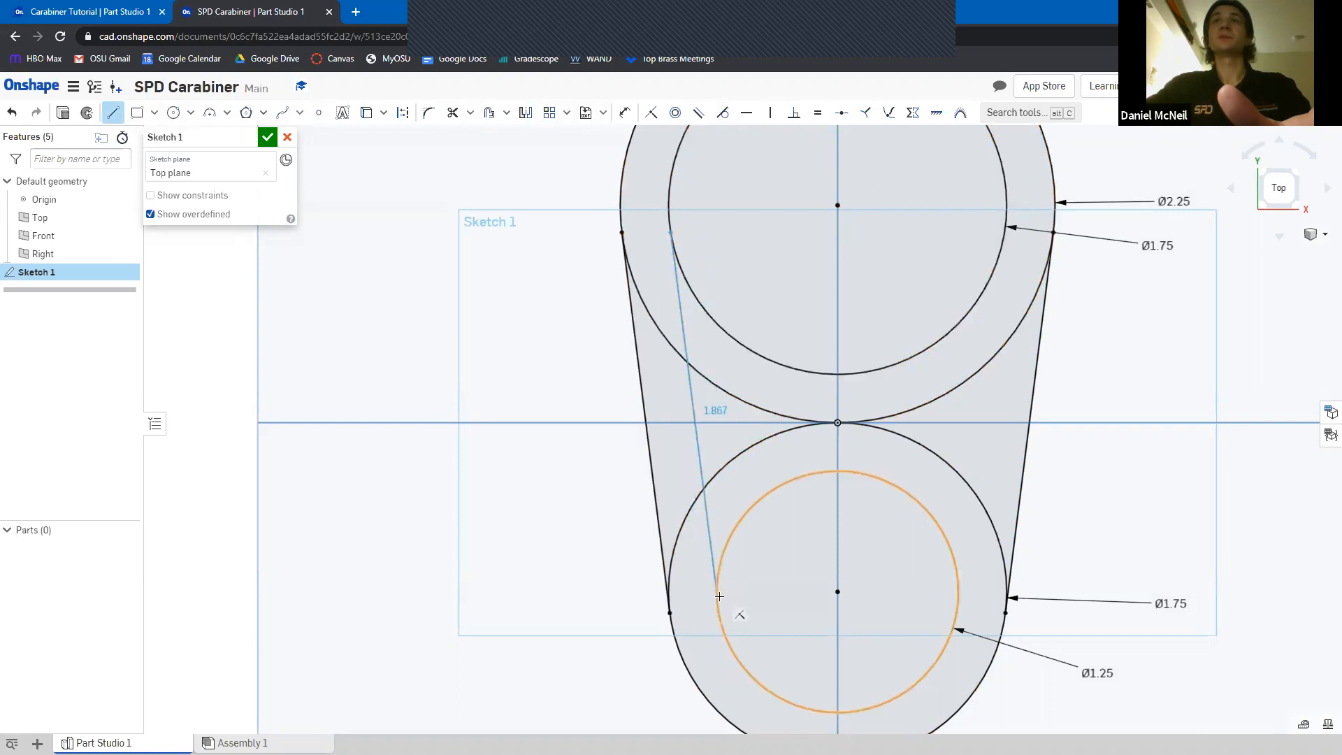
left_click(717, 598)
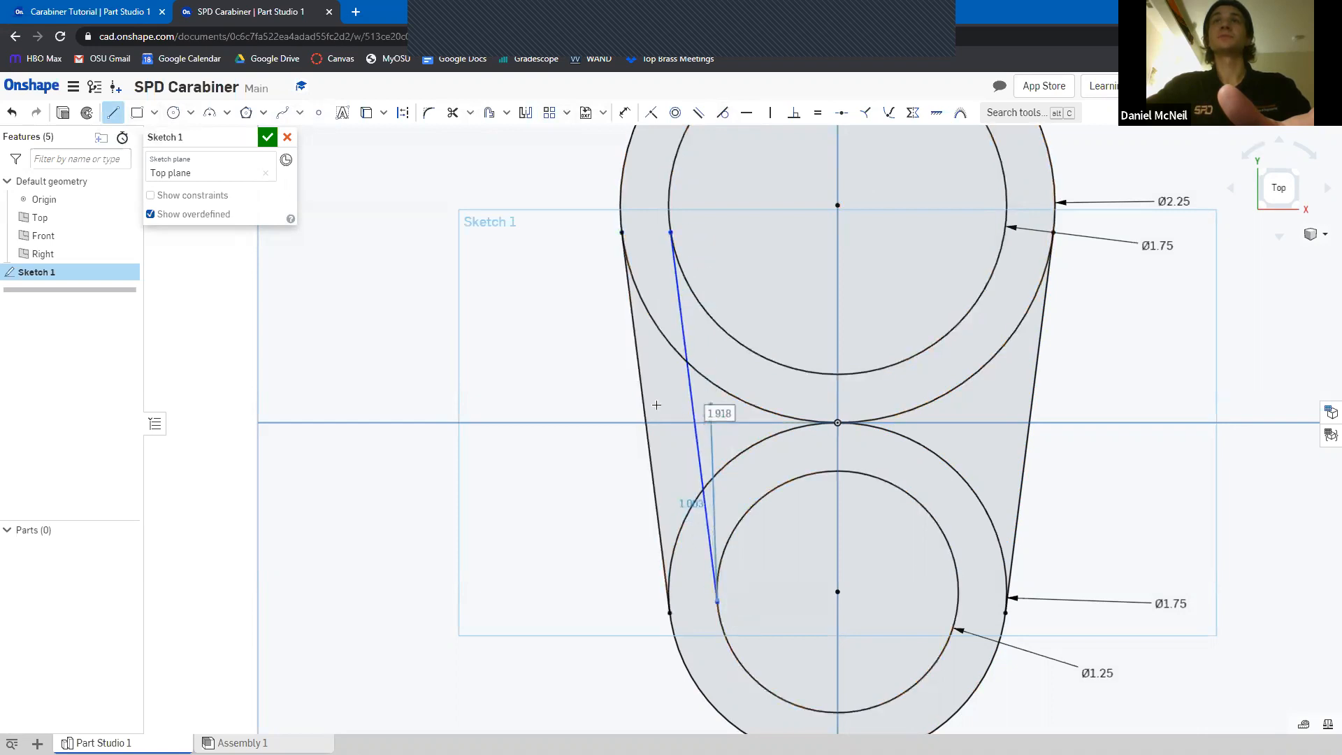
key("Escape")
Make the inner left line tangent to both the upper and lower inner circles
left_click(684, 318)
left_click(684, 315)
left_click(705, 313)
left_click(722, 119)
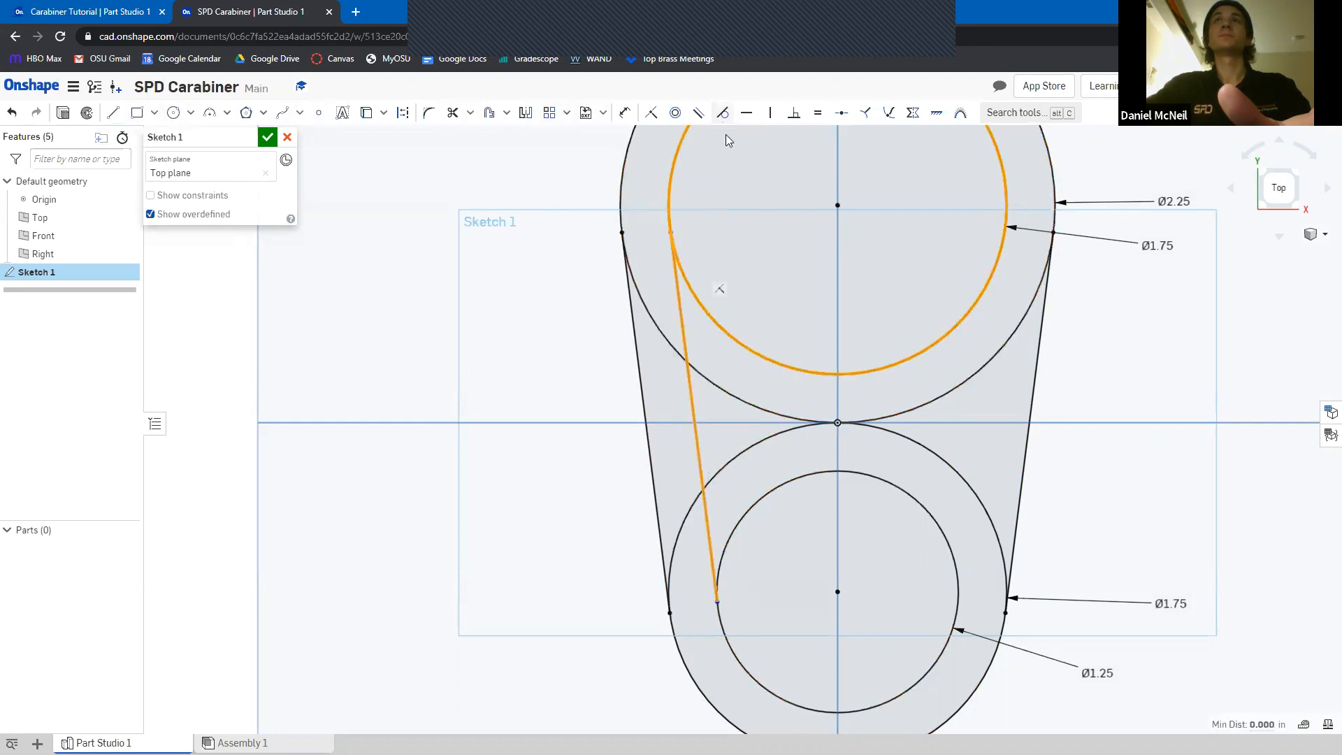
left_click(700, 473)
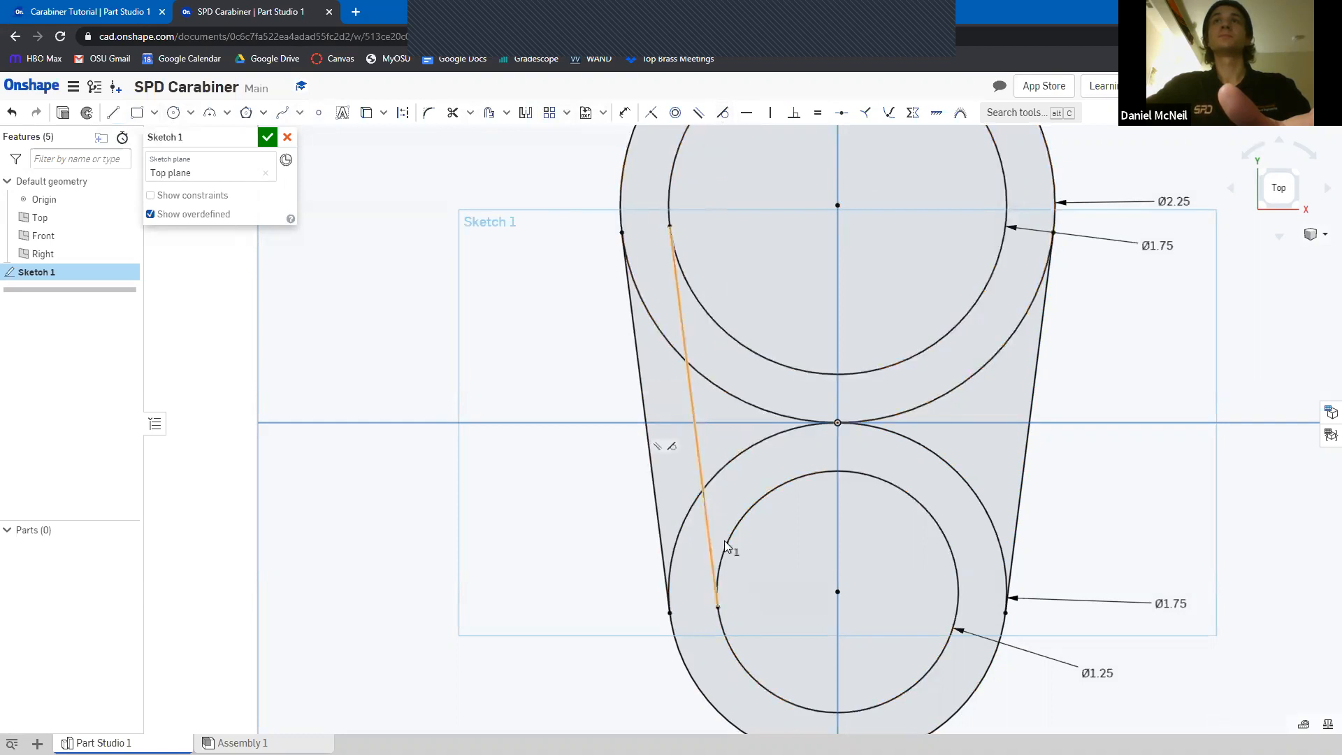
left_click(727, 539)
left_click(722, 113)
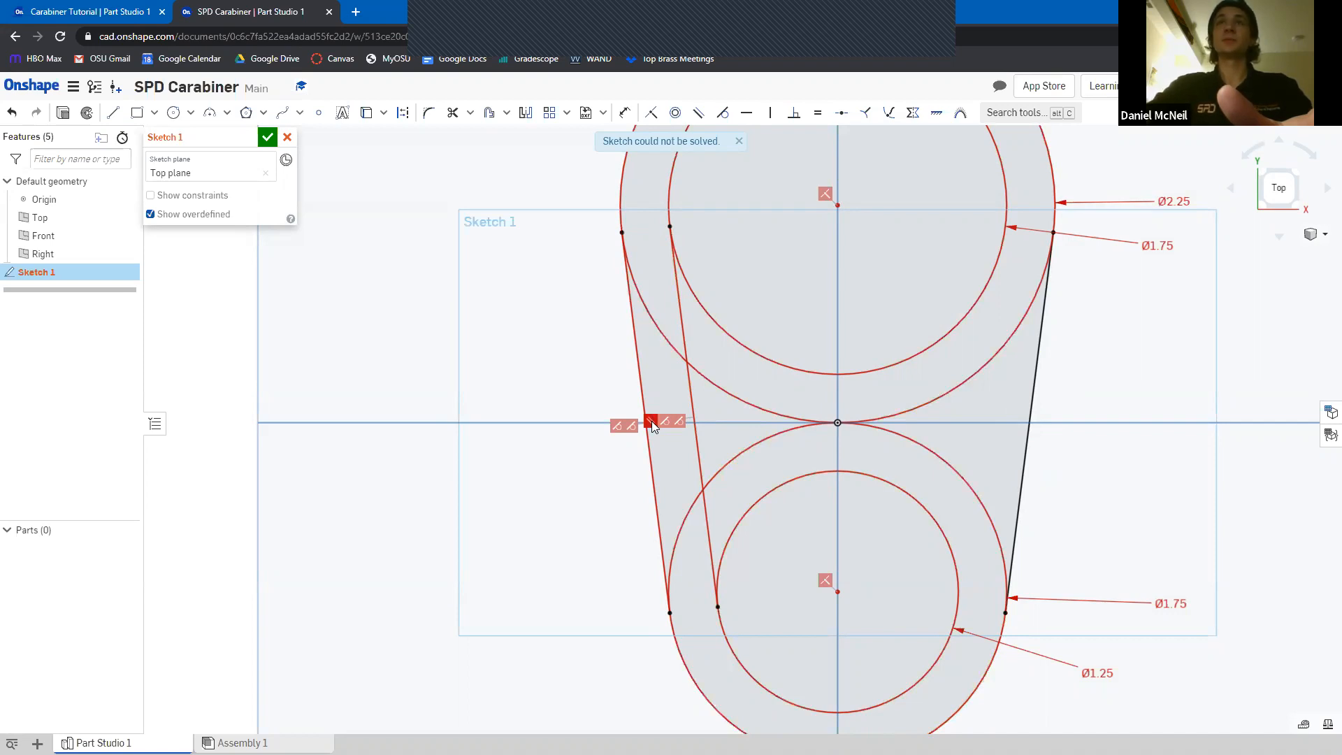
Delete the conflicting parallel constraint between the inner and outer left lines
key("Delete")
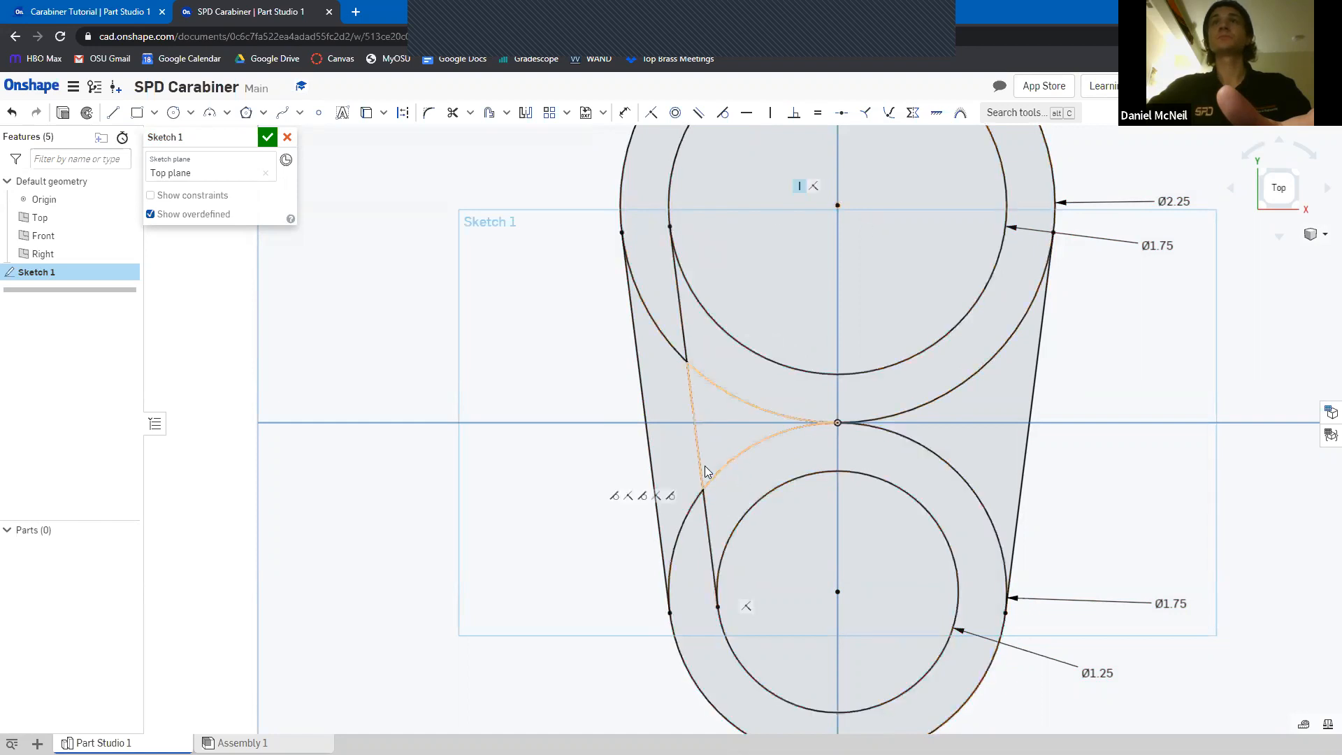
left_click(701, 513)
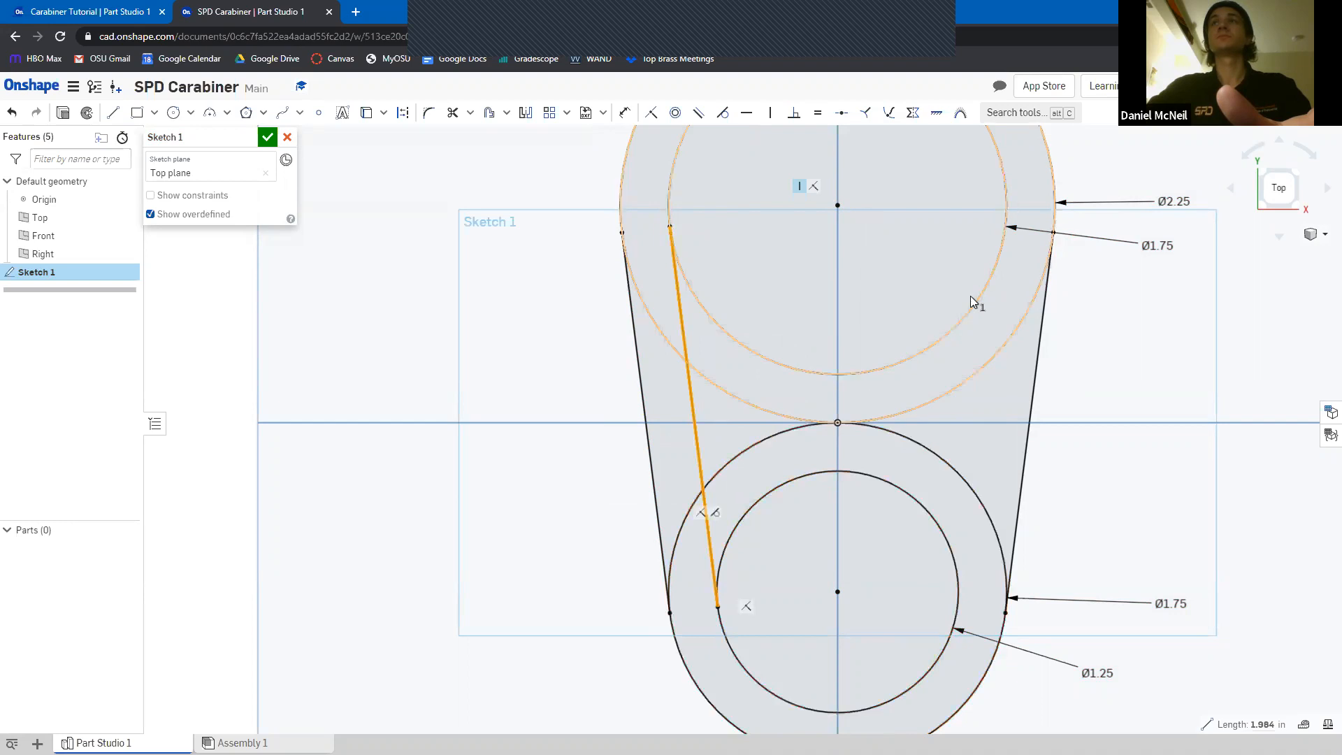
left_click(377, 294)
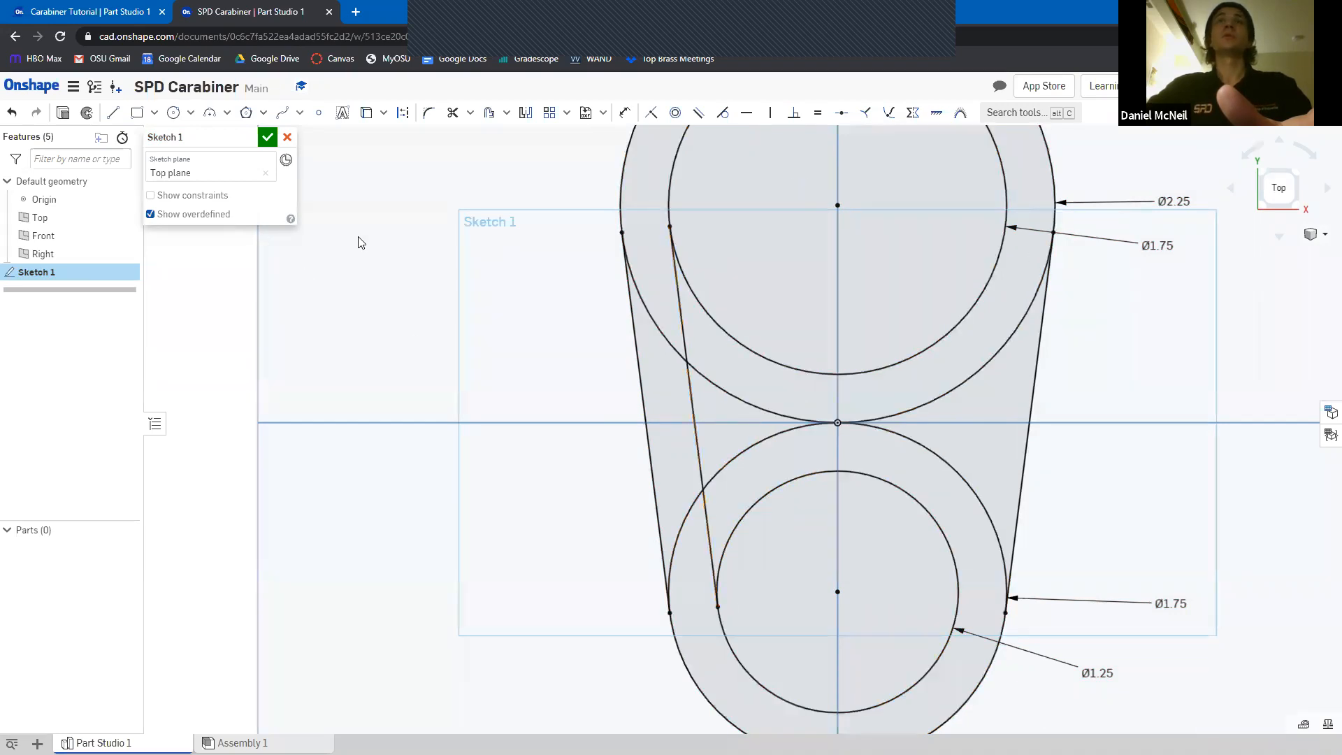
Draw a line about 1.5 in long joining the right sides of the two inner circles
left_click(112, 113)
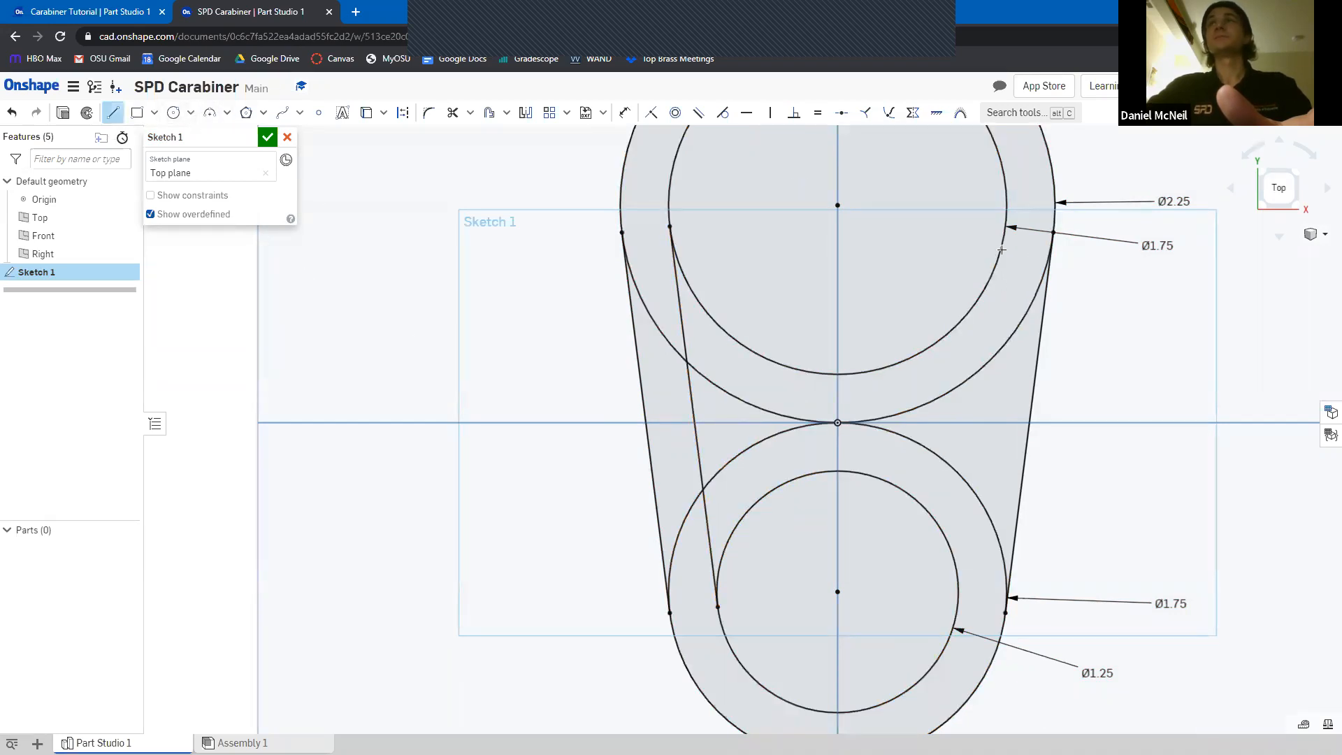
left_click(1003, 242)
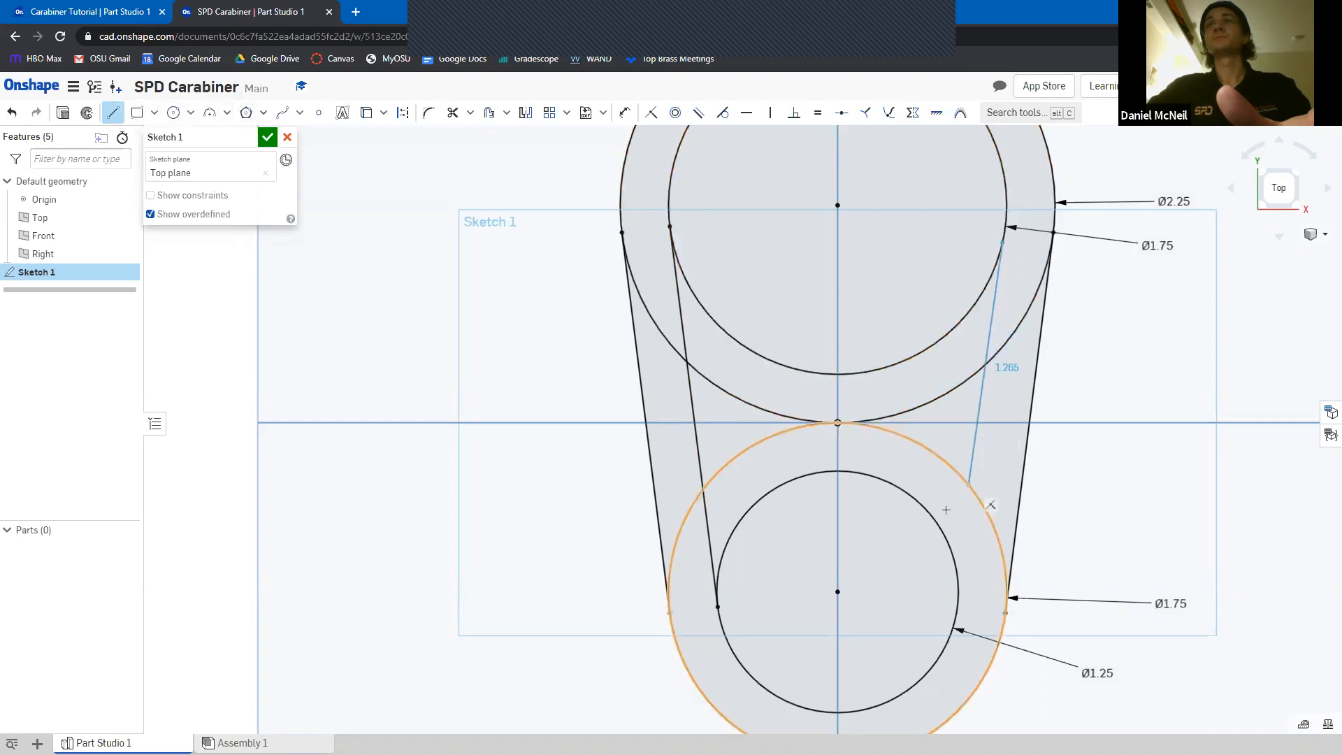
left_click(938, 524)
key("Escape")
Add tangent constraints between the inner right line and both inner circles
left_click(978, 308)
left_click(975, 308)
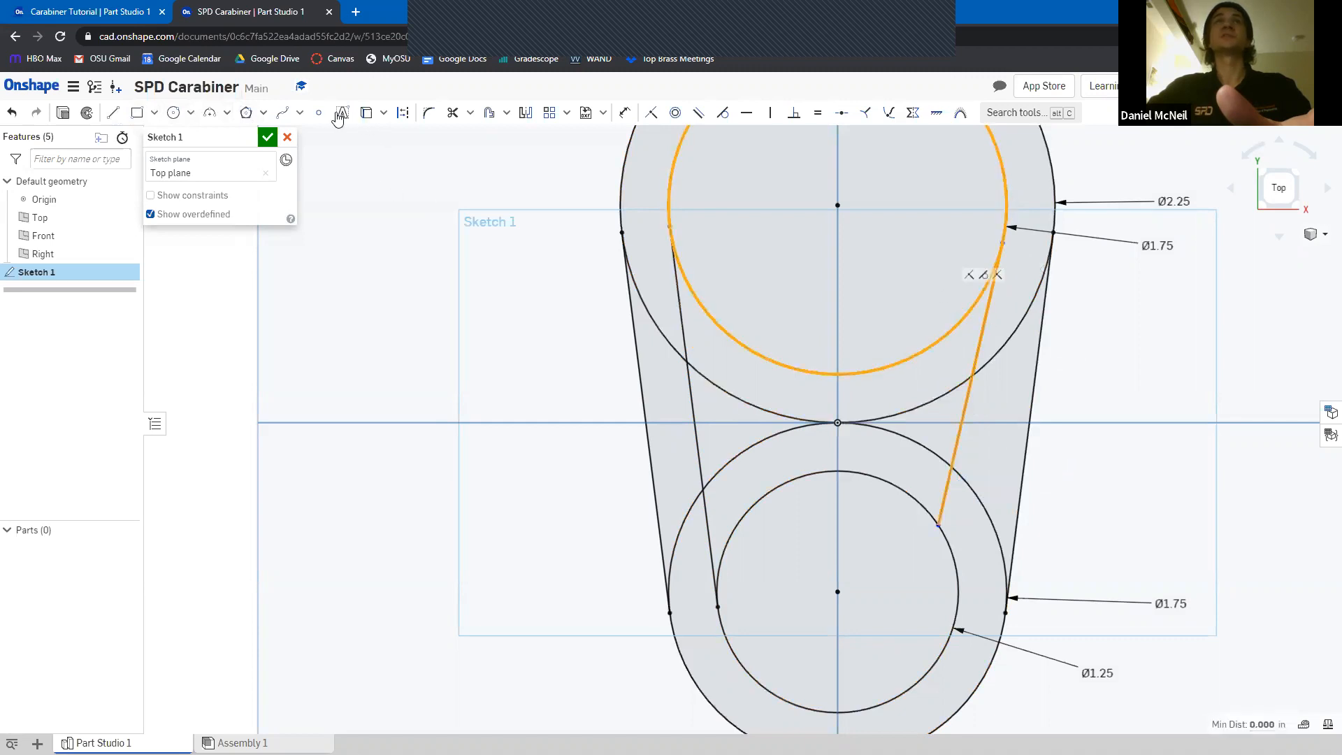
left_click(723, 112)
left_click(956, 443)
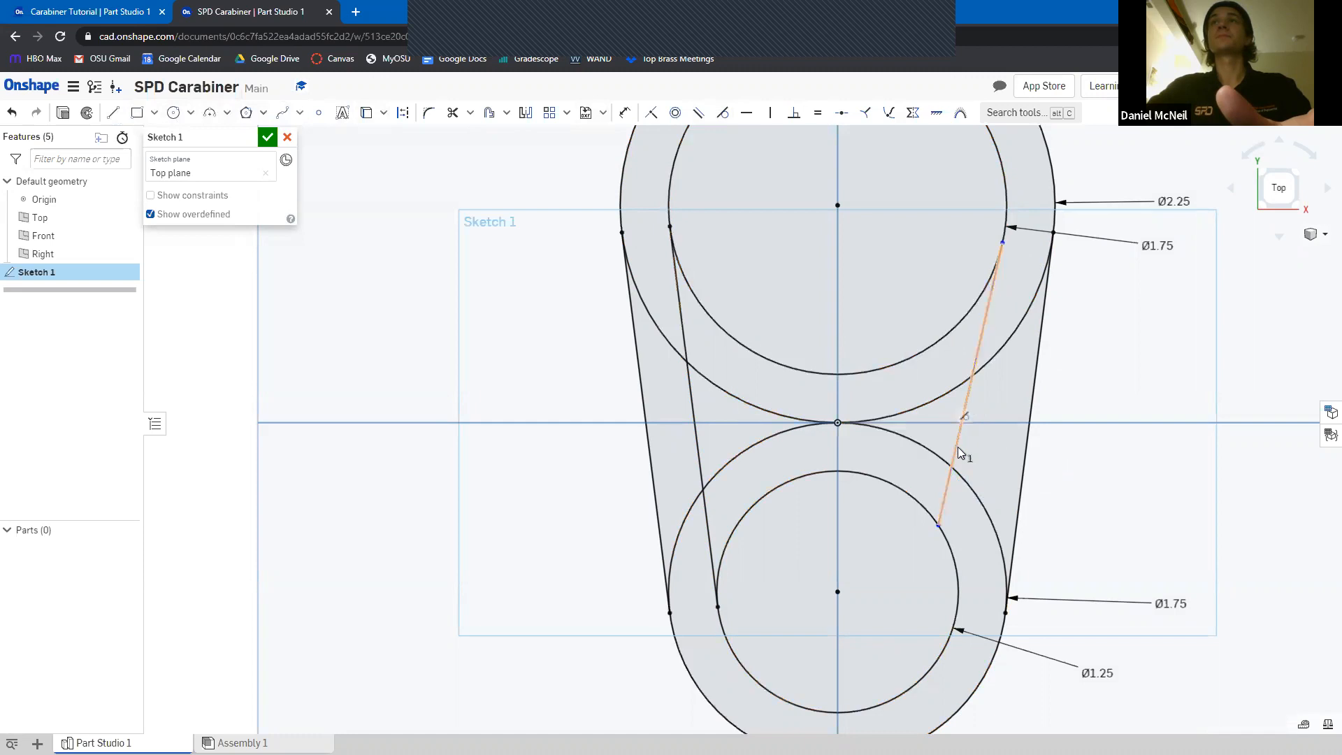
left_click(952, 546)
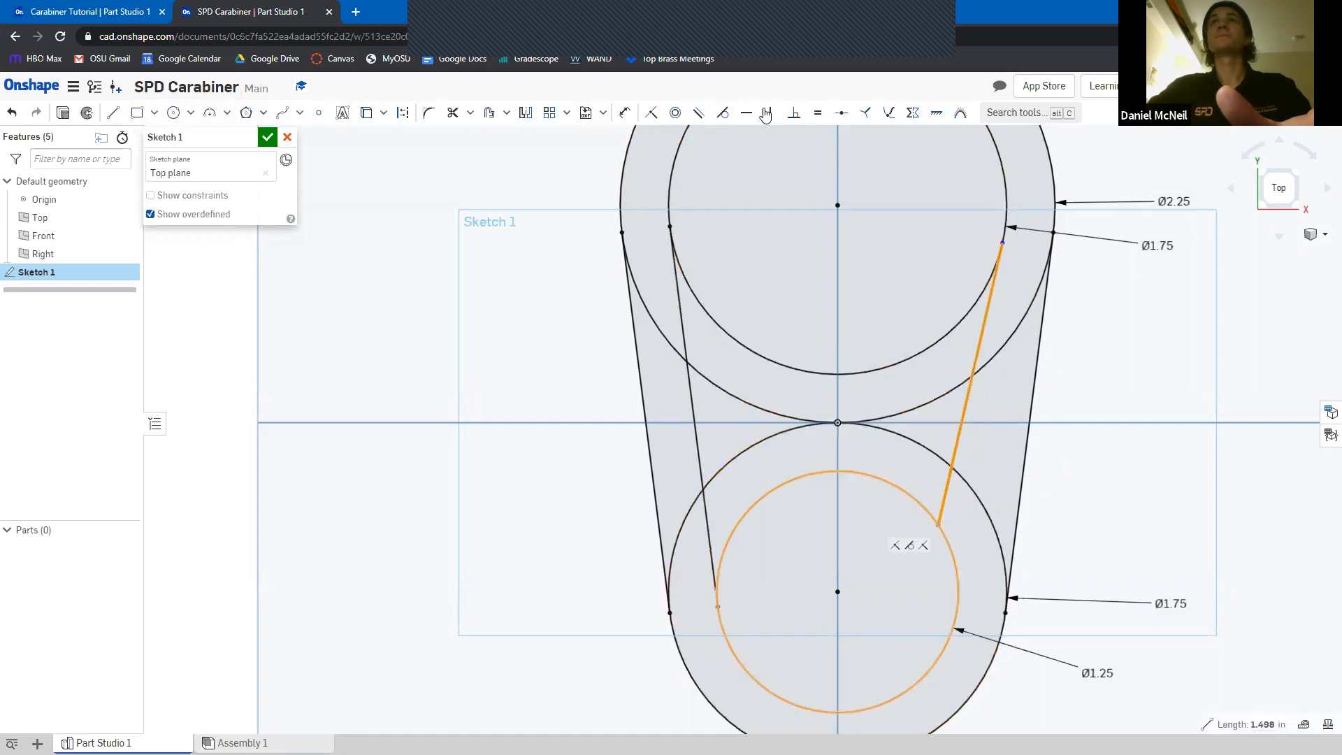
left_click(724, 114)
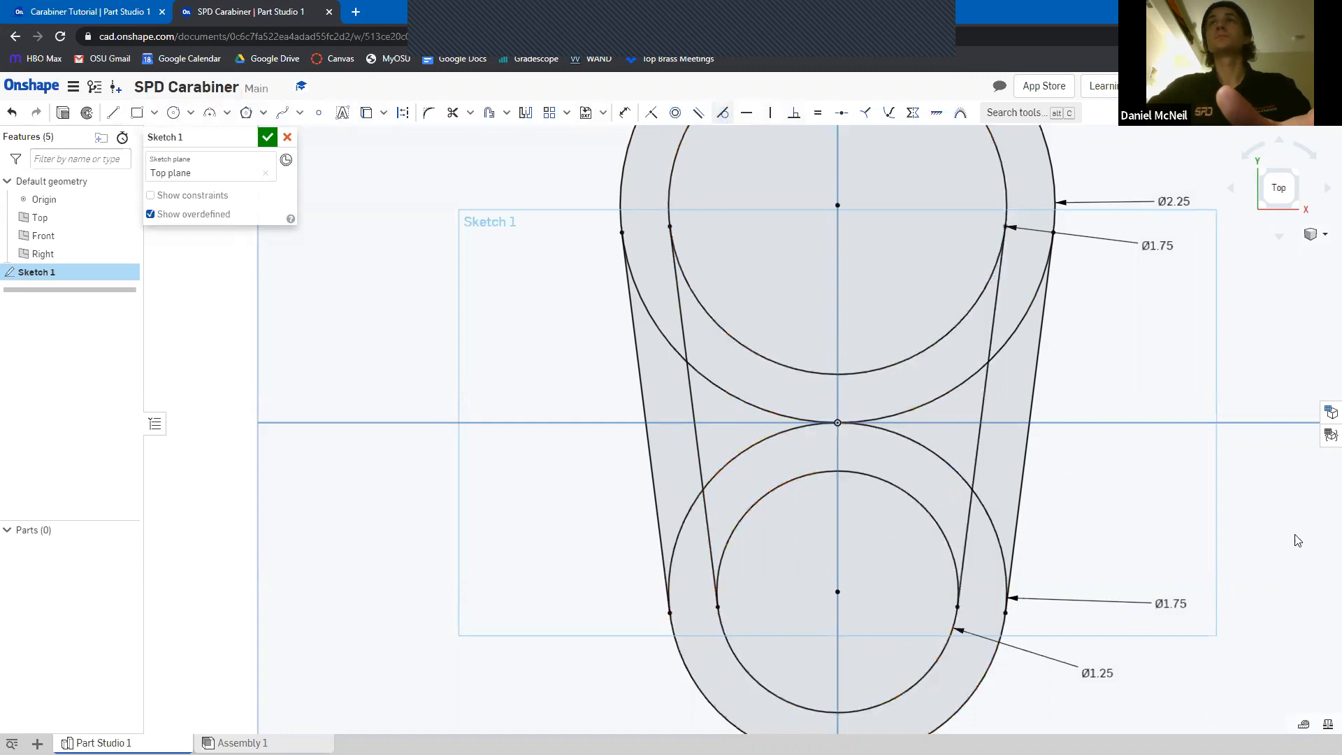
left_click(841, 428)
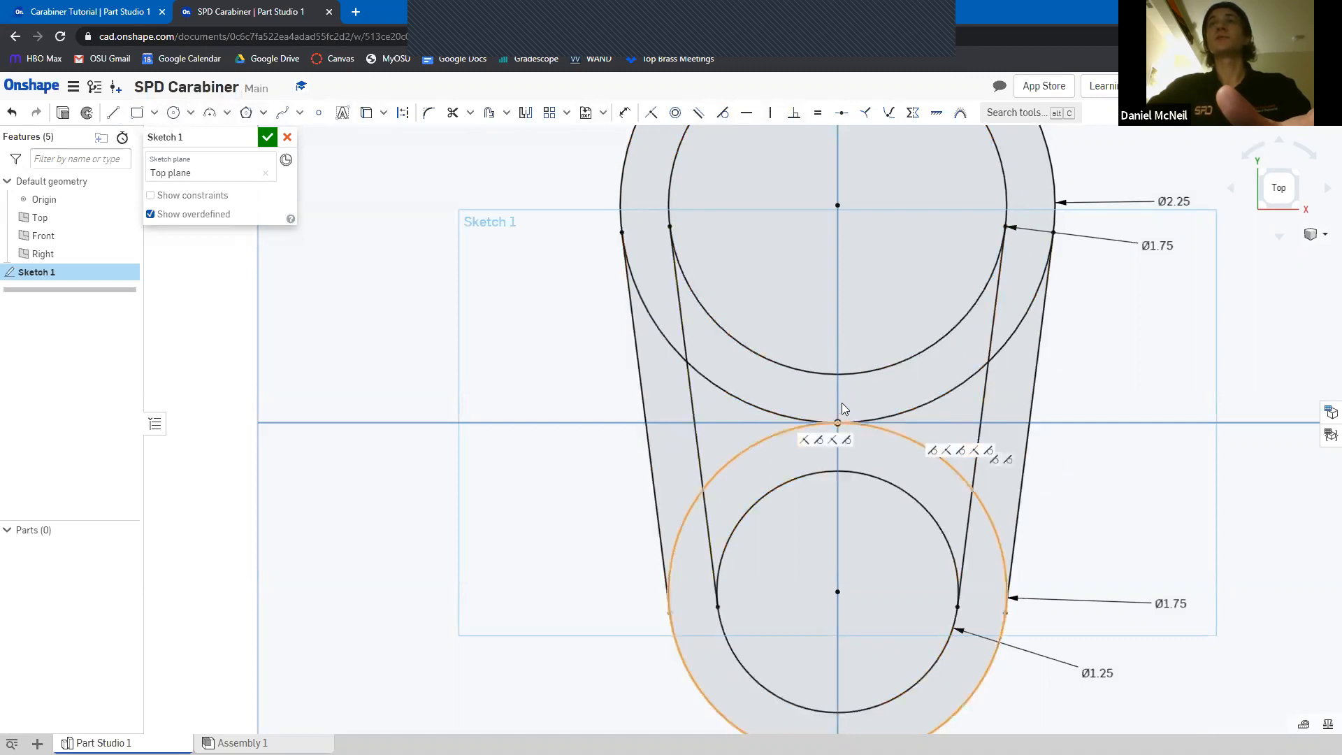
Trim the outer circles' arc segments lying between the inner and outer tangent lines on both sides
scroll(841, 409, "down", 3)
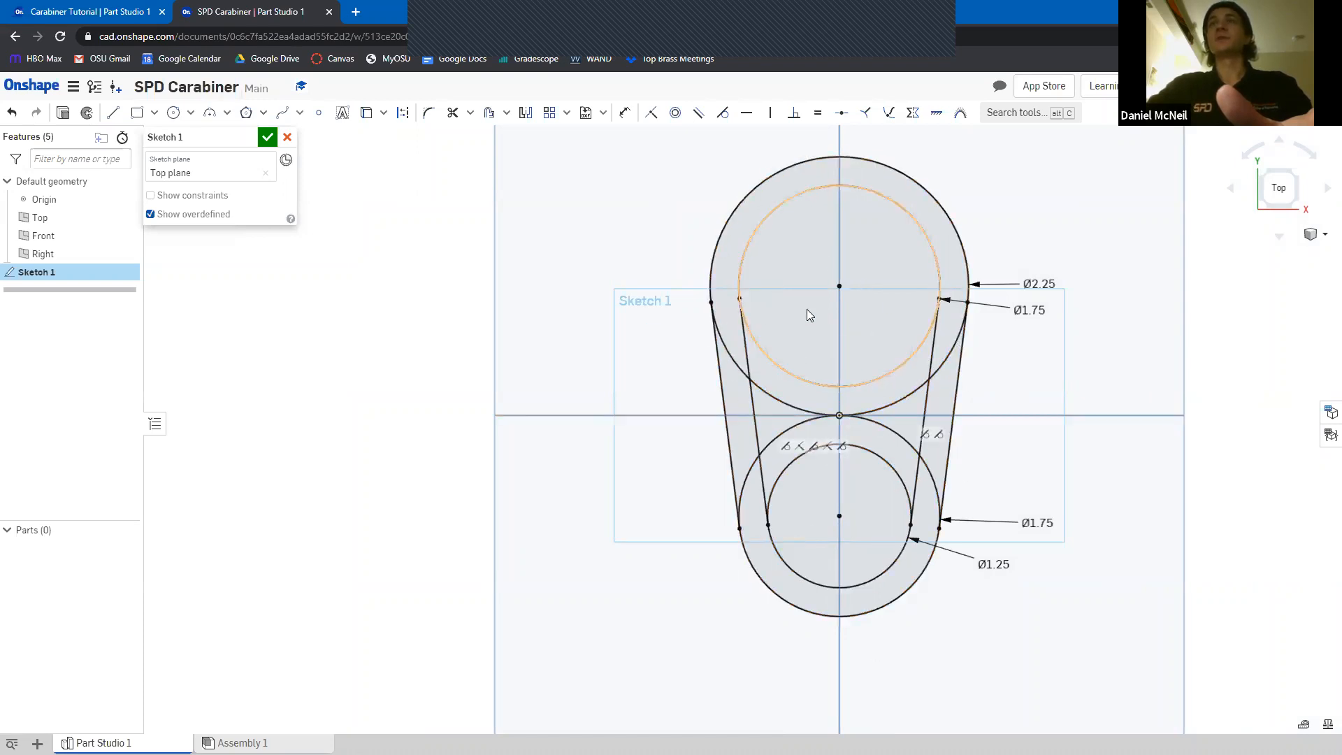
left_click(452, 112)
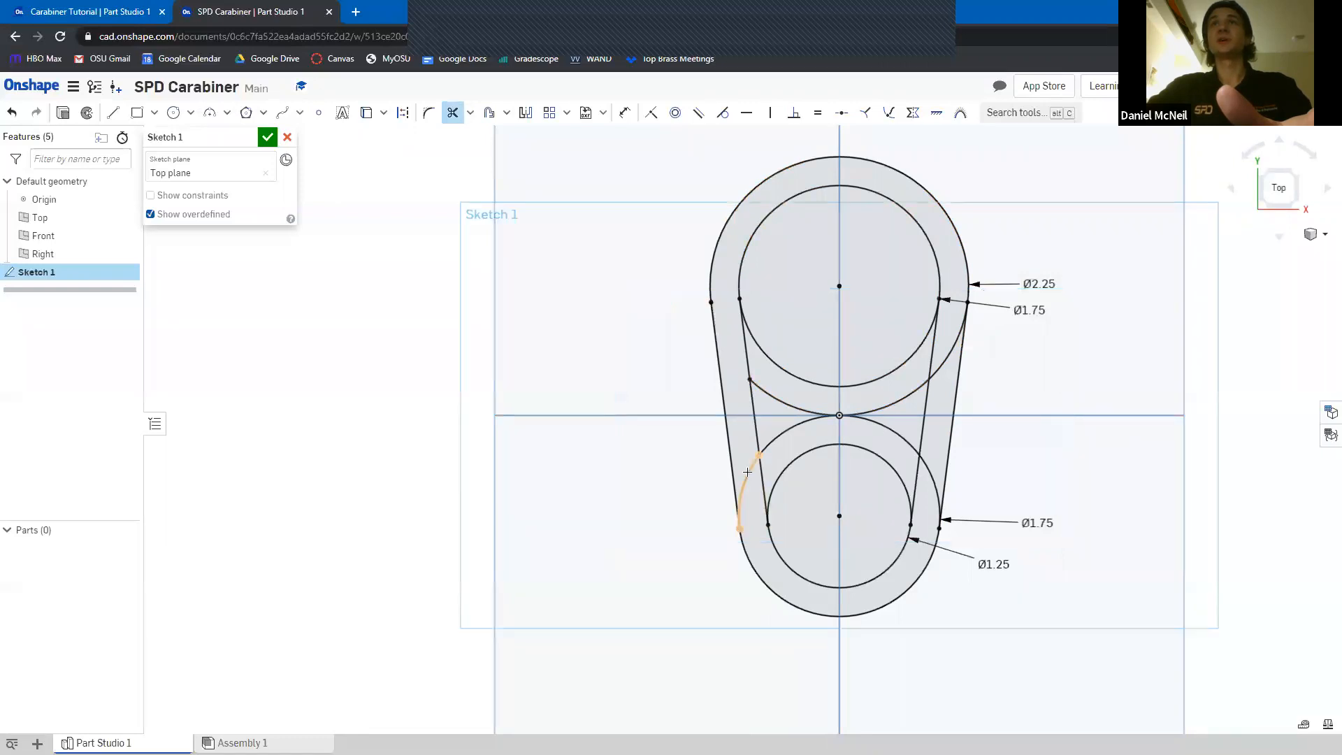
left_click(951, 357)
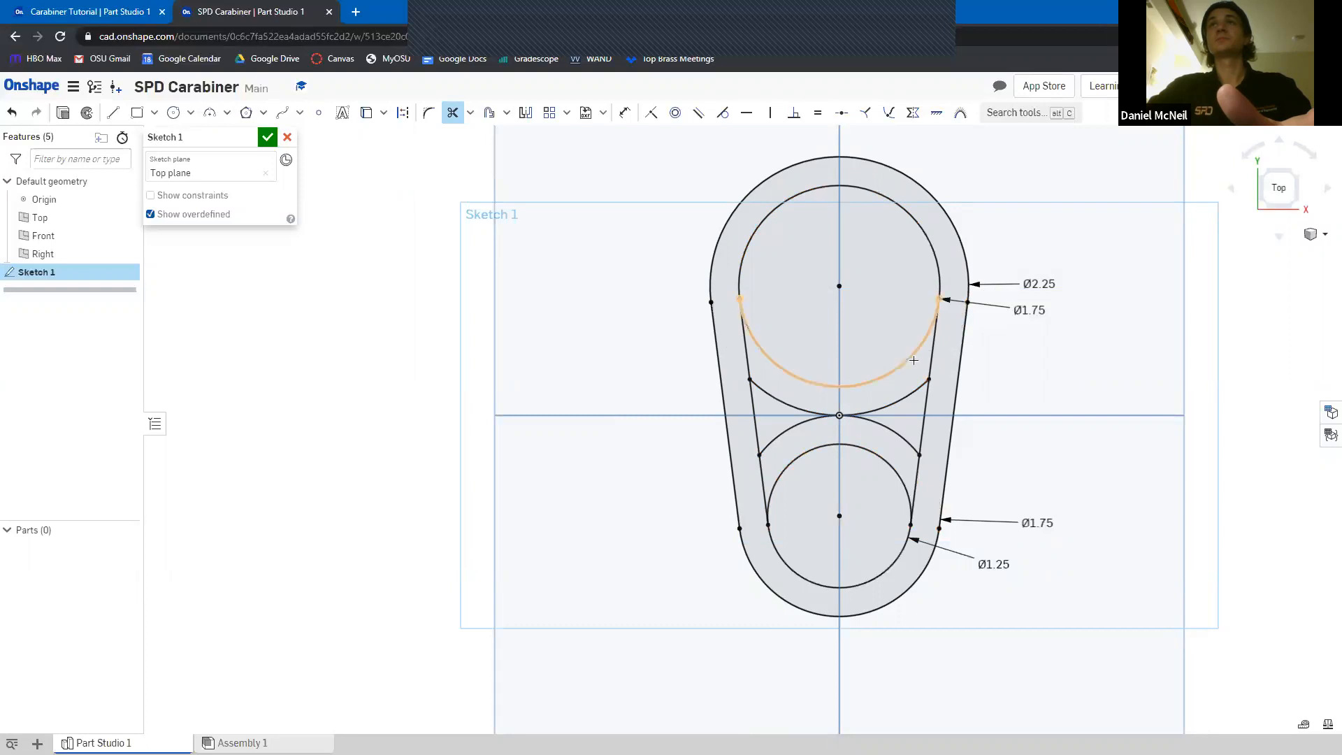
Trim the inner circles' facing arcs and the remaining outer circle arcs inside the inner outline
left_click(908, 360)
left_click(908, 410)
left_click(879, 457)
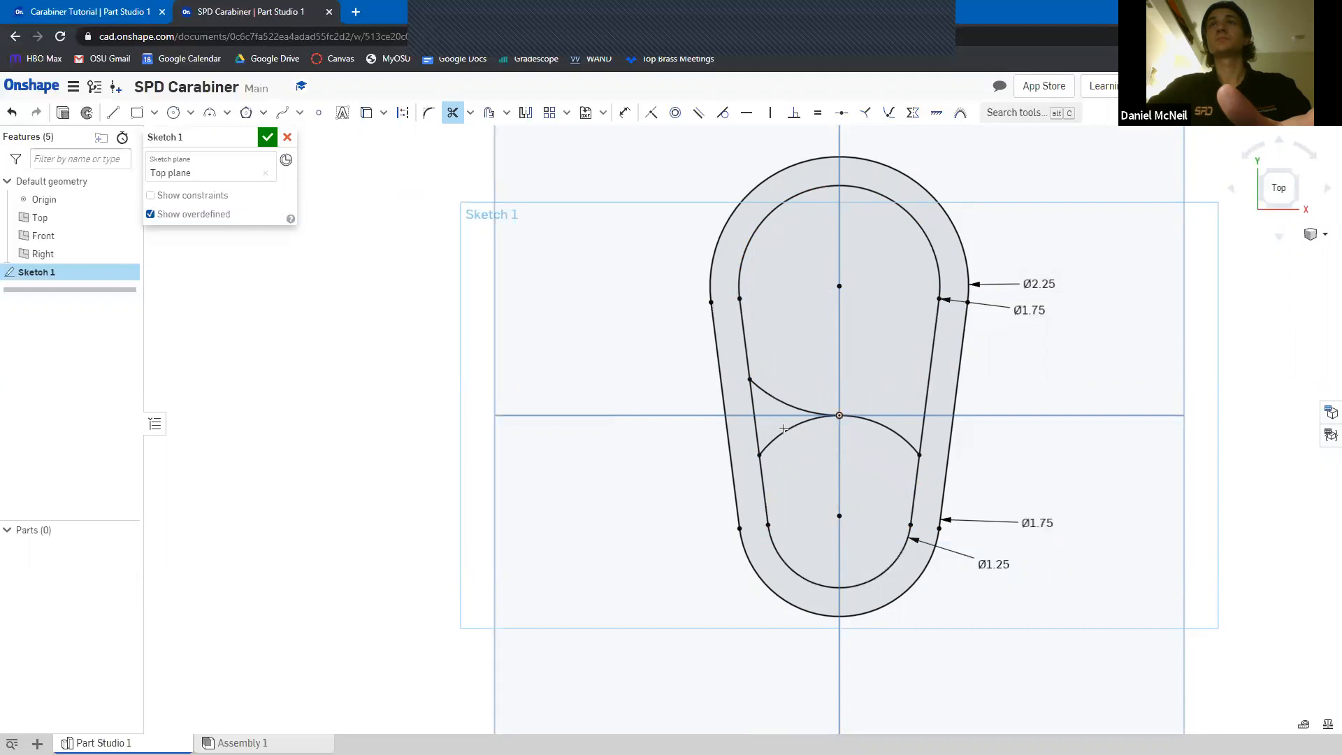
left_click(782, 403)
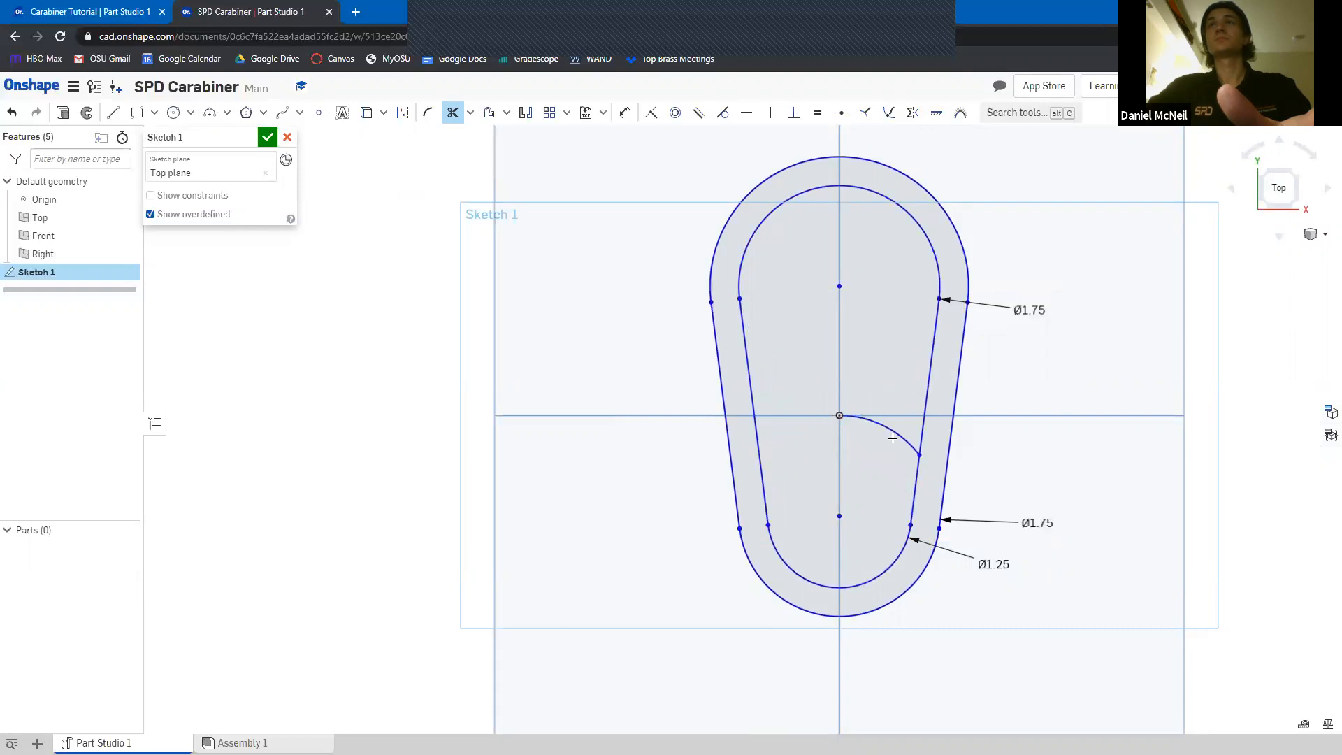
left_click(894, 434)
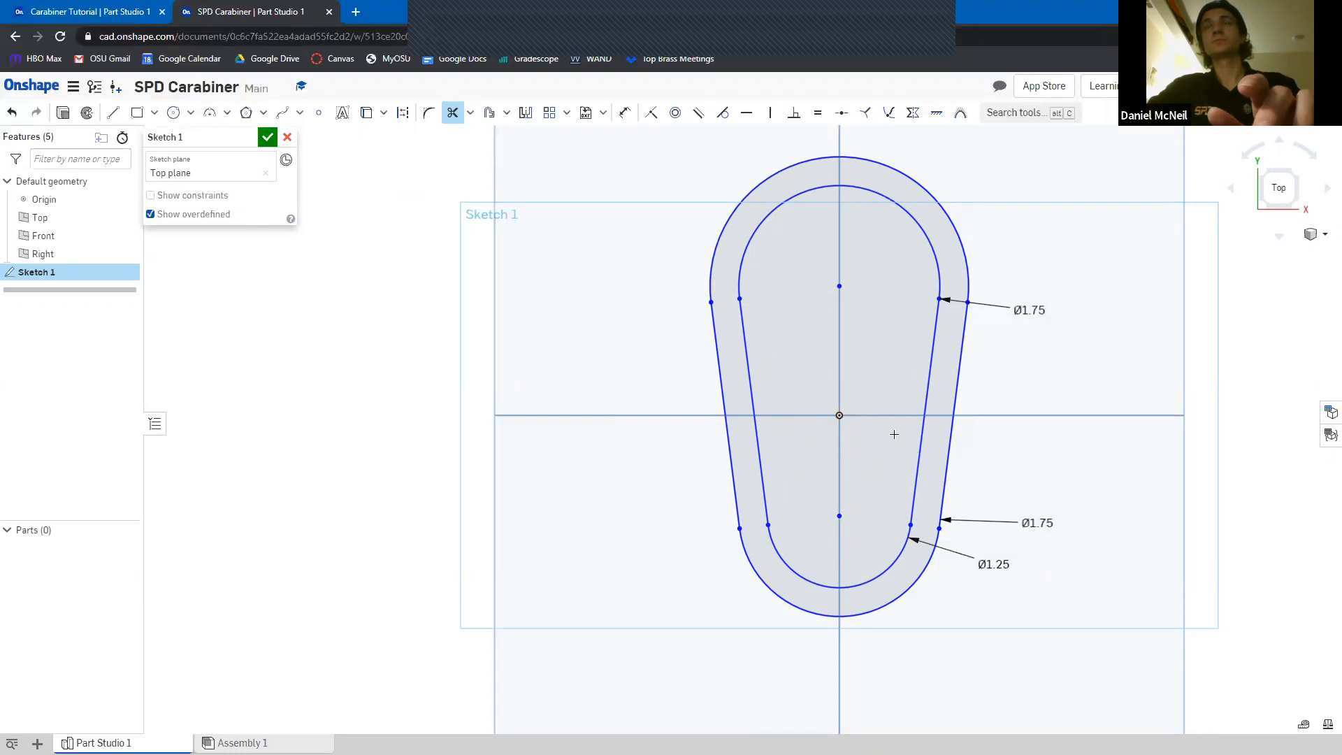
Undo the trims inside the inner outline, restoring both full inner circles and the central arcs
key("ctrl+z")
key("ctrl+z")
key("ctrl+z")
key("ctrl+z")
key("ctrl+z")
key("ctrl+z")
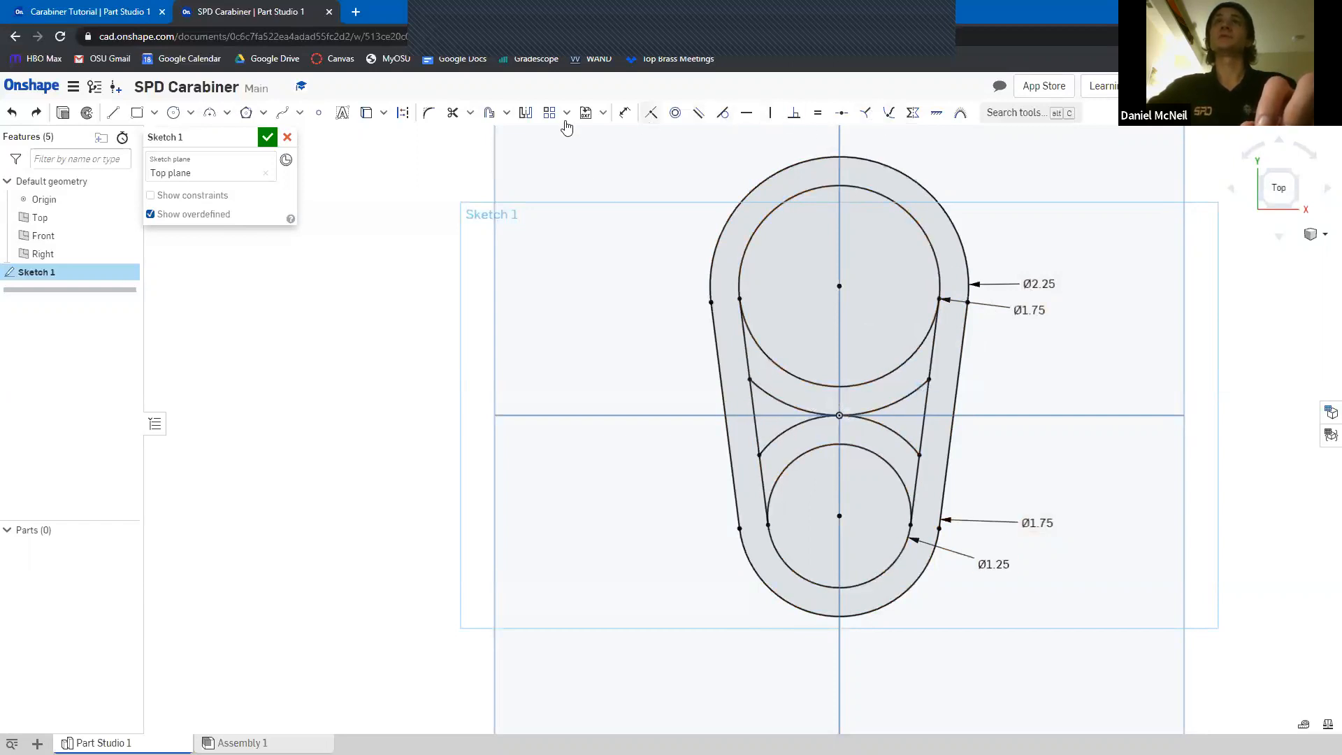
Trim the outer circles' arcs around the origin while leaving both inner circles whole
left_click(452, 114)
left_click(791, 431)
left_click(886, 426)
left_click(891, 403)
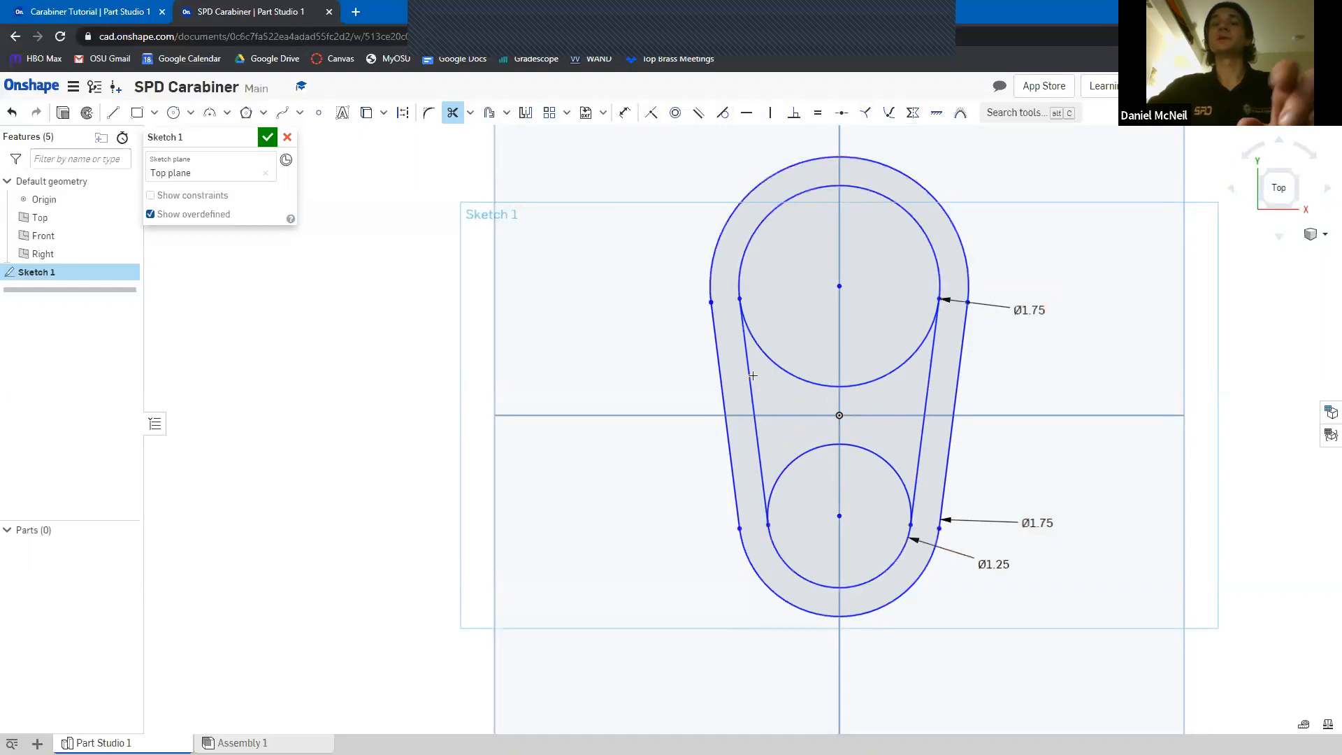
Undo the trims of the central arcs around the origin
key("ctrl+z")
key("ctrl+z")
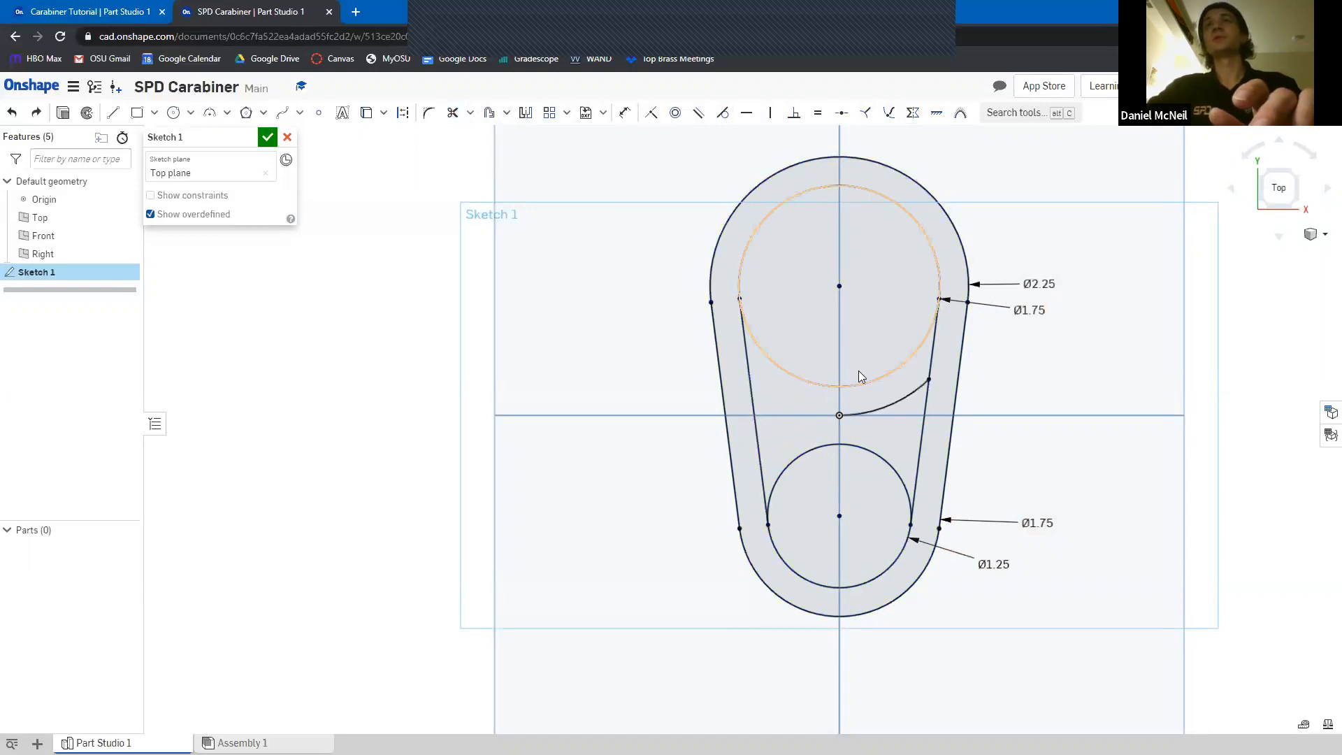
key("ctrl+z")
key("ctrl+z")
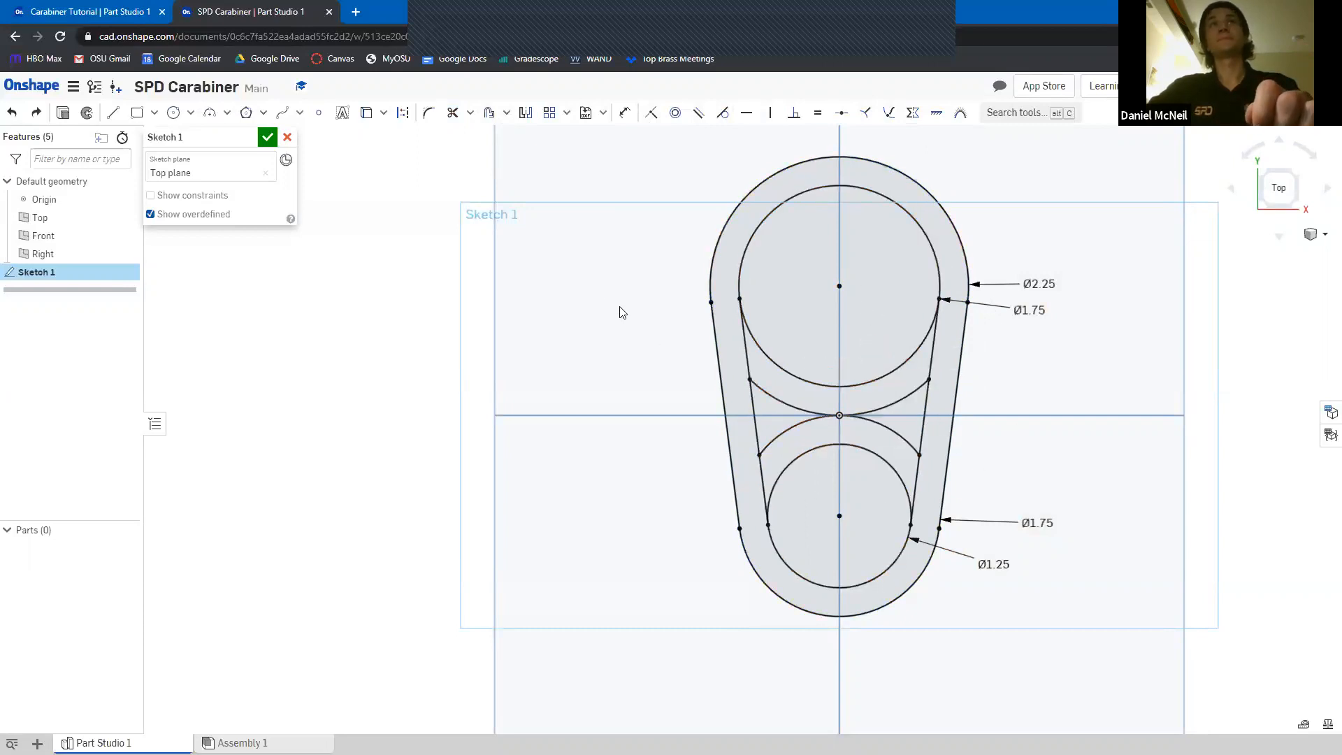
Start a solid extrusion from the carabiner outline sketch
mouse_move(1107, 466)
right_mouse_down()
mouse_move(1065, 397)
mouse_move(1046, 424)
mouse_move(1068, 439)
mouse_move(1073, 425)
mouse_move(889, 451)
mouse_move(896, 334)
mouse_move(756, 463)
right_mouse_up()
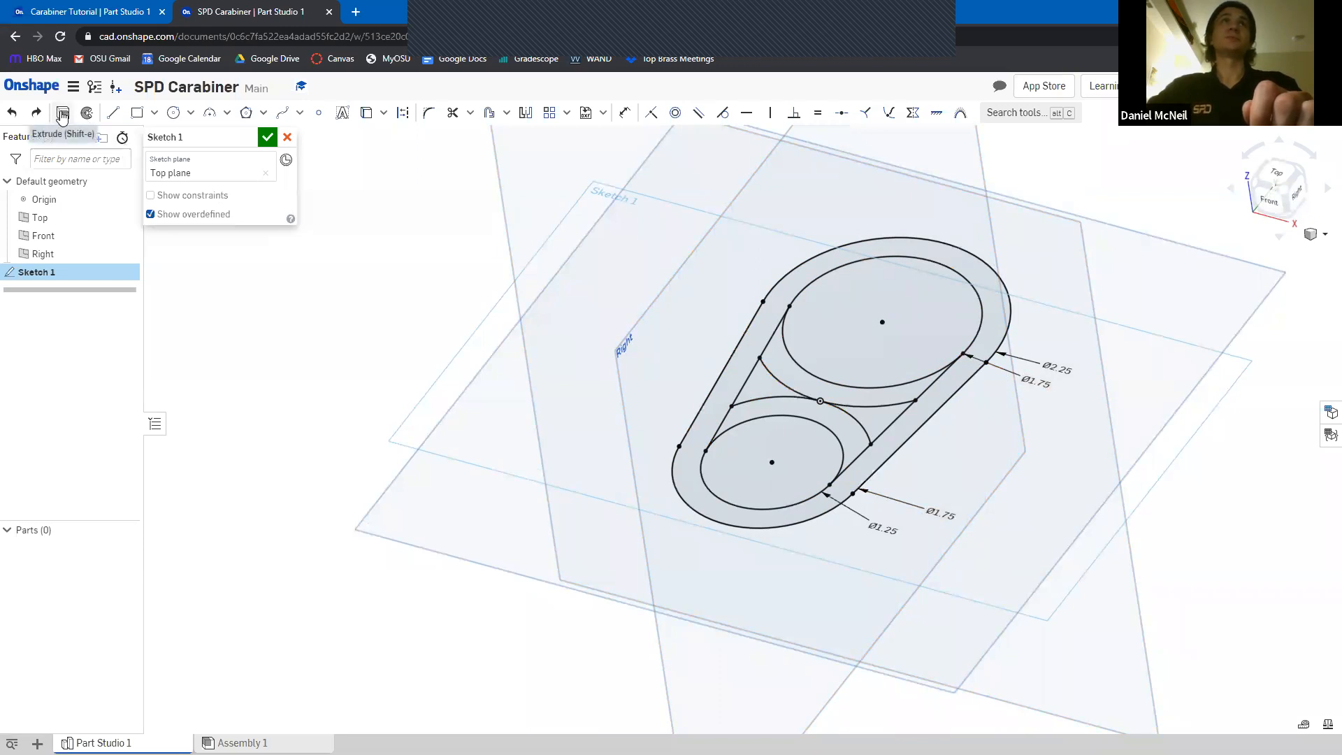
left_click(62, 113)
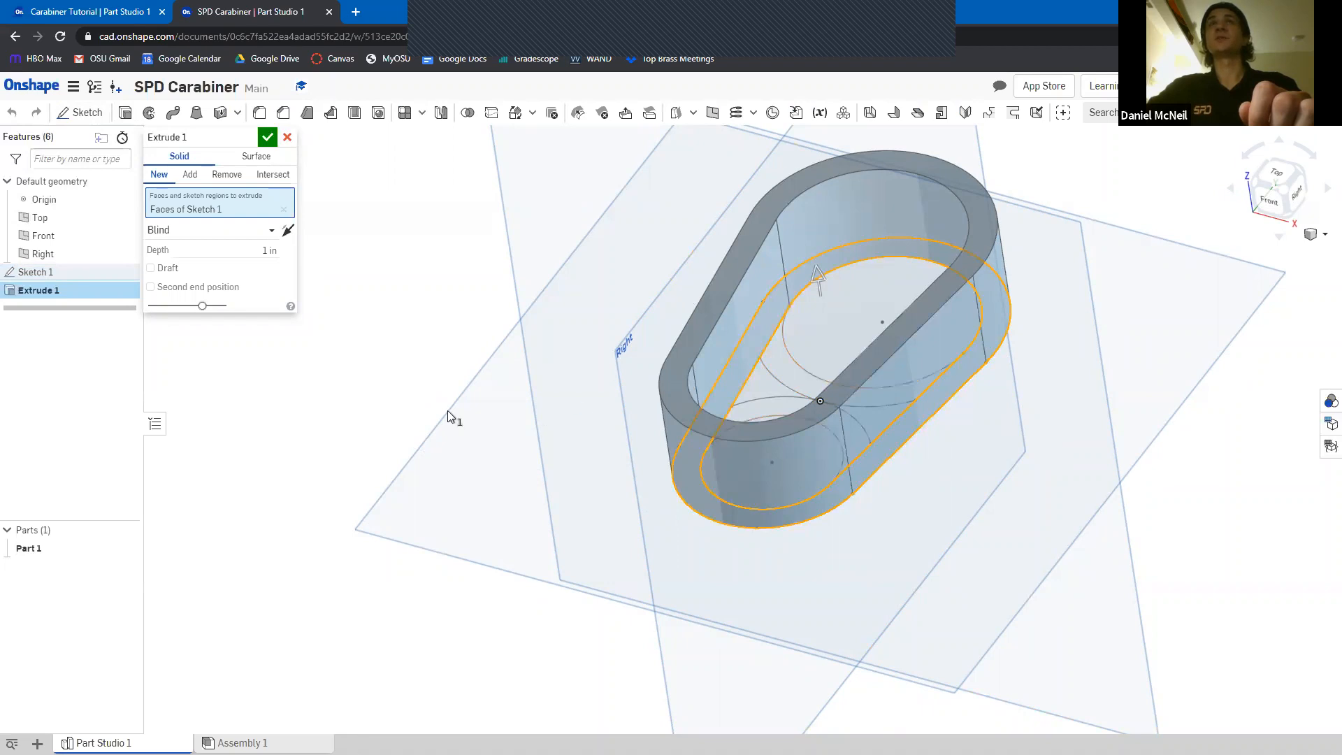
Try extruding only the crescent region below the upper inner circle about 0.73 in, then deselect that region
left_click(284, 210)
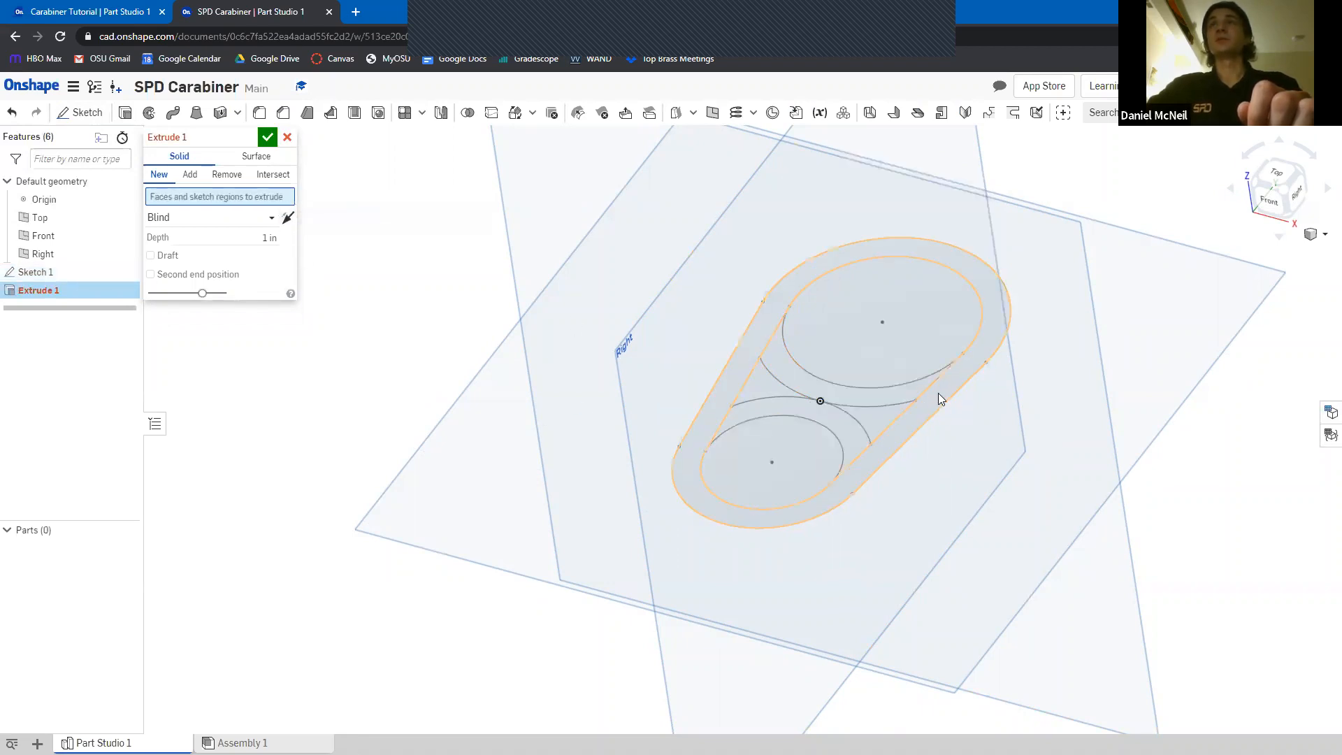
left_click(865, 399)
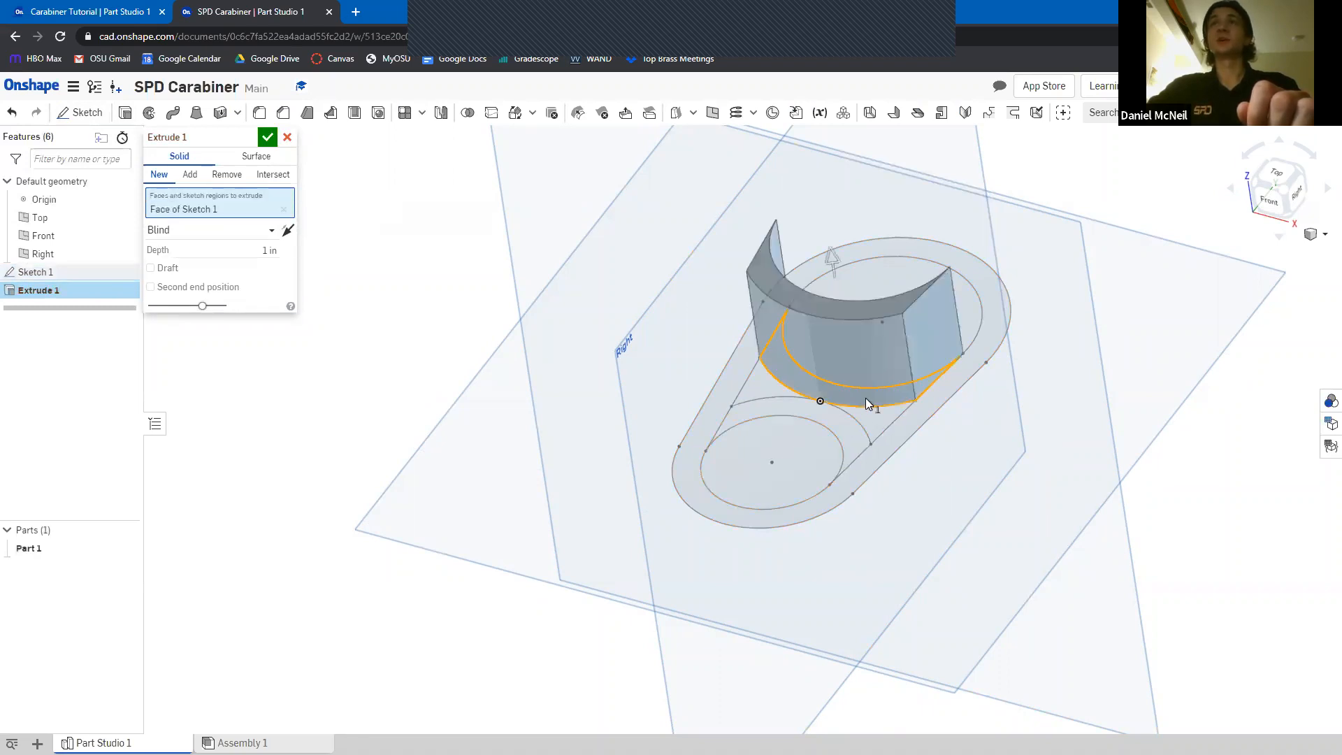
mouse_move(836, 270)
left_mouse_down()
mouse_move(844, 301)
mouse_move(840, 286)
left_mouse_up()
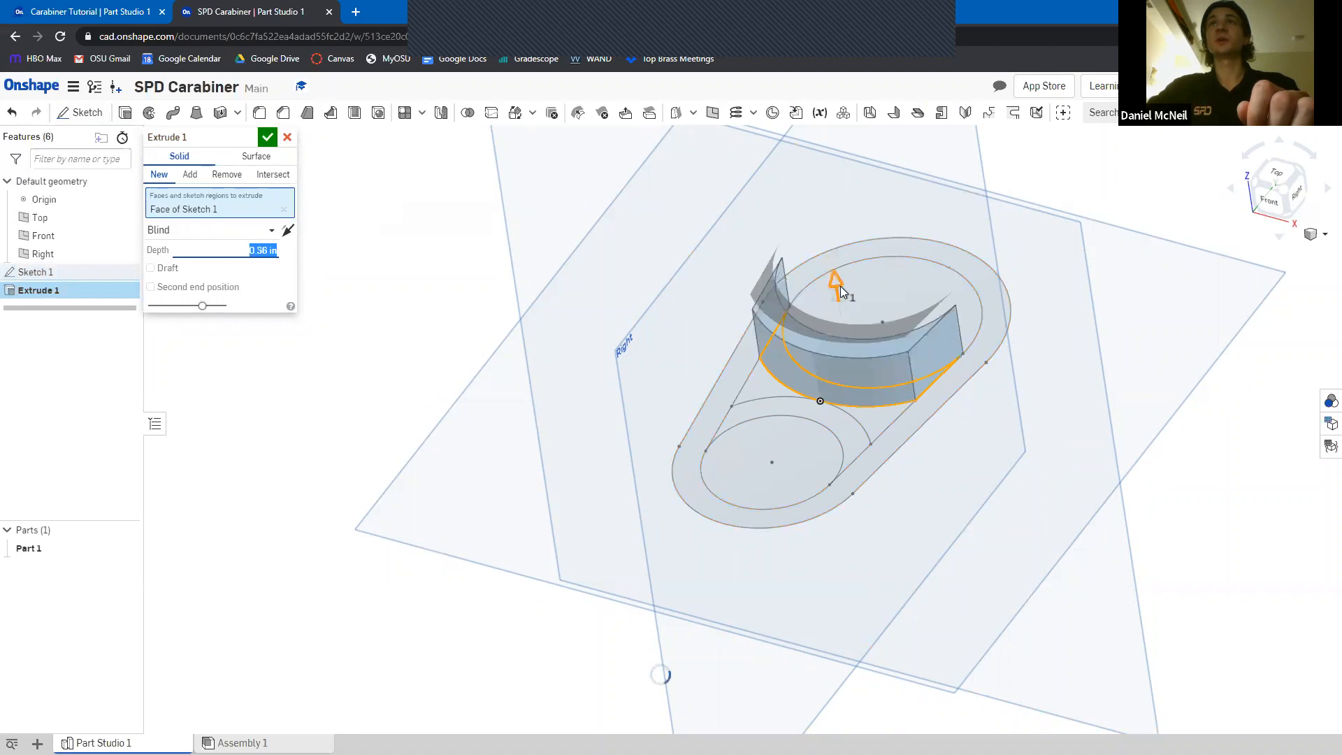
left_click(865, 400)
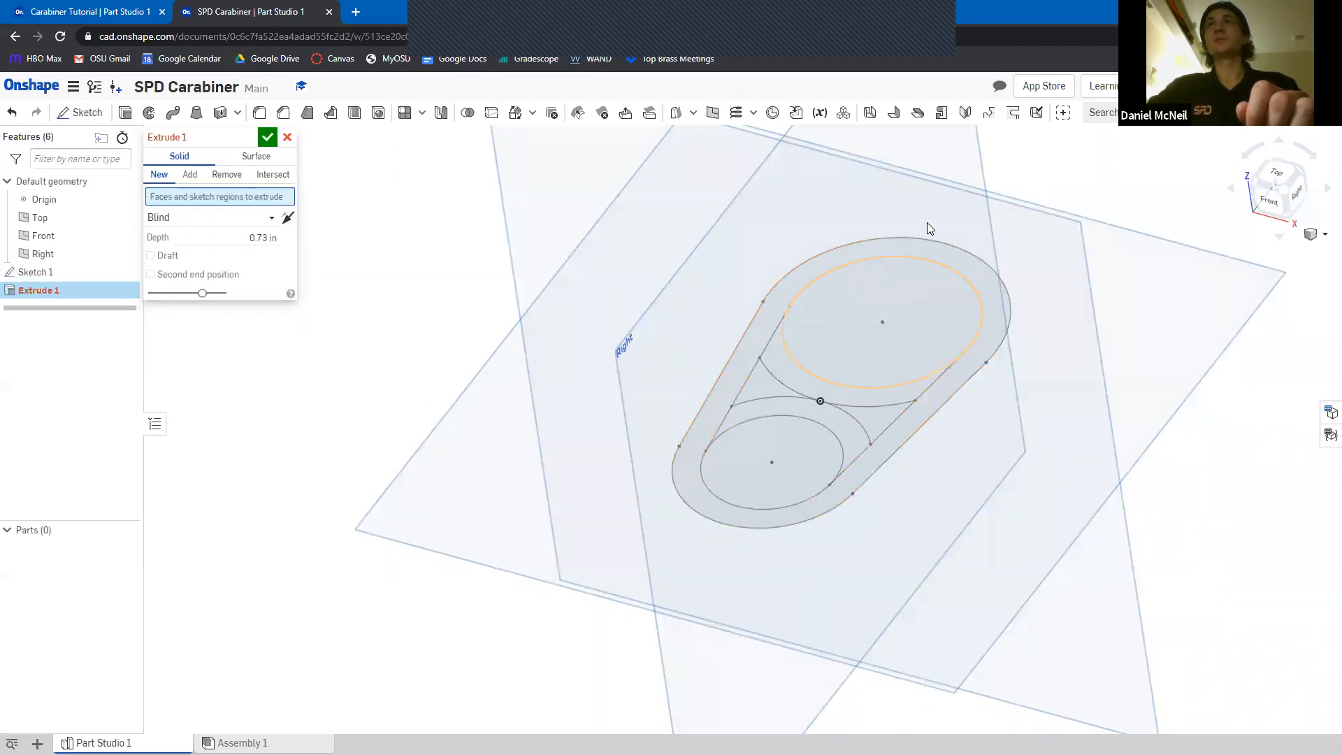
Extrude the ring region between the inner and outer outlines 0.25 in as a new solid
left_click(711, 423)
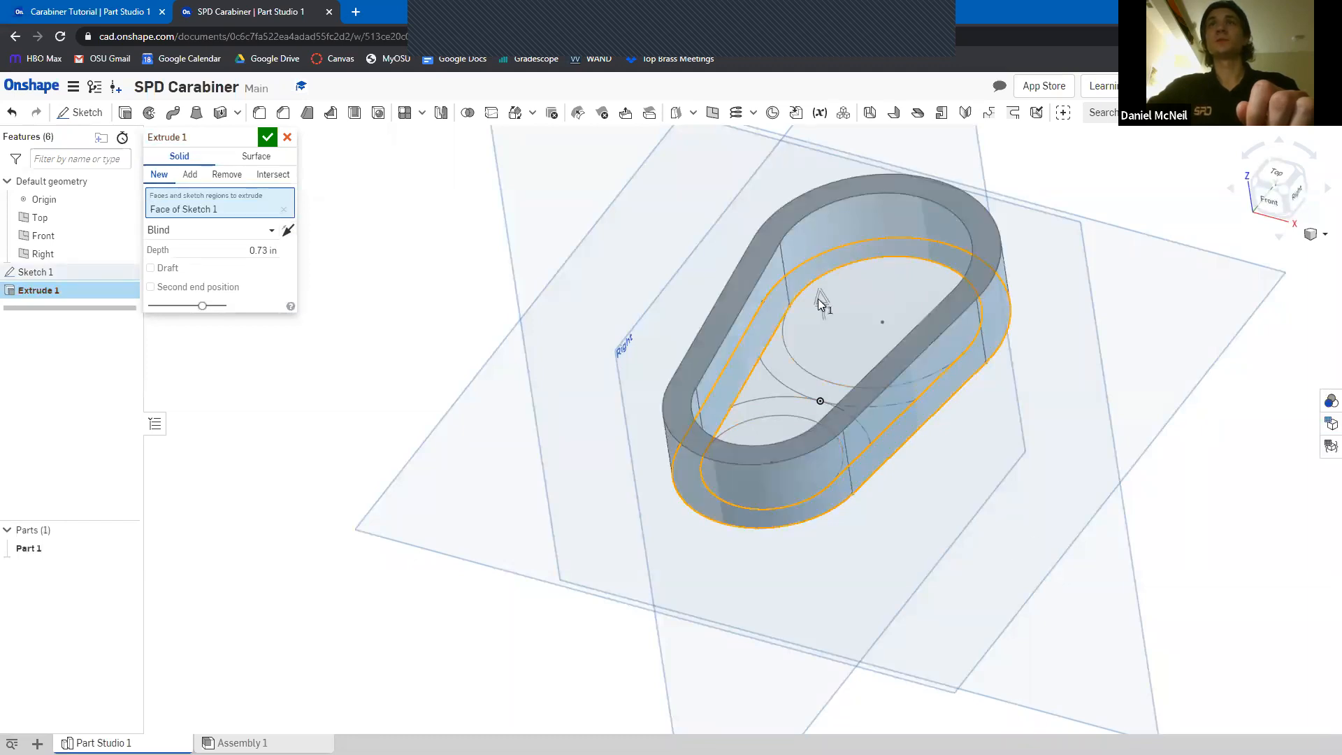
left_click_drag(816, 266, 863, 381)
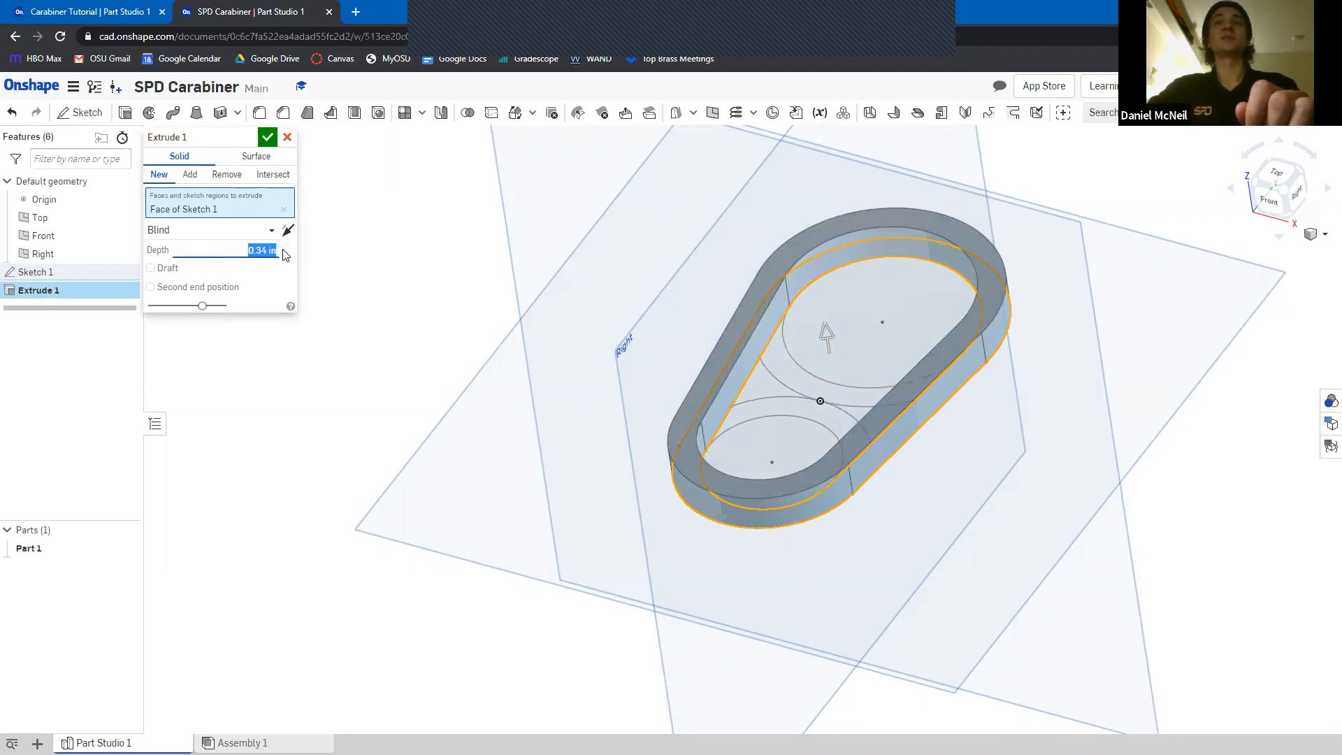
type(".25")
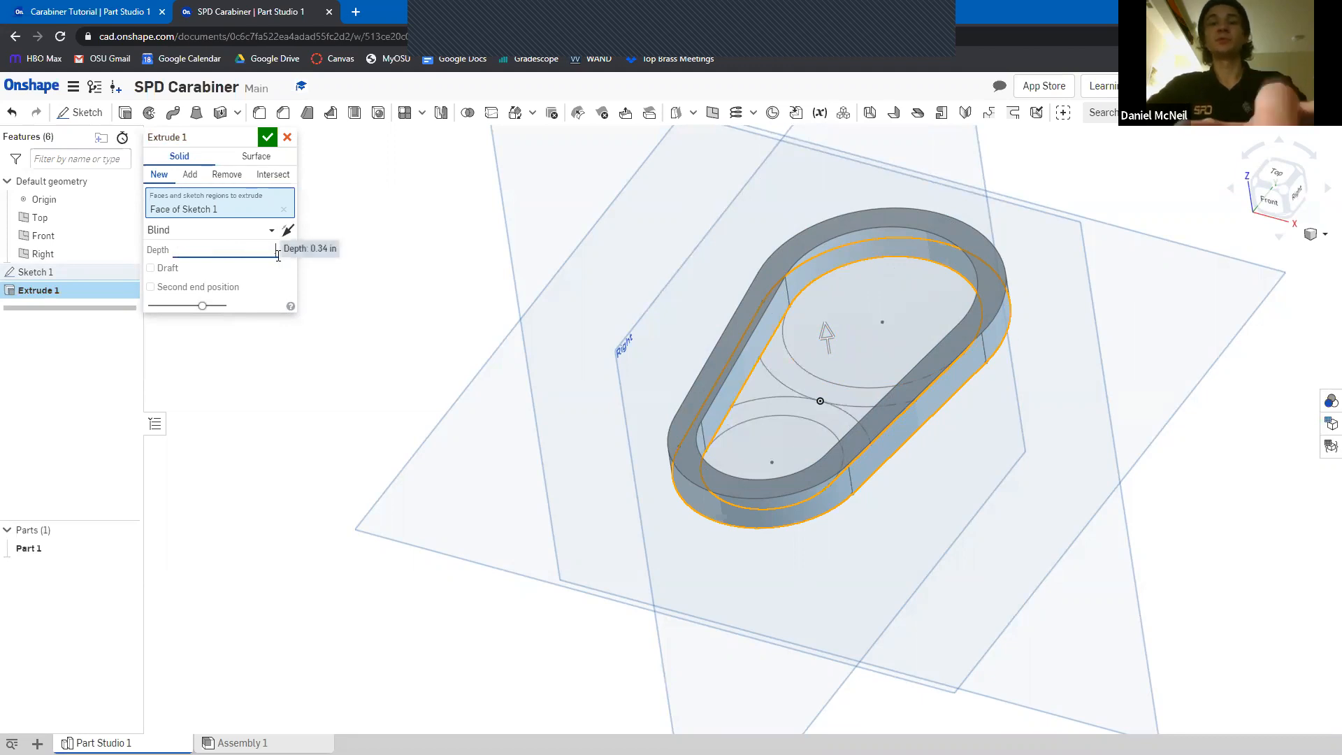
key("Return")
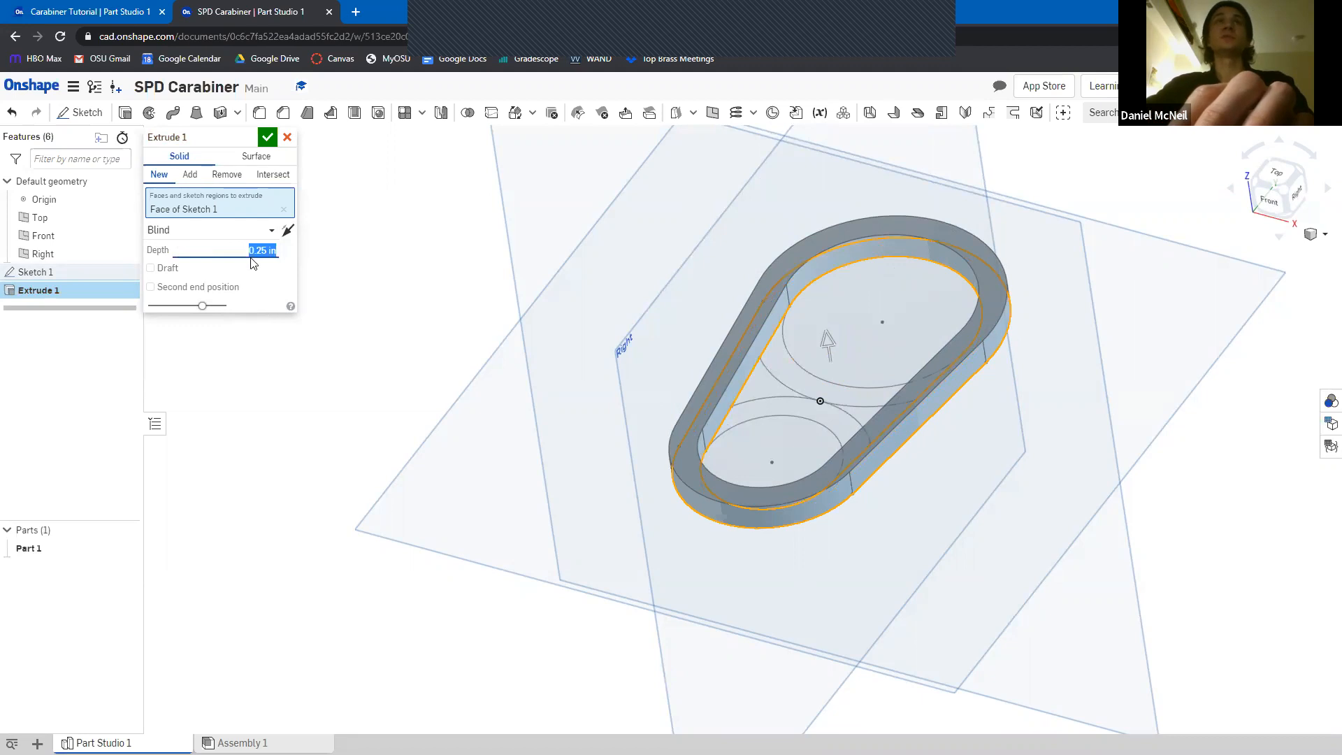
left_click(266, 139)
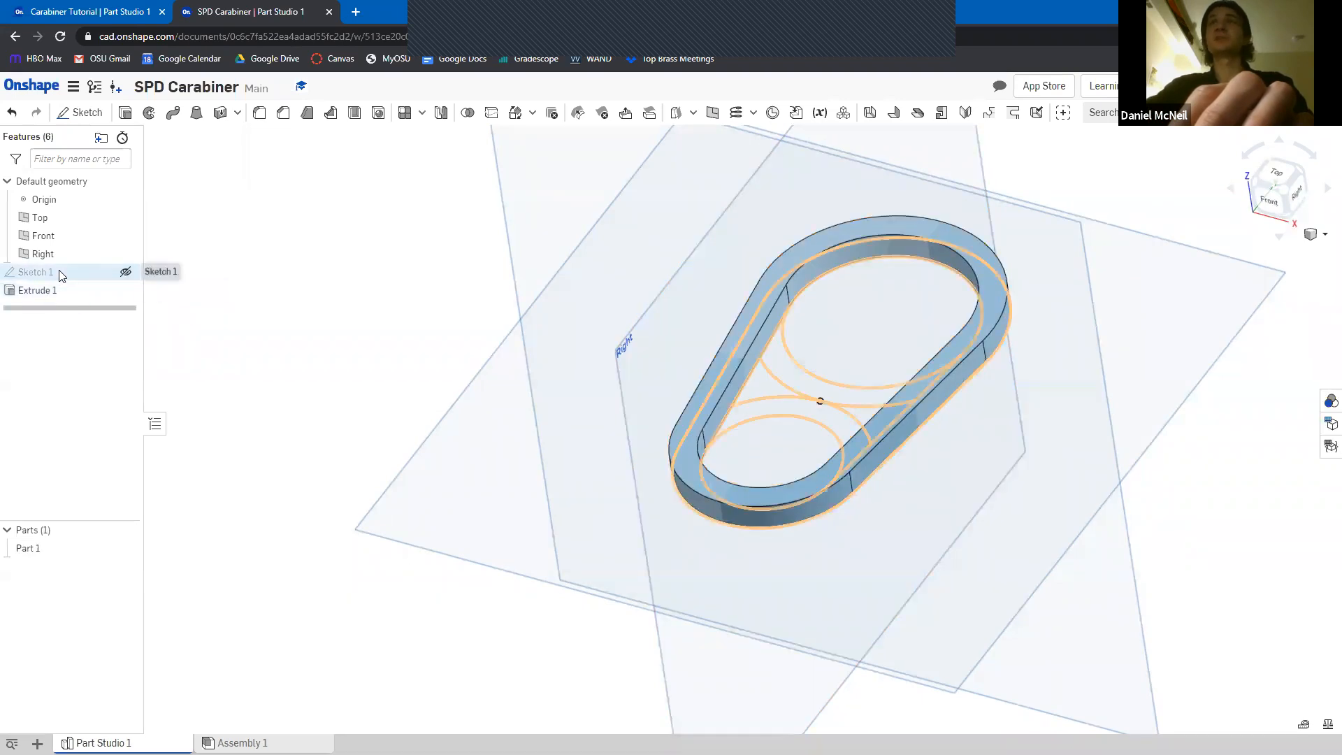
right_click_drag(1007, 510, 1054, 586)
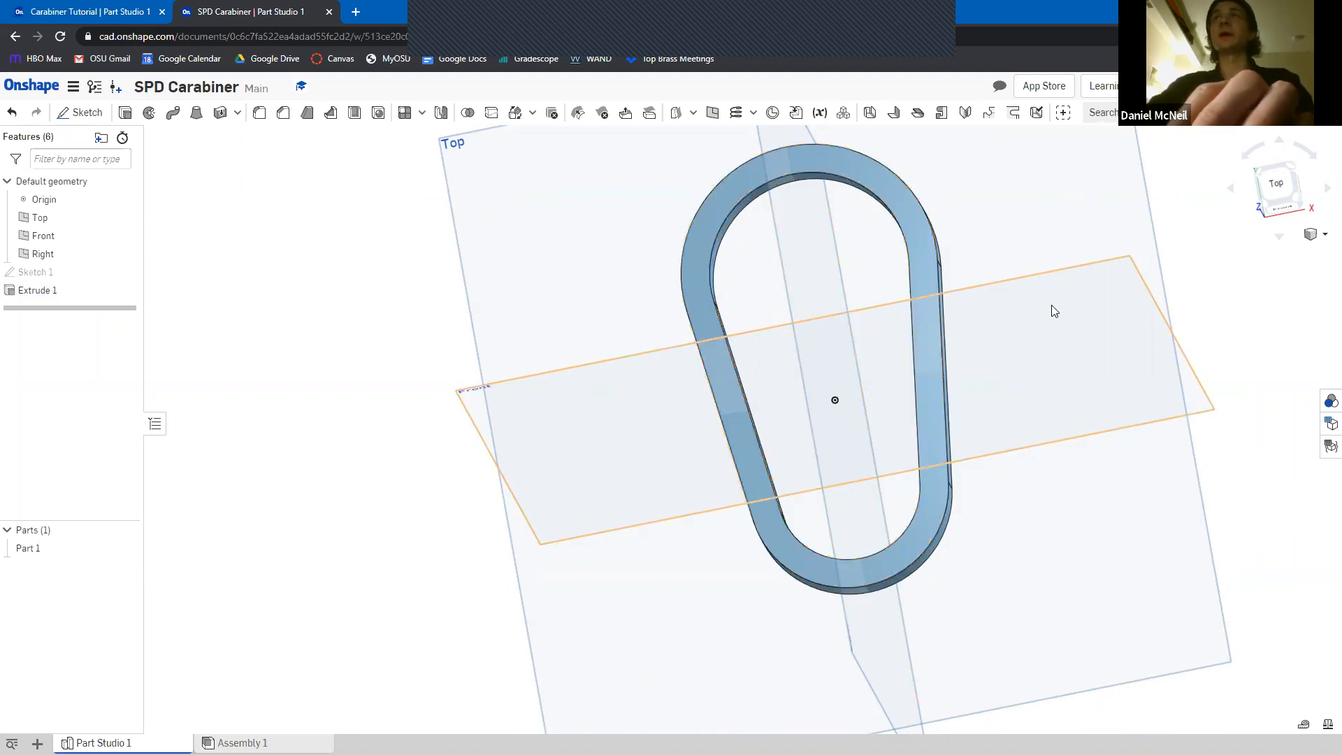
left_click(1279, 192)
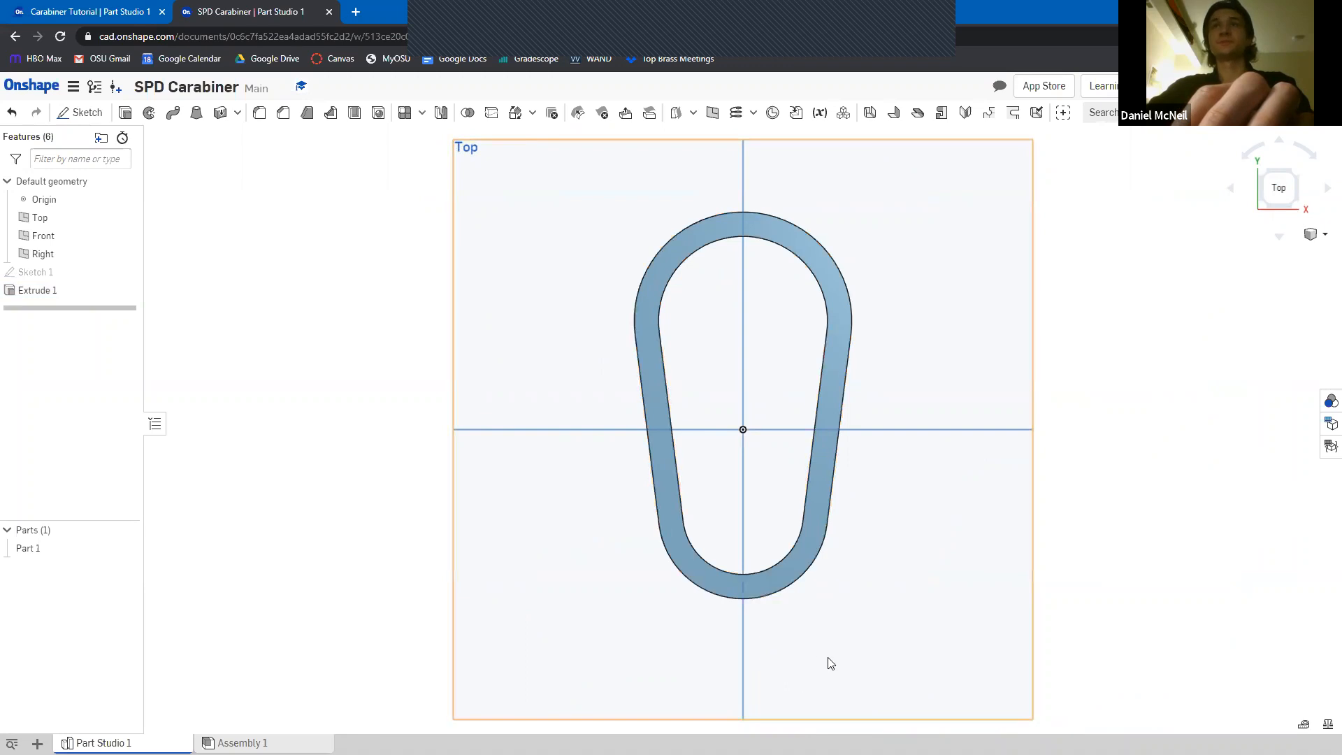
right_click_drag(812, 649, 865, 491)
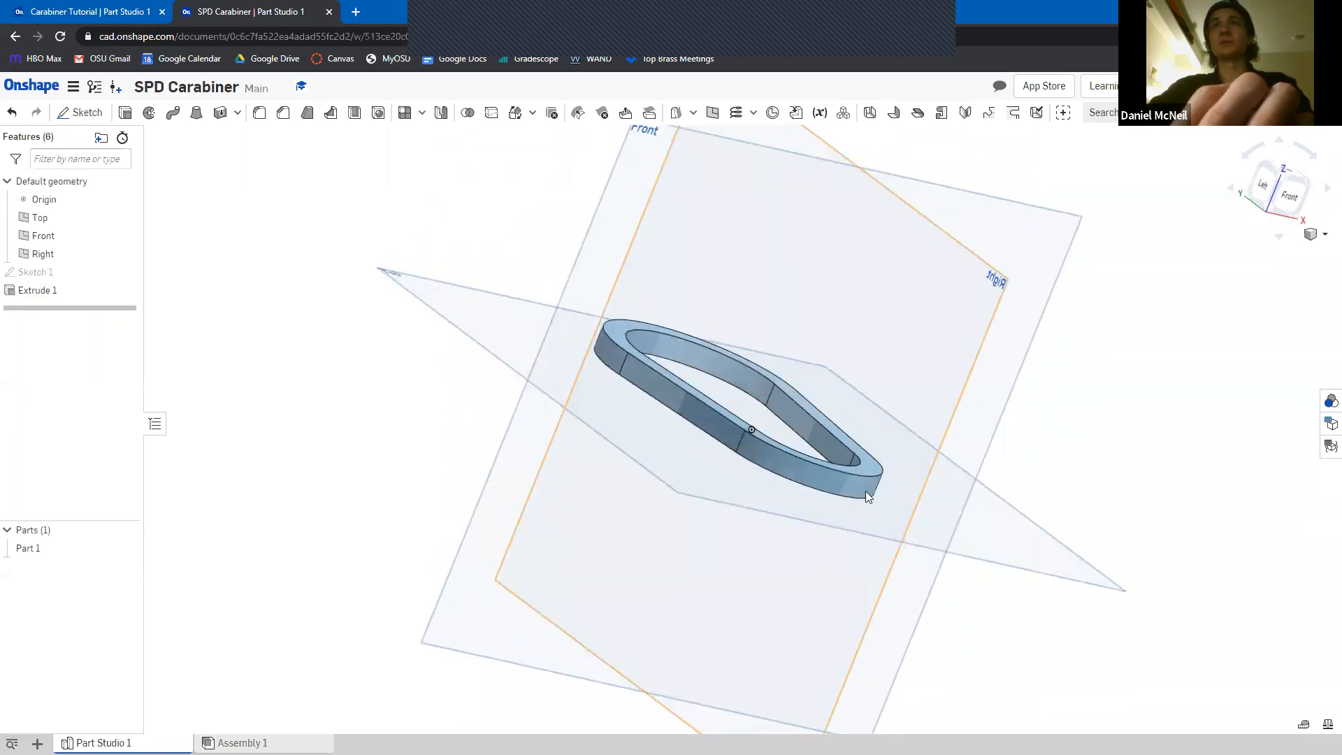
right_click_drag(778, 511, 775, 507)
right_click_drag(877, 458, 809, 478)
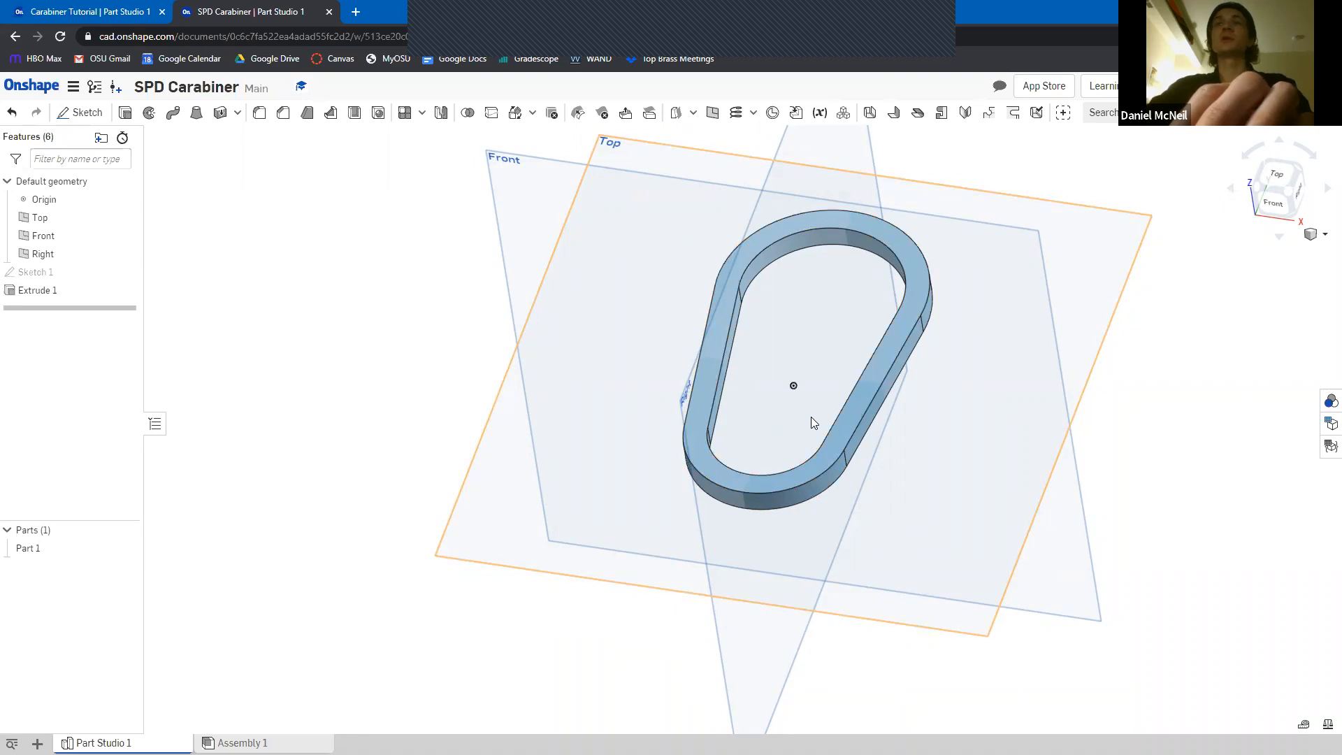
Create an offset plane from the carabiner ring's top face with an offset distance of 0 in
left_click(713, 113)
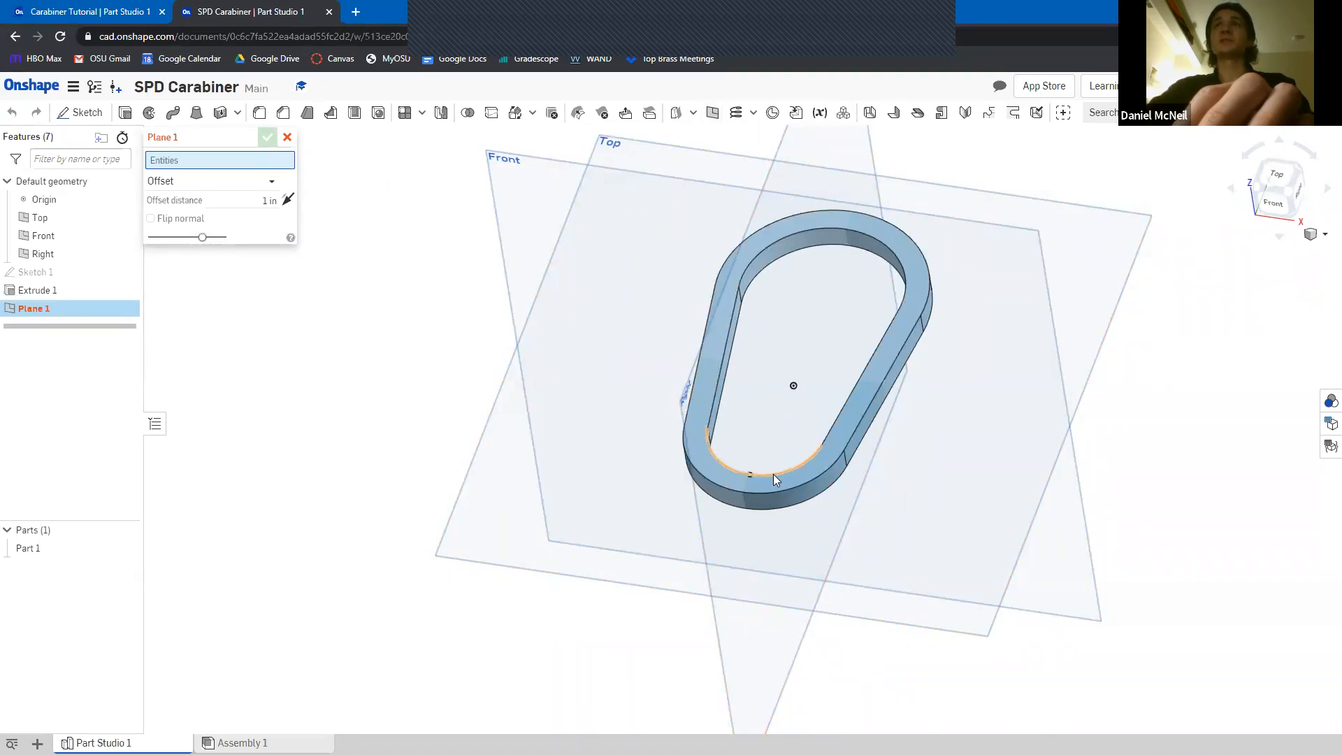
left_click(810, 470)
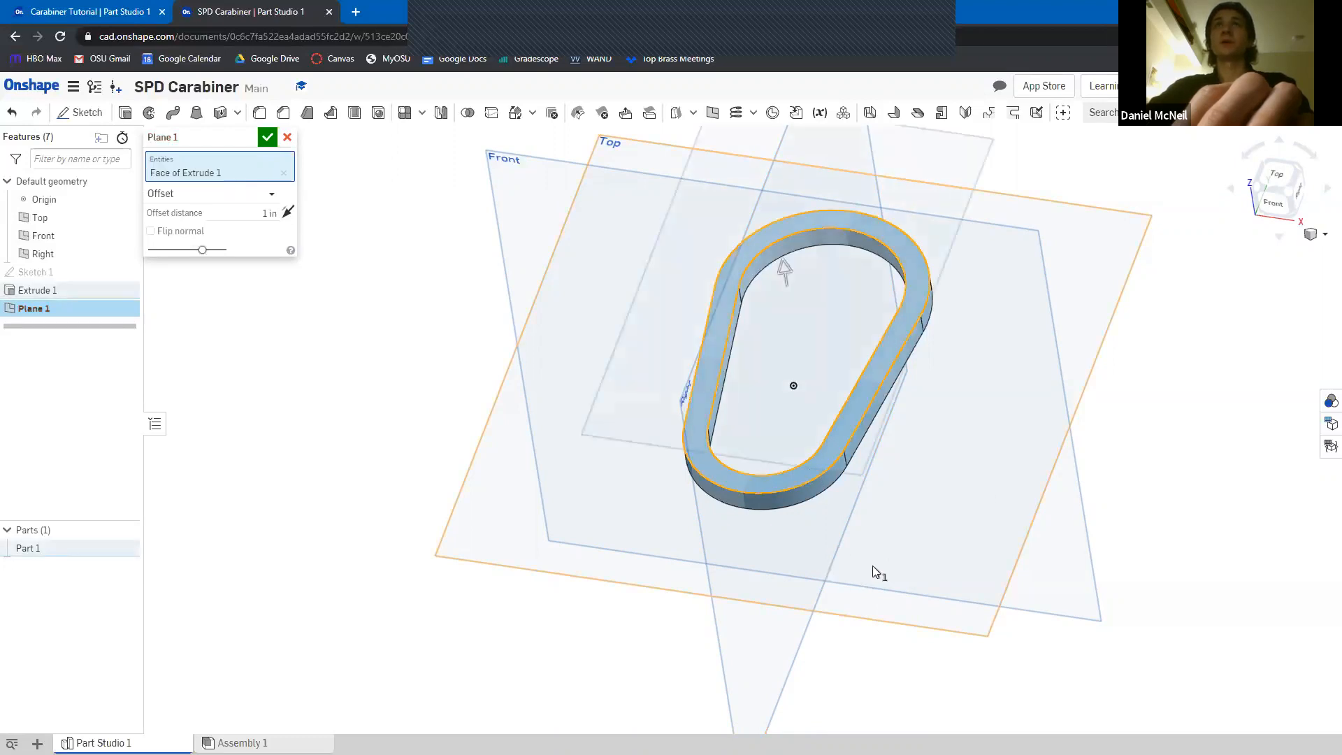
right_click_drag(924, 521, 738, 237)
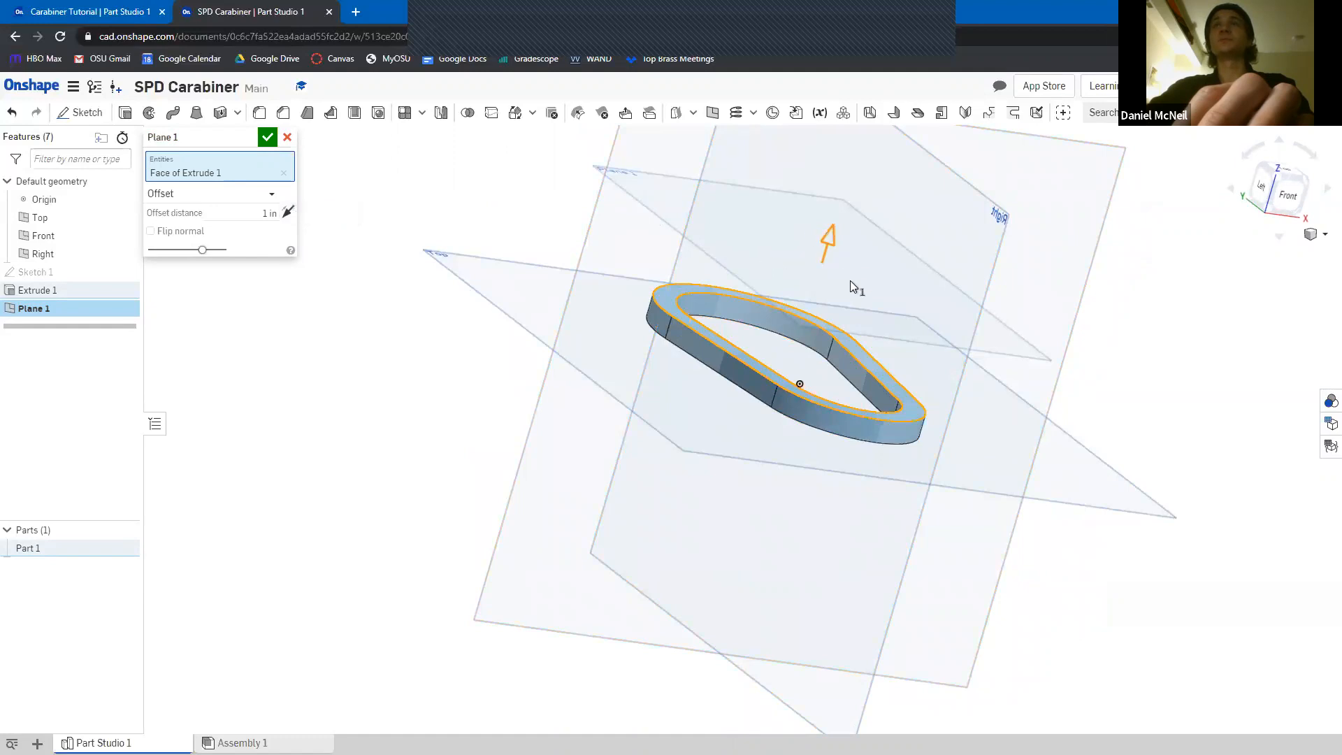
left_click_drag(823, 285, 901, 329)
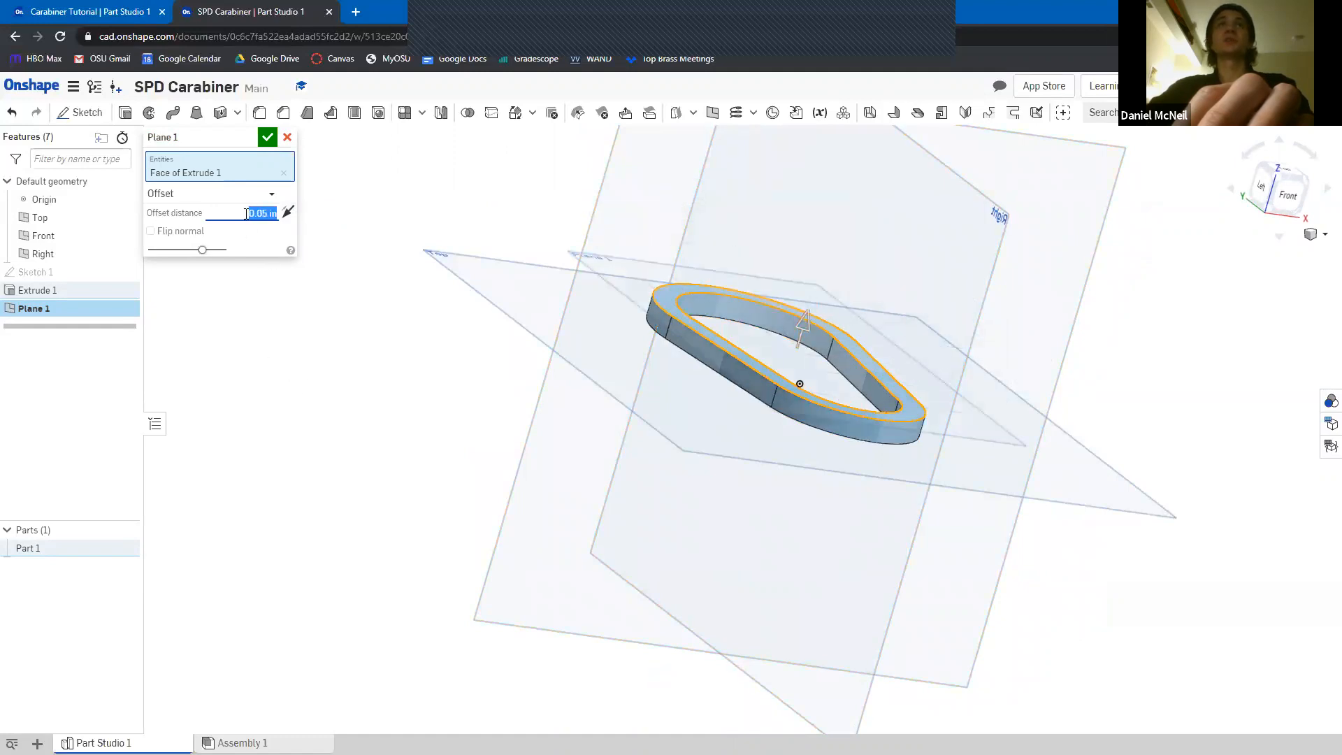
type("0")
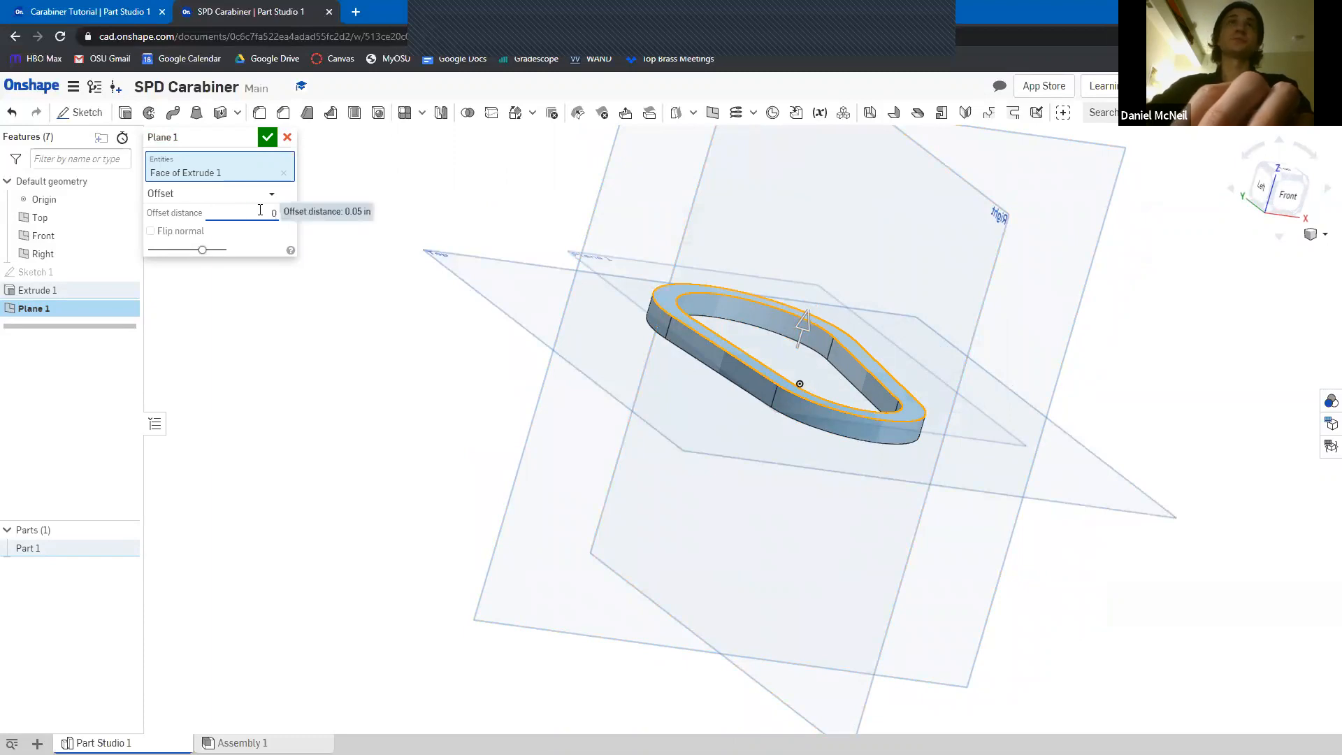
left_click(268, 138)
Start a new sketch on the plane at the ring's top face, viewed from the top
right_click_drag(1102, 368, 1059, 434)
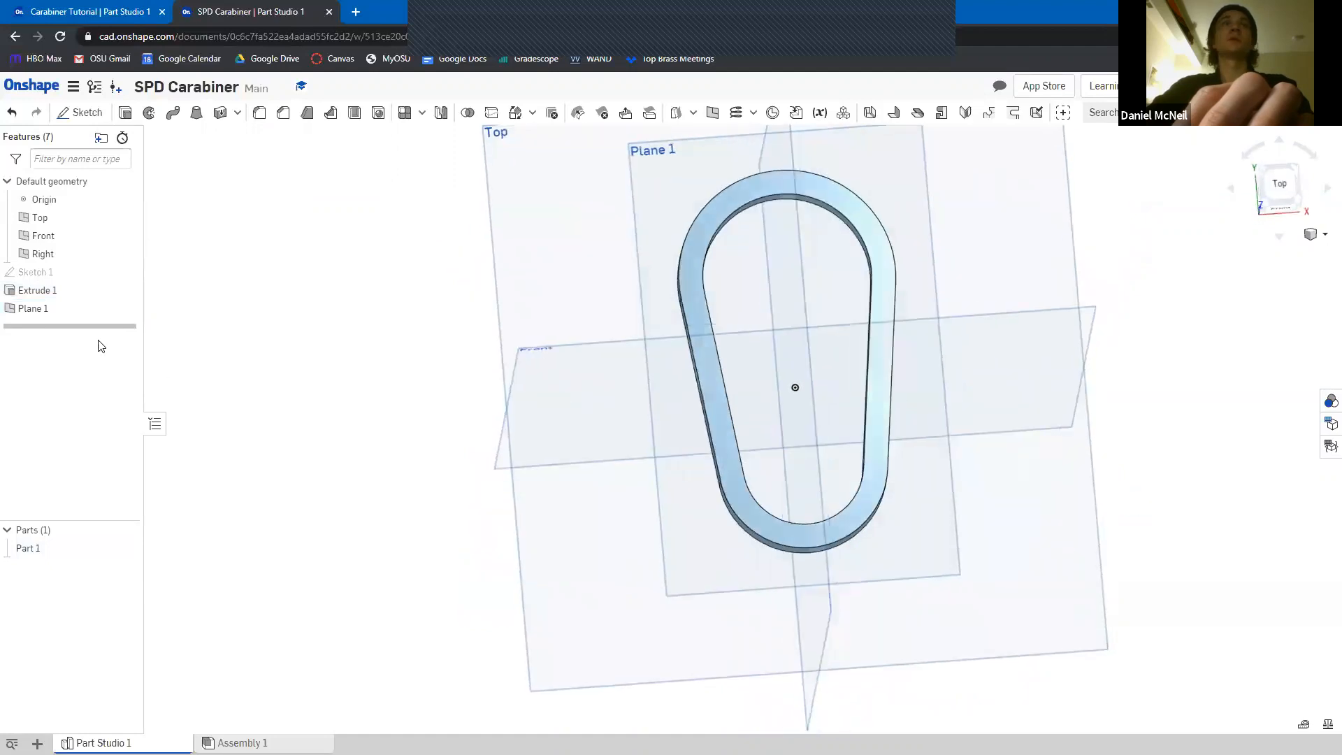
left_click(34, 311)
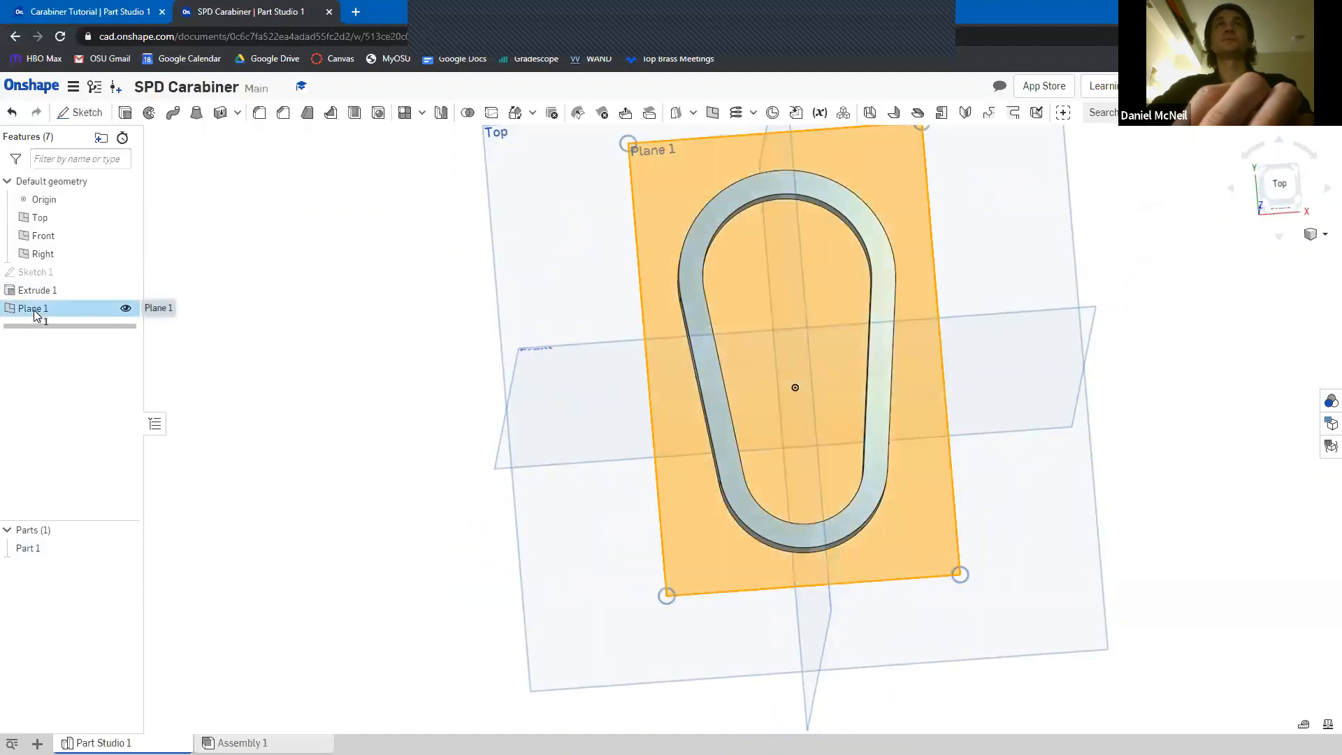
left_click(77, 113)
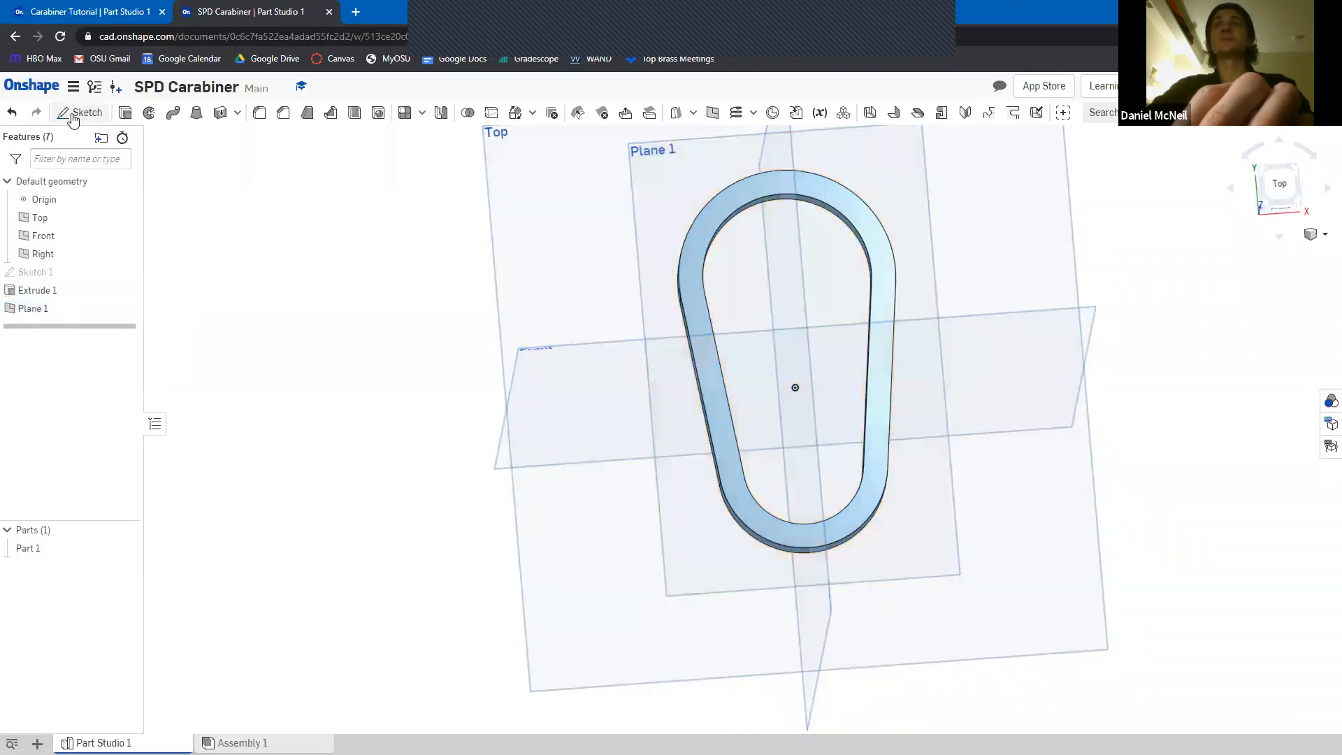
left_click(1291, 202)
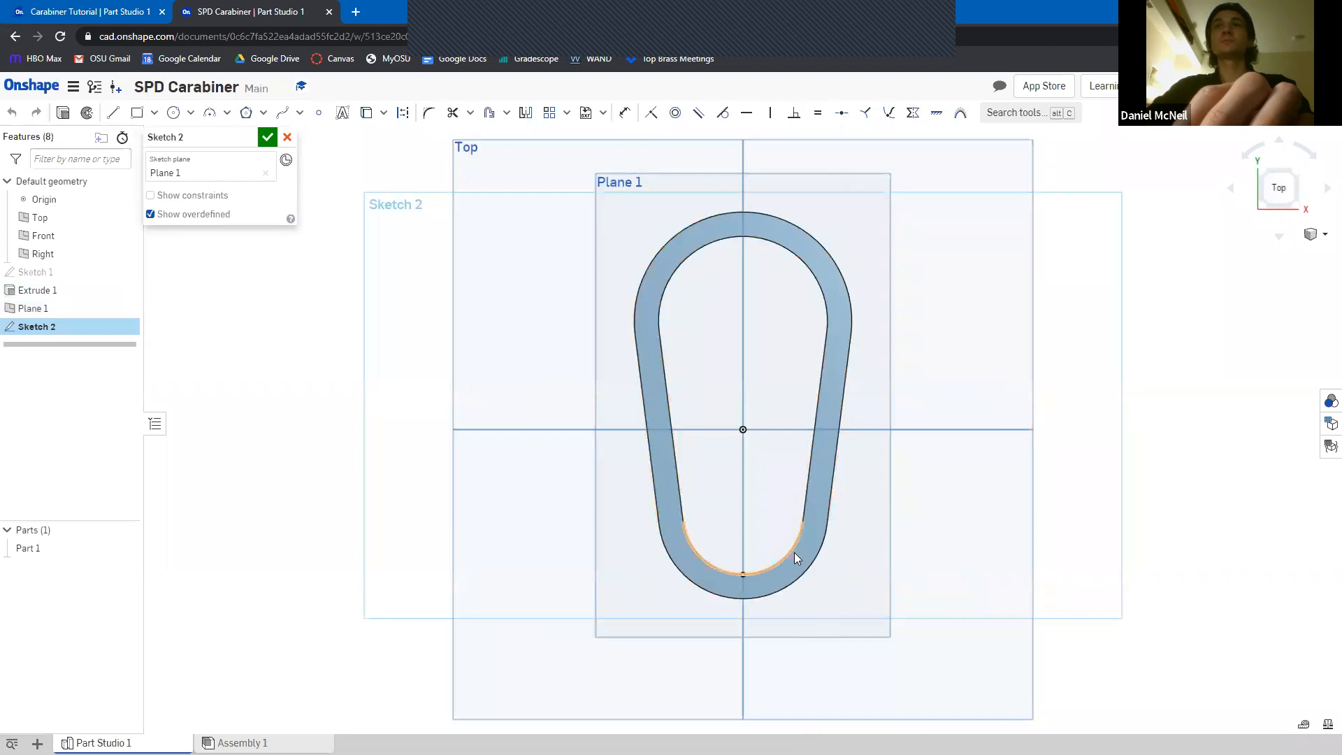
scroll(772, 572, "down", 1)
scroll(775, 576, "up", 4)
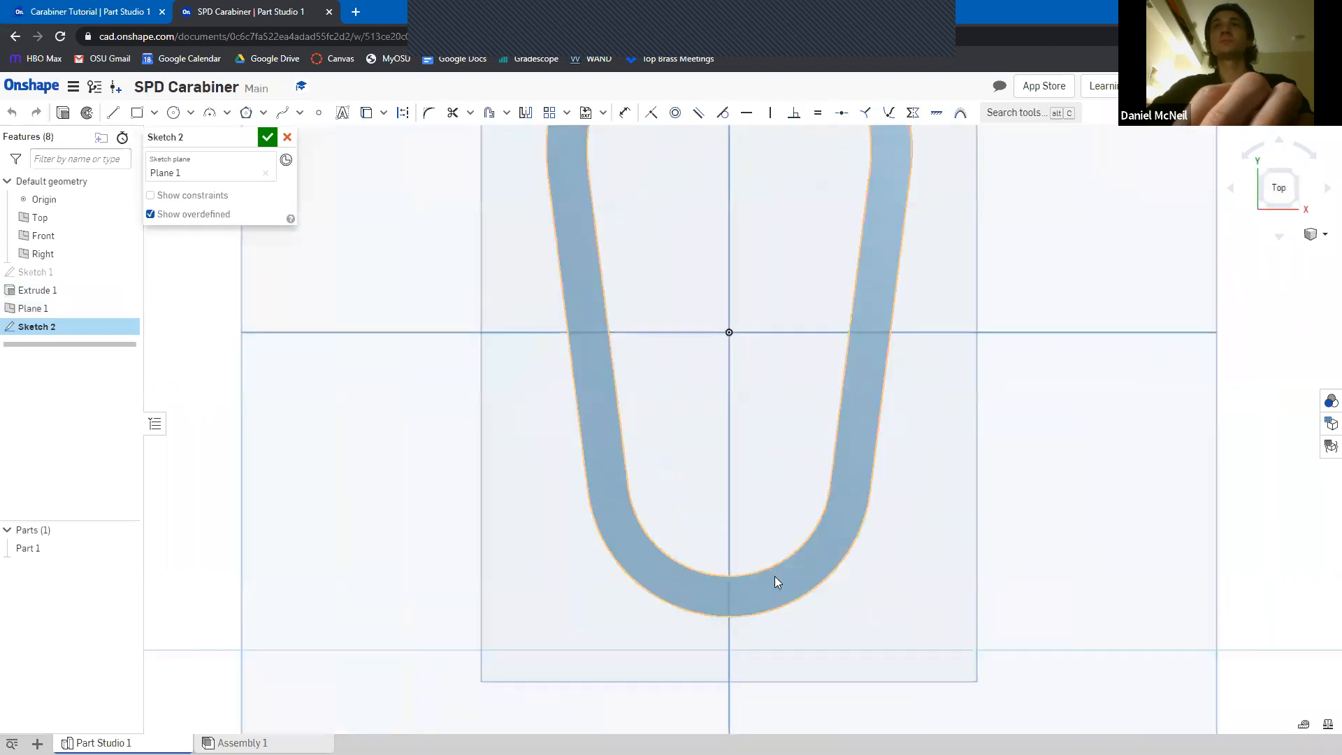
Examine the latch and the lower notches on the finished model in the Carabiner Tutorial document, returning to the SPD Carabiner sketch
scroll(774, 577, "up", 2)
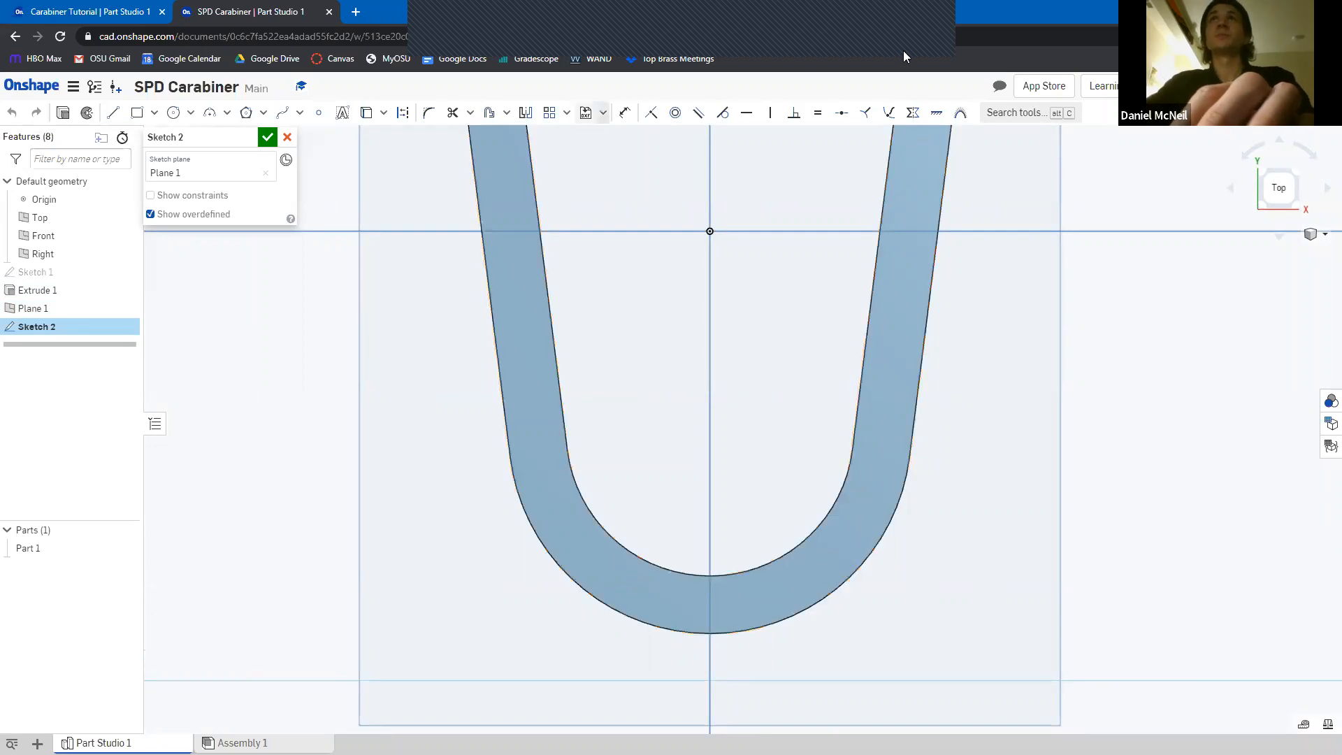
left_click(915, 37)
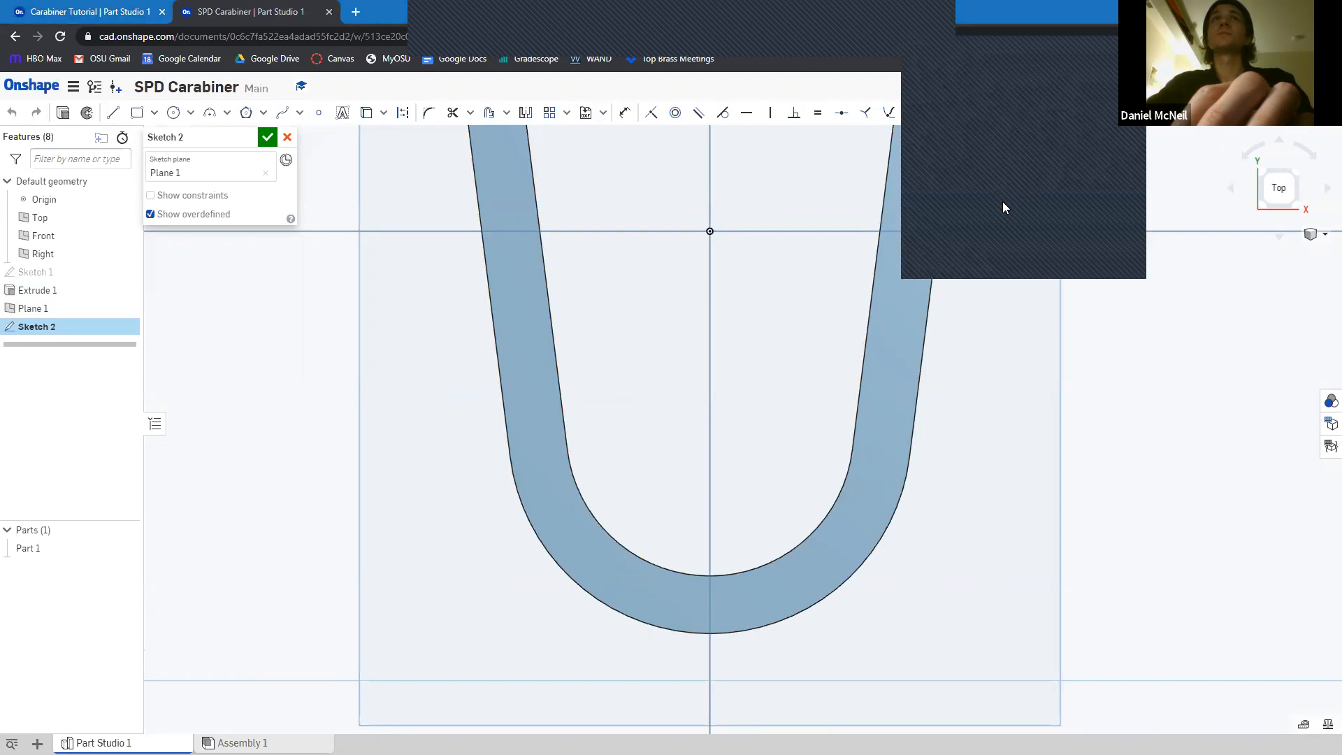
left_click(76, 11)
mouse_move(1054, 354)
right_mouse_down()
mouse_move(970, 334)
mouse_move(958, 422)
mouse_move(986, 438)
right_mouse_up()
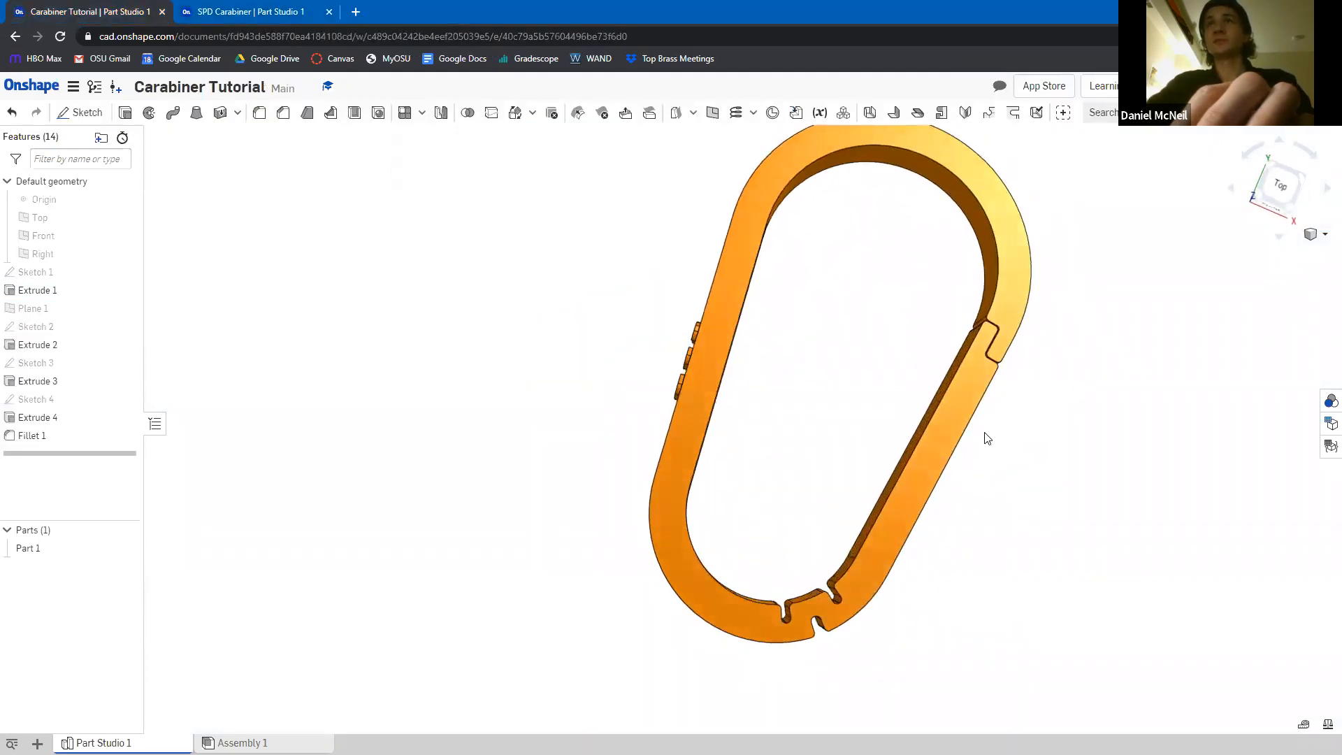
right_click_drag(802, 617, 858, 518)
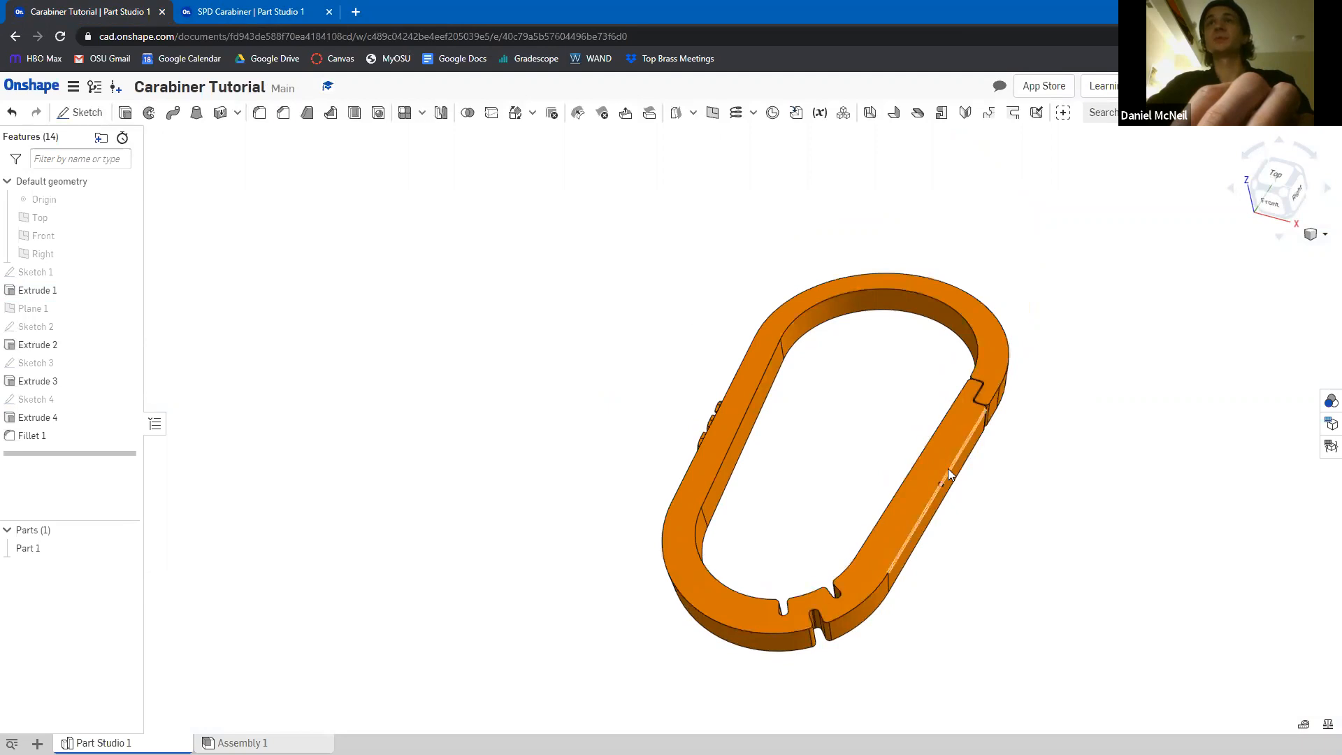
left_click(250, 12)
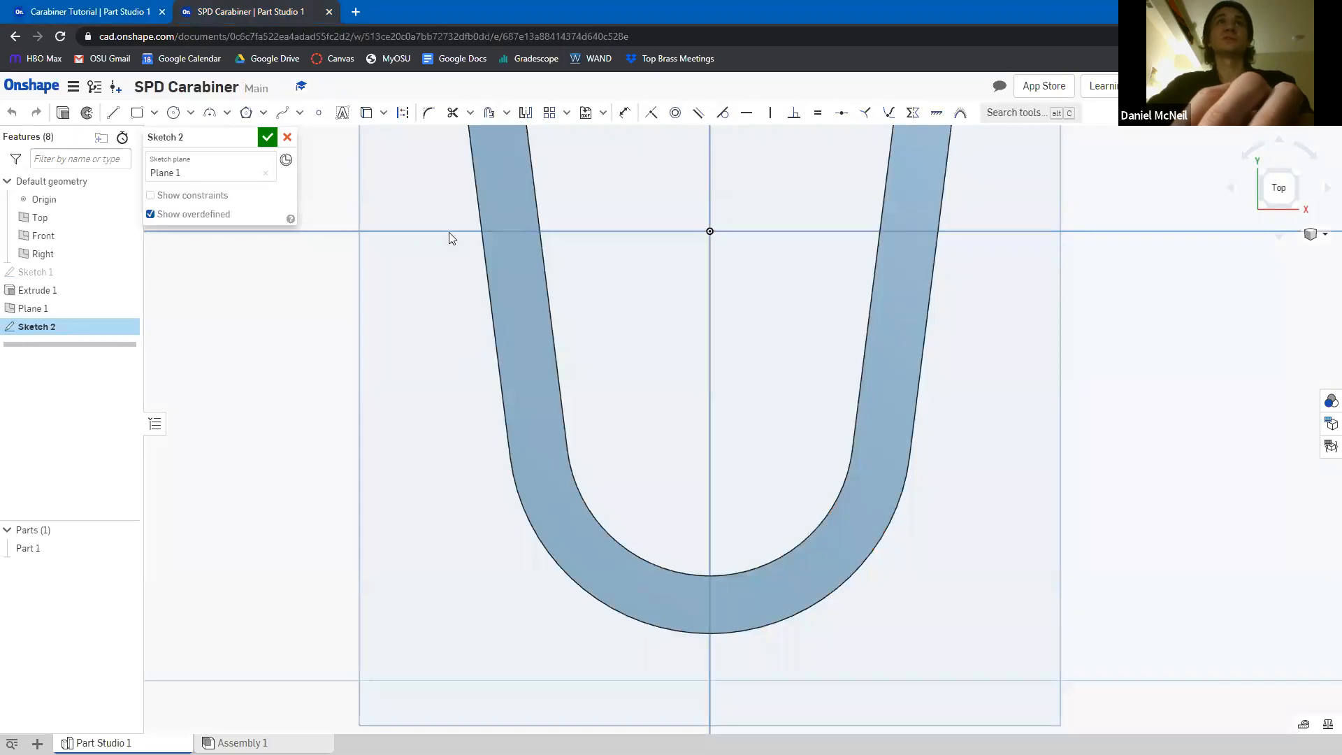
Draw a 0.625 in vertical line from the midpoint of the ring's lower inner arc up to the arc's center
left_click(113, 113)
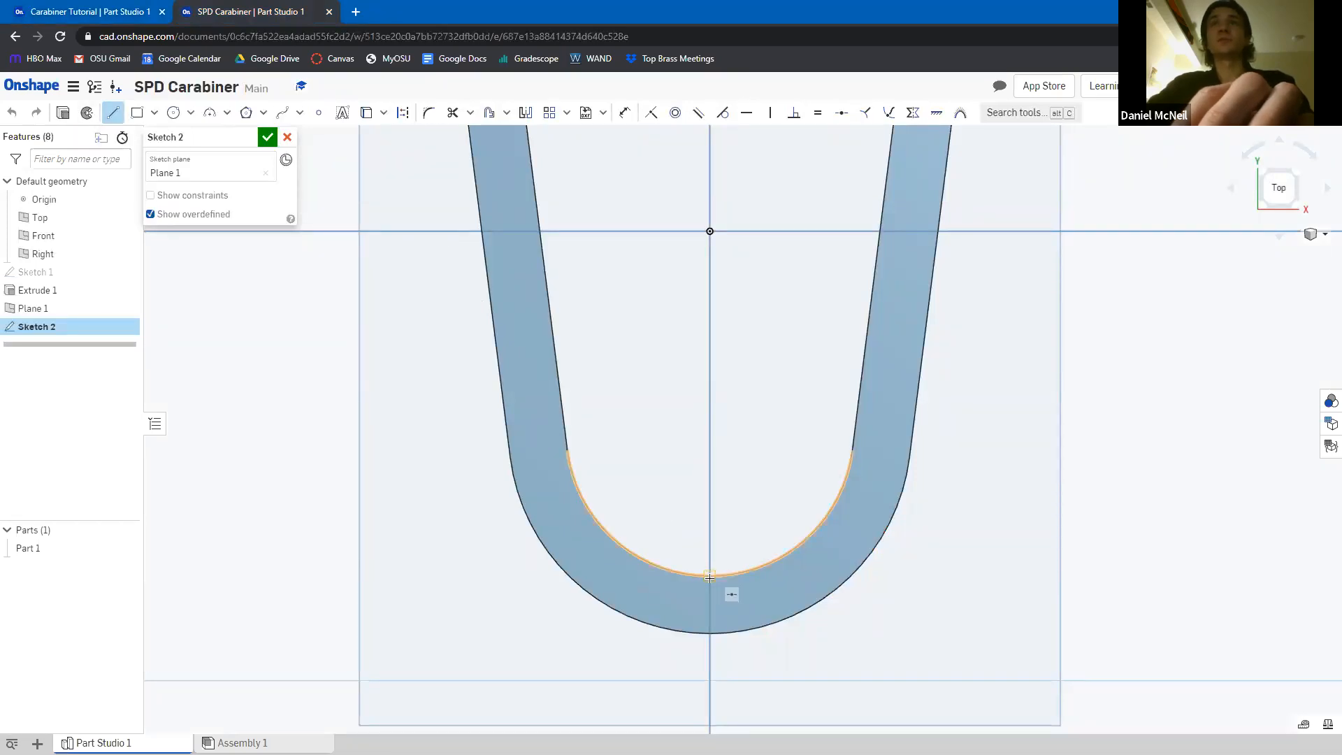
left_click(709, 574)
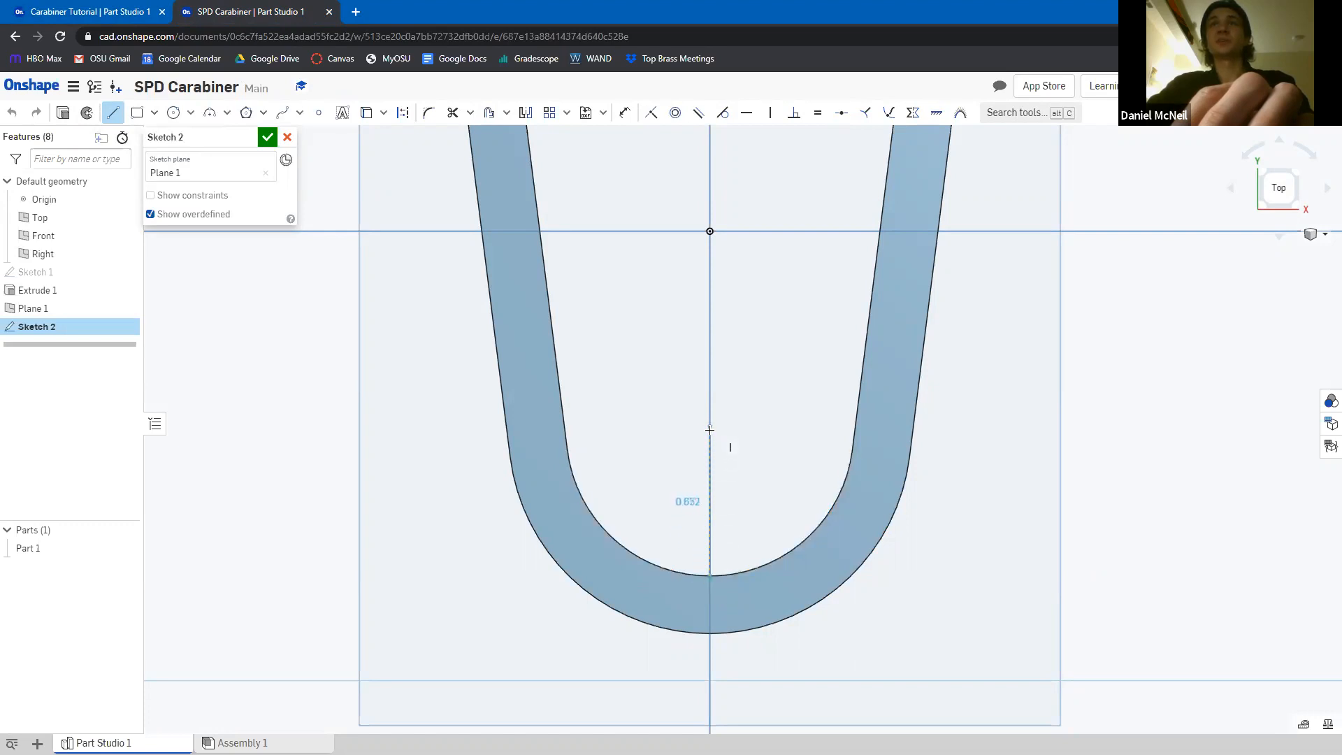
left_click(709, 431)
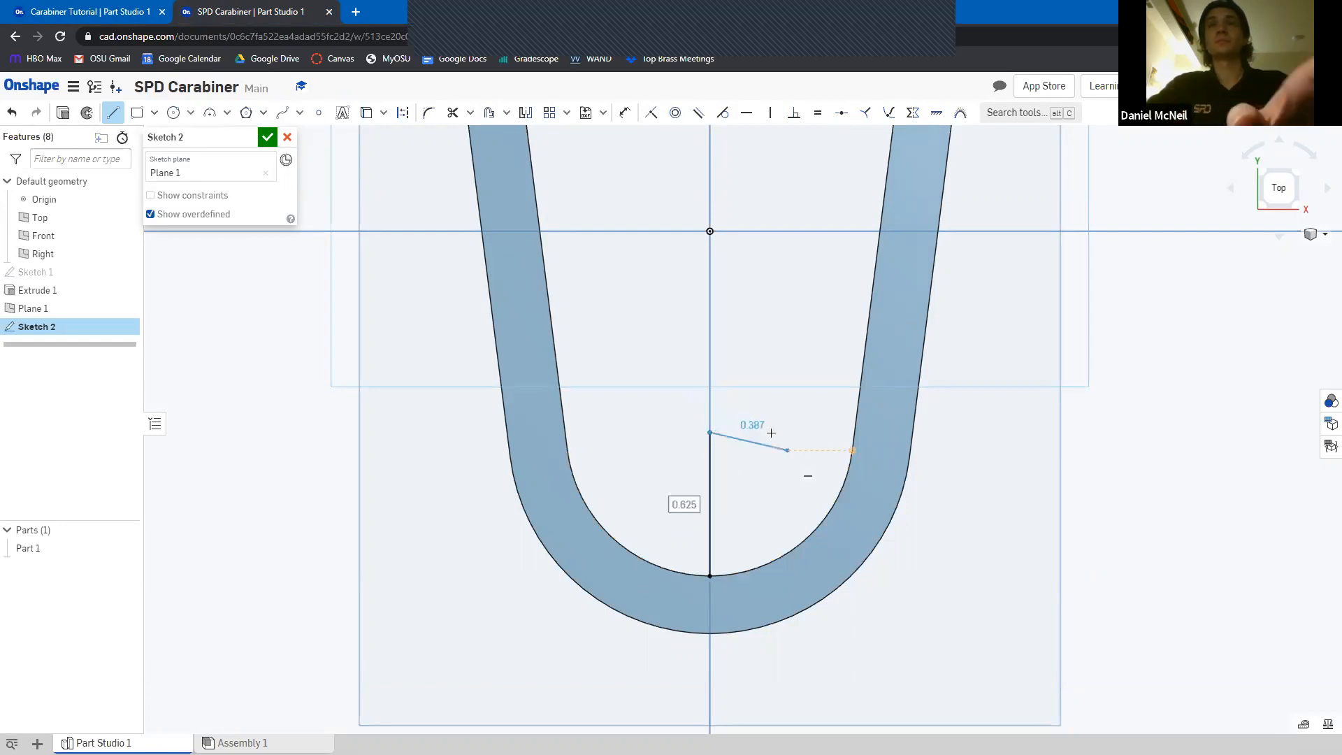
key("Escape")
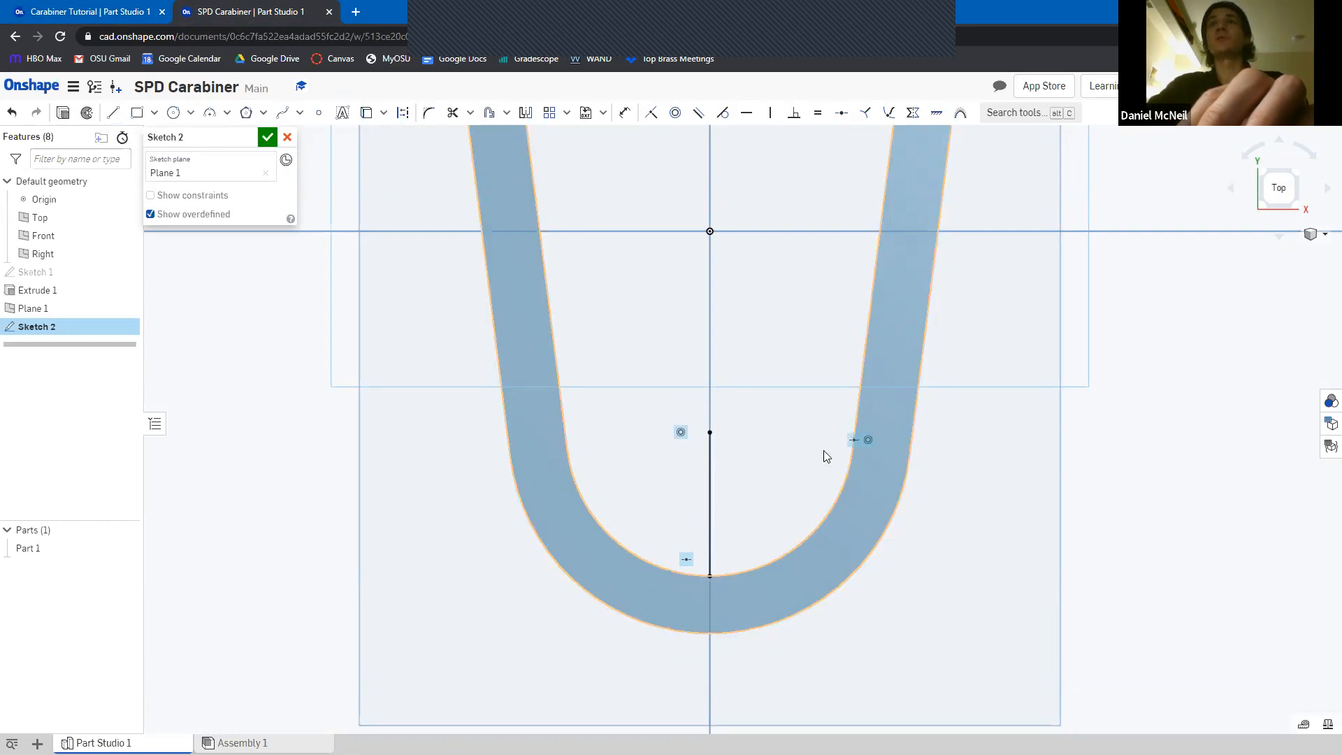
Draw a slanted line about 1.13 in long from the vertical line's upper end, down and right across the ring past its outer edge
left_click(613, 541)
right_click_drag(676, 534, 600, 552)
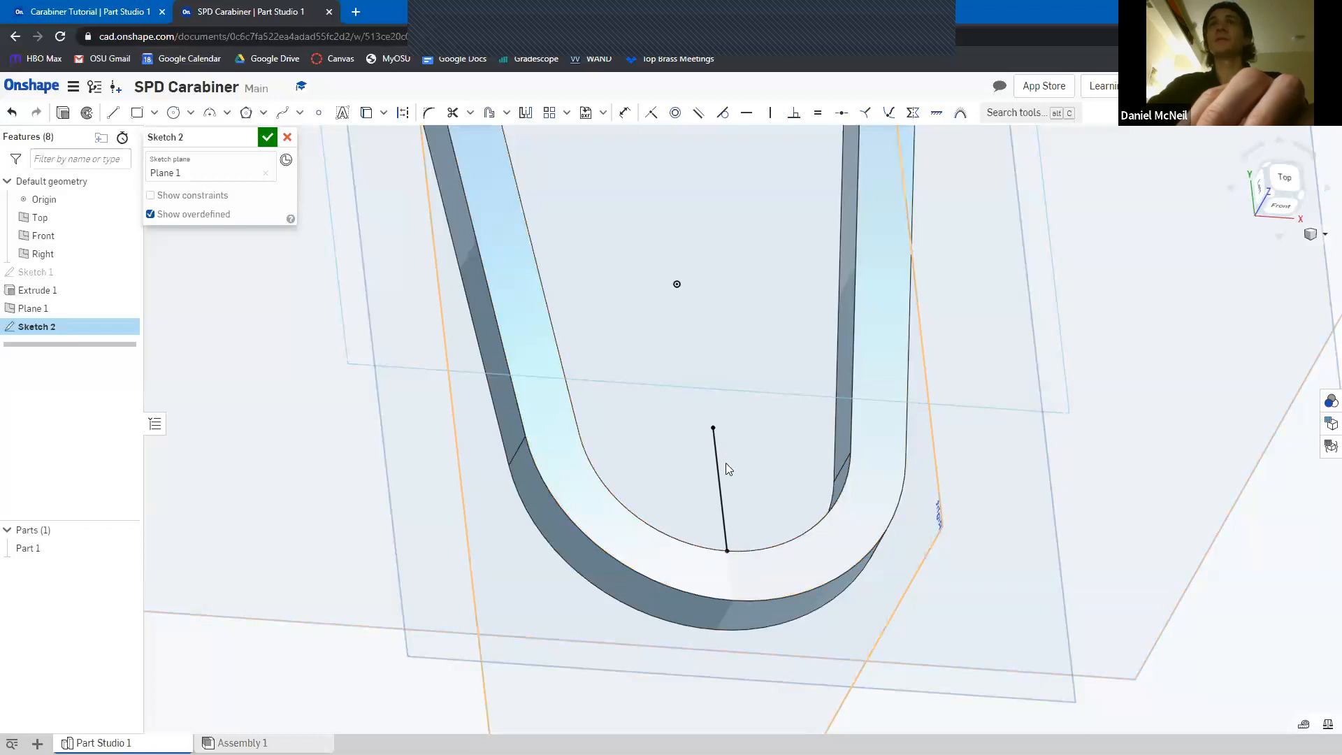
left_click(1290, 183)
scroll(762, 542, "up", 5)
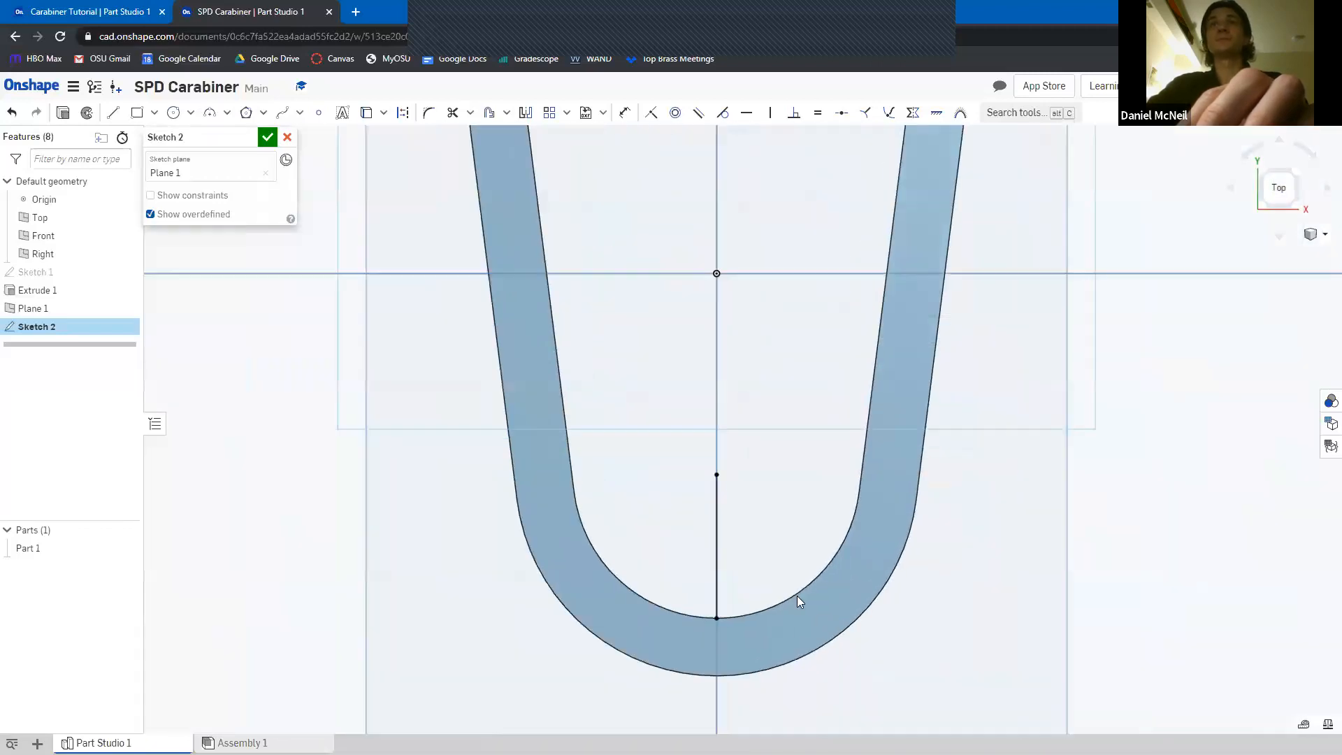
scroll(823, 624, "up", 2)
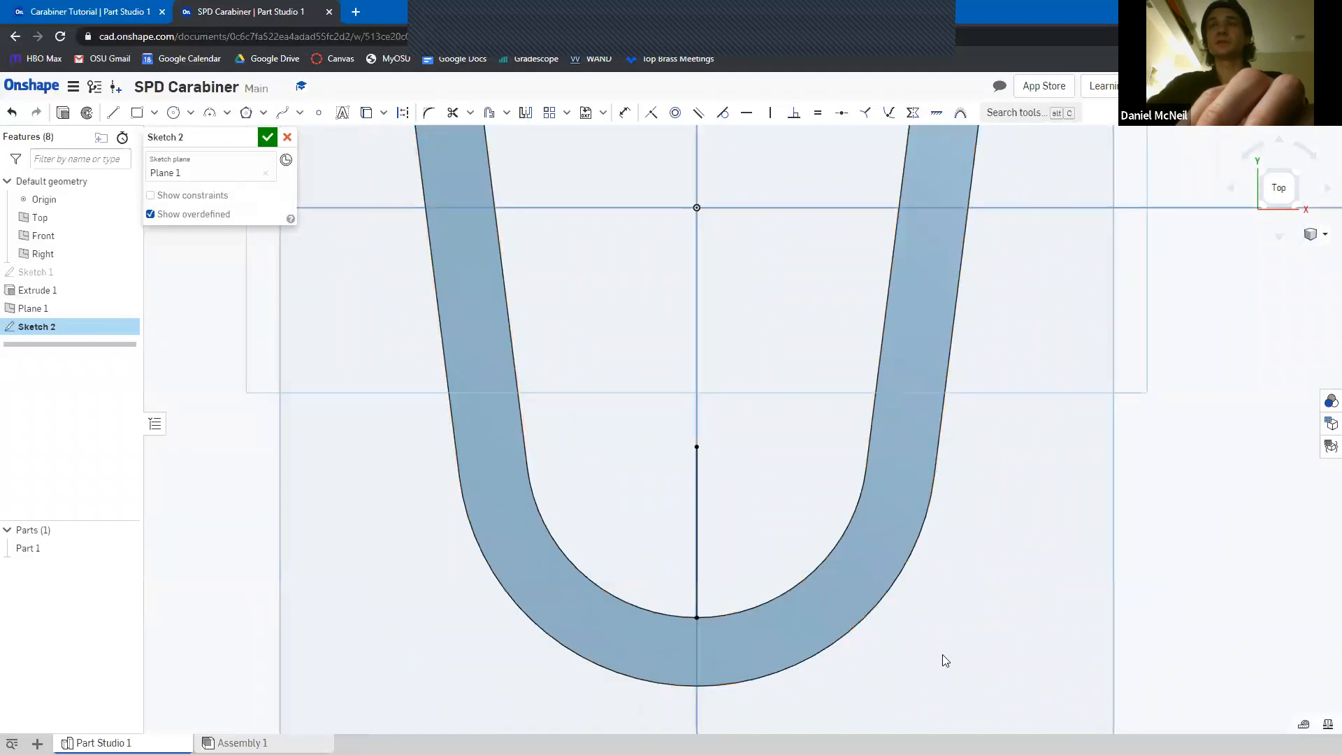
middle_click_drag(939, 643, 889, 517)
left_click(115, 114)
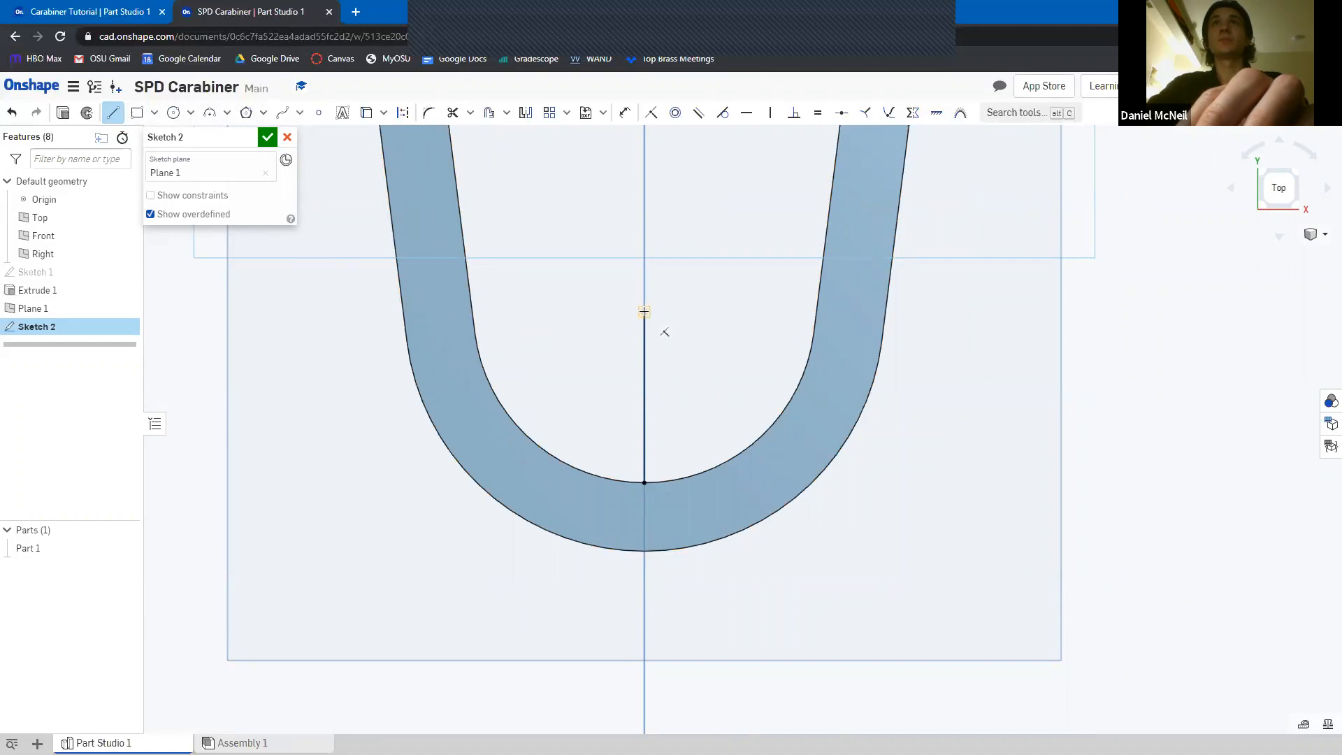
left_click(643, 311)
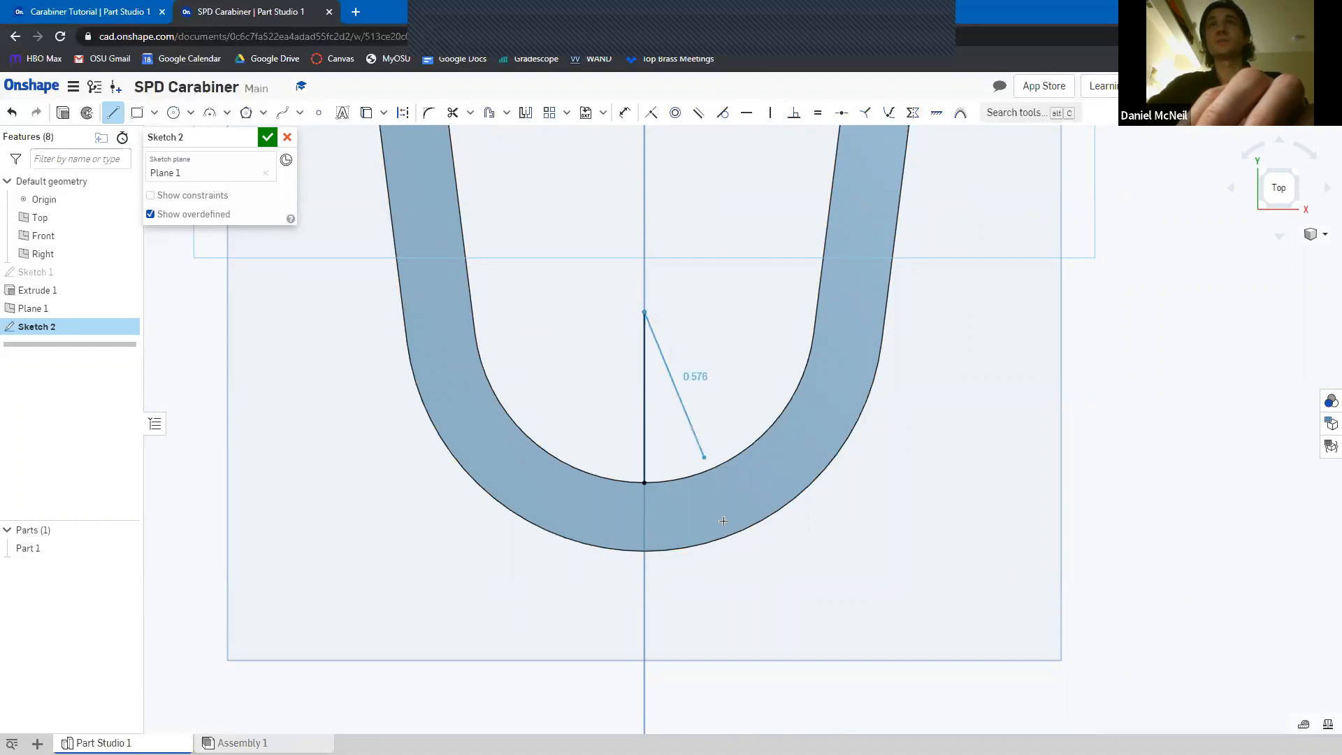
left_click(747, 601)
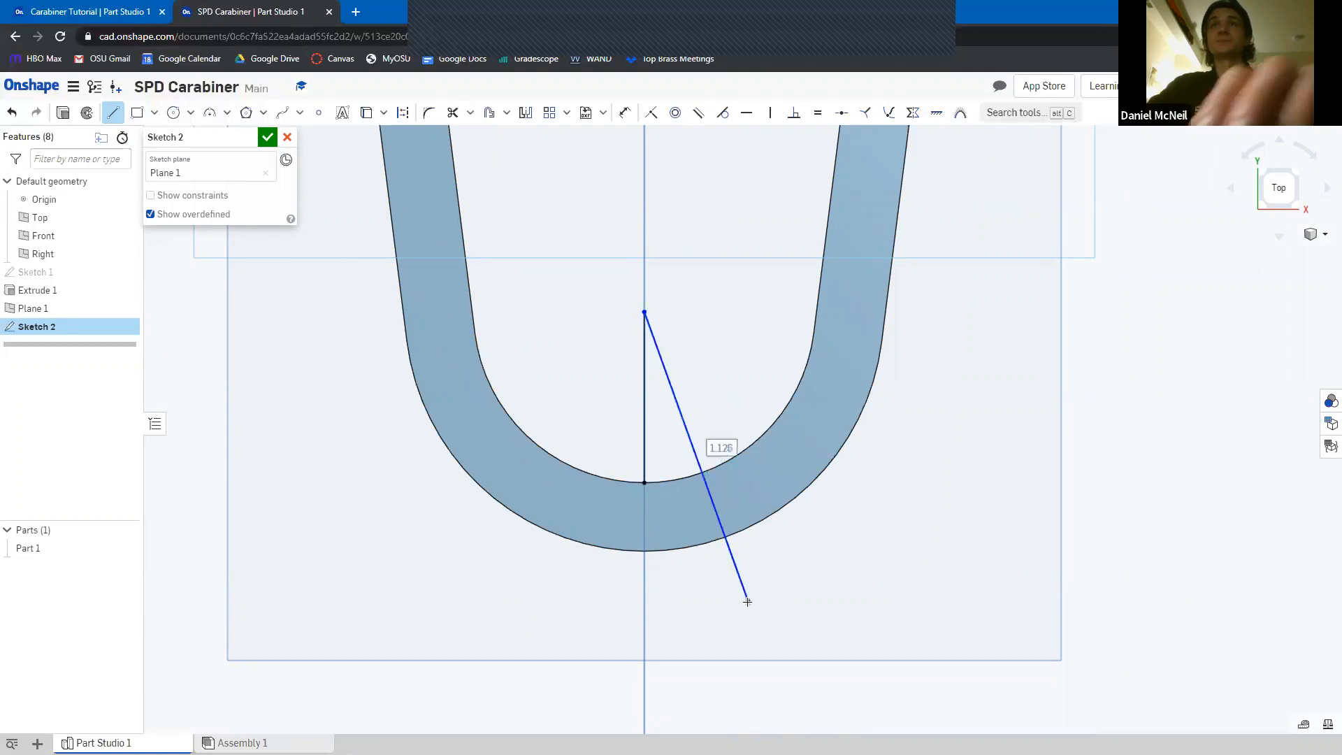
key("Escape")
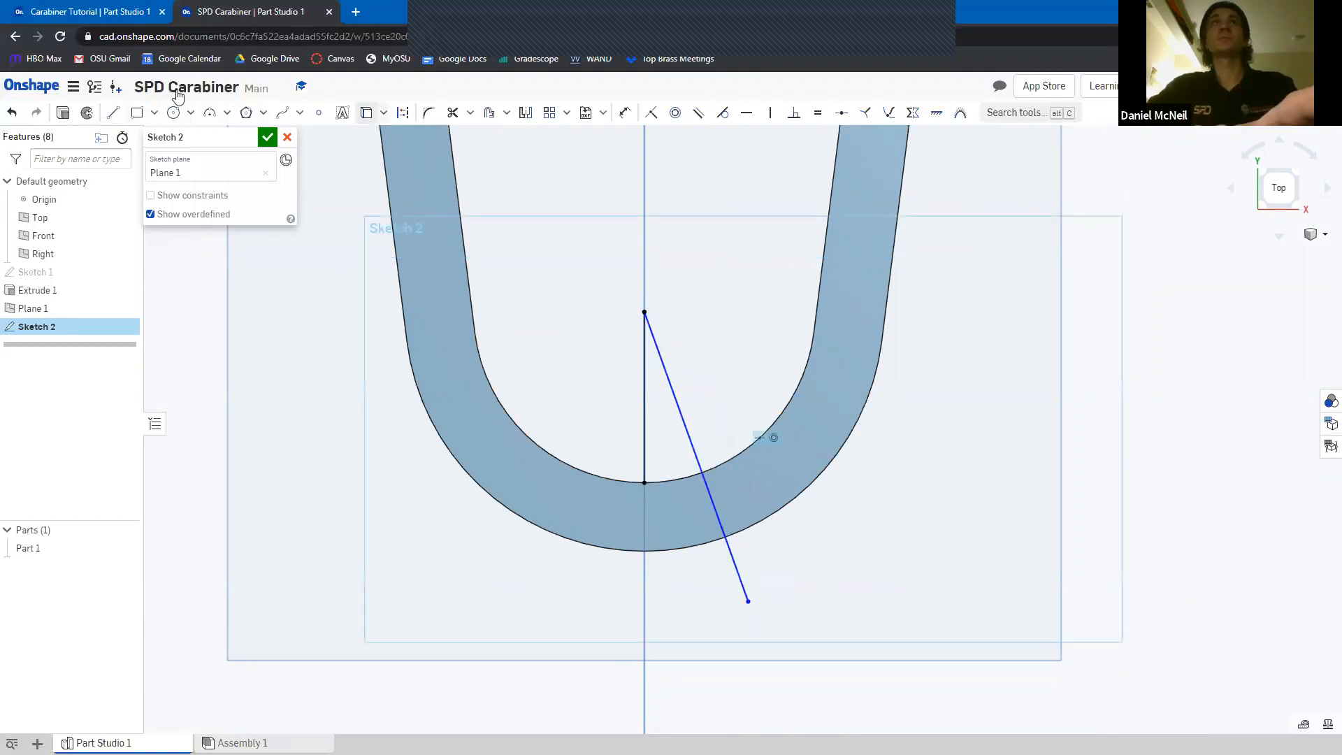
Draw a second, steeper-spread line about 1.13 in long from the same point and close the wedge with an end line about 0.17 in long
left_click(112, 112)
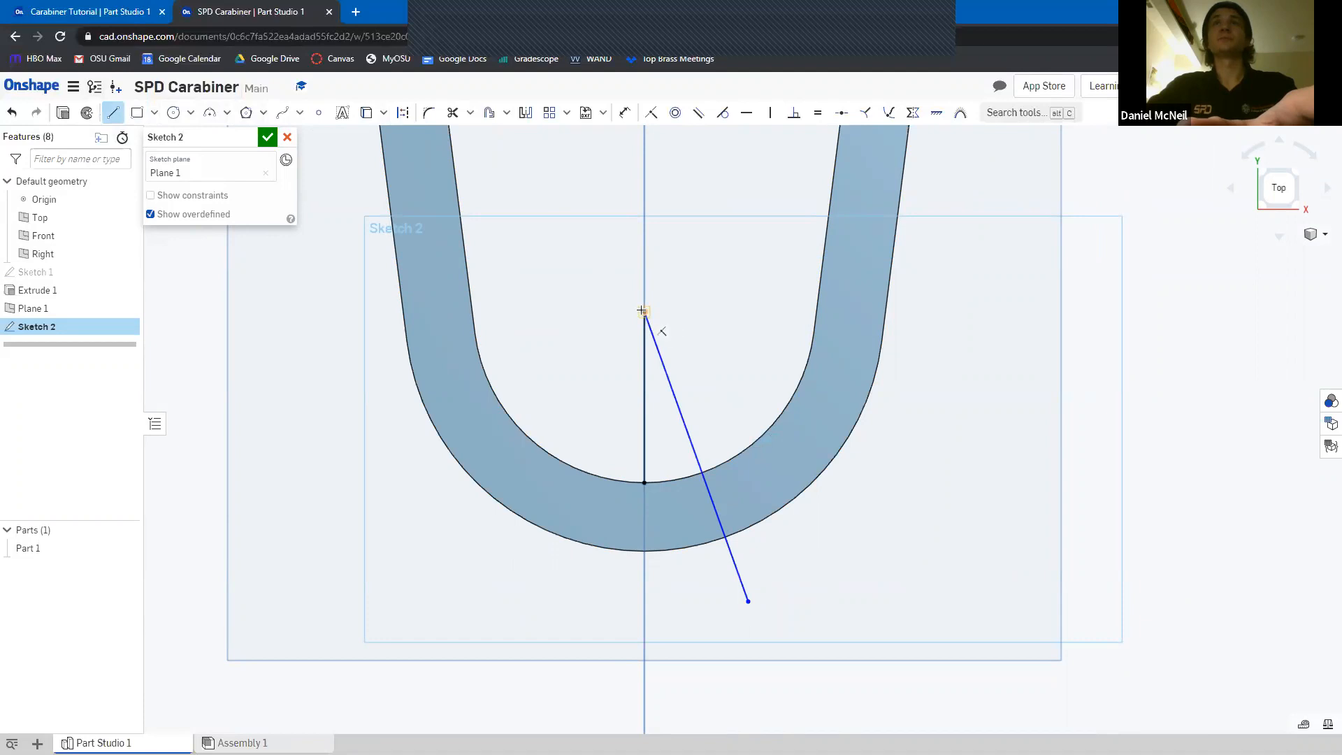
left_click(644, 314)
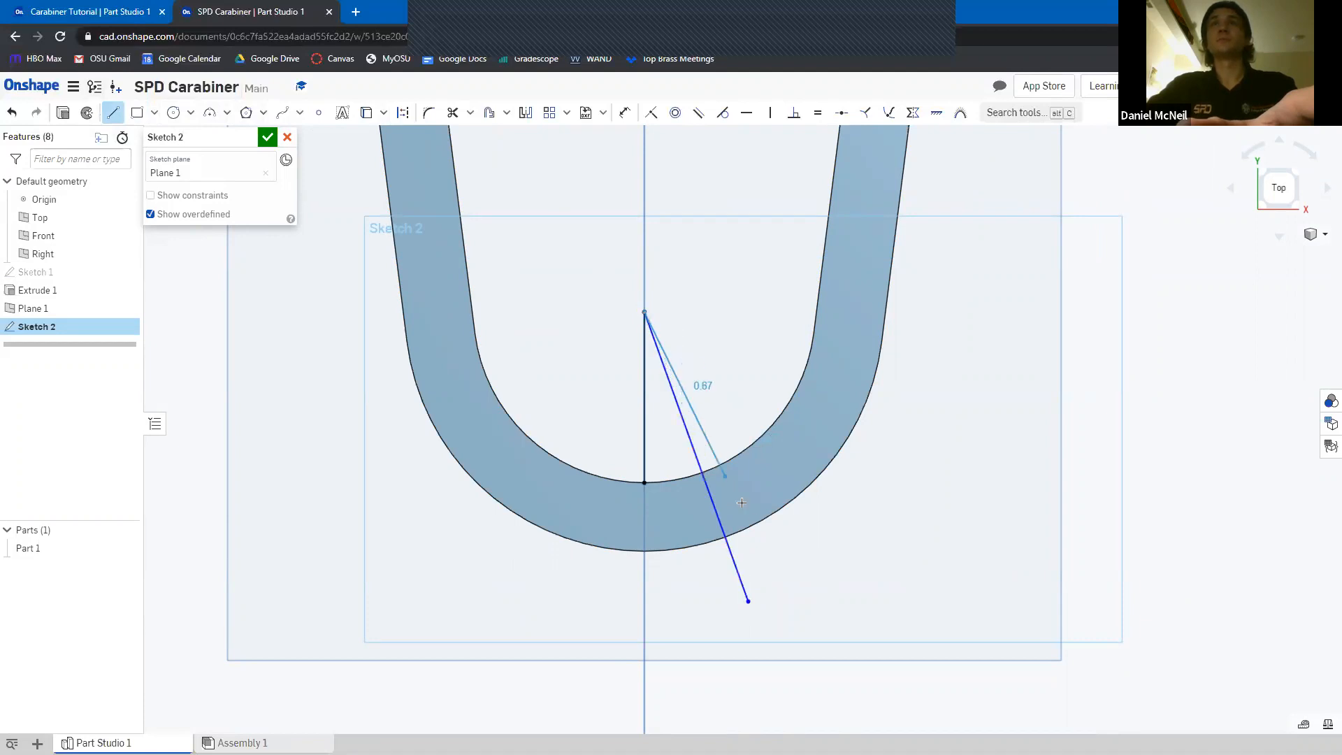
left_click(790, 582)
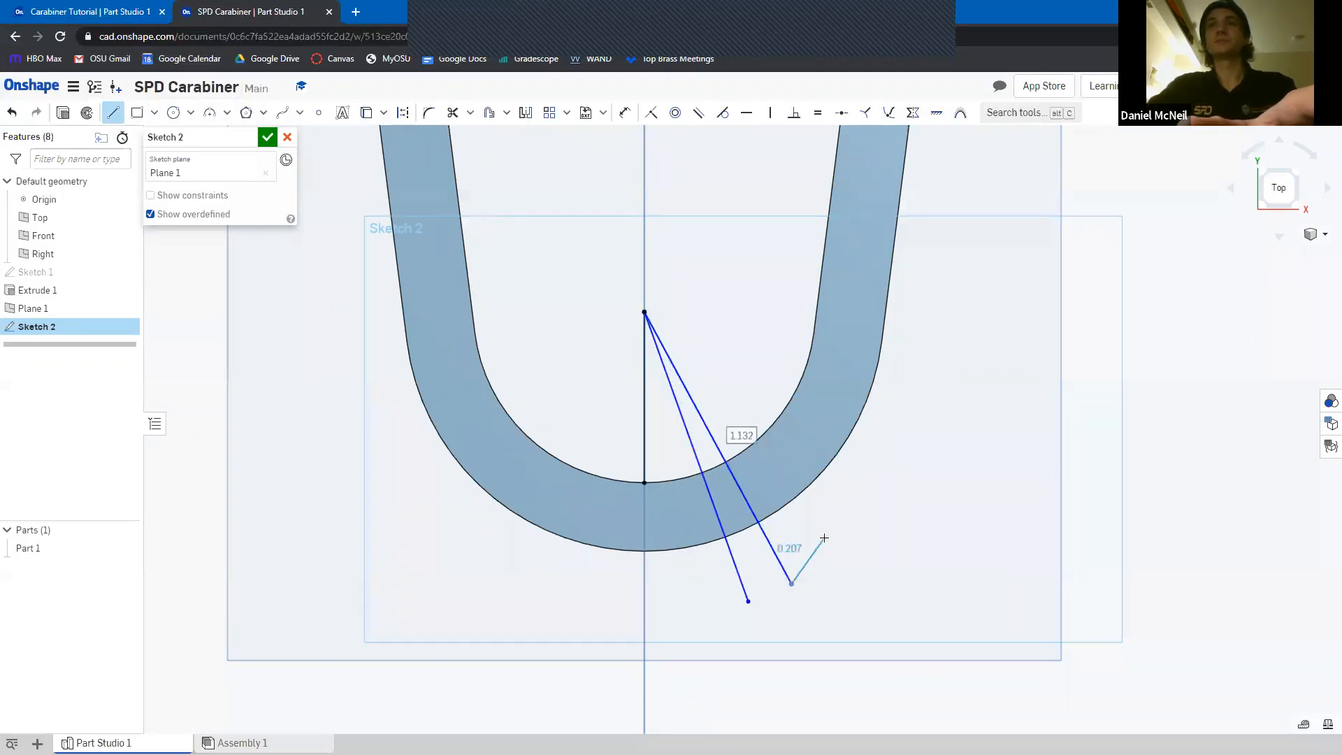
key("Escape")
left_click(113, 112)
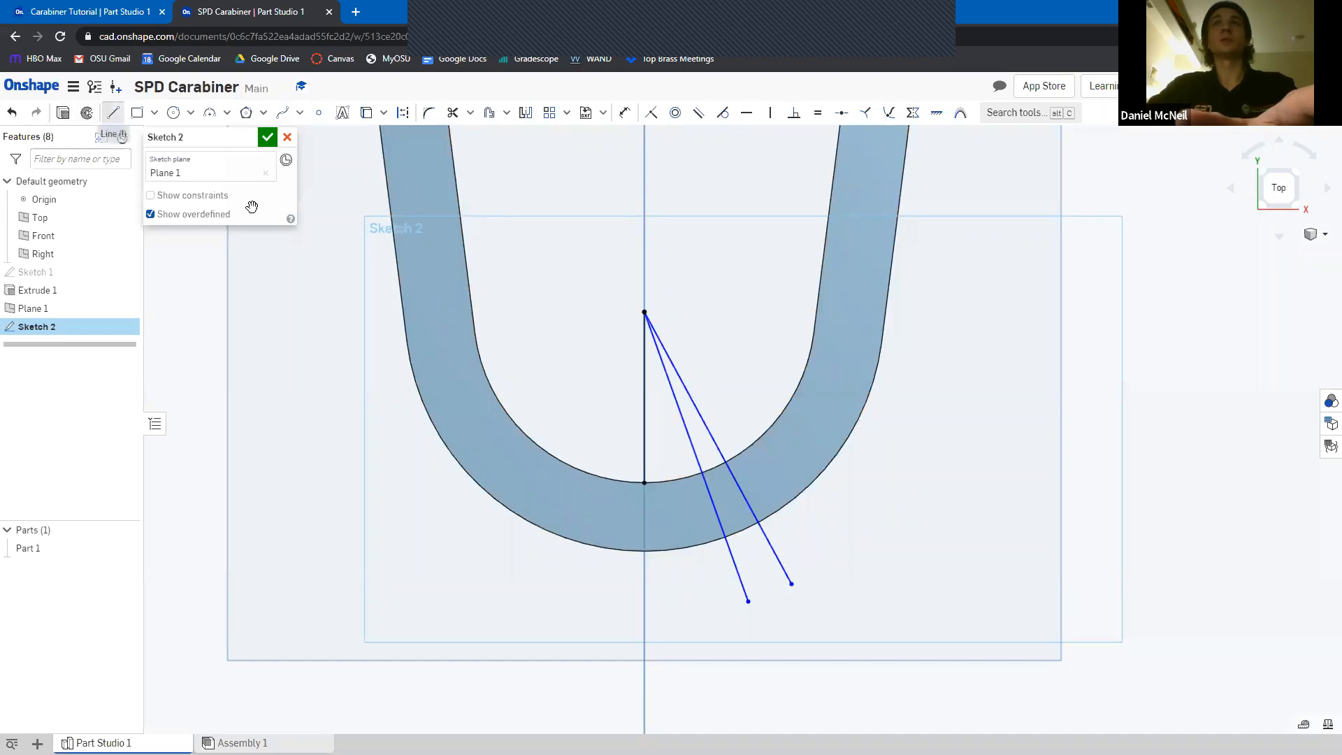
left_click(747, 601)
left_click(790, 583)
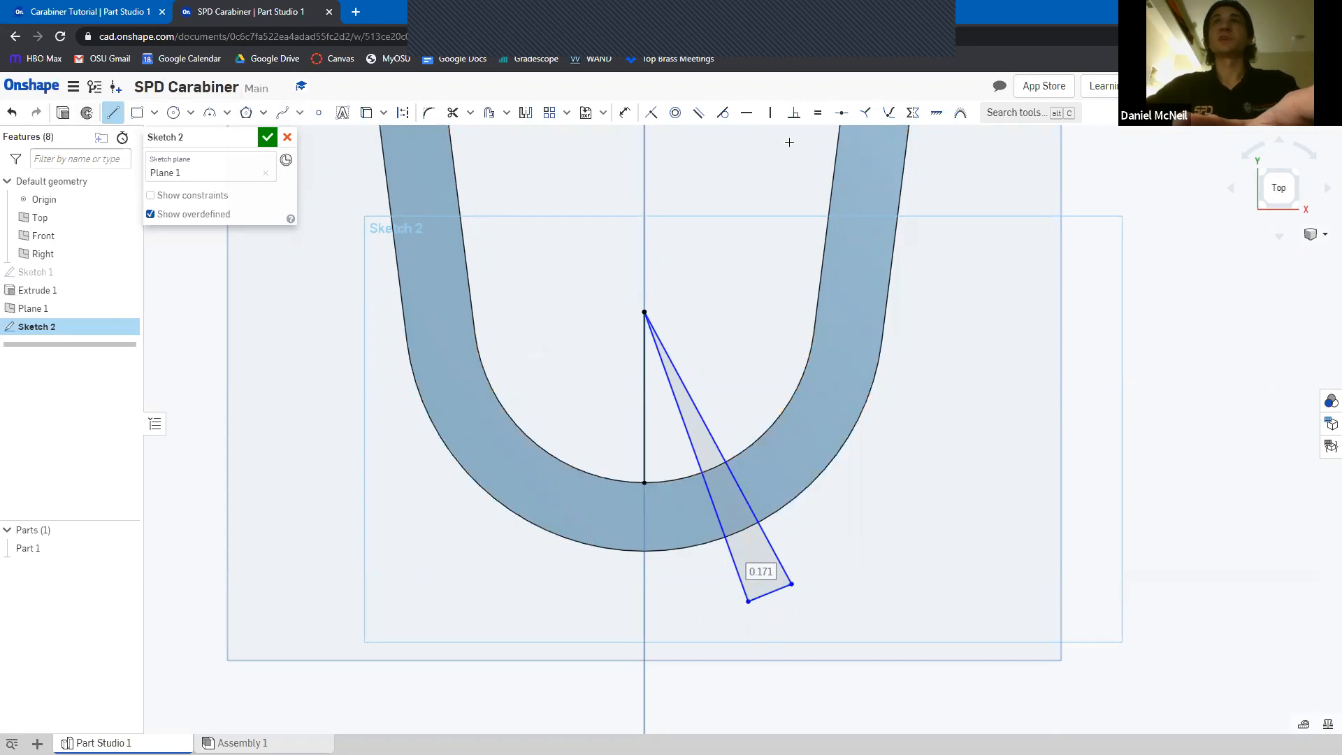
left_click(107, 114)
Constrain the wedge's two long slanted lines to equal length
left_click(687, 432)
left_click(700, 425)
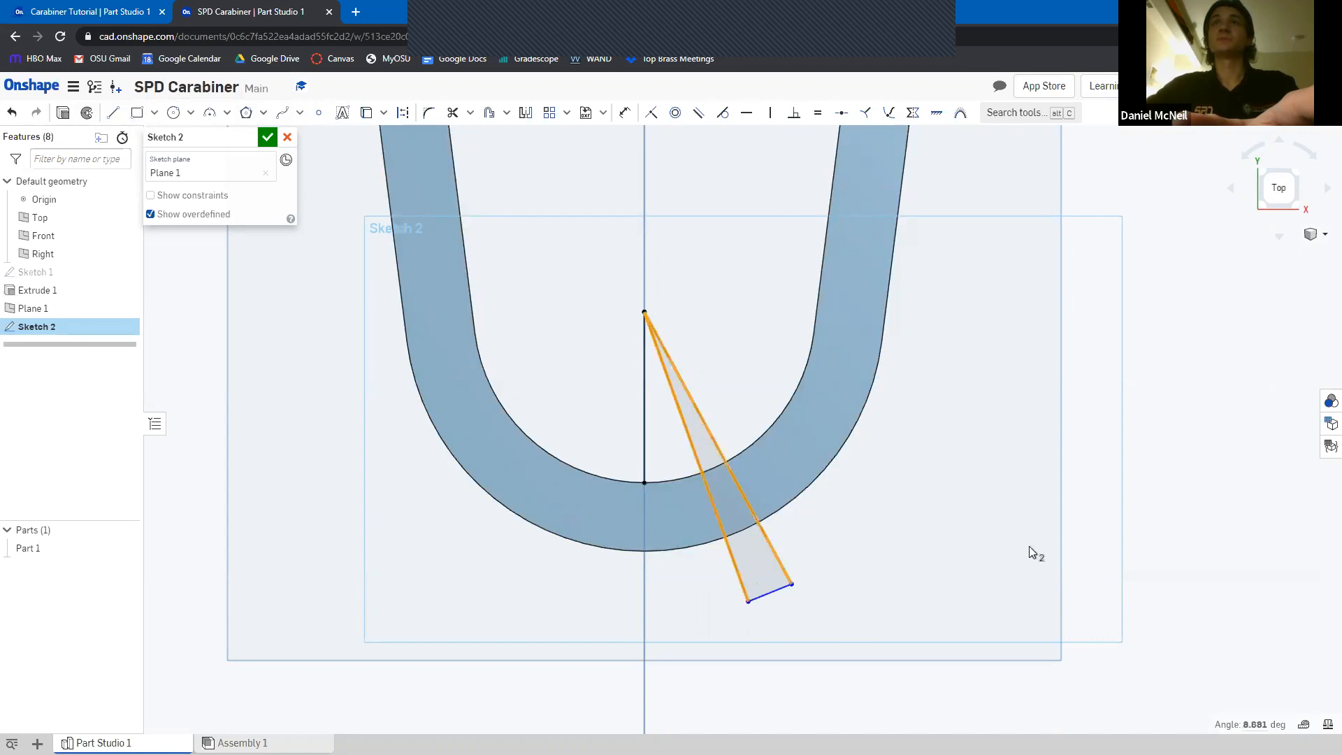
left_click(820, 120)
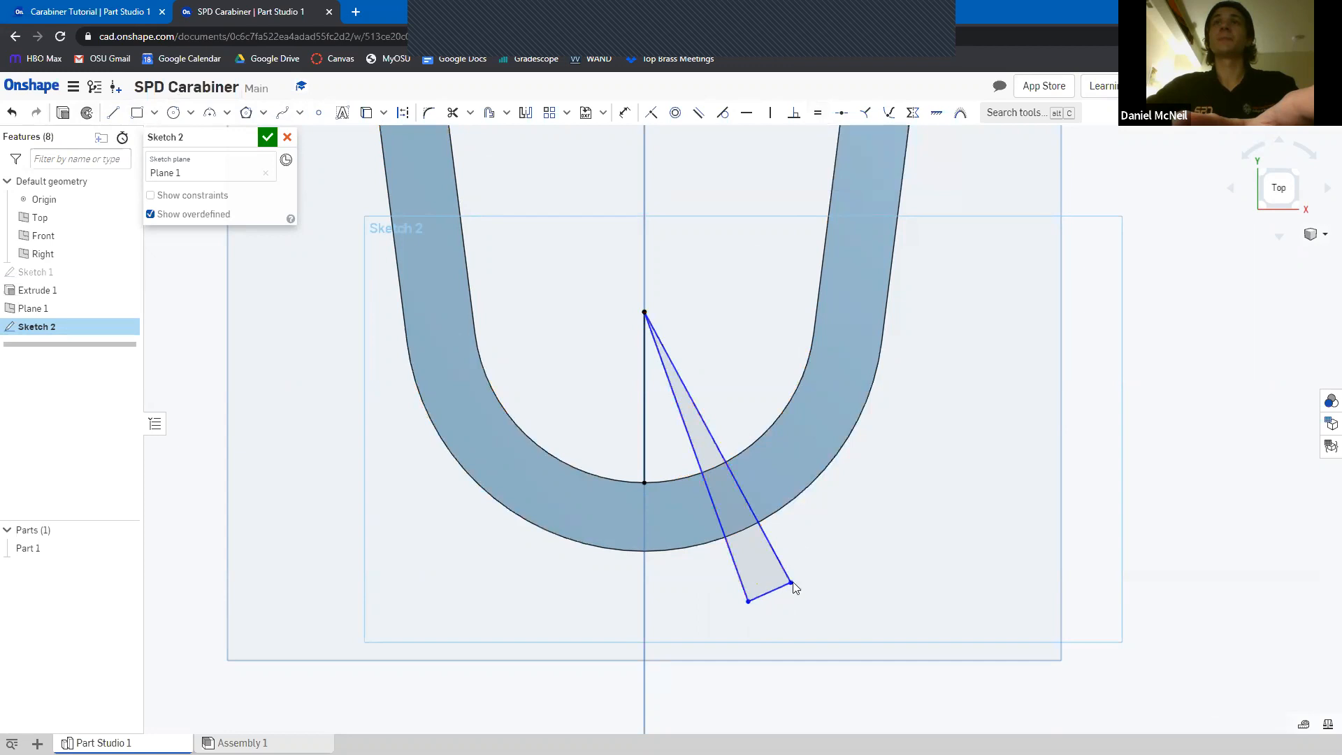
left_click(724, 461)
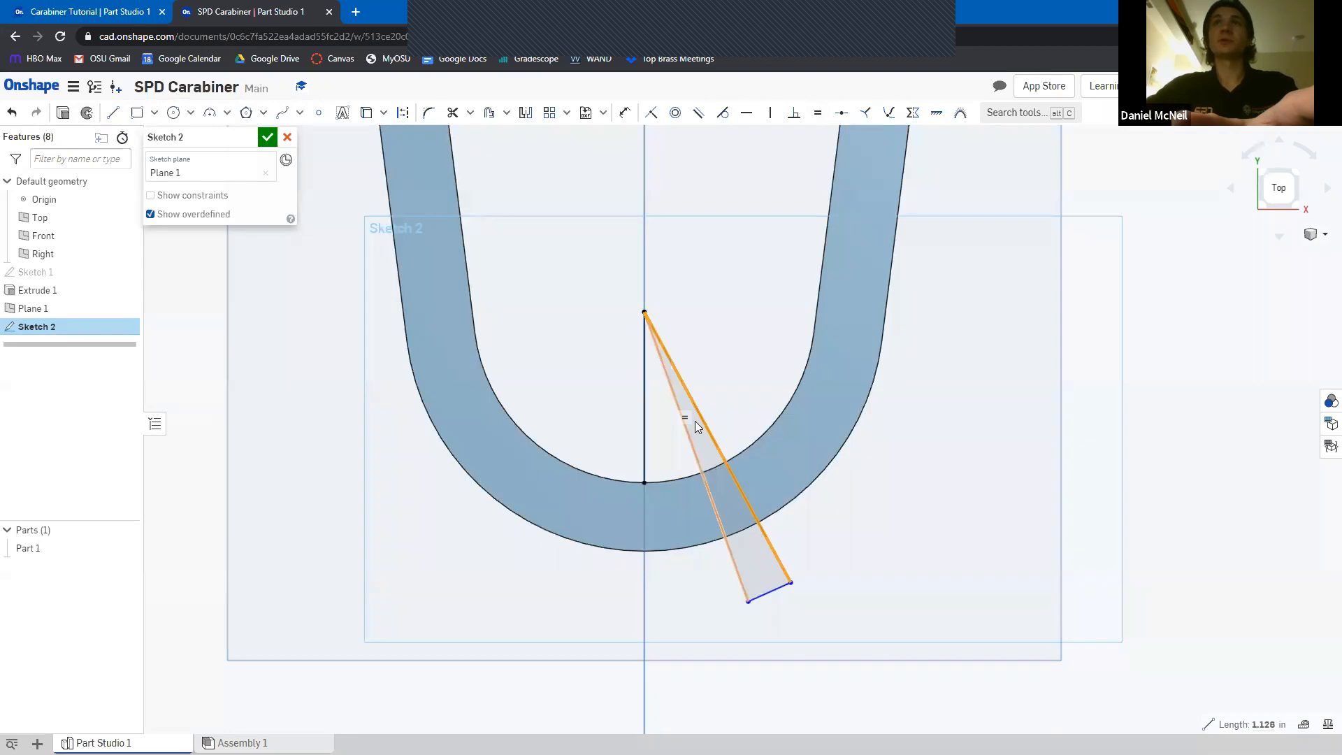
left_click(693, 452)
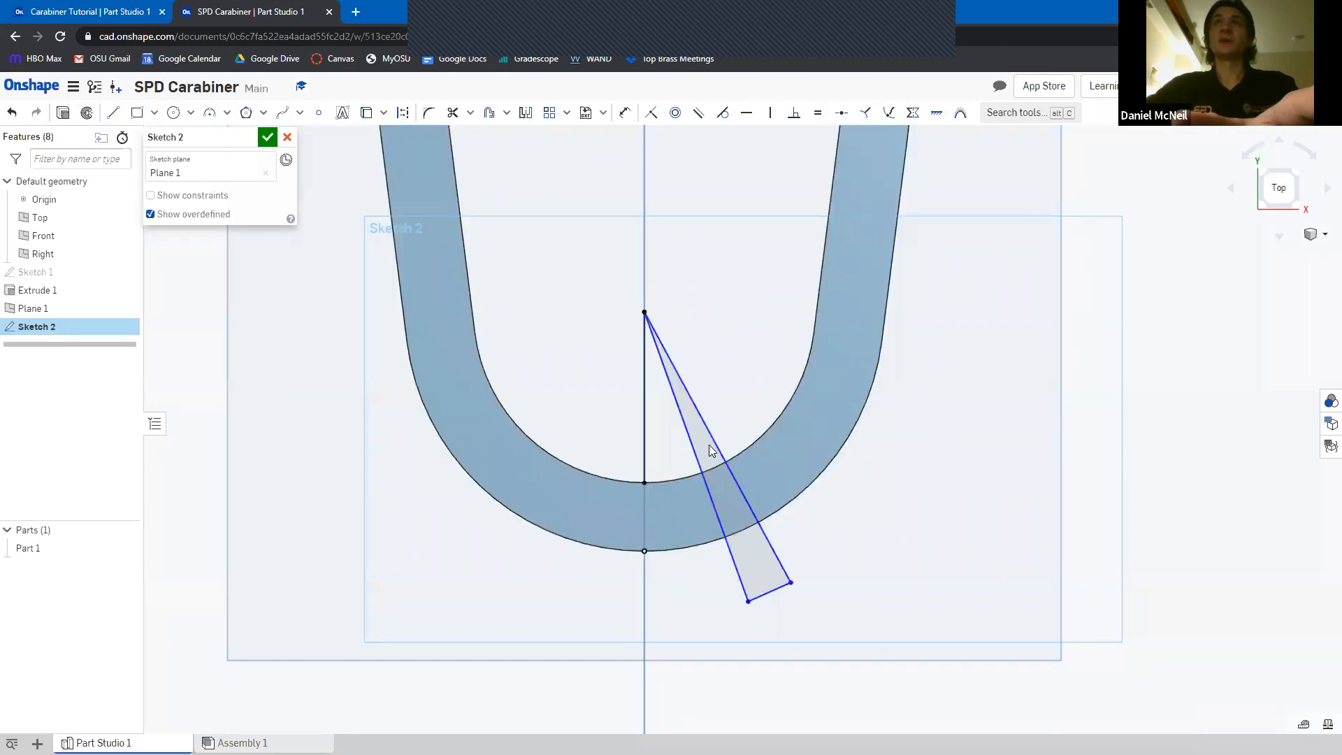
left_click(720, 468)
Dimension the angle between the wedge's two long lines as 5 degrees
left_click(625, 112)
left_click(702, 442)
left_click(710, 442)
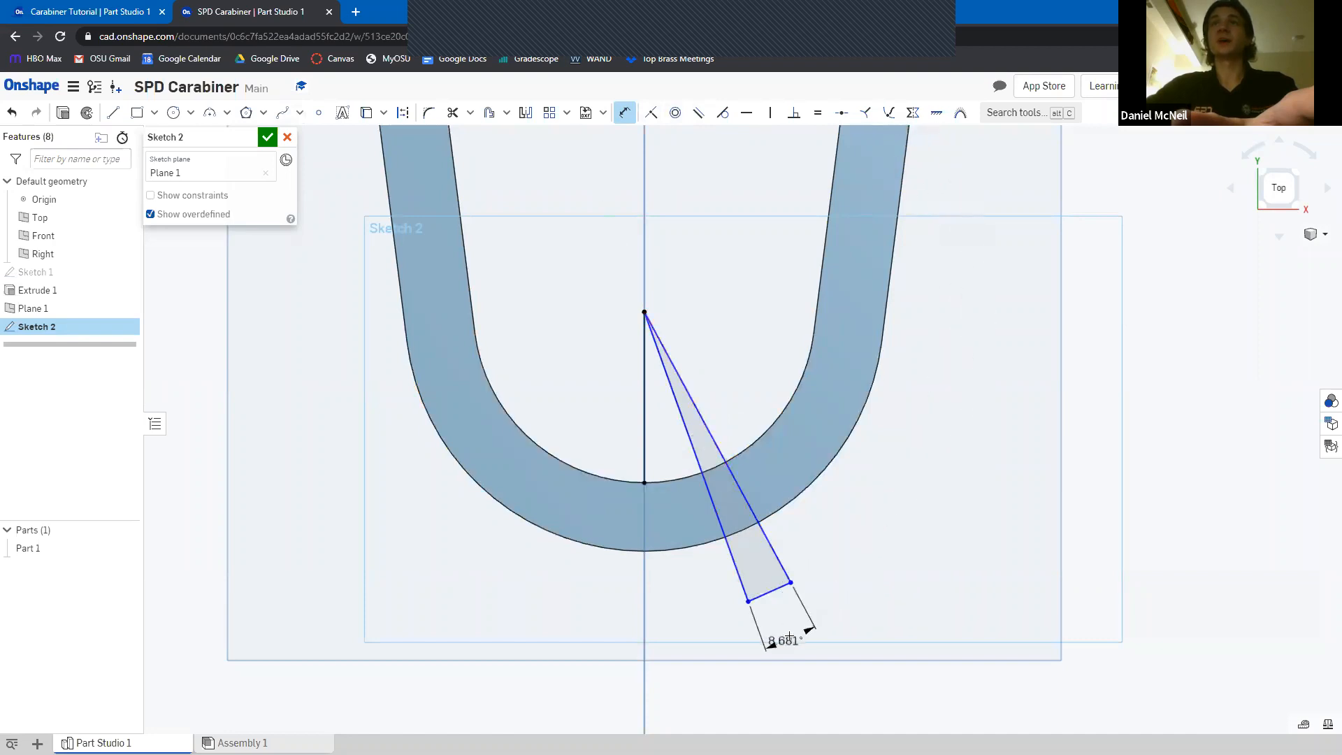
left_click(798, 610)
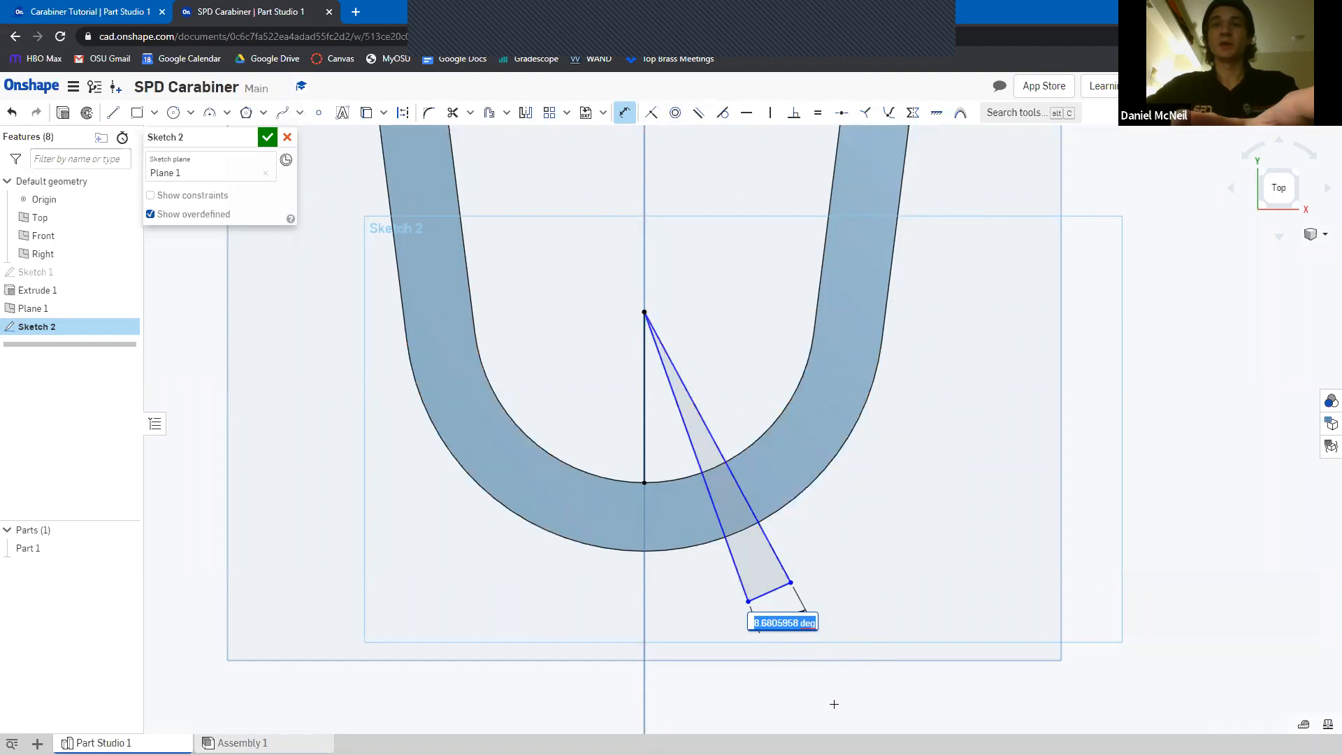
type("5")
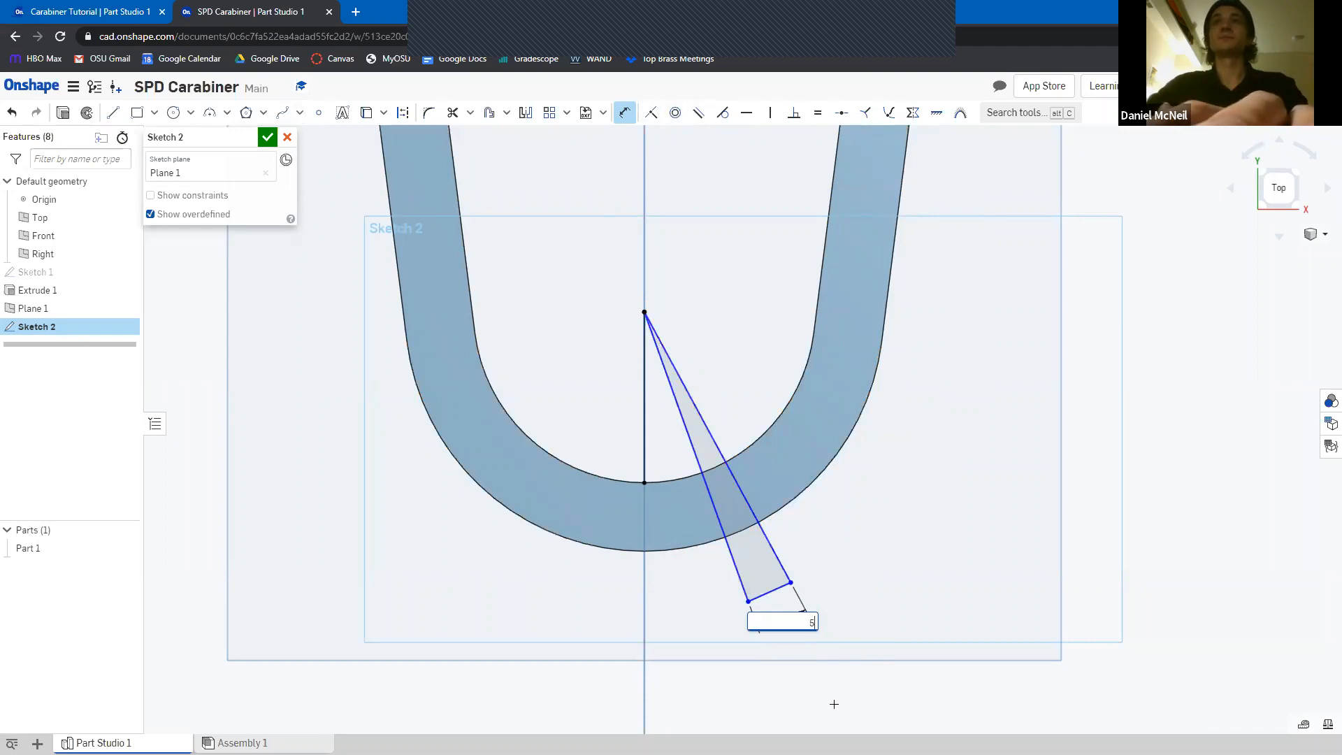
key("Return")
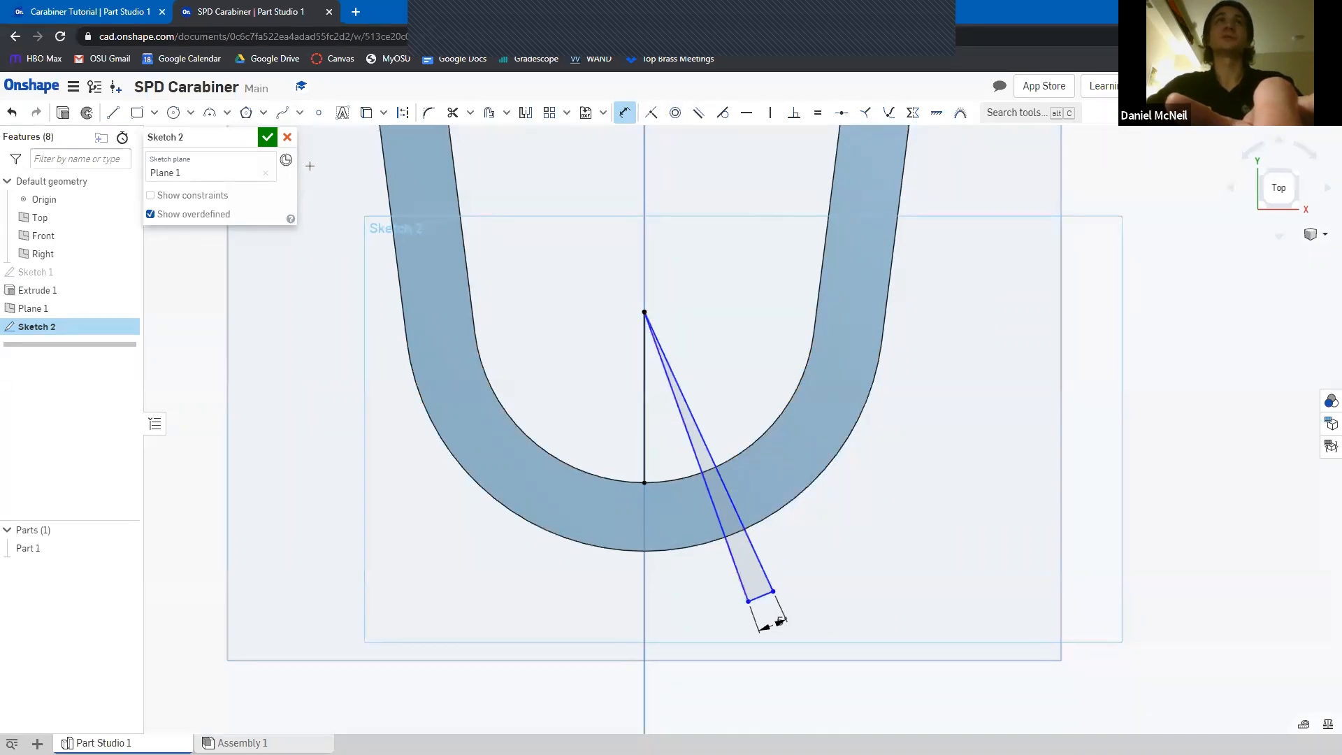
Dimension the angle between the vertical line and the nearer slanted wedge line as 25 degrees
left_click(645, 392)
left_click(672, 393)
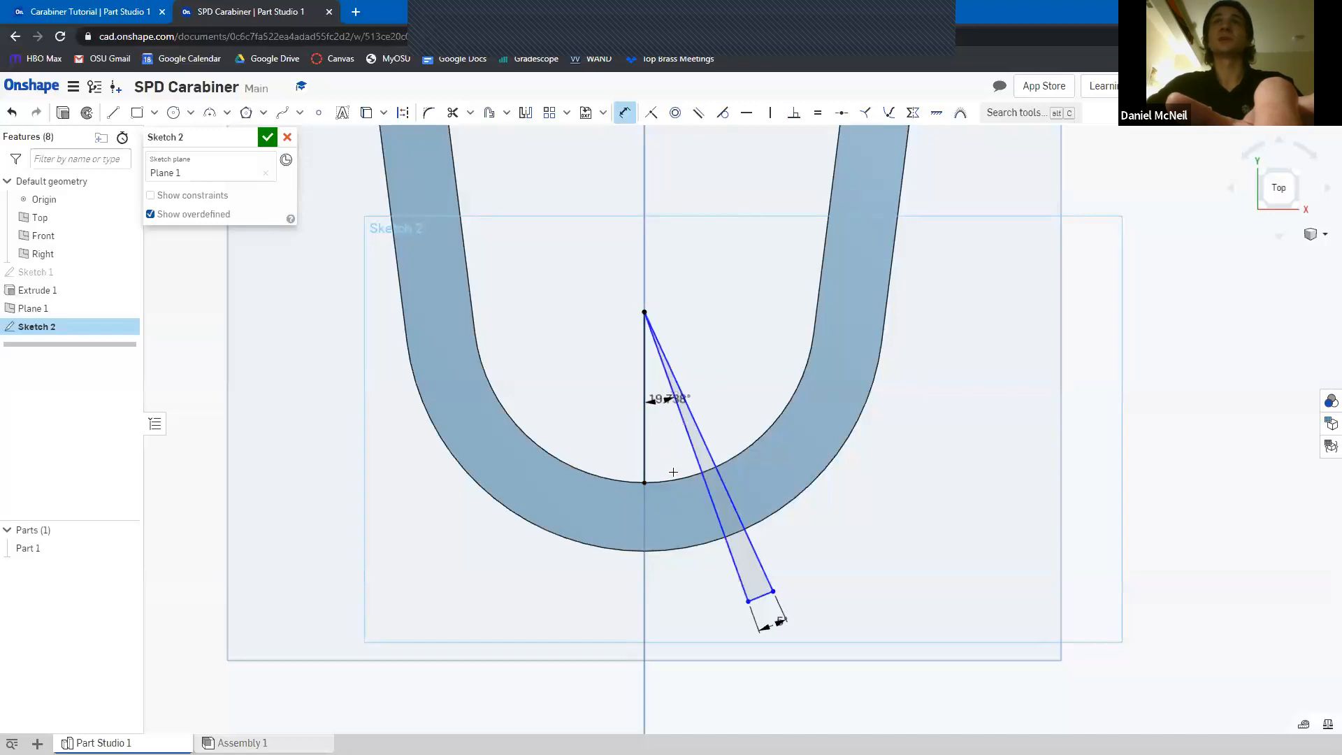
left_click(684, 586)
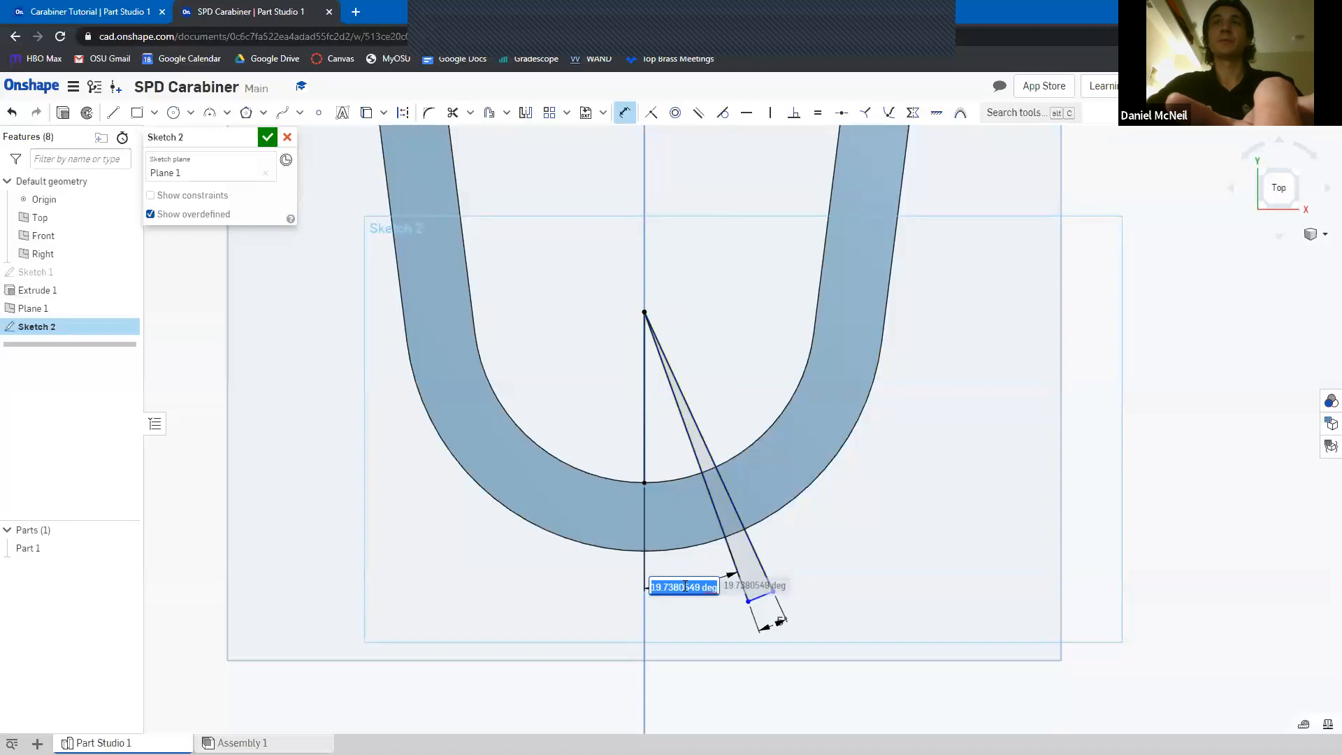
type("25")
key("Return")
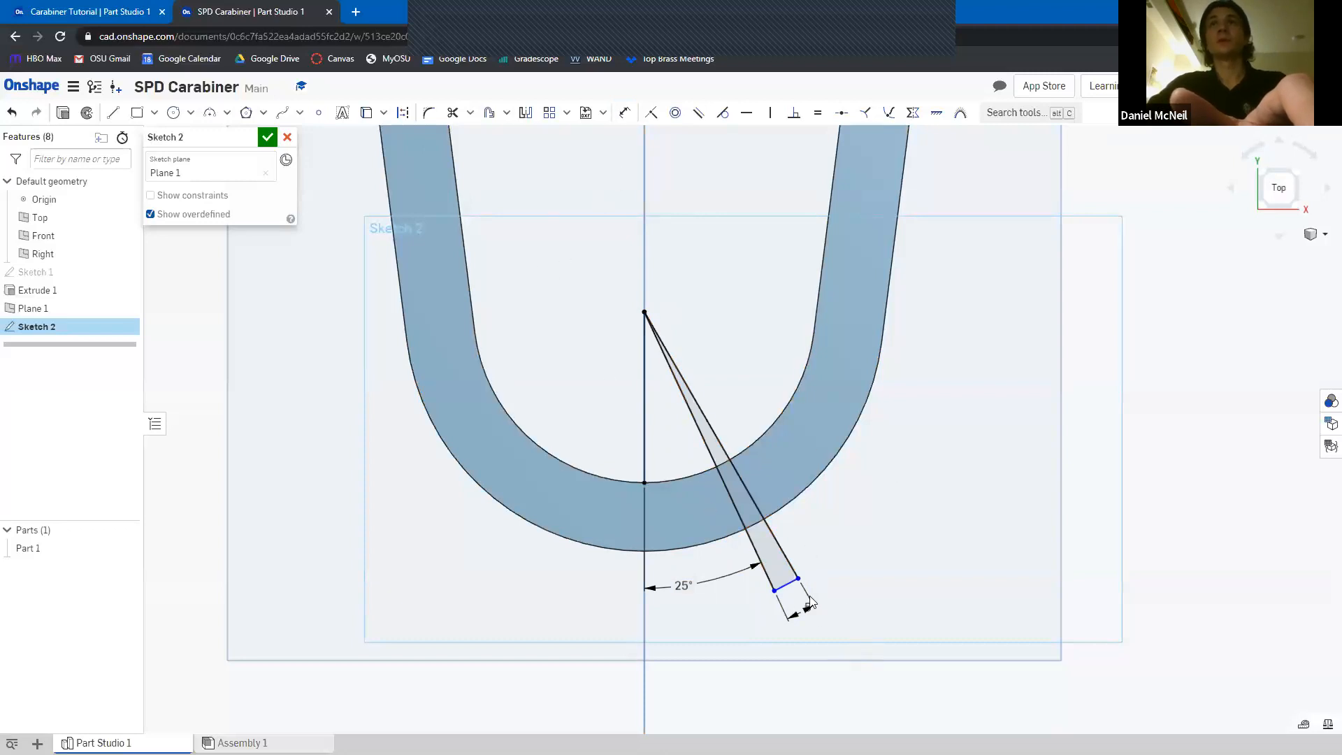
Shorten the wedge by moving its short end line closer to the ring's outer edge
left_click_drag(788, 585, 757, 541)
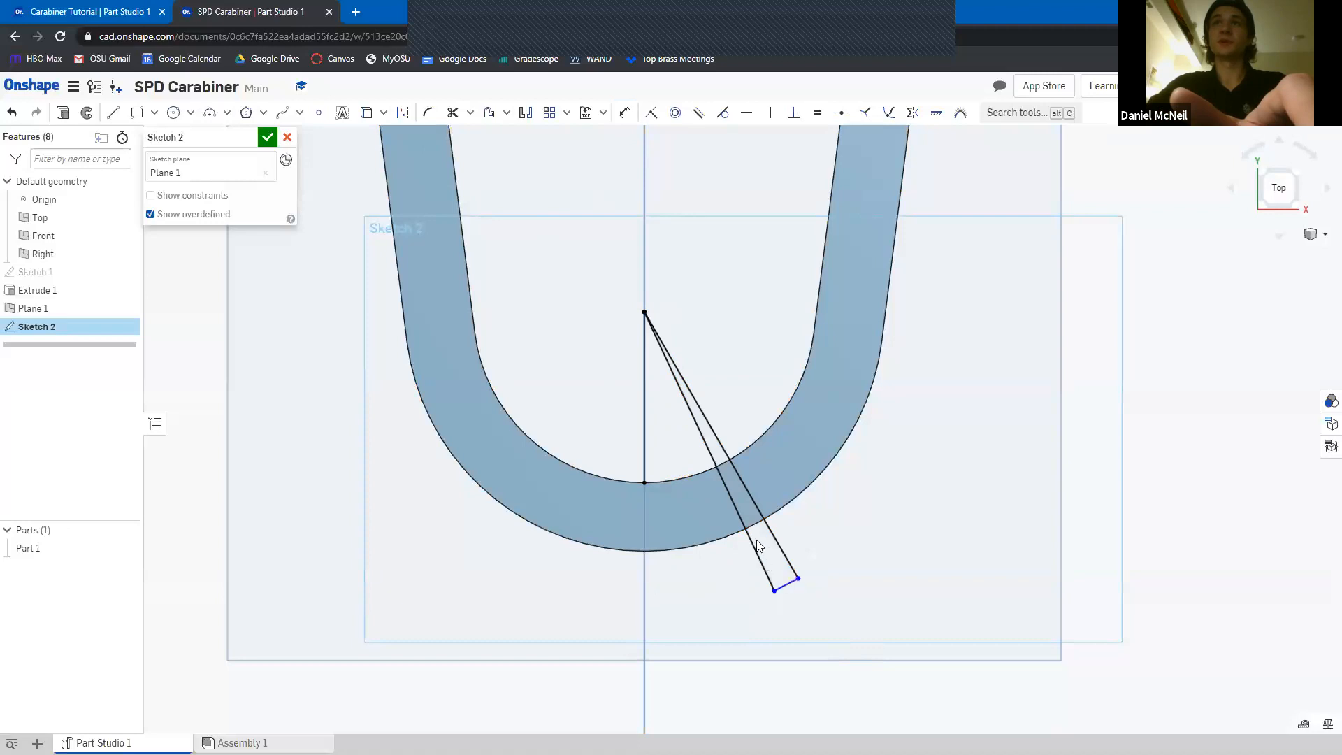
mouse_move(803, 595)
left_mouse_down()
mouse_move(816, 612)
mouse_move(787, 554)
mouse_move(860, 665)
mouse_move(787, 558)
mouse_move(801, 598)
left_mouse_up()
left_click_drag(767, 544, 770, 555)
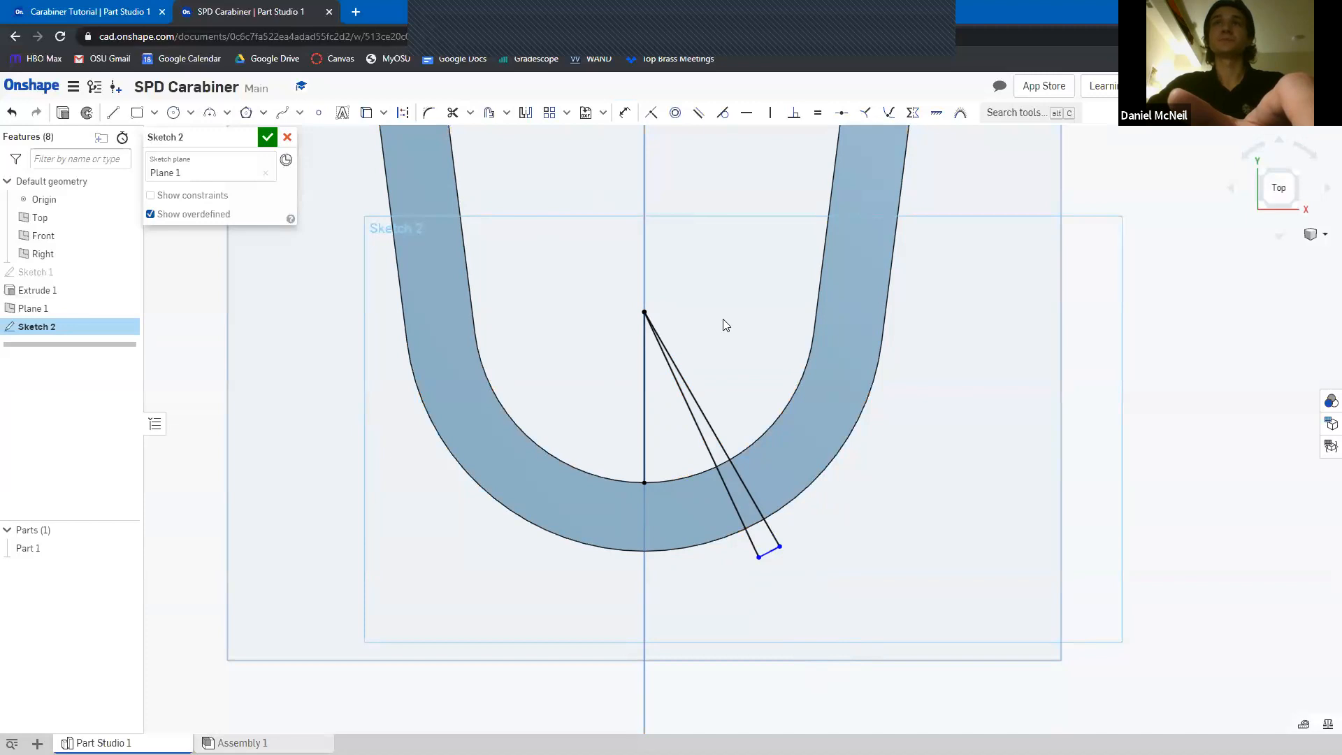
Dimension the length of the wedge's long line nearer the vertical line as 1 in
left_click(624, 112)
left_click(701, 434)
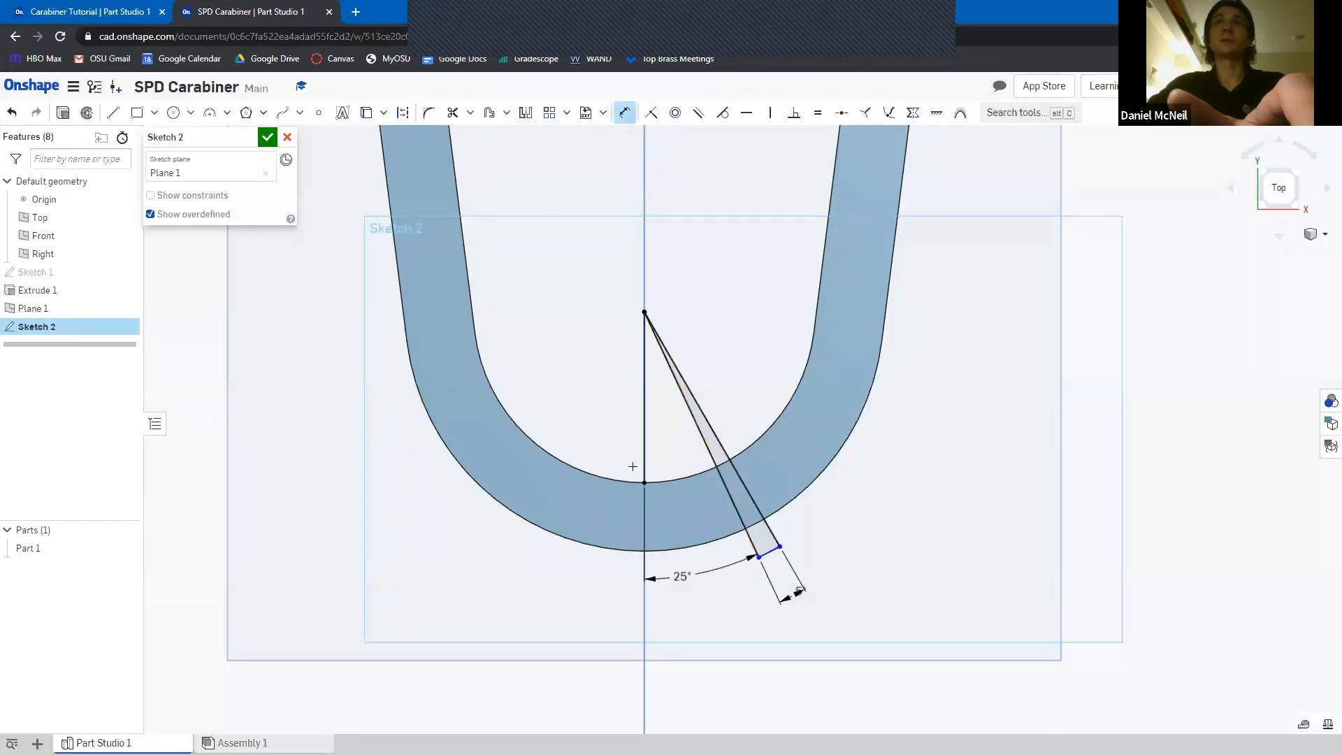
left_click(605, 496)
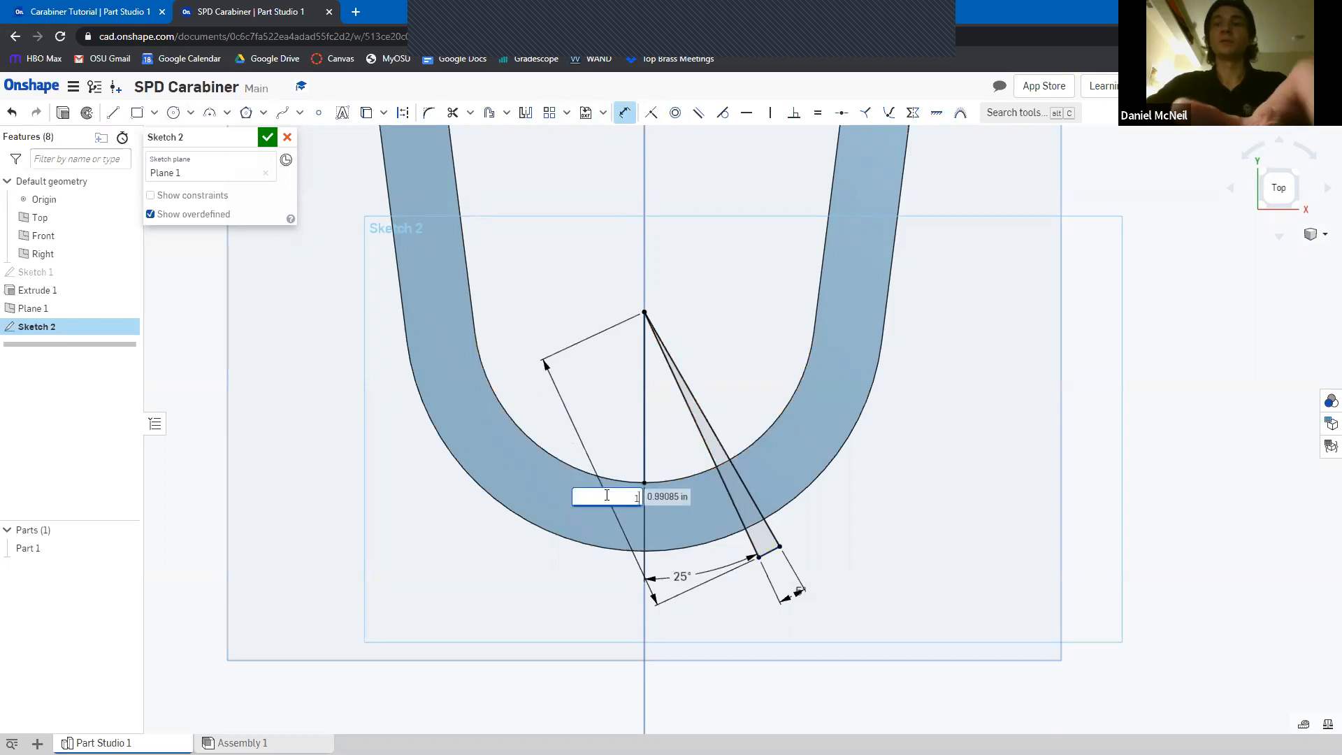
key("Return")
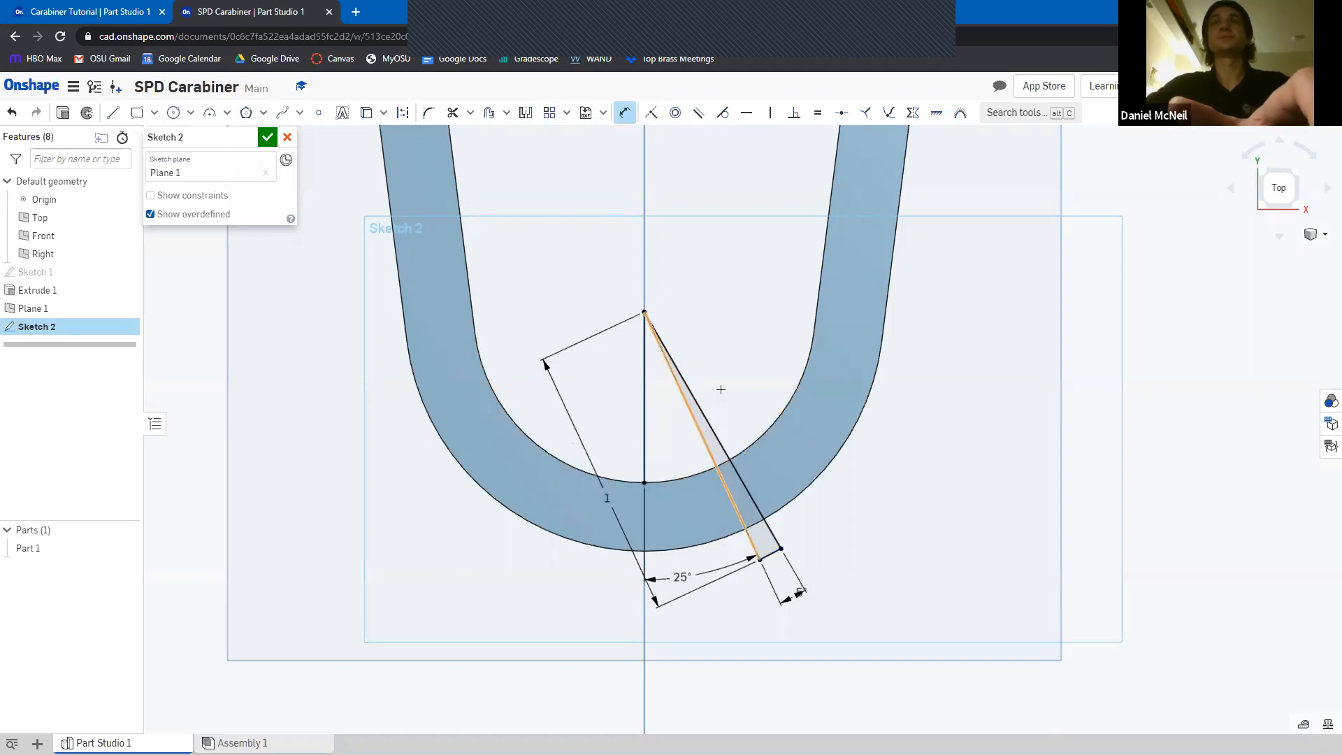
Draw a short line across the wedge within the ring's thickness, connecting its two long lines
left_click(113, 112)
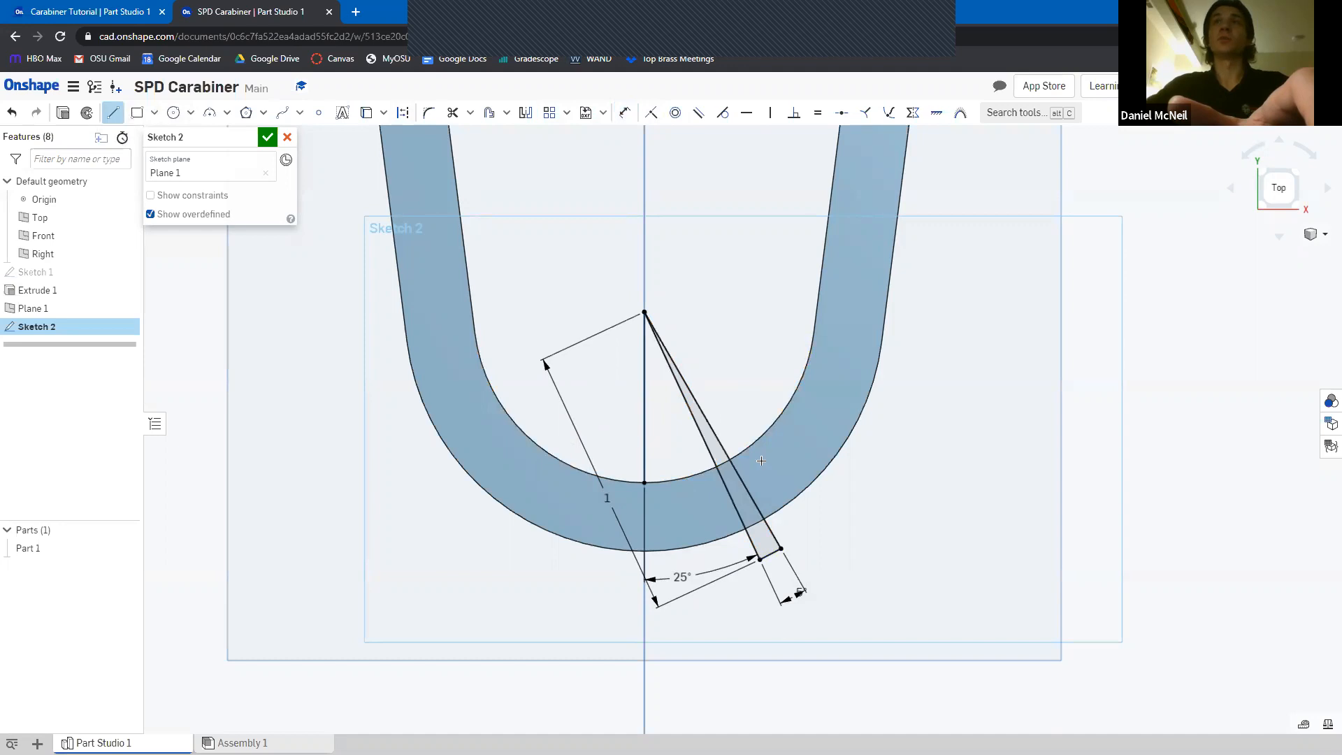
left_click(728, 492)
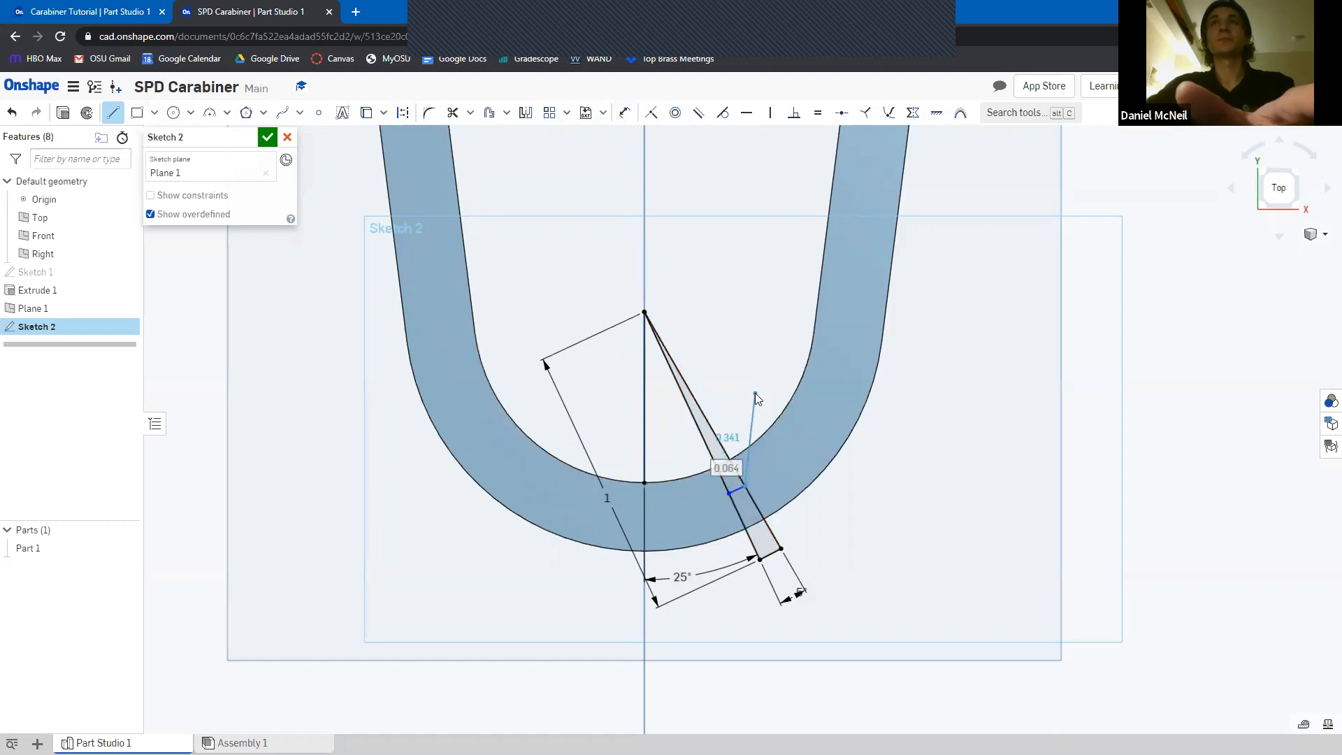
key("Escape")
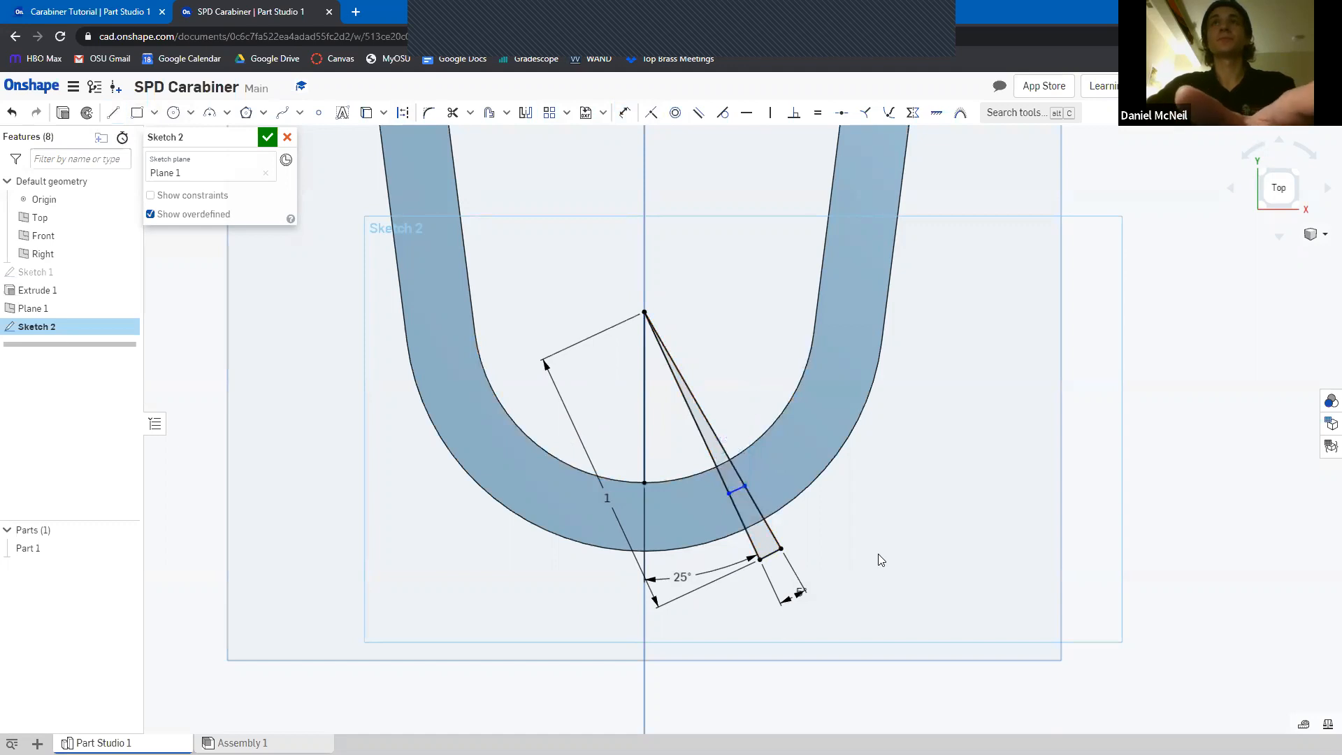
Make the short cross line parallel to the wedge's outer end line and delete the cross line's conflicting perpendicular constraint
left_click(734, 488)
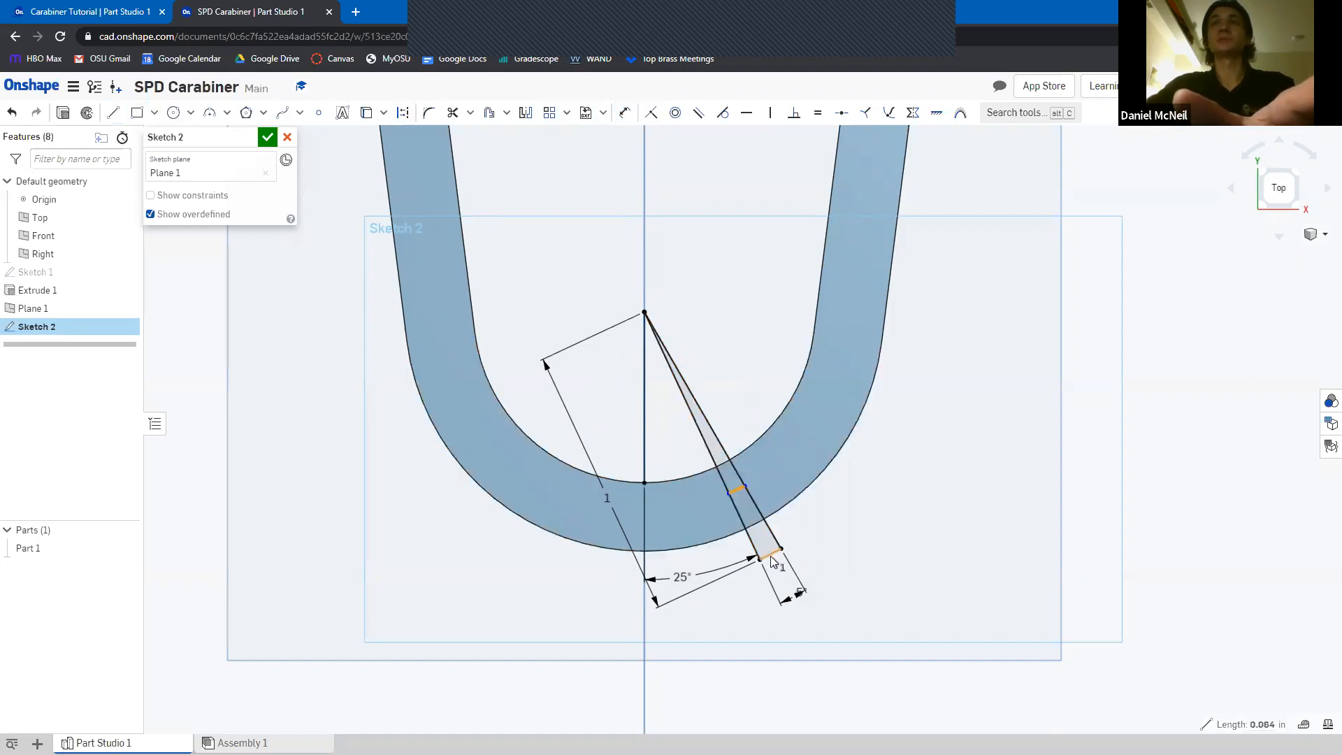
left_click(770, 557)
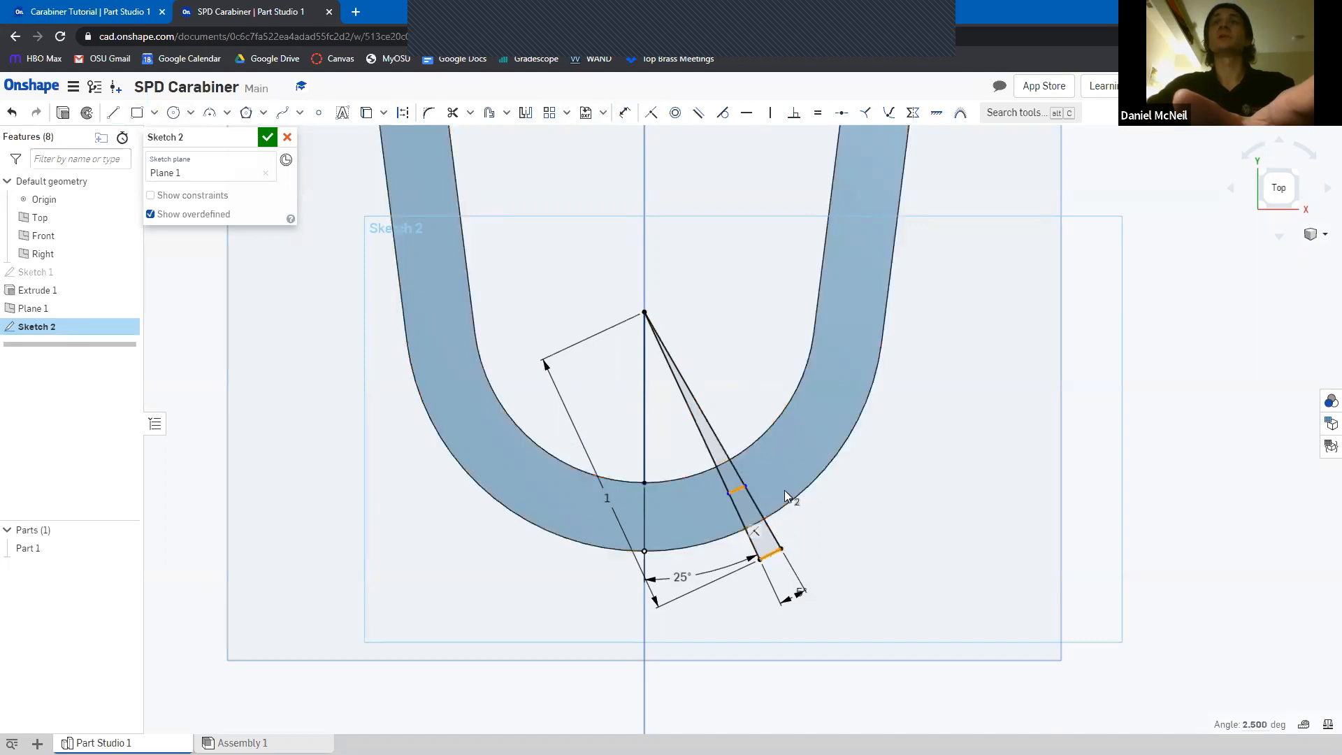
left_click(698, 117)
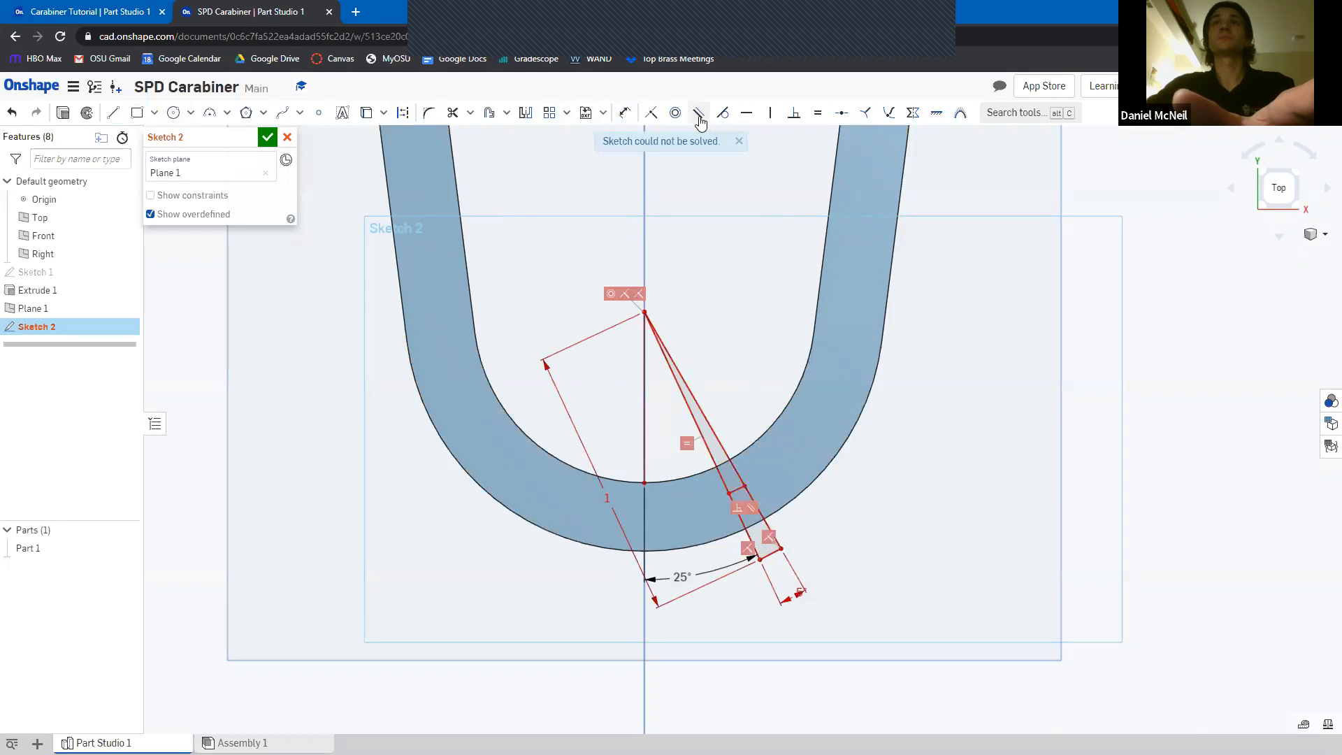
left_click(735, 509)
key("Delete")
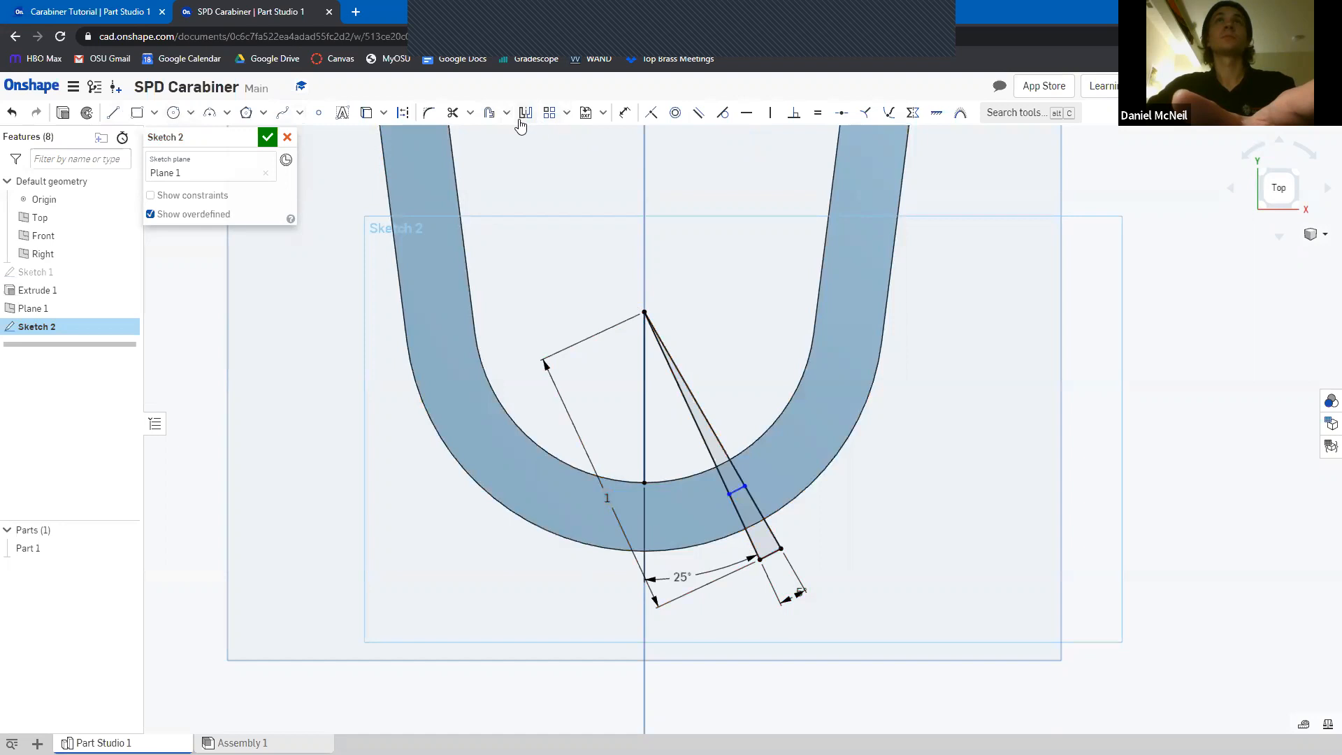
Dimension the distance from the wedge's apex to the short cross line as 0.75 in
left_click(624, 112)
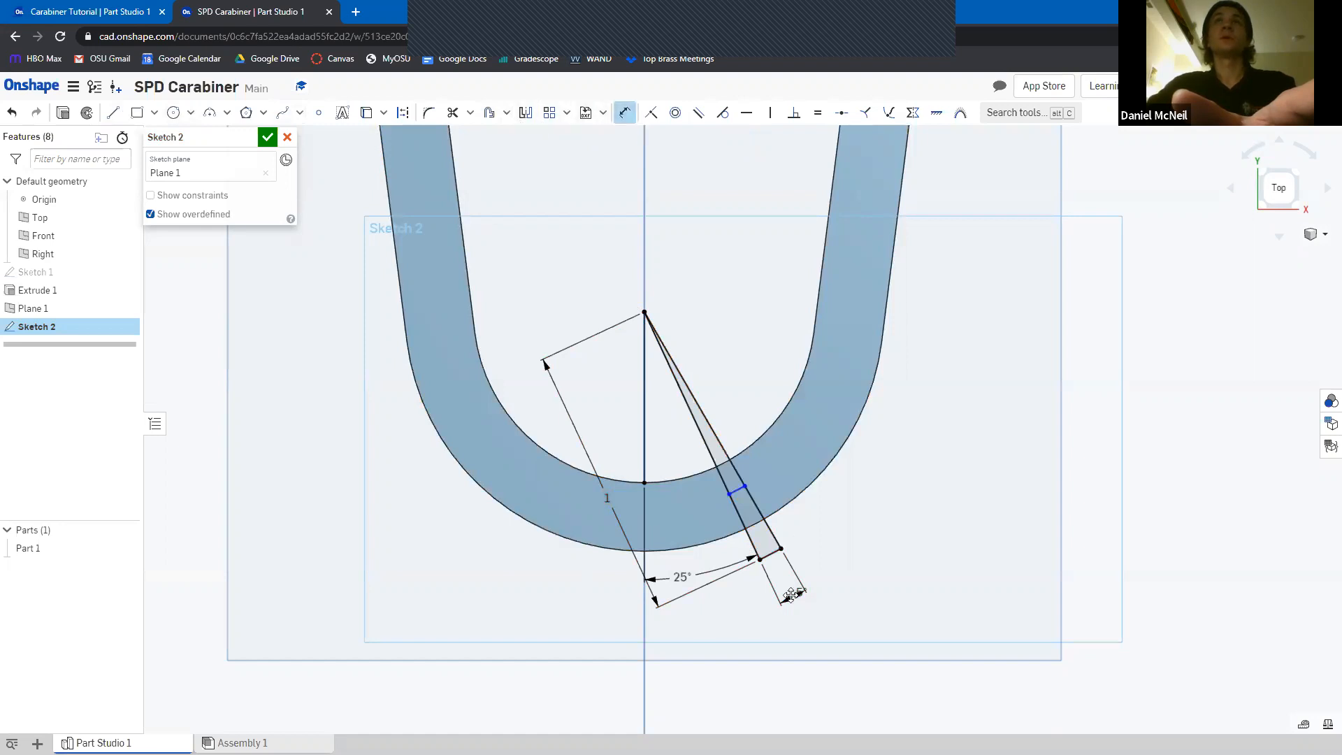
left_click(729, 494)
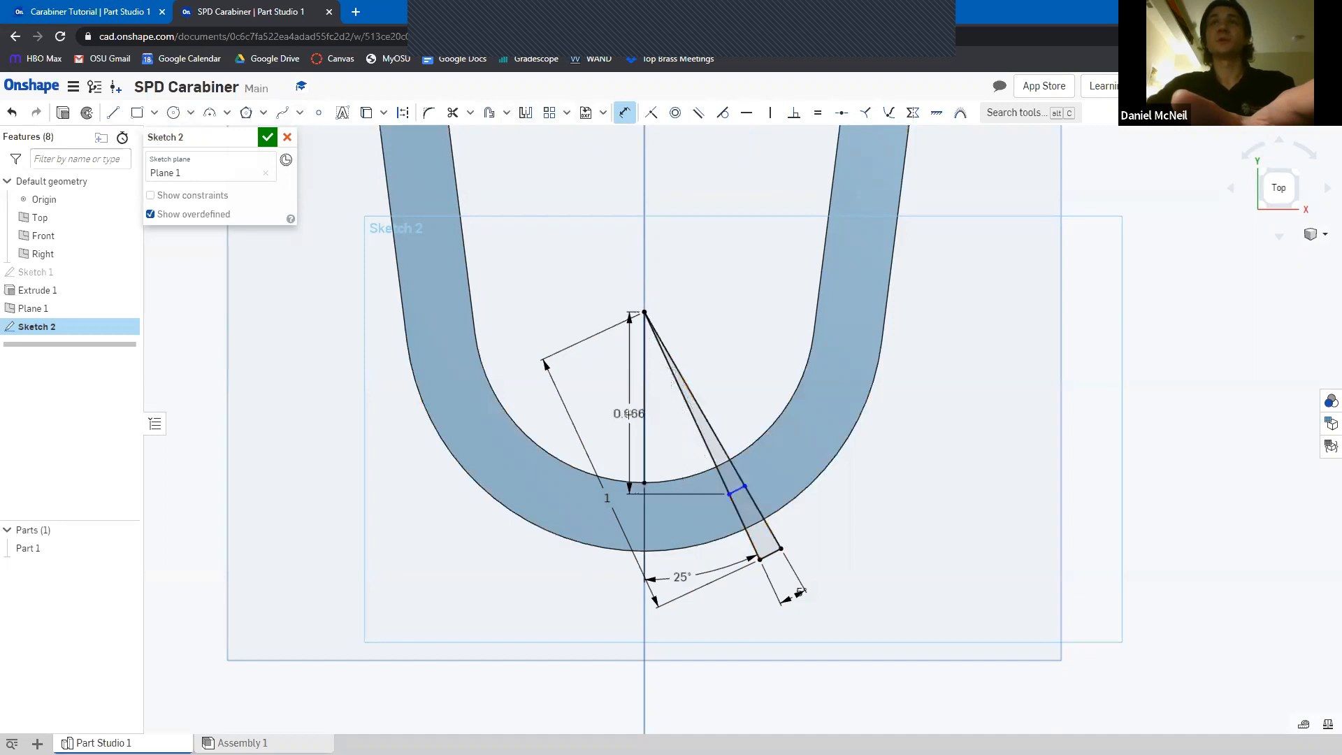
left_click(668, 440)
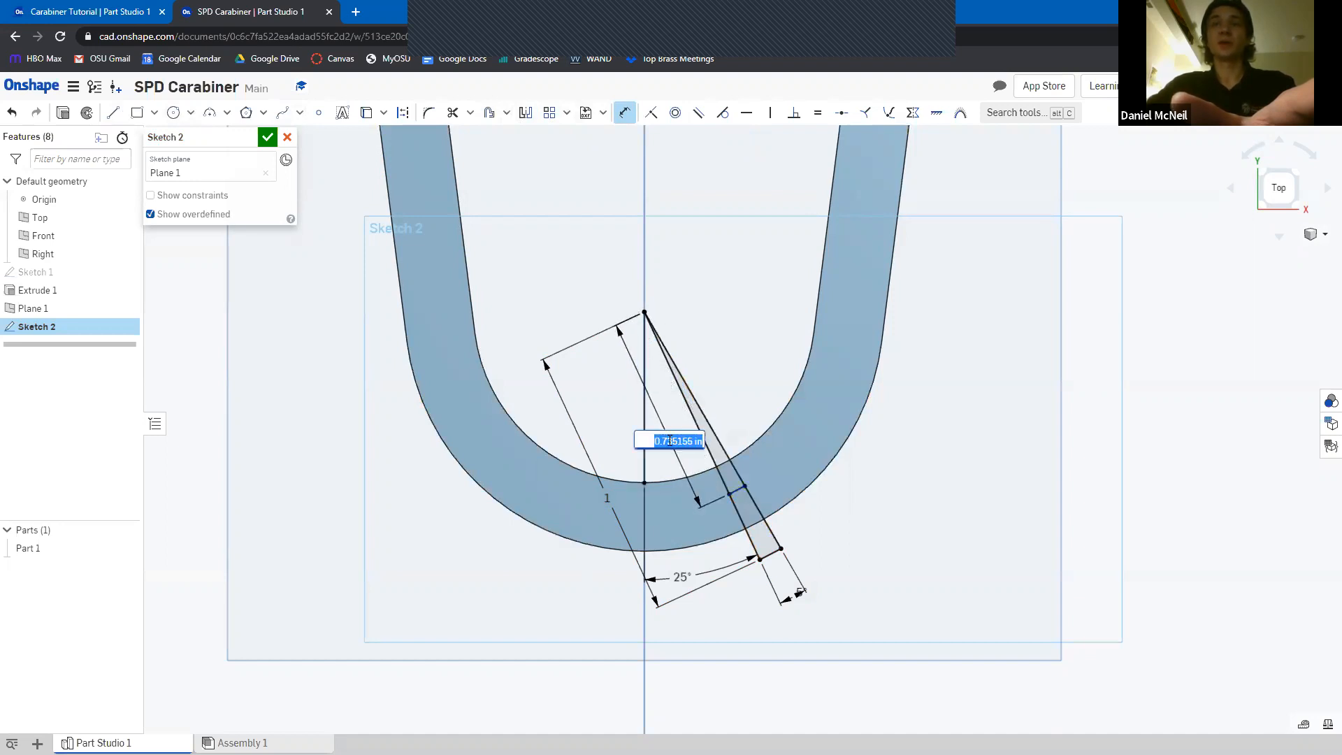
type(".74")
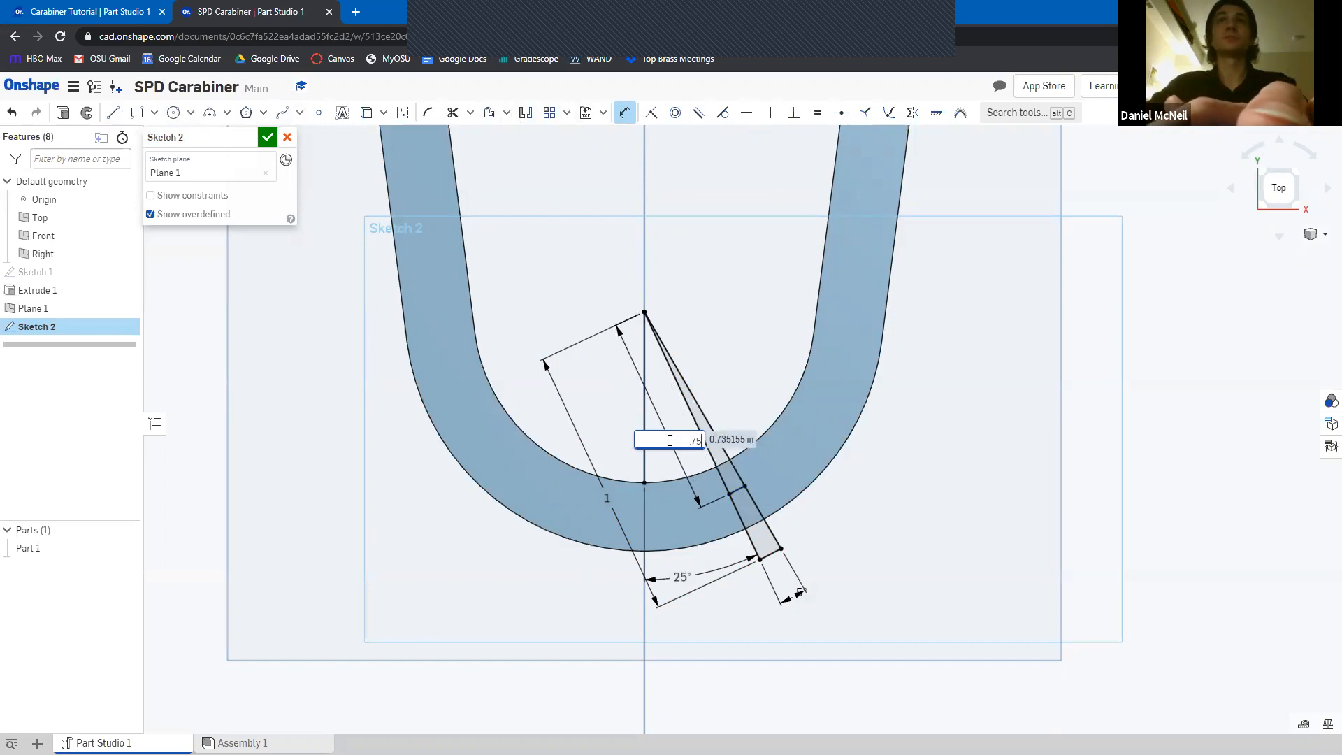
key("Return")
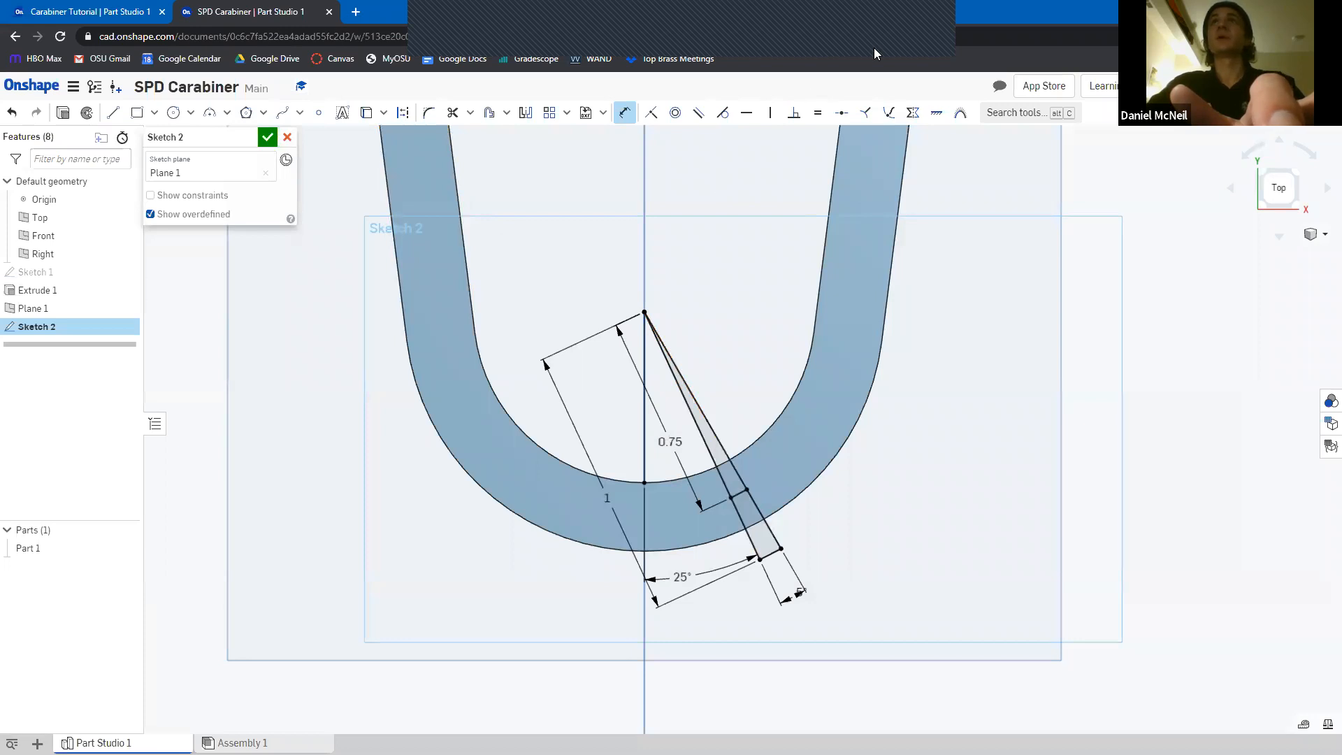
Consult the reference model in the Carabiner Tutorial document, returning to the SPD Carabiner document
left_click(922, 26)
left_click(985, 197)
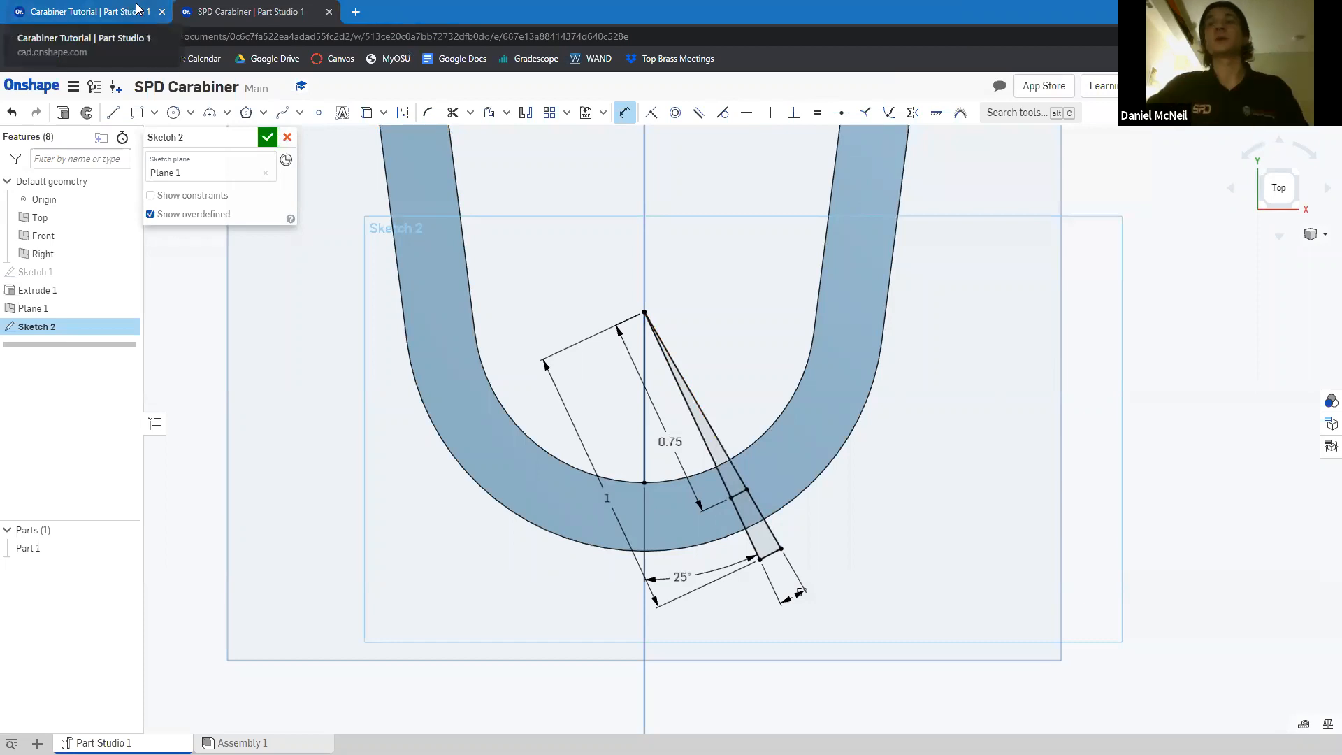
left_click(101, 12)
mouse_move(958, 587)
right_mouse_down()
mouse_move(964, 649)
mouse_move(967, 614)
mouse_move(946, 596)
mouse_move(980, 617)
mouse_move(967, 623)
right_mouse_up()
left_click(251, 11)
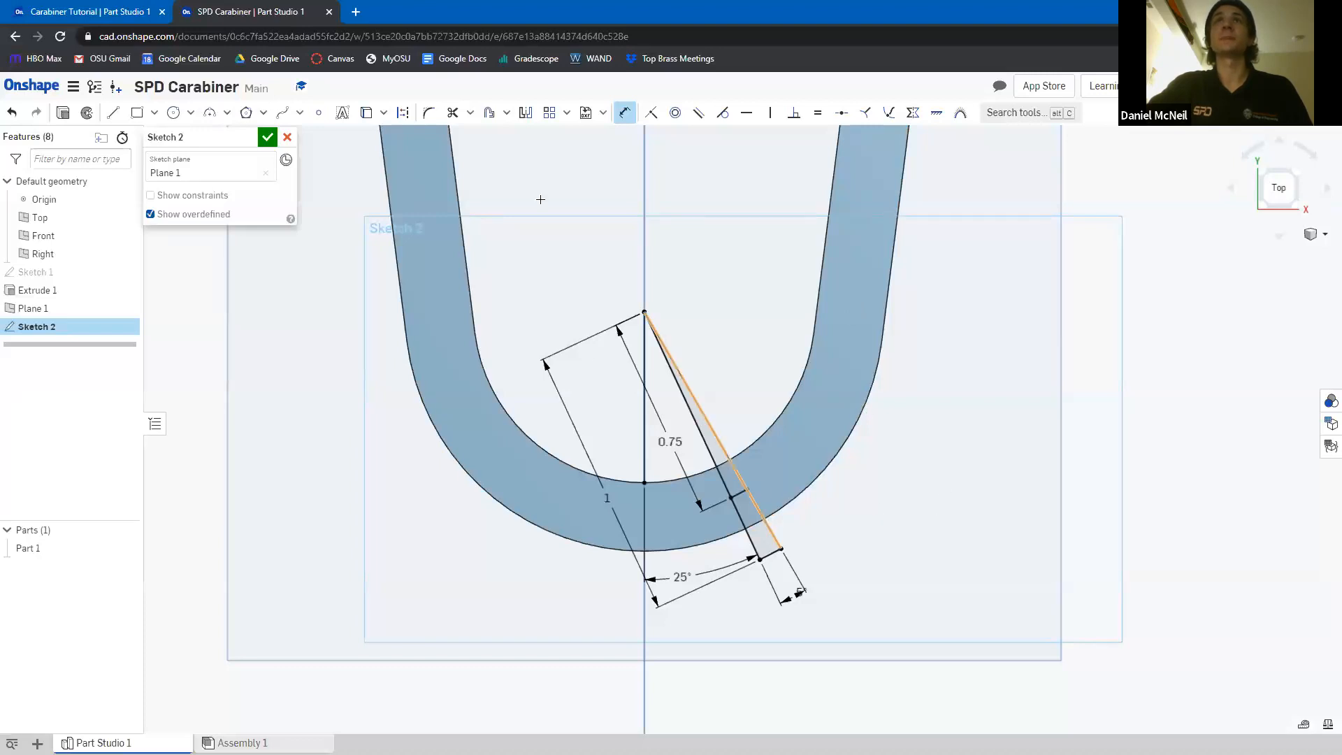
Start a circular sketch pattern of all the wedge's lines and place the pattern centre on the wedge's apex
left_click(567, 114)
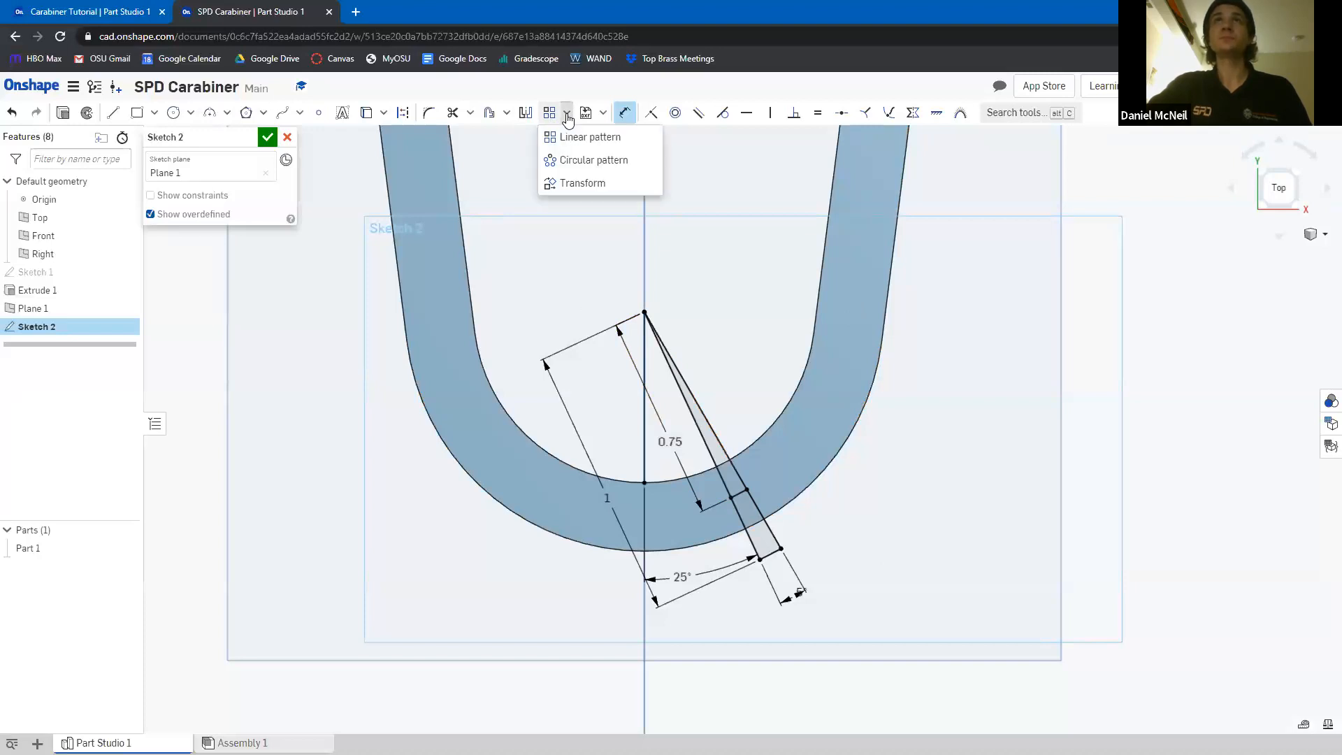
left_click(639, 167)
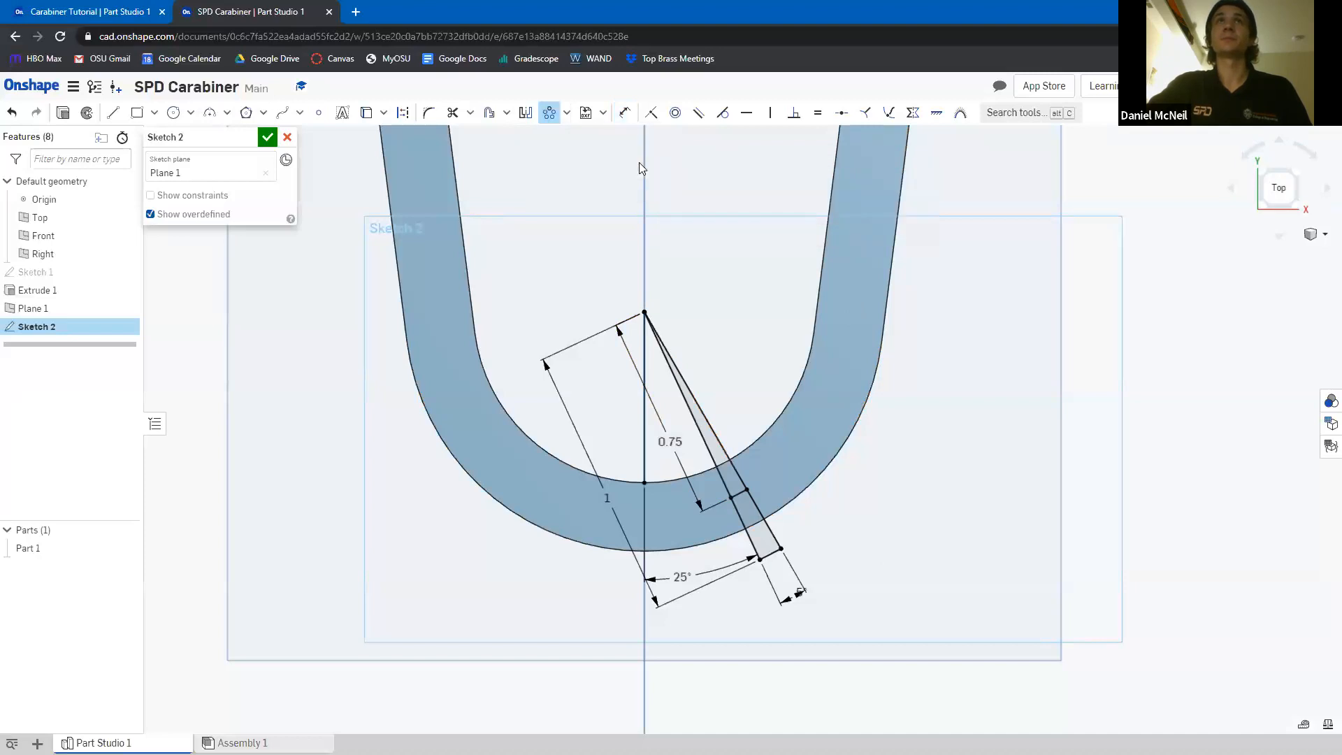
left_click(719, 475)
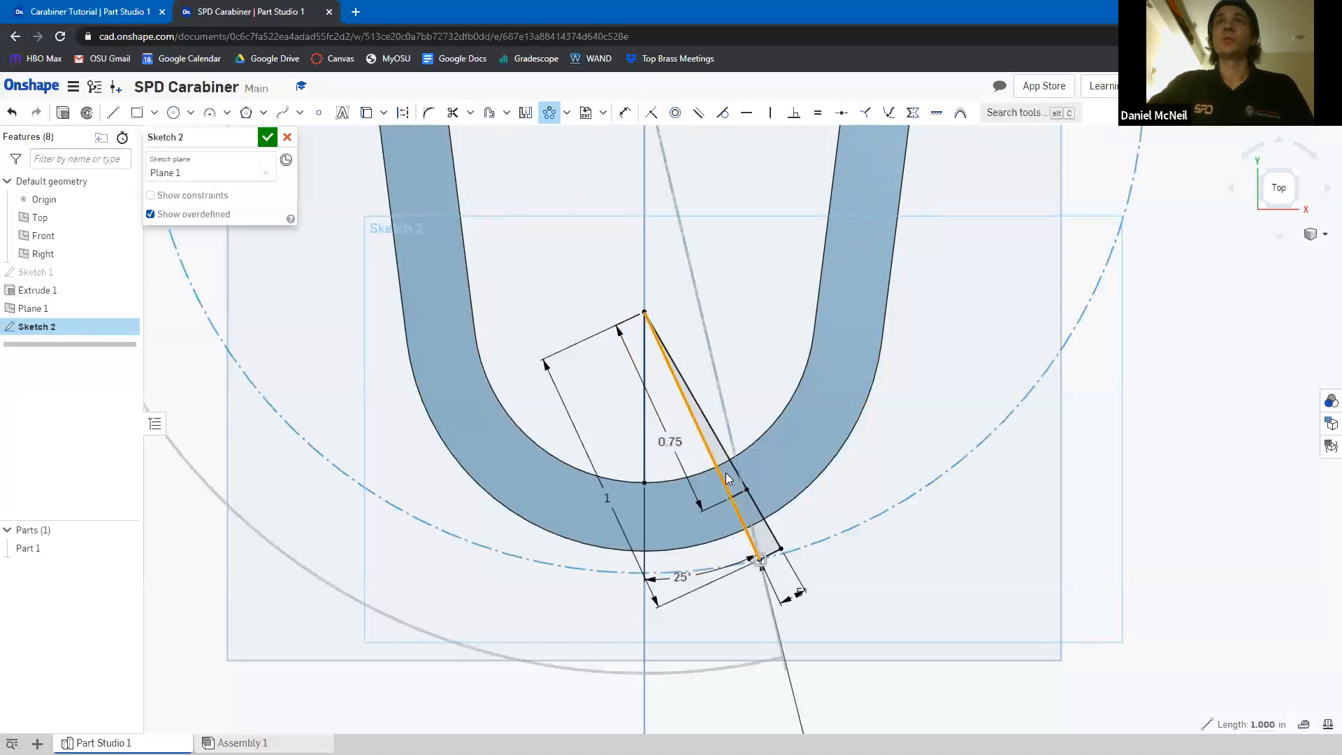
left_click(732, 467)
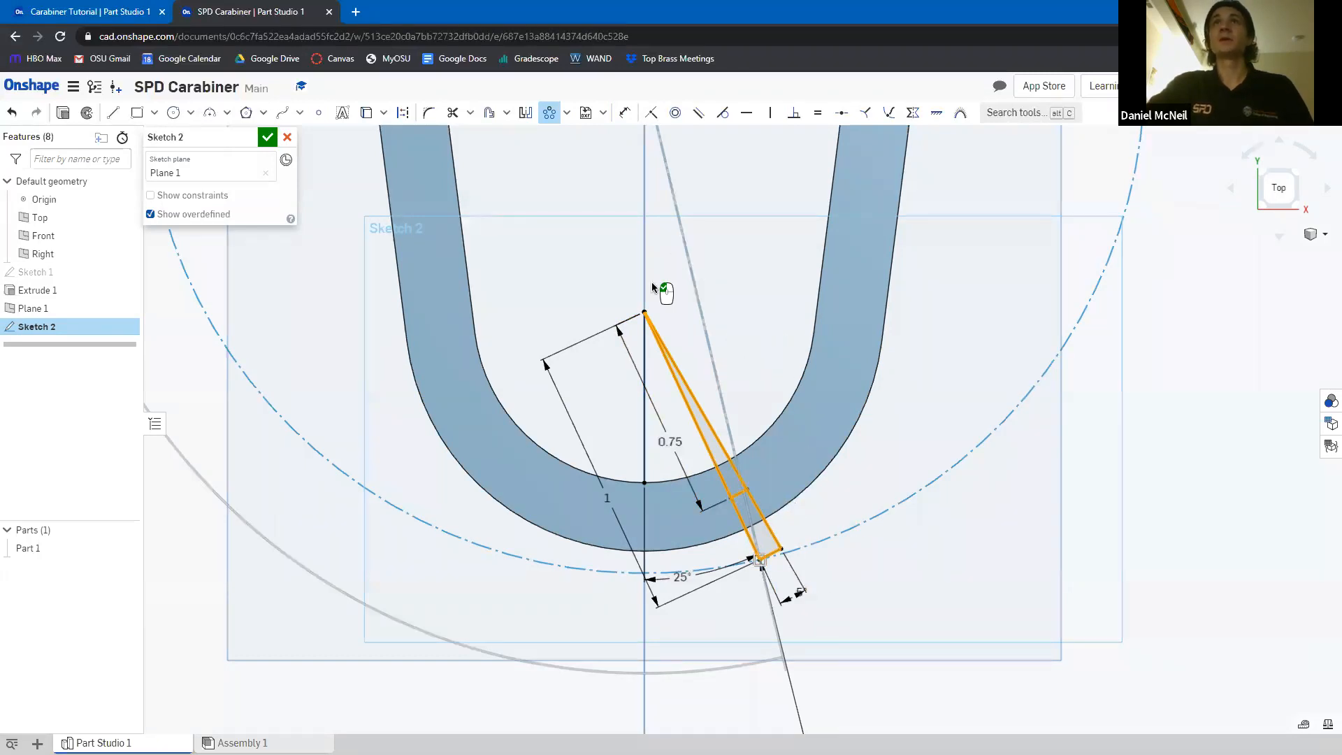
scroll(698, 283, "down", 3)
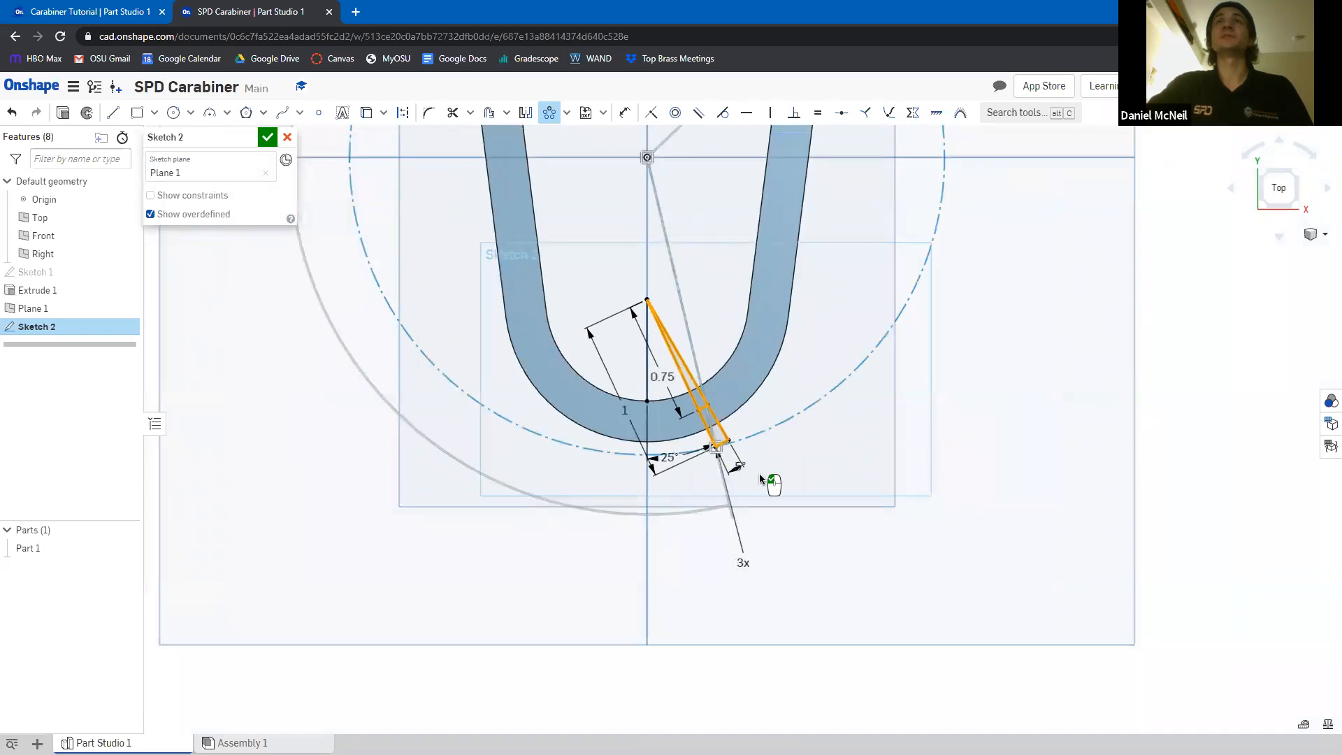
scroll(772, 485, "up", 2)
scroll(782, 493, "down", 5)
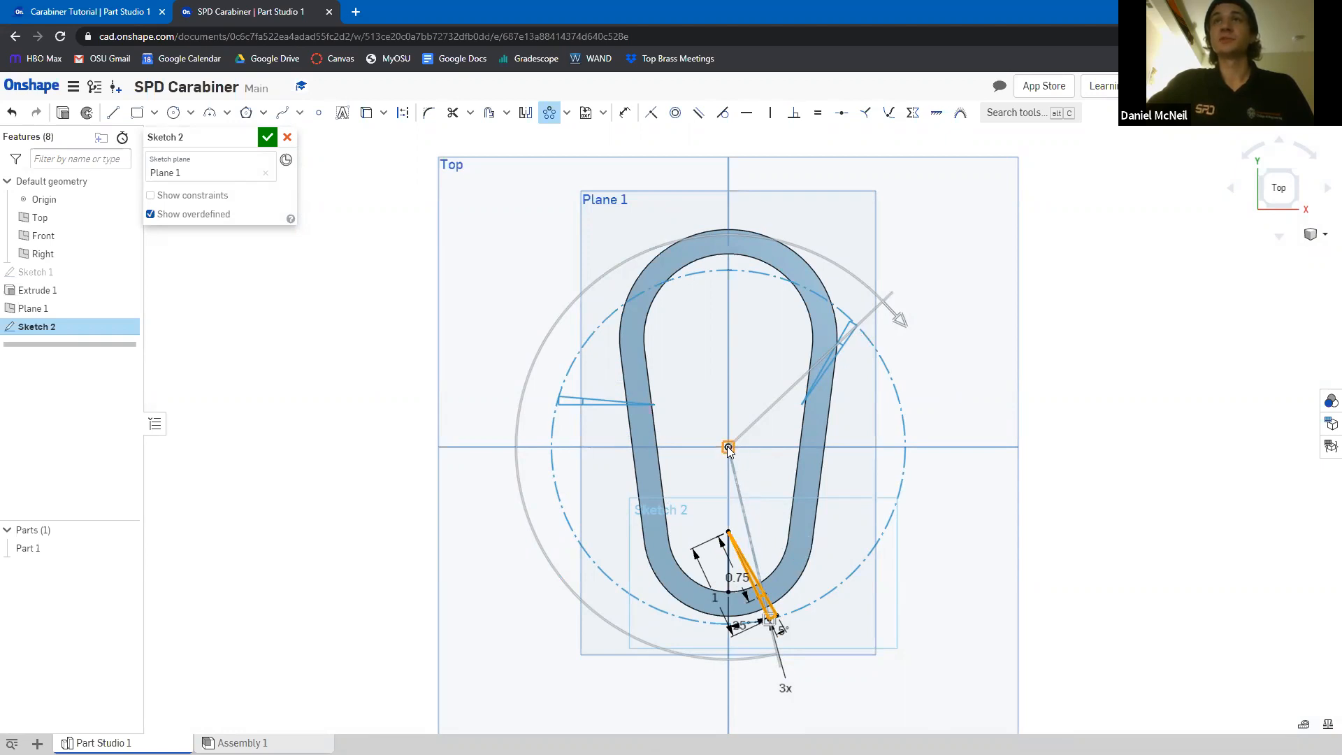
left_click_drag(728, 460, 730, 534)
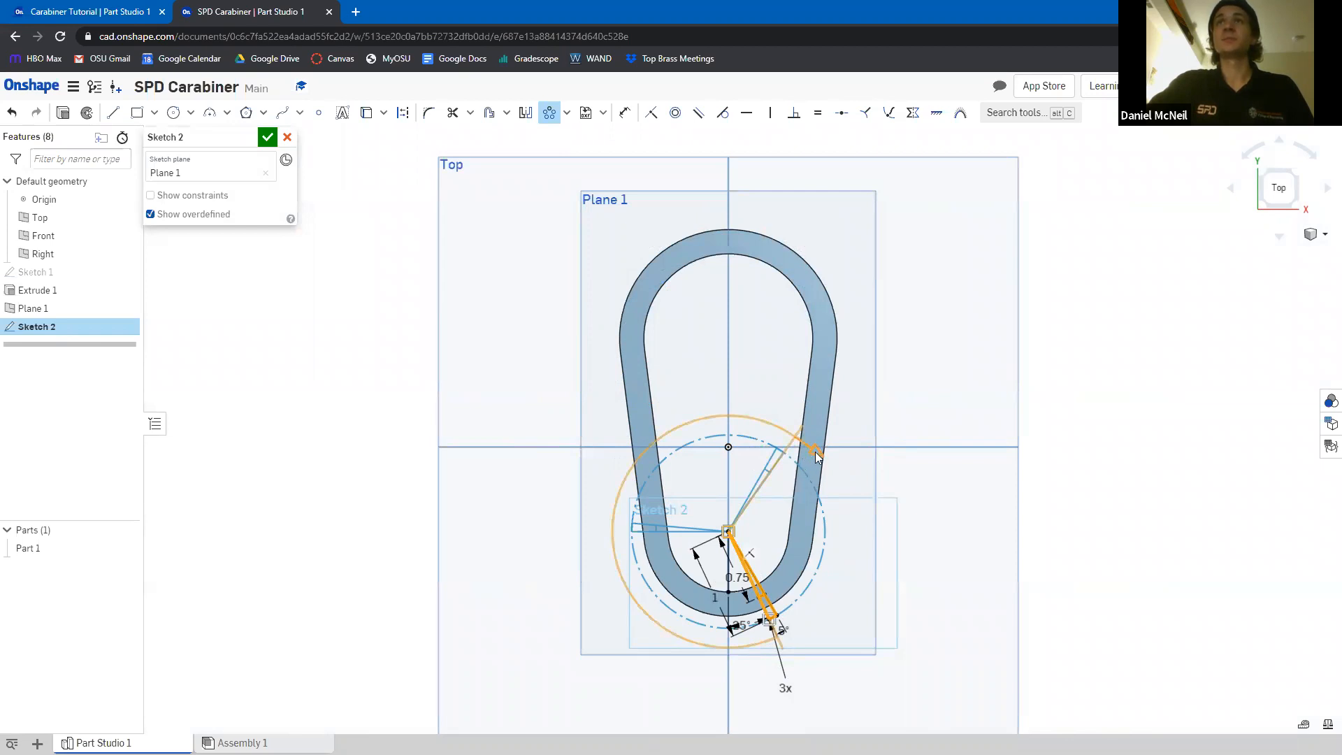
Spread the three wedge instances counterclockwise over a total angle of 30 degrees and complete the circular pattern
left_click_drag(810, 453, 610, 517)
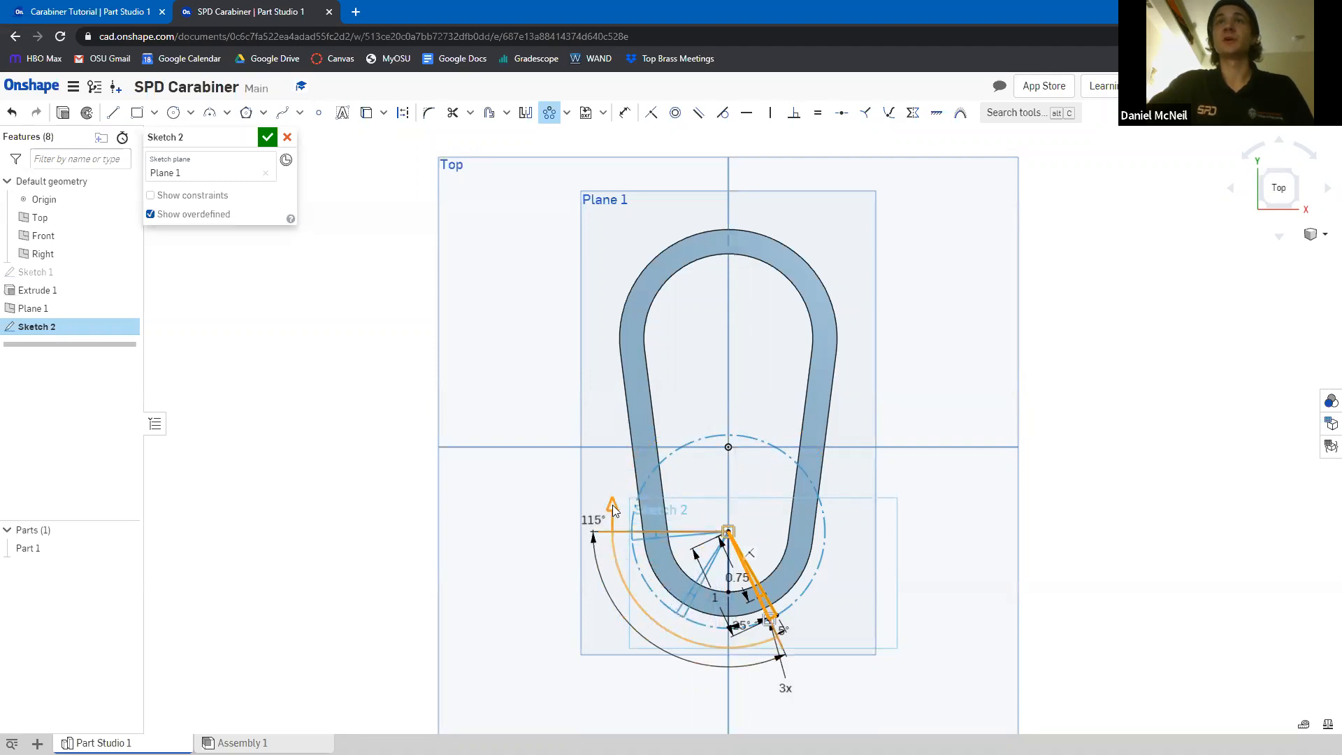
left_click(613, 505)
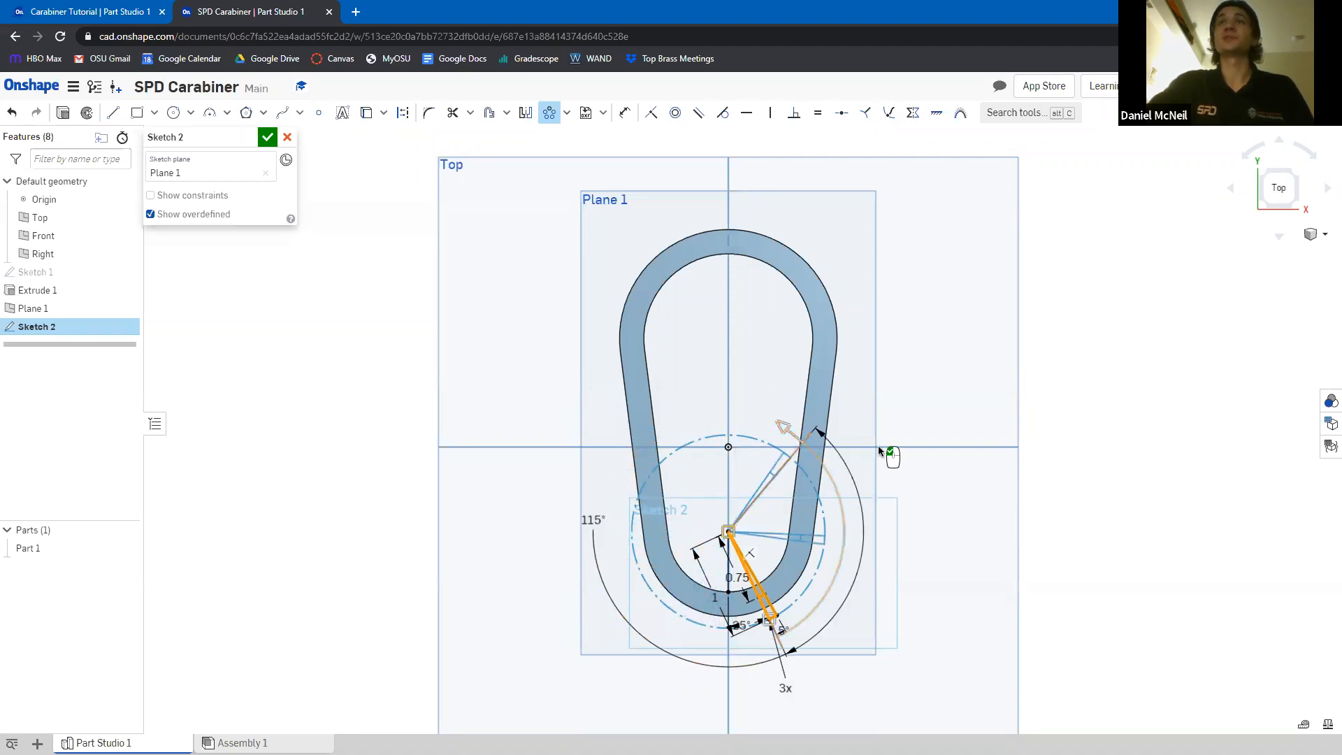
left_click_drag(787, 435, 862, 572)
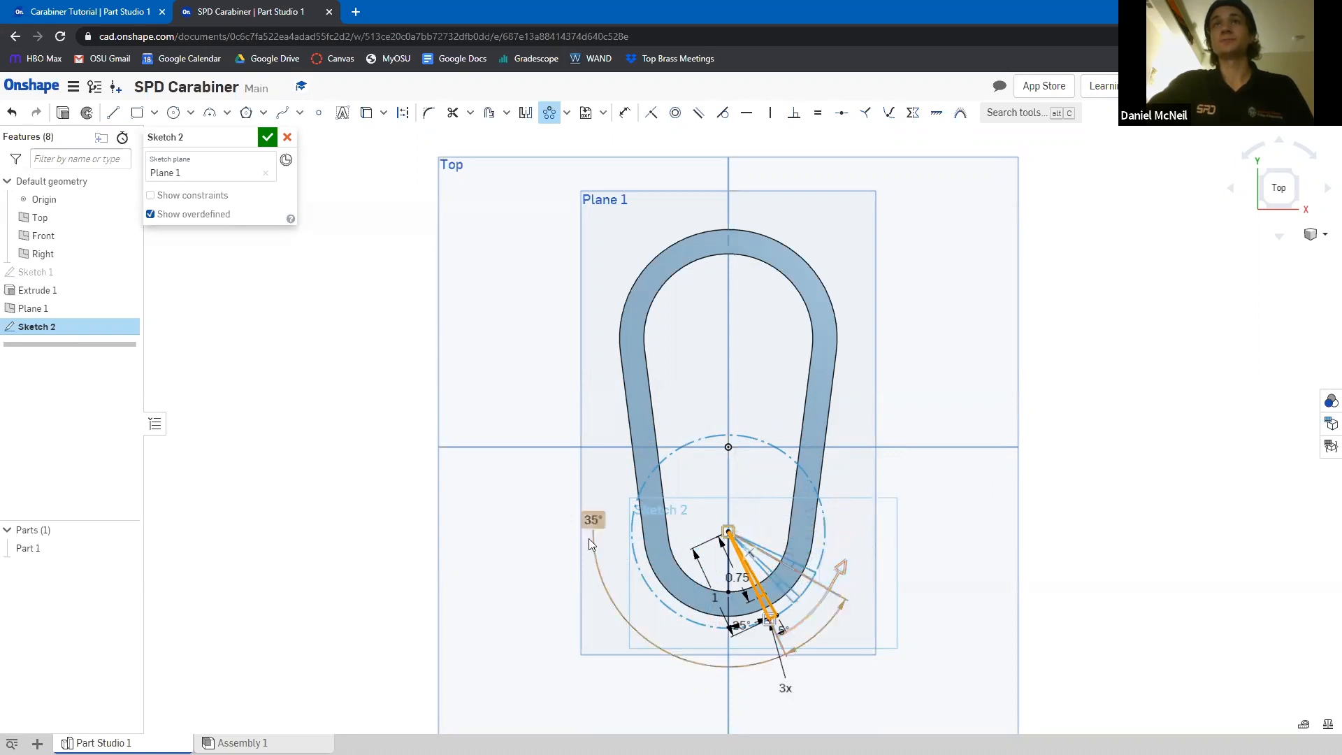
mouse_move(850, 654)
left_mouse_down()
mouse_move(827, 626)
mouse_move(839, 644)
left_mouse_up()
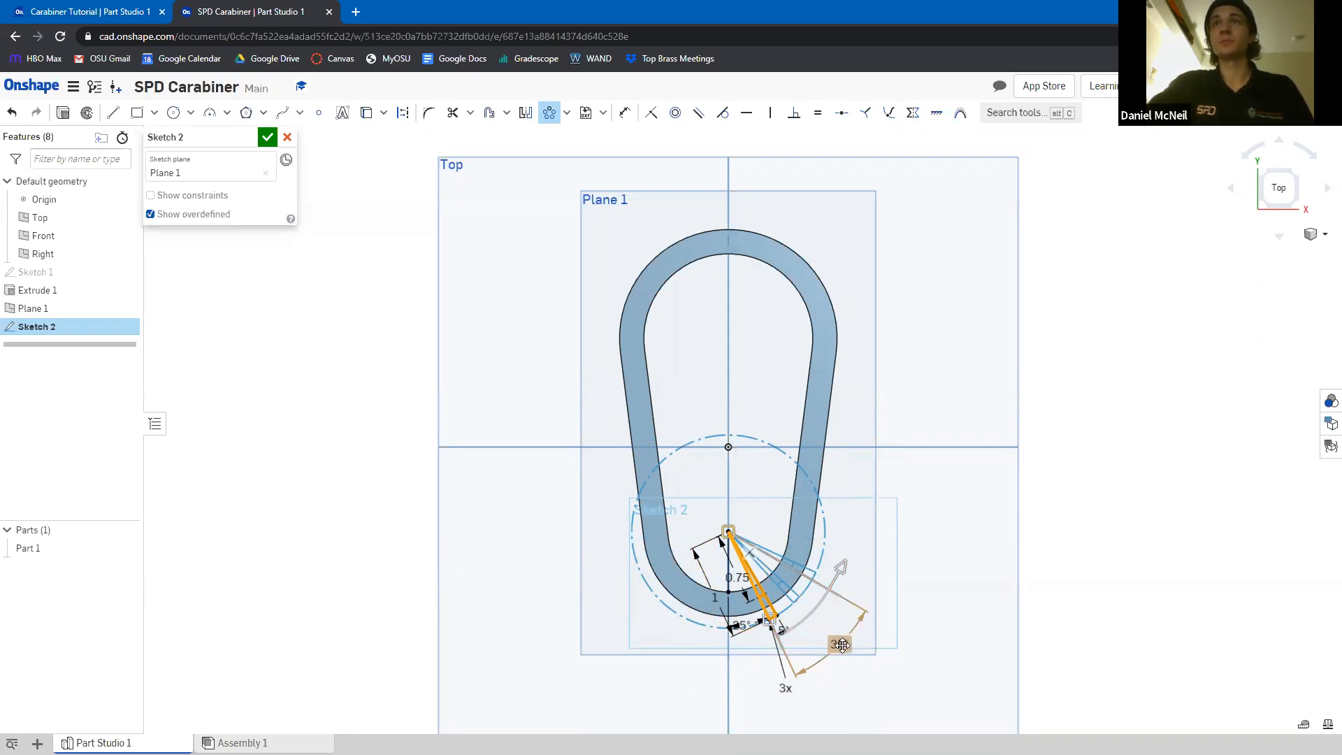
double_click(840, 644)
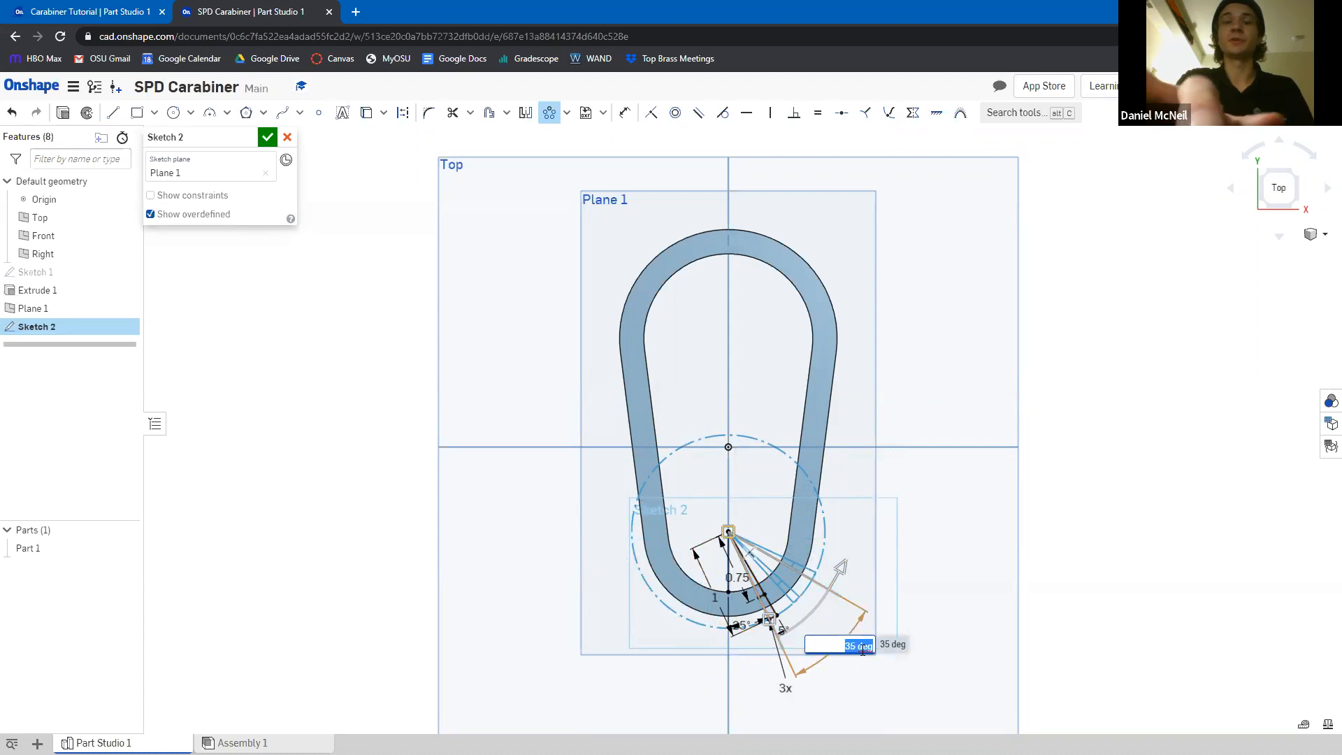
type("30")
key("Return")
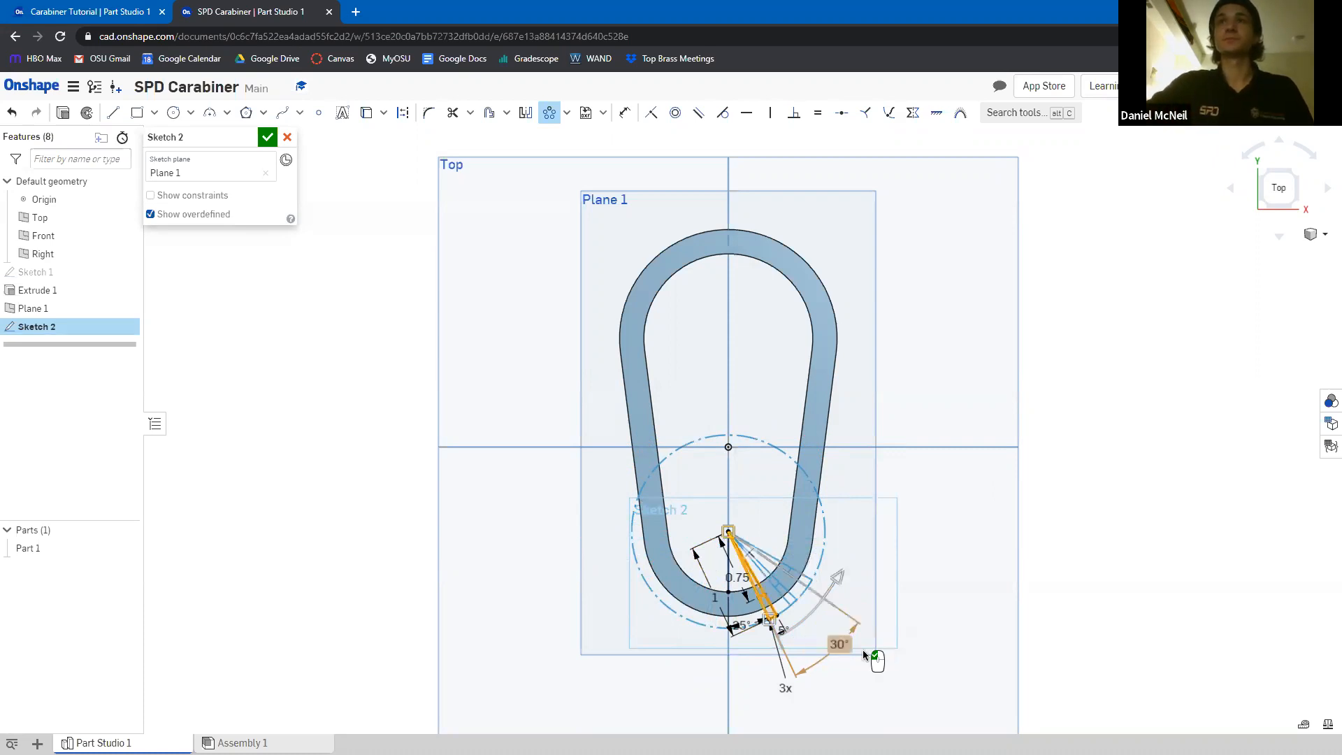
scroll(808, 606, "up", 4)
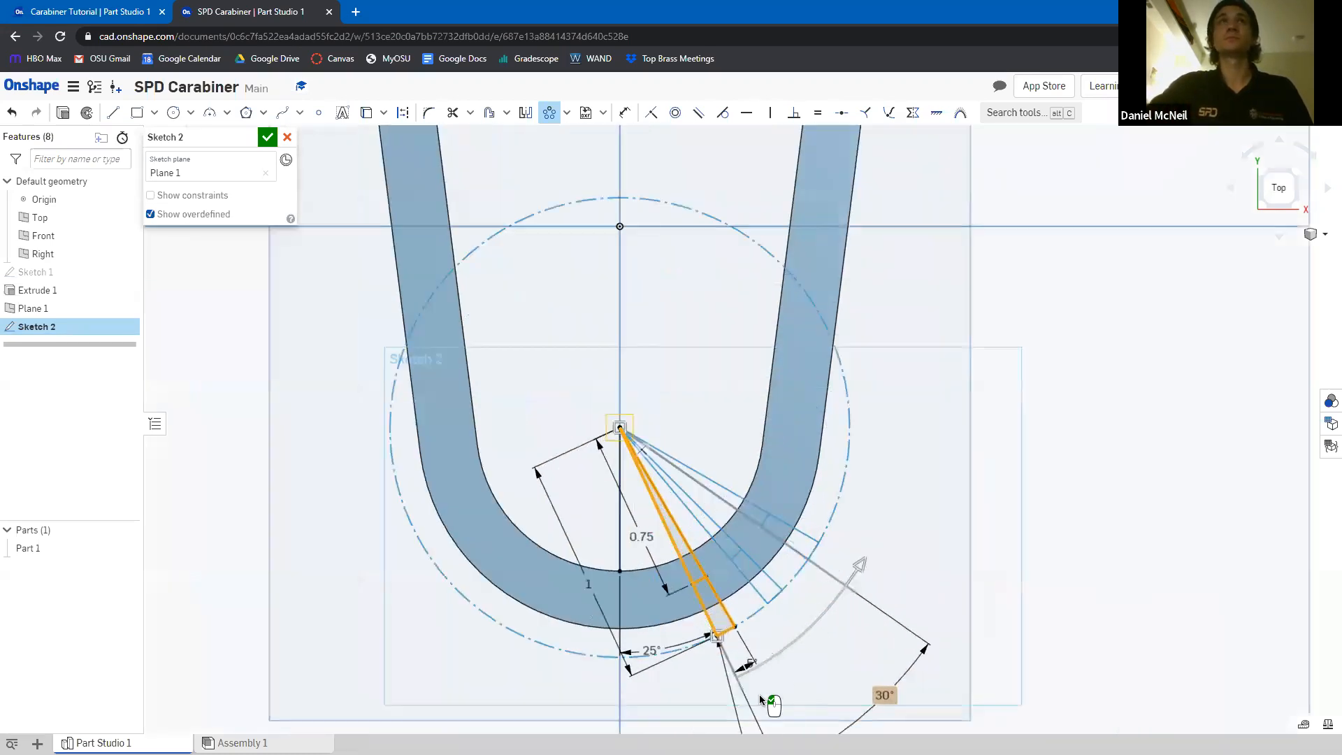
scroll(769, 703, "down", 3)
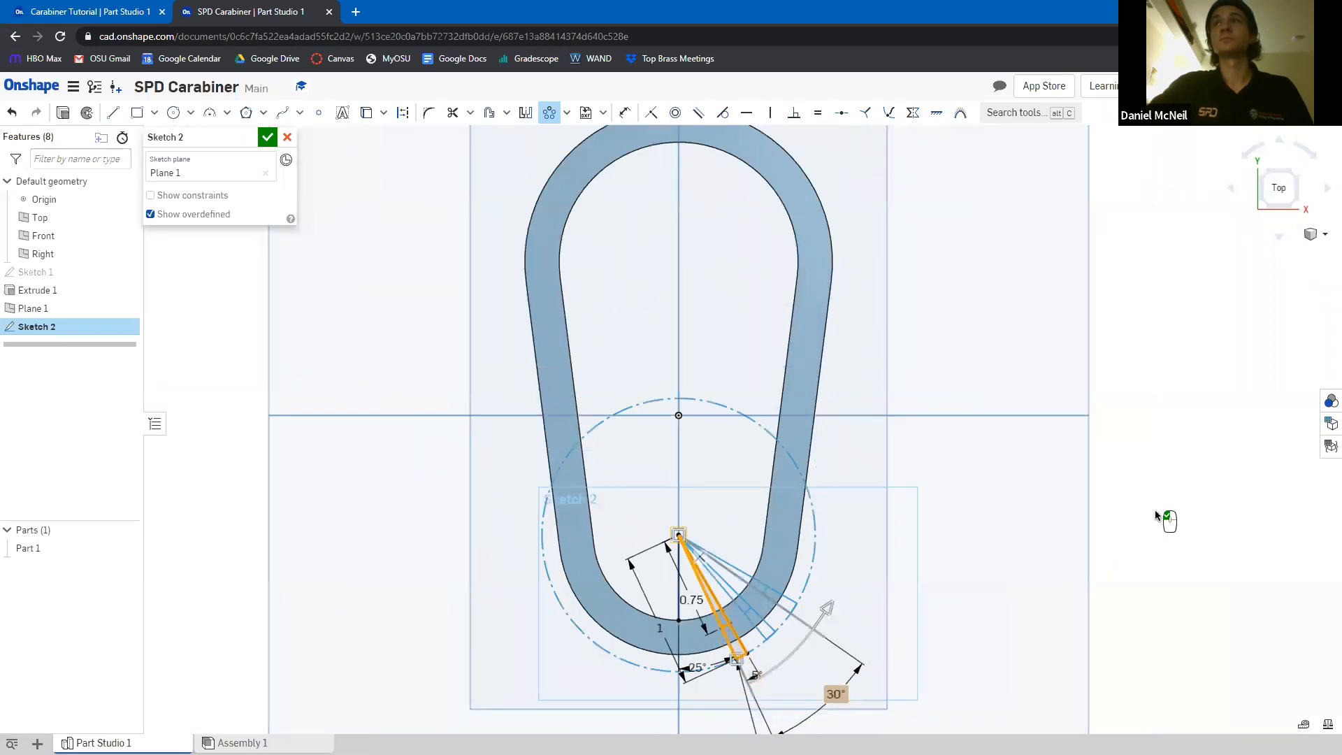
left_click(1132, 473)
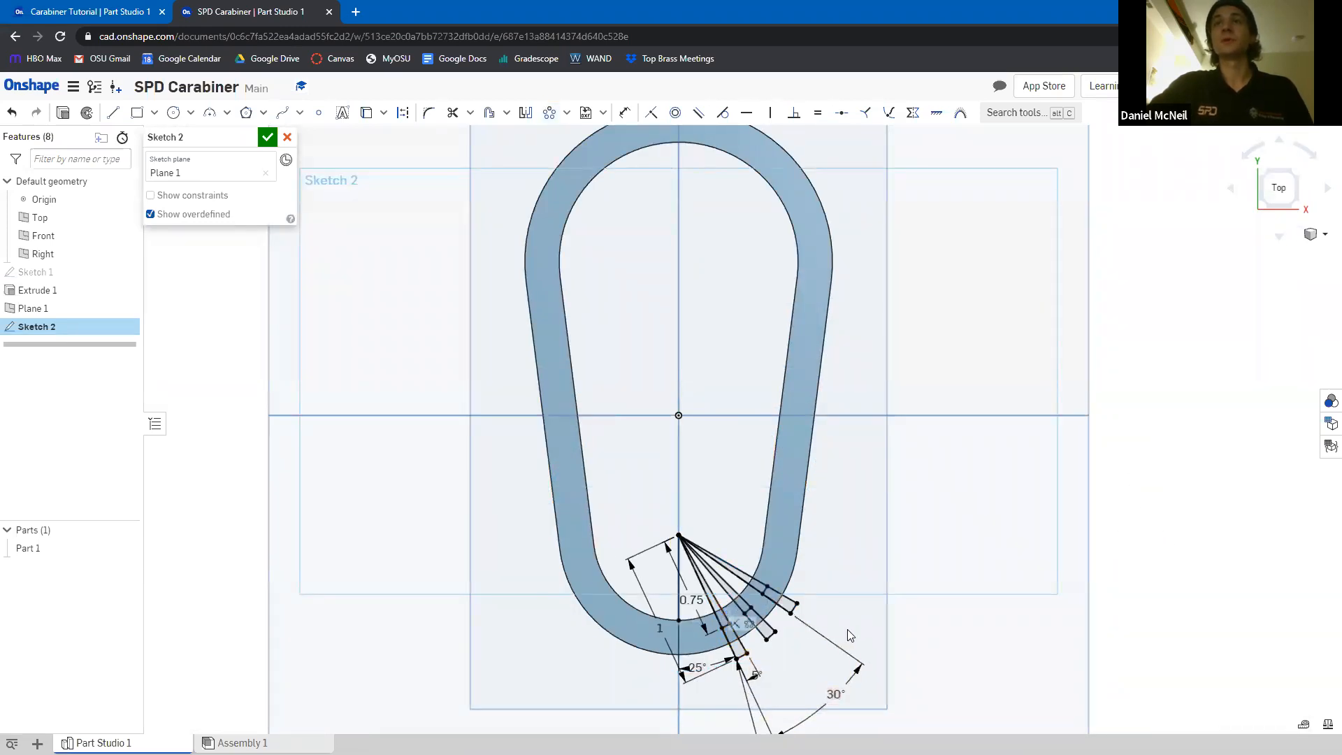
Start a Remove extrude using only the inner regions of the two outer wedges and the outer region of the middle wedge
scroll(863, 557, "up", 5)
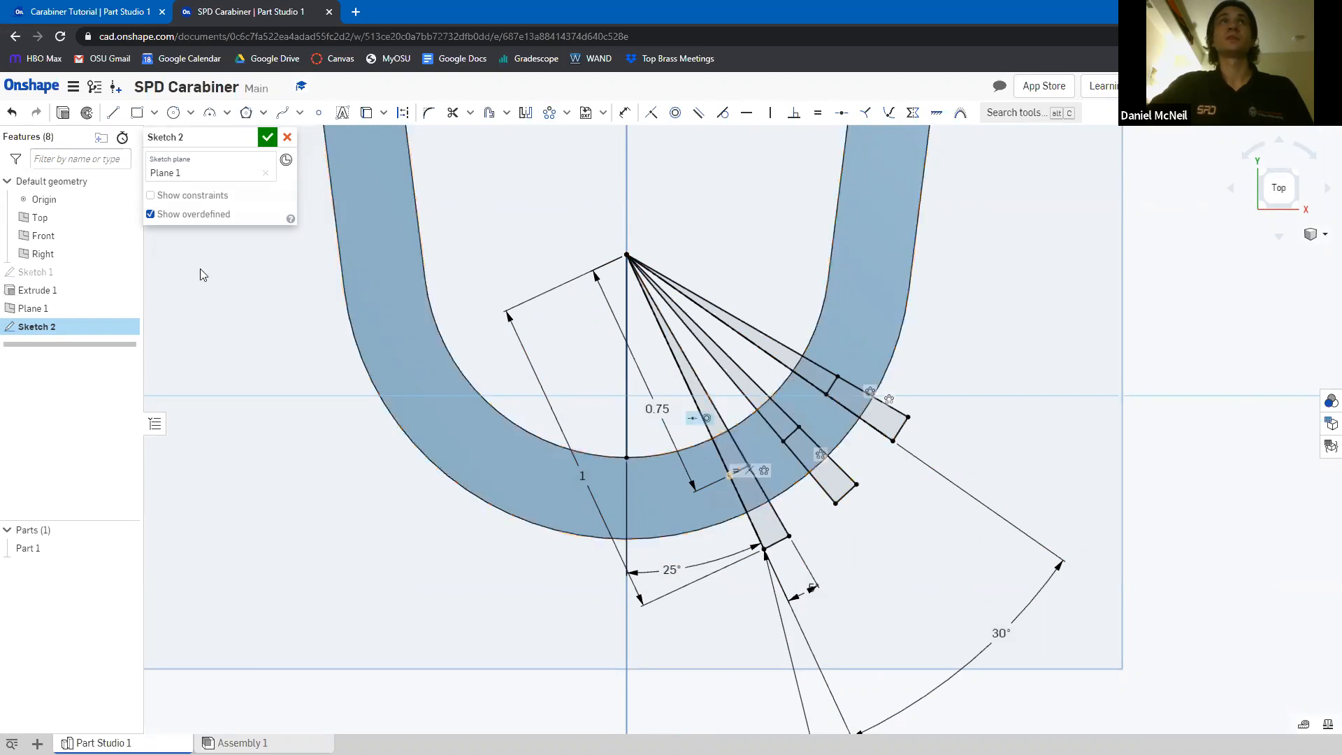
left_click(62, 114)
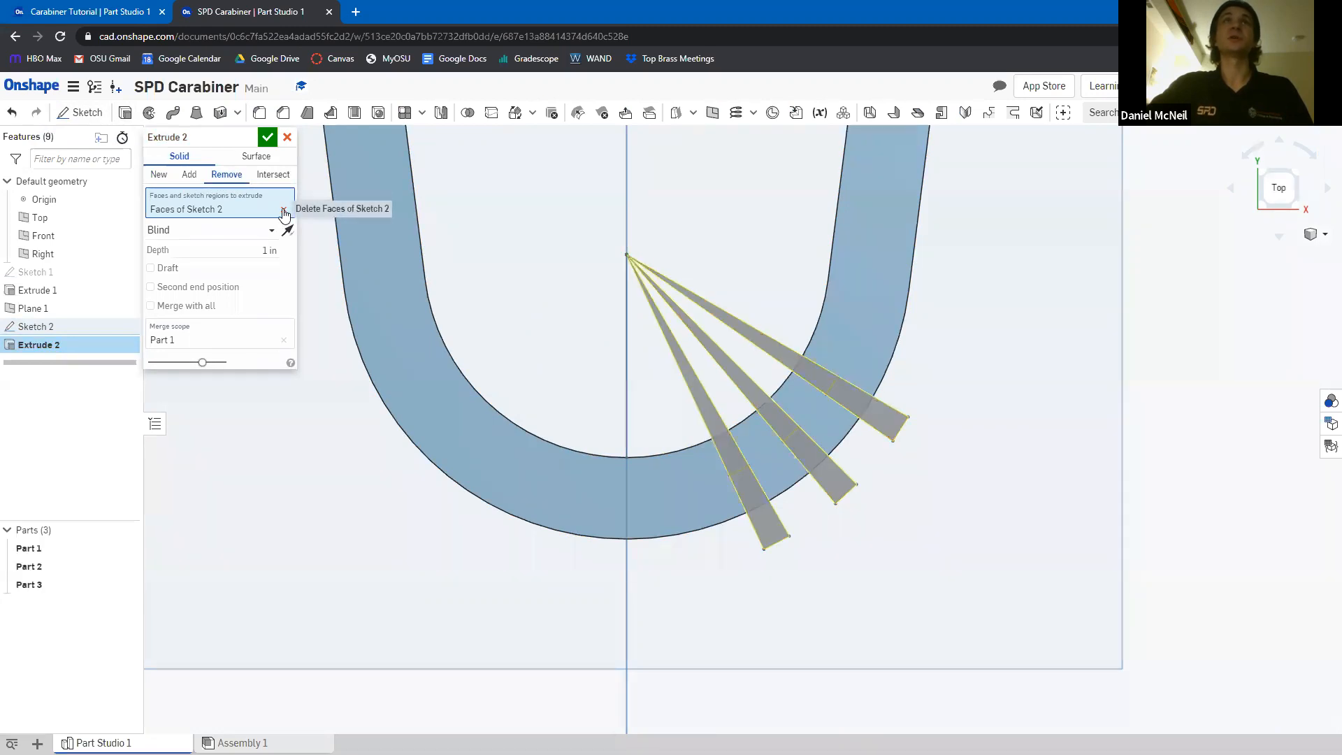
left_click(283, 210)
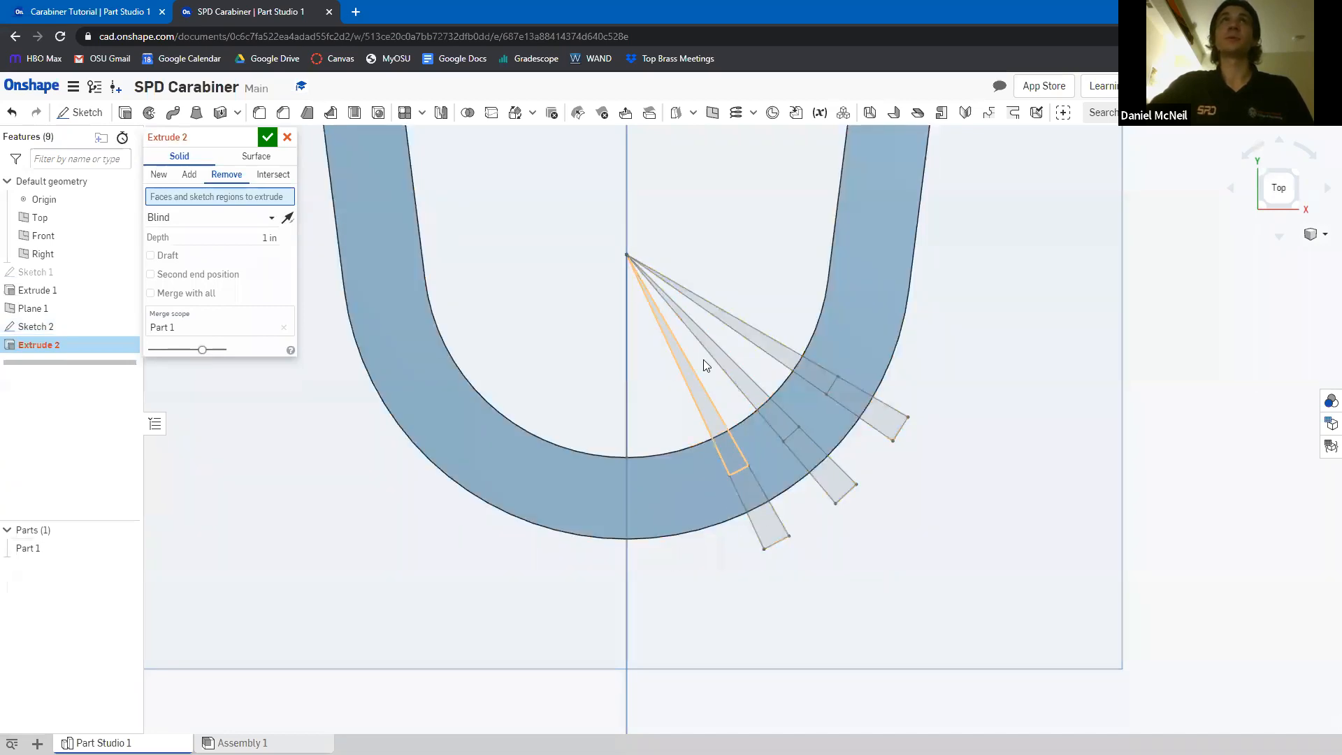
left_click(732, 456)
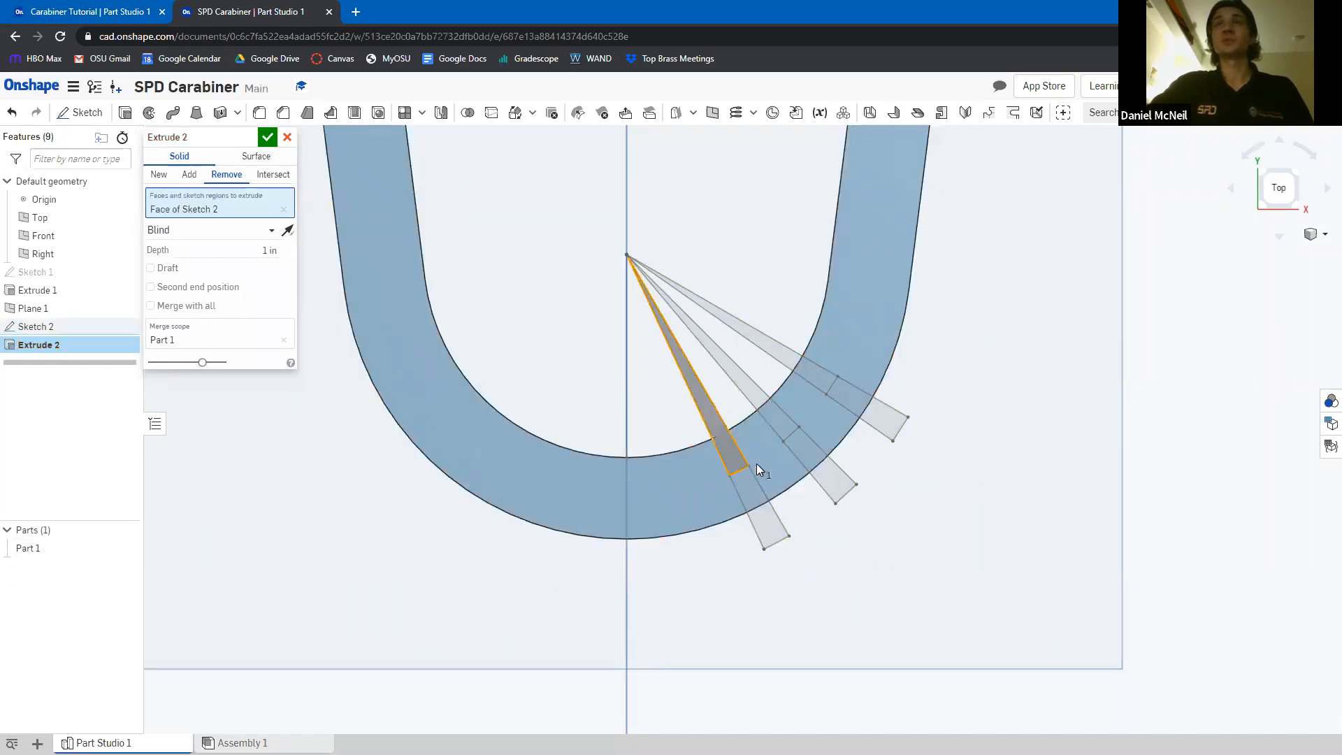
left_click(810, 461)
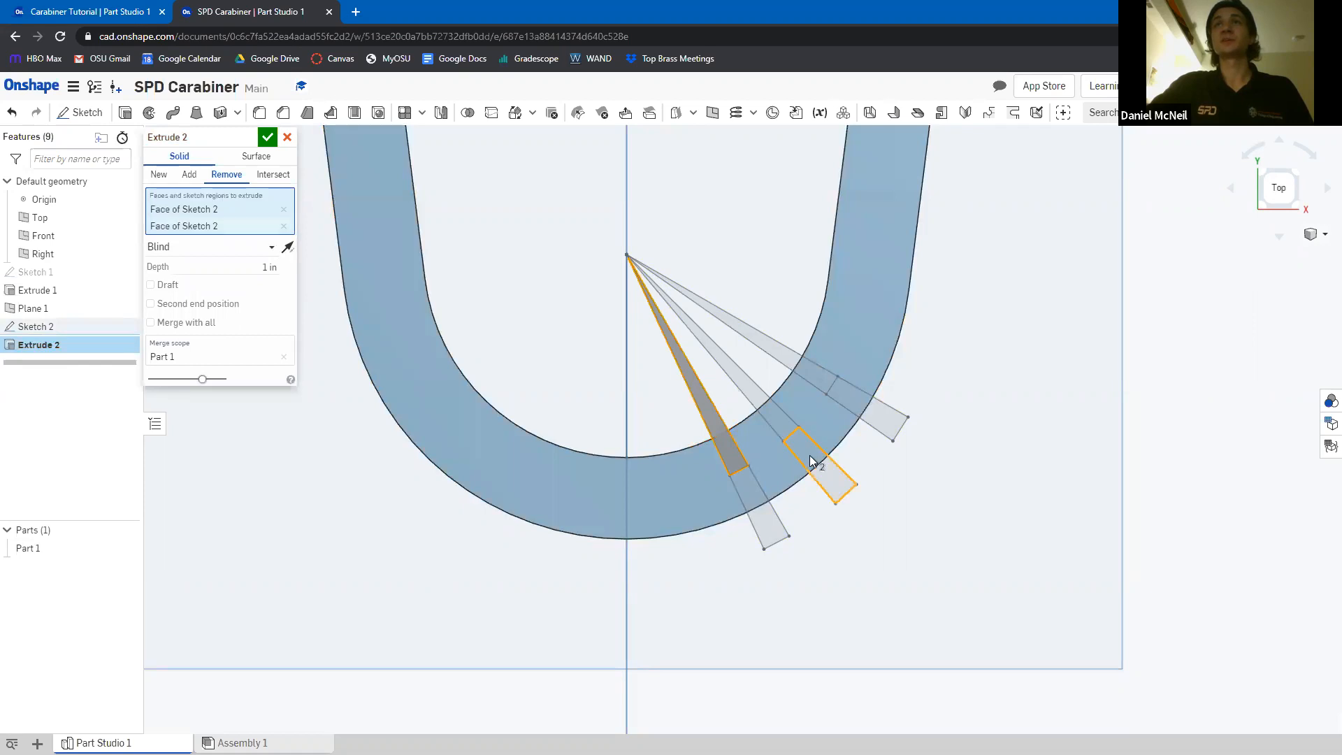
left_click(810, 378)
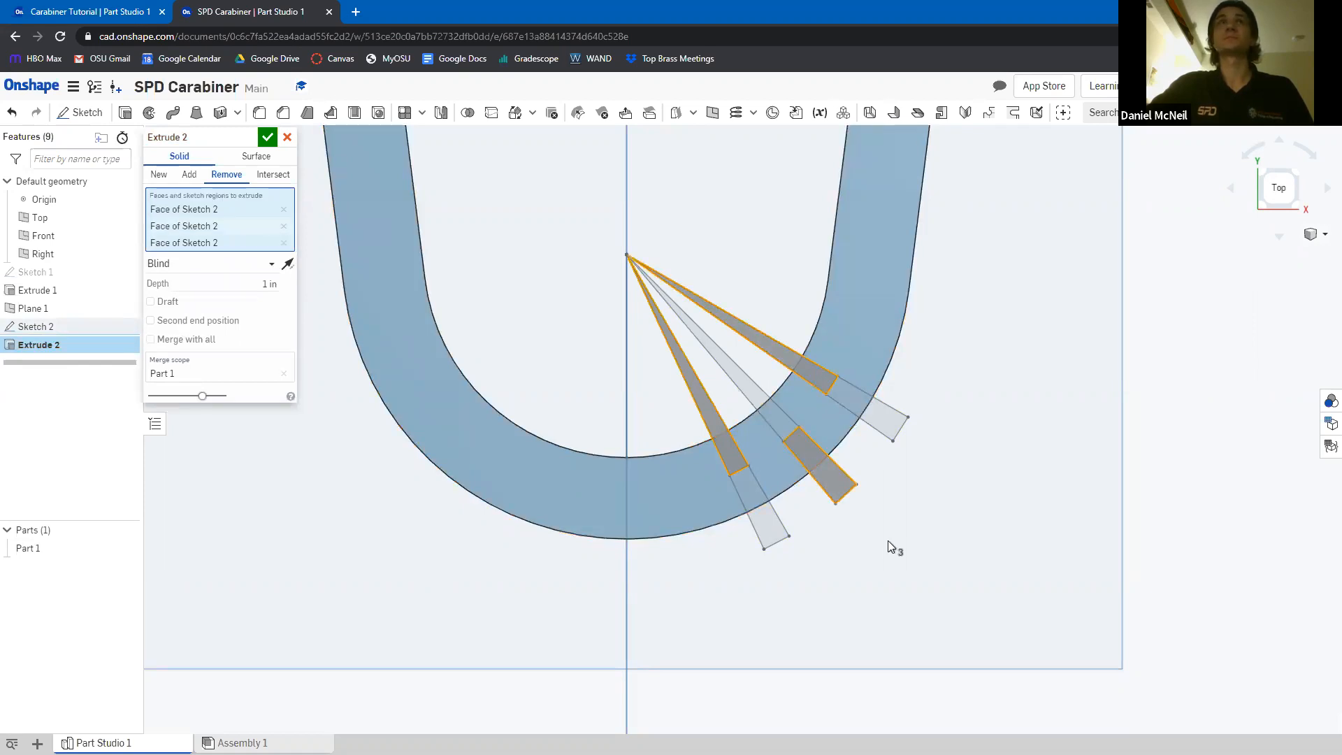
Set the wedge cut's end condition to Through all and complete the extrude
right_click_drag(929, 526, 939, 472)
left_click_drag(706, 632, 736, 499)
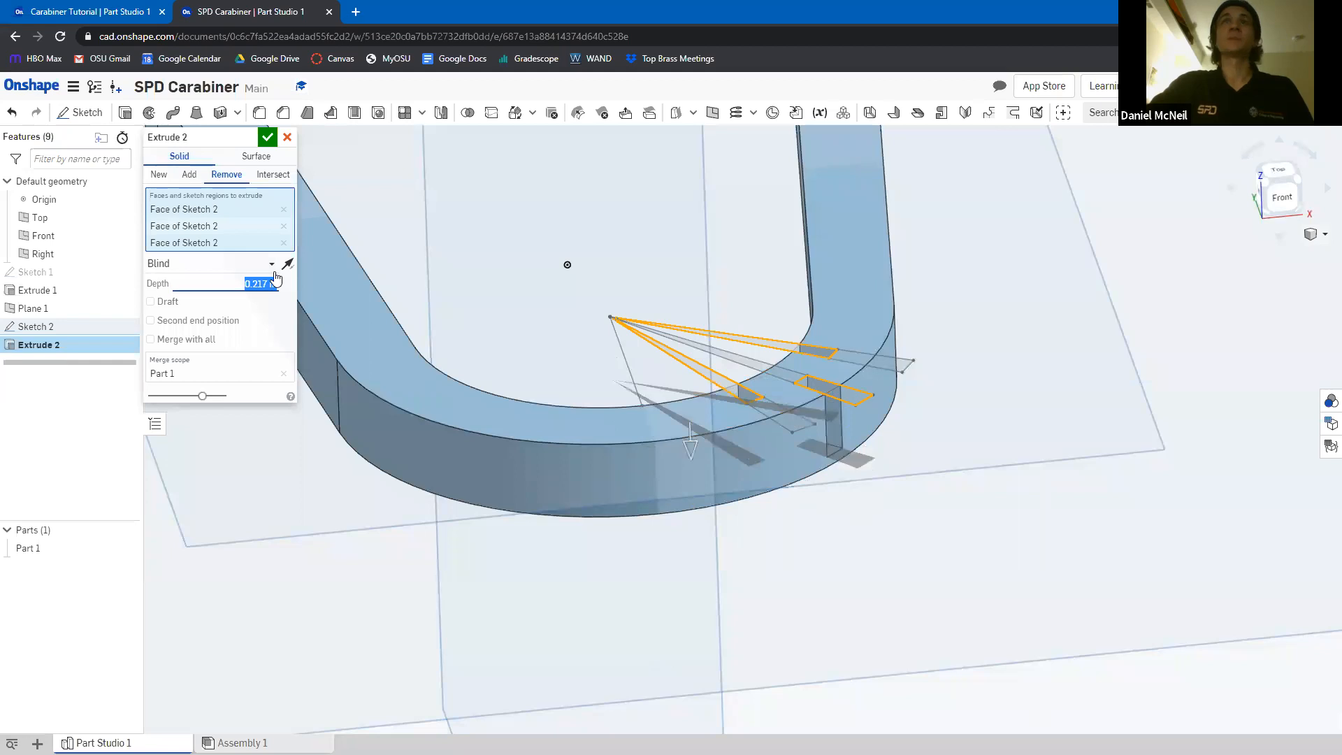
left_click(272, 264)
left_click(178, 392)
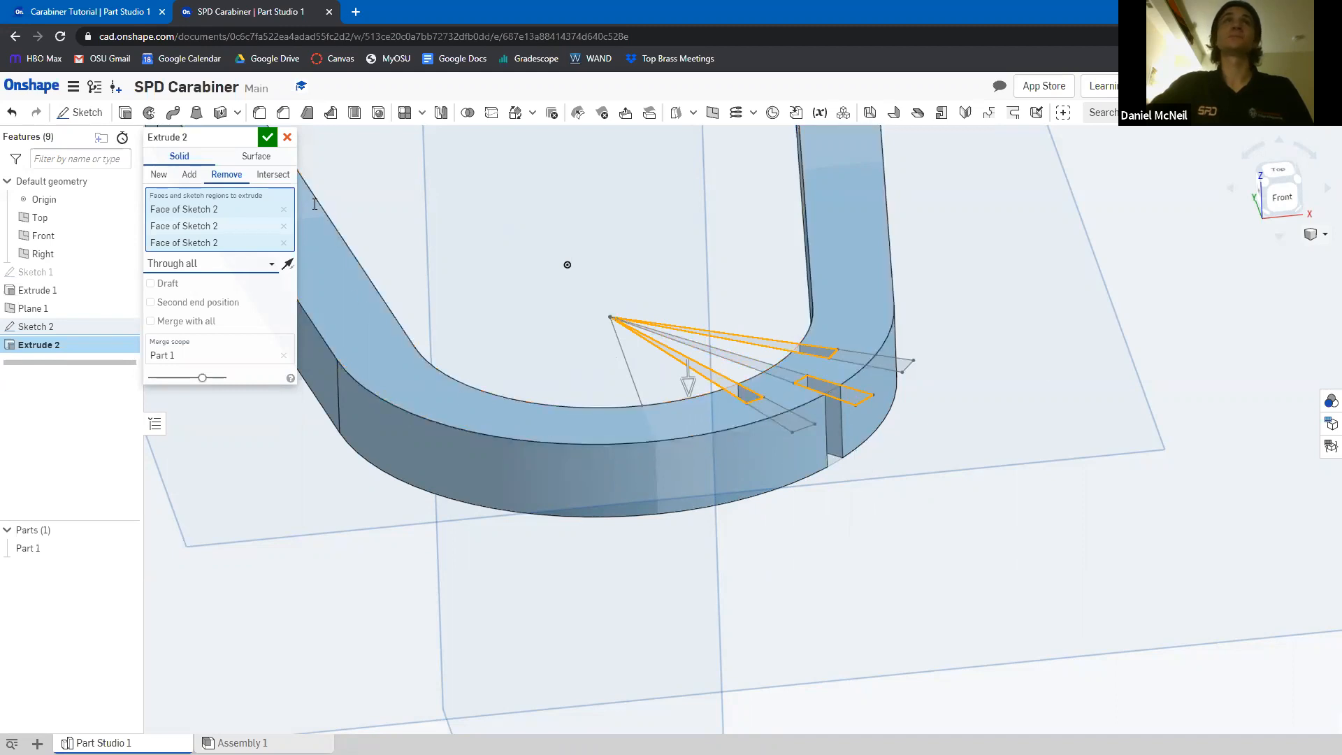
left_click(268, 138)
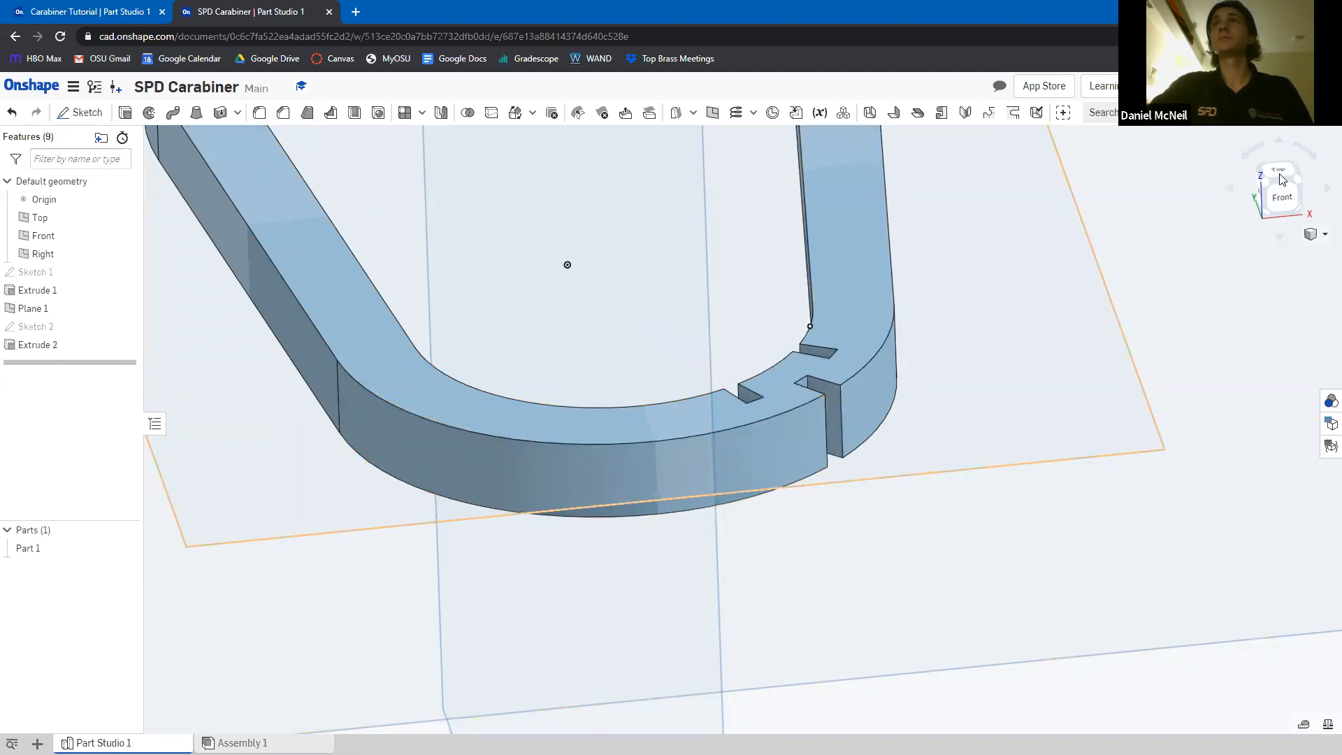
key("shift+5")
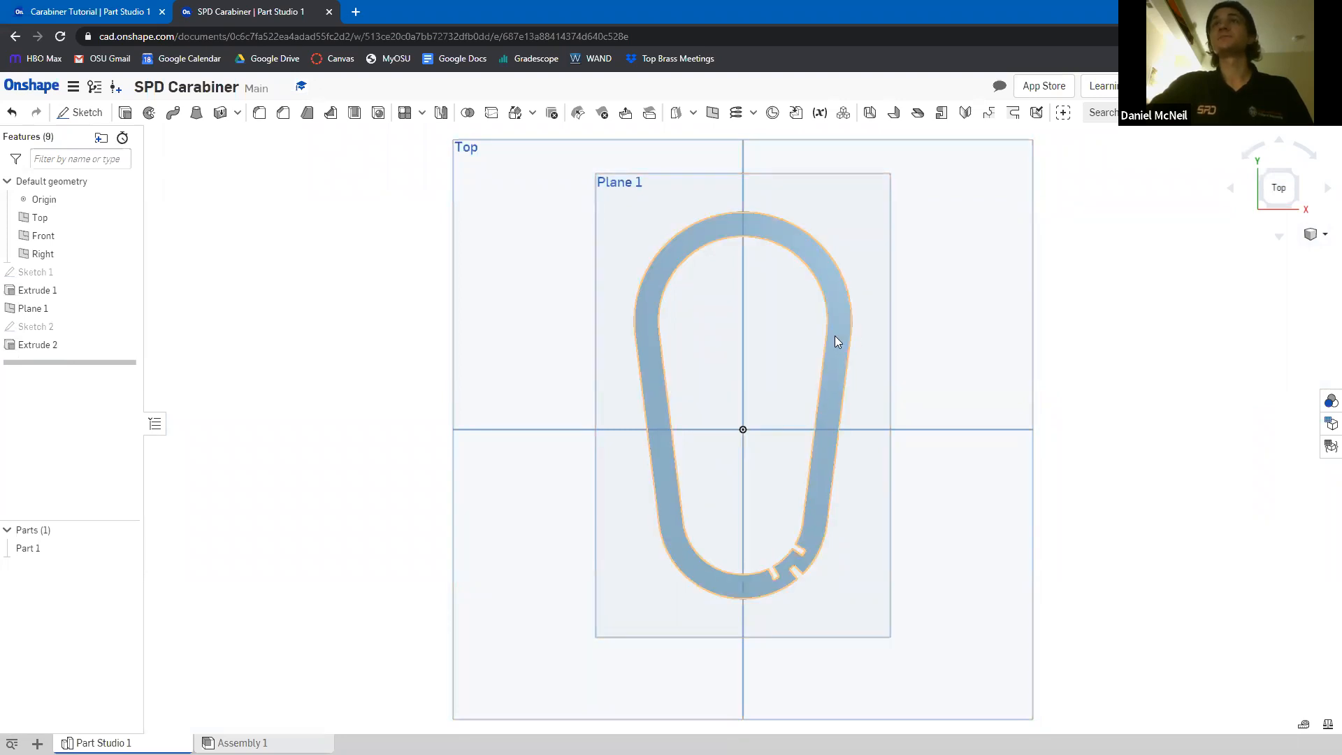
scroll(849, 349, "down", 4)
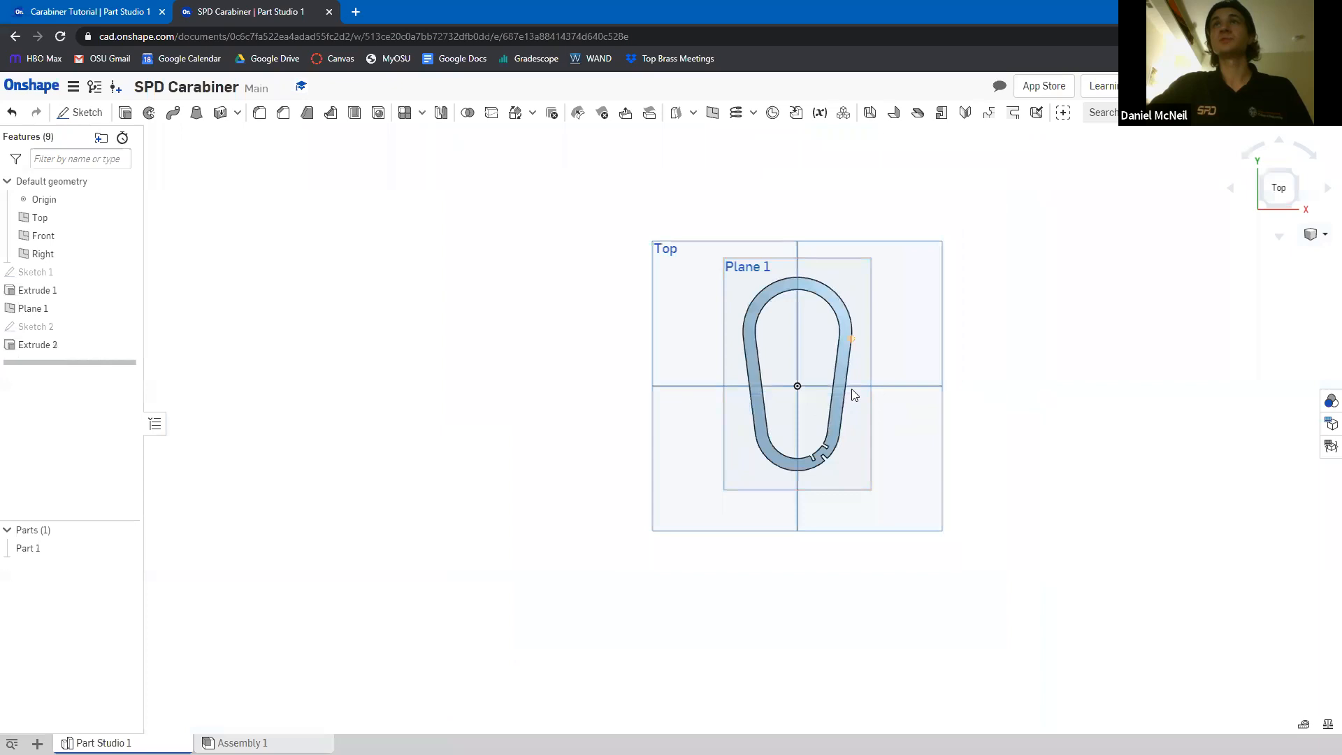
scroll(853, 389, "up", 5)
scroll(960, 492, "up", 5)
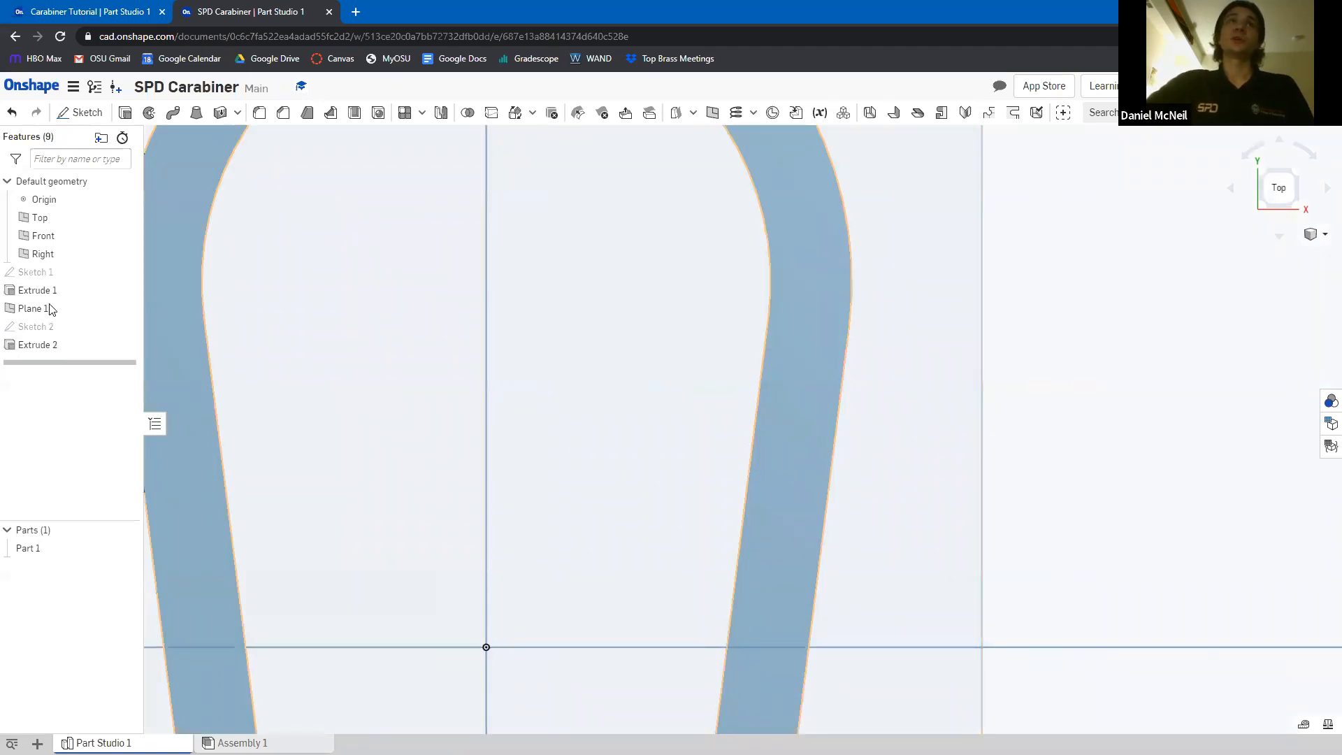
left_click(909, 452)
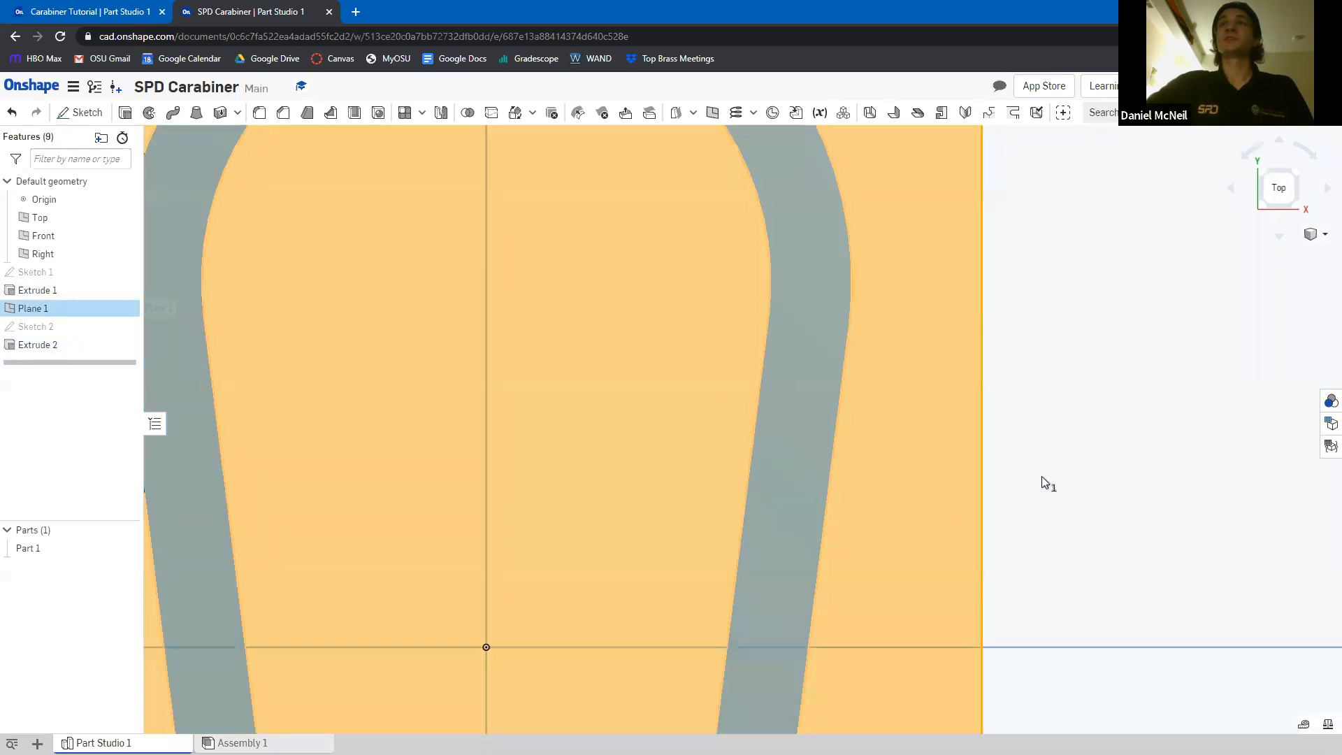
scroll(992, 402, "down", 7)
right_click_drag(992, 404, 906, 459)
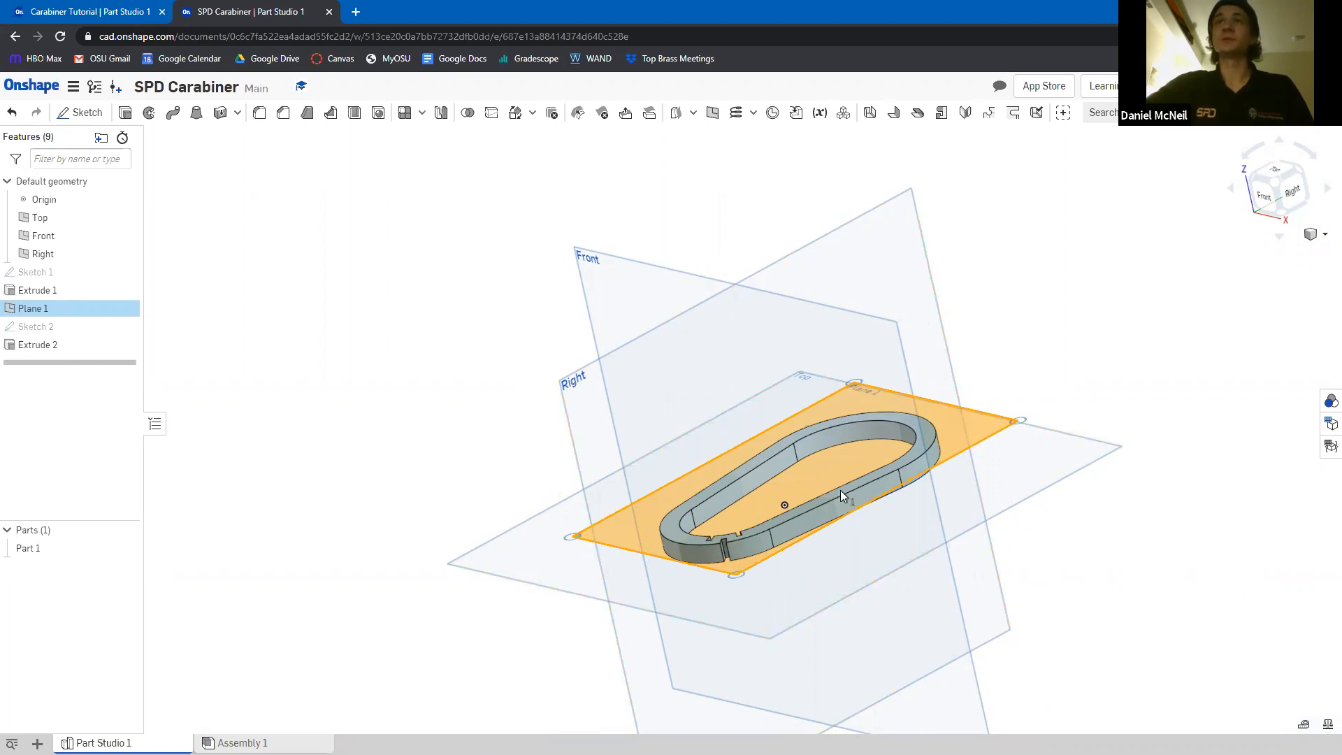
left_click(919, 445)
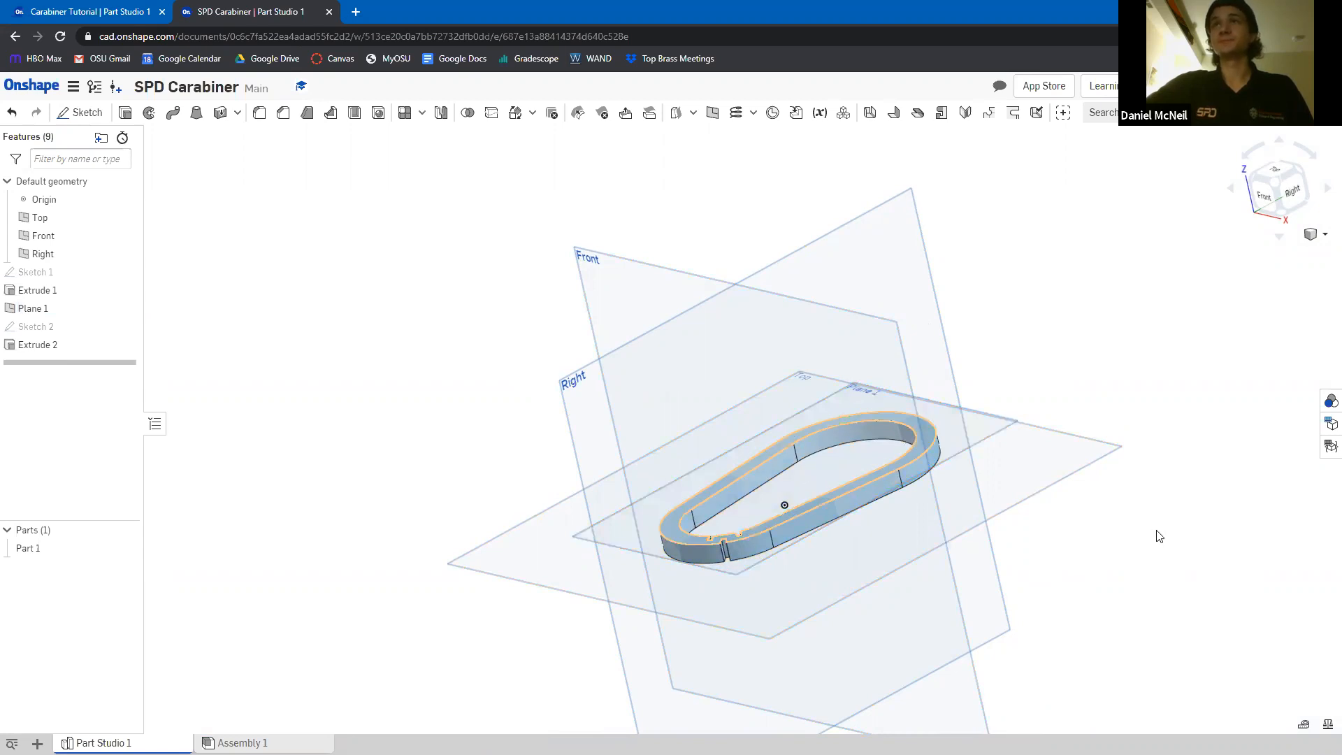
left_click(1277, 186)
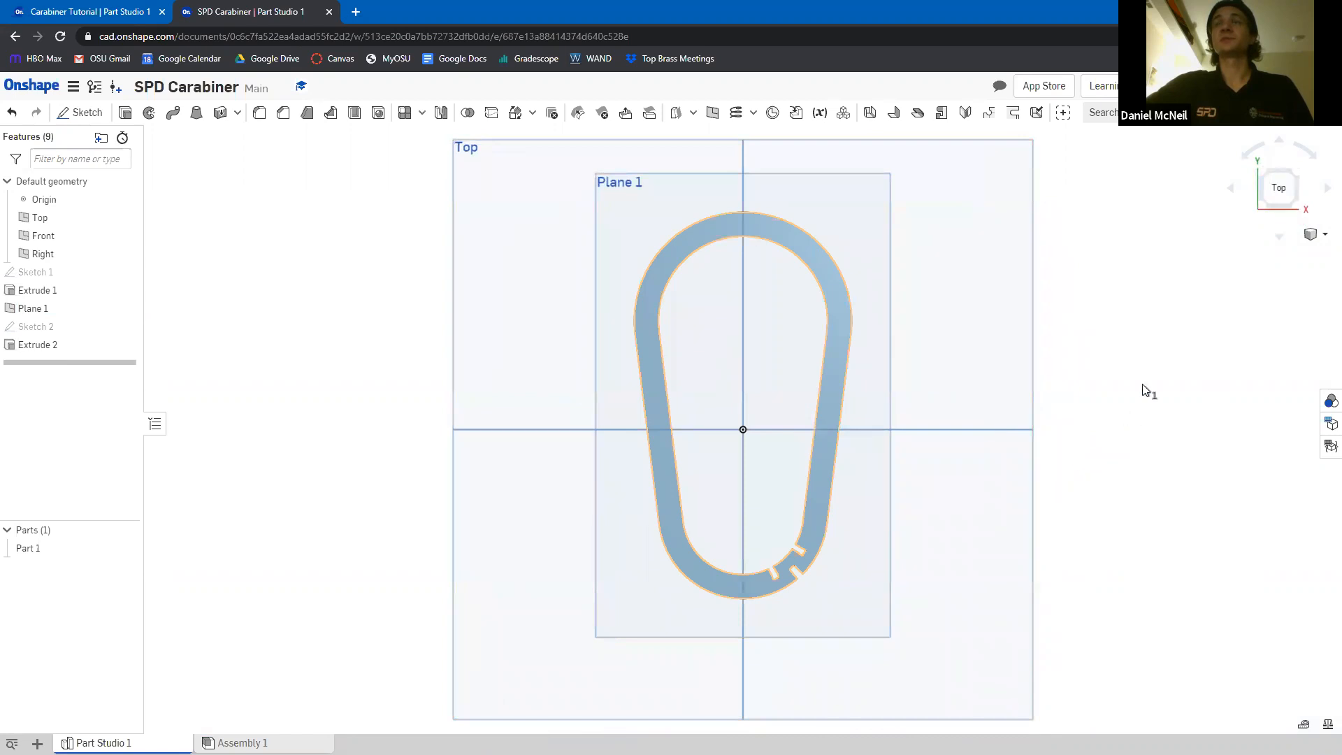
Start a new sketch on the carabiner ring's top face
left_click(833, 381)
right_click_drag(1111, 385, 1083, 385)
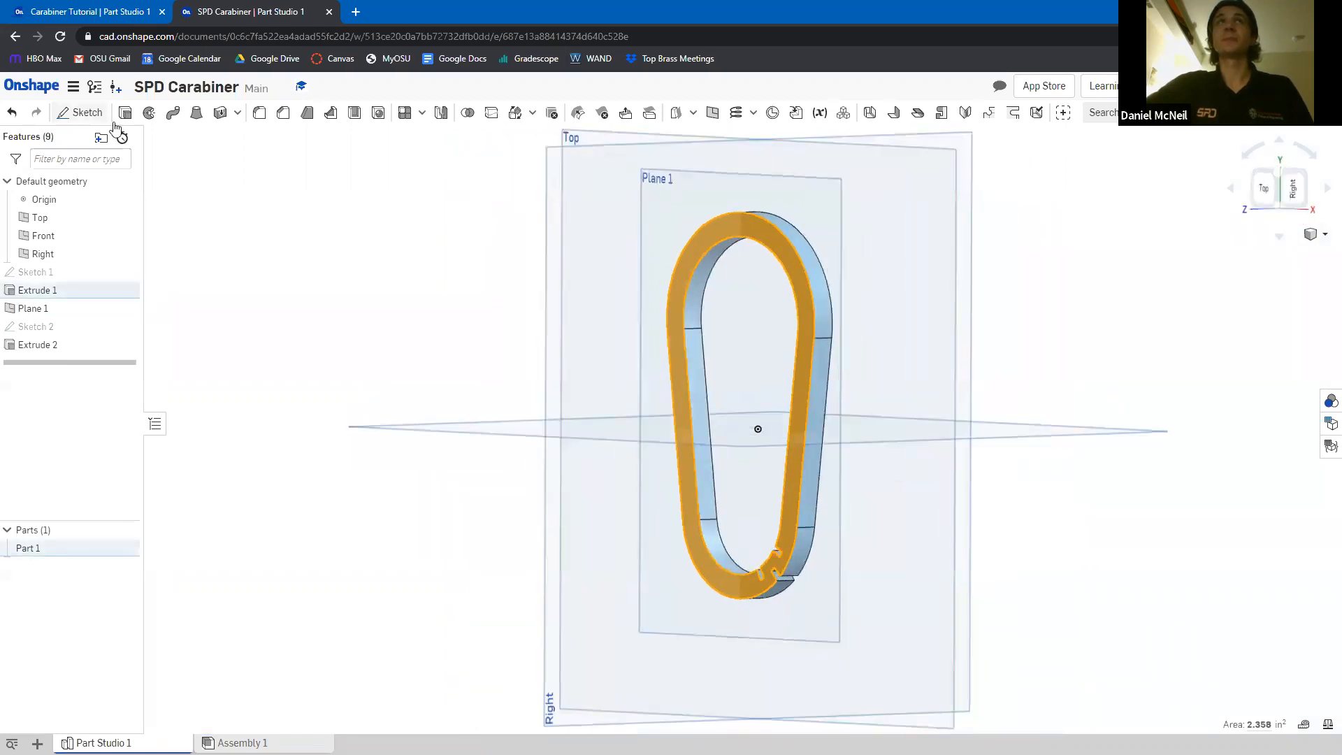
left_click(92, 119)
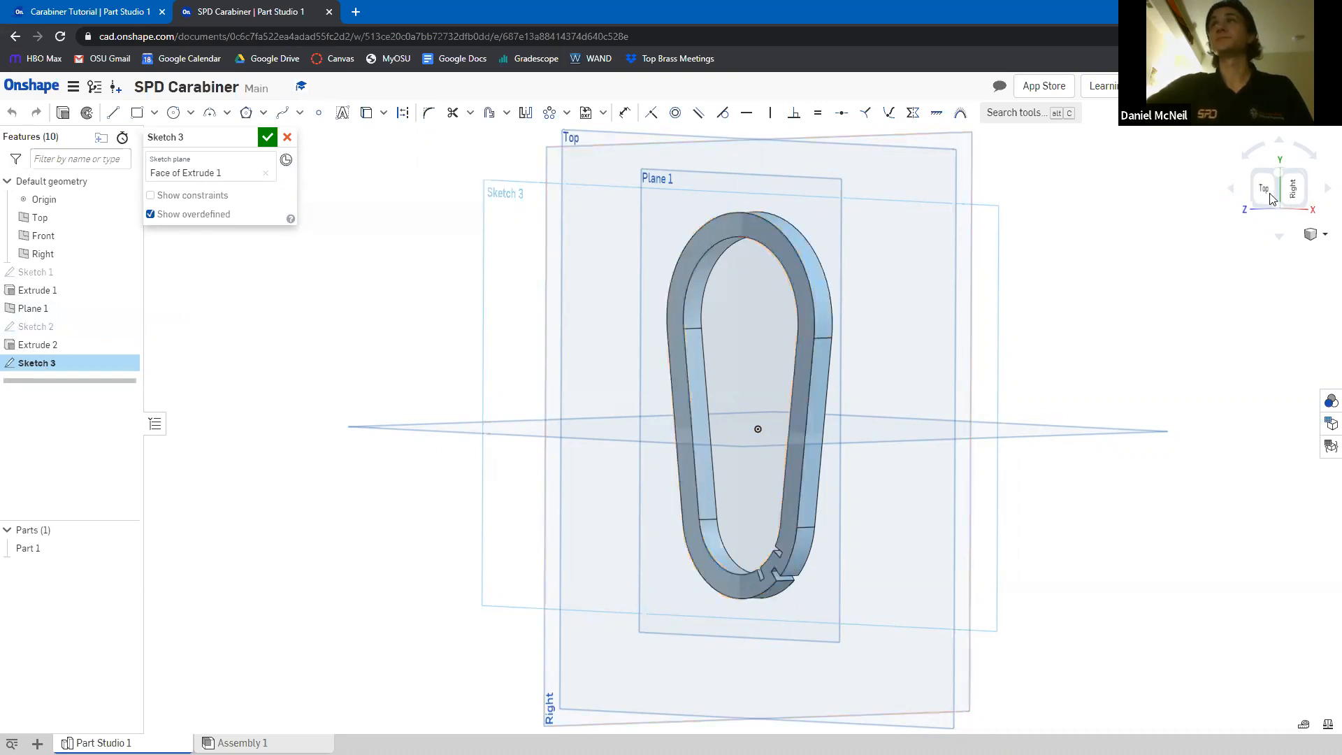
right_click_drag(921, 427, 925, 427)
key("n")
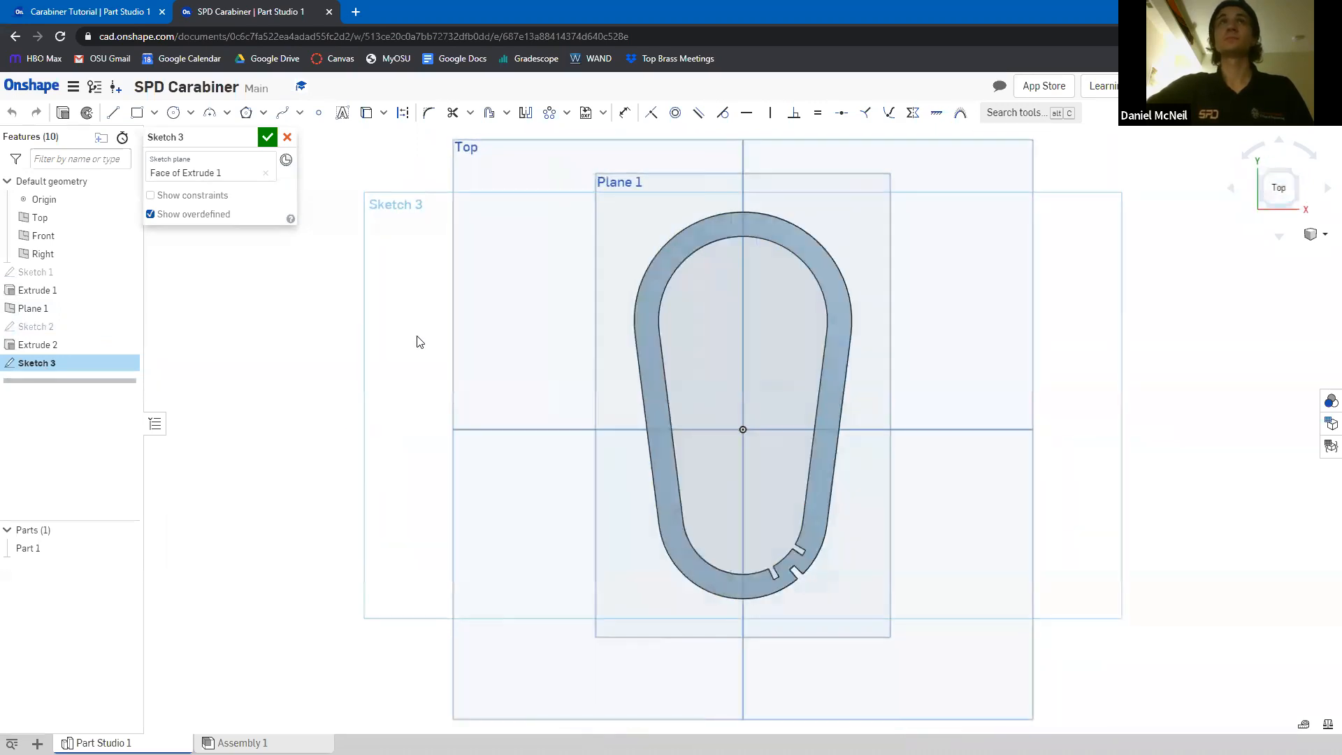
scroll(838, 335, "down", 1)
scroll(847, 300, "up", 4)
scroll(846, 299, "up", 2)
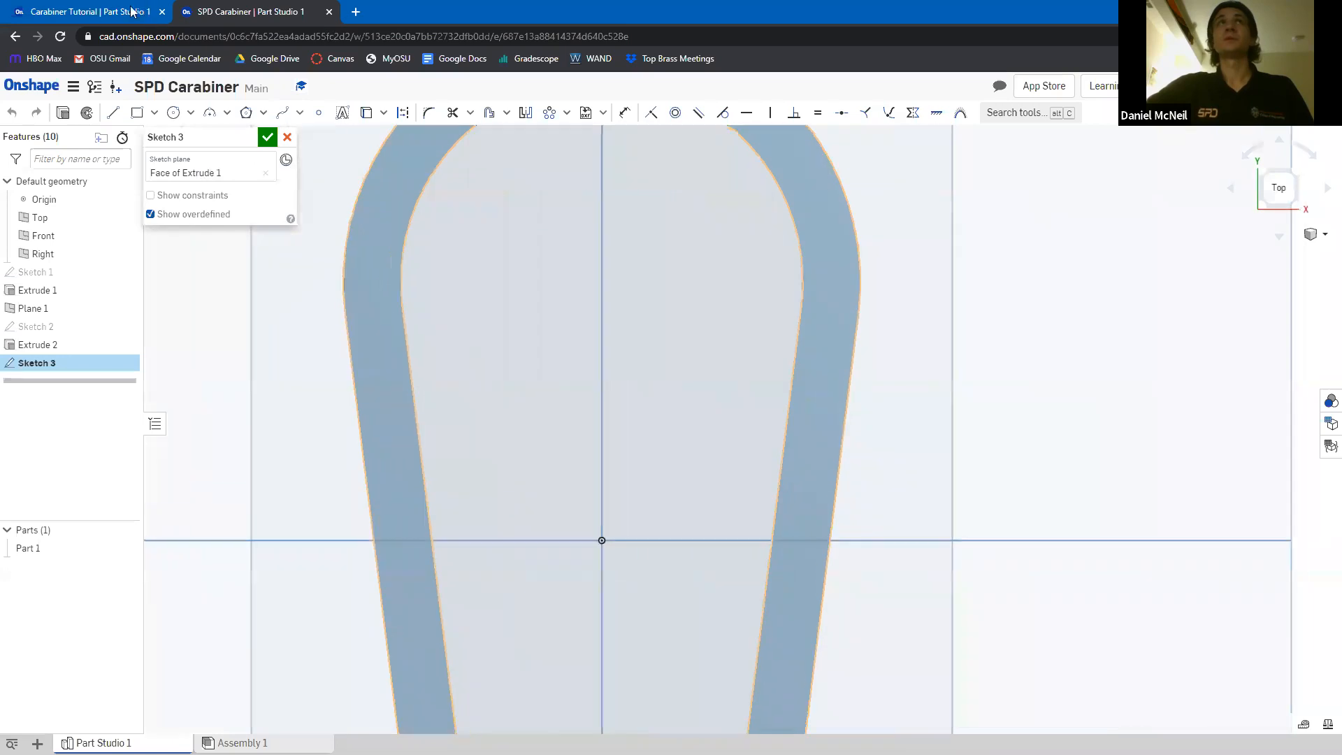
Examine the stepped gate joint of the reference model in the Carabiner Tutorial document, returning to the SPD Carabiner document
left_click(91, 16)
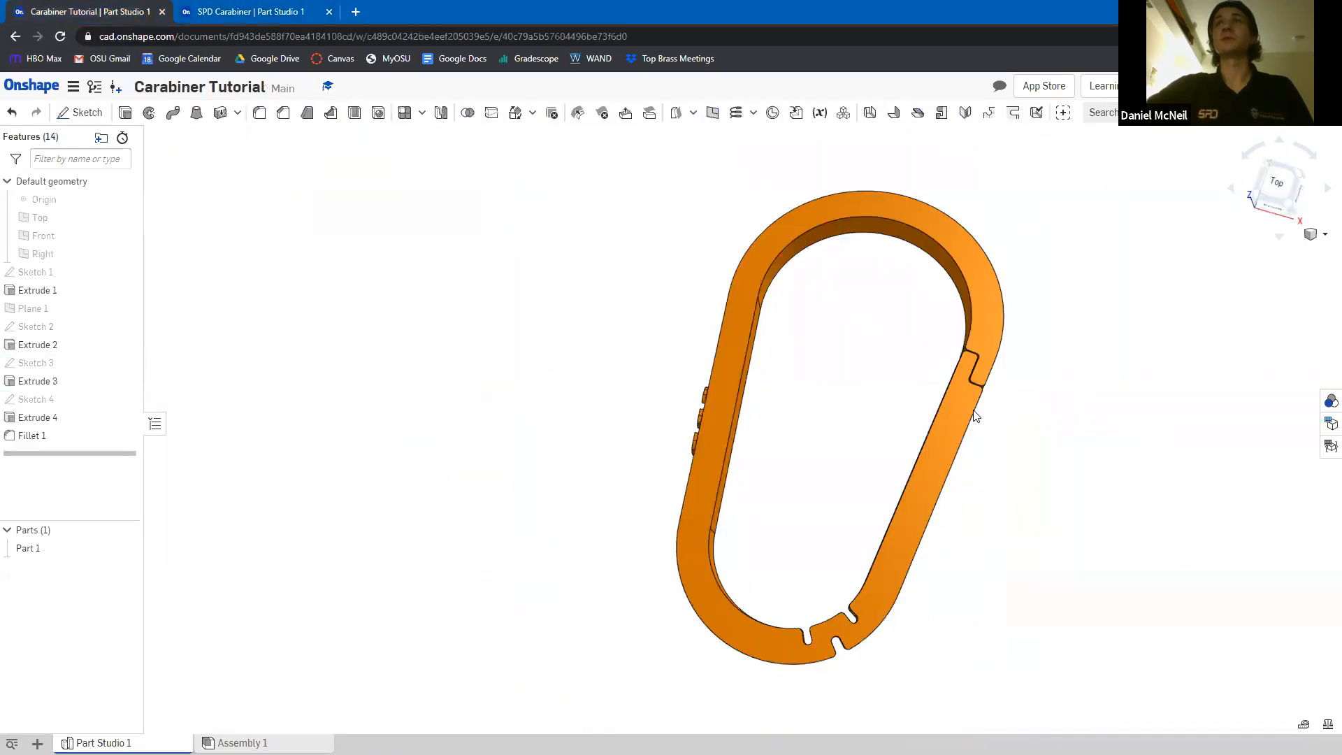
mouse_move(1037, 408)
right_mouse_down()
mouse_move(1053, 392)
mouse_move(970, 374)
mouse_move(929, 389)
mouse_move(950, 405)
mouse_move(965, 391)
mouse_move(943, 426)
mouse_move(956, 380)
mouse_move(949, 422)
mouse_move(945, 395)
mouse_move(960, 408)
mouse_move(851, 363)
right_mouse_up()
scroll(969, 375, "down", 3)
scroll(921, 269, "up", 8)
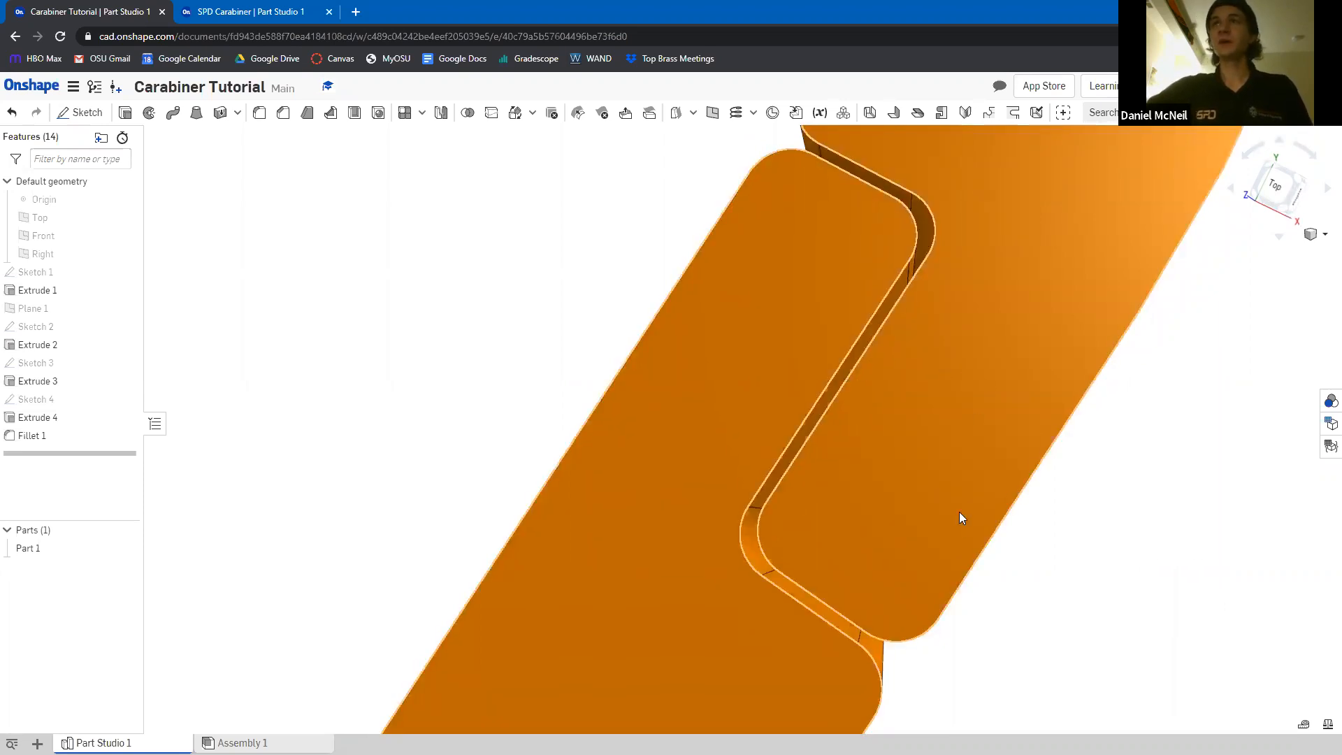
mouse_move(957, 494)
right_mouse_down()
mouse_move(980, 471)
mouse_move(976, 535)
mouse_move(971, 489)
right_mouse_up()
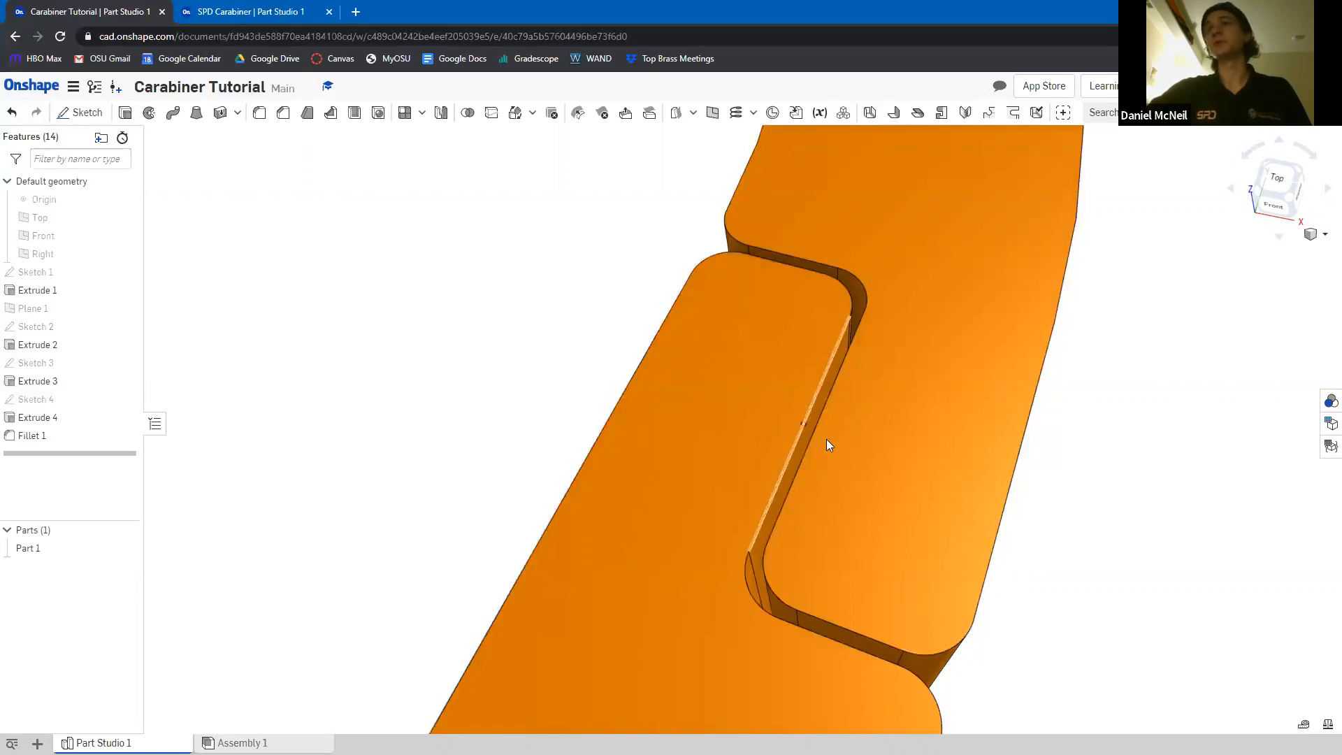
left_click(242, 11)
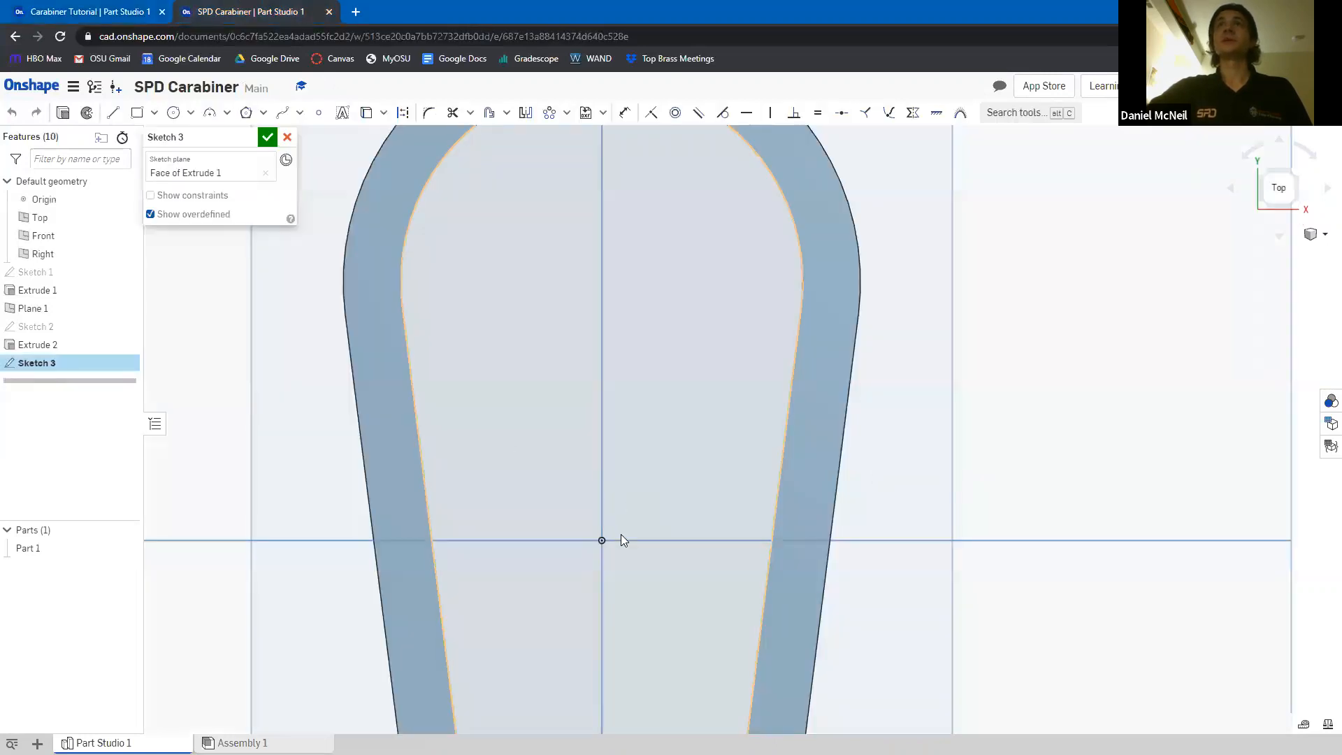
Draw three perpendicular connected lines stepping from the right arm's inner edge to its outer edge, about 0.16, 0.22 and 0.09 in long
scroll(581, 577, "down", 3)
scroll(723, 474, "up", 2)
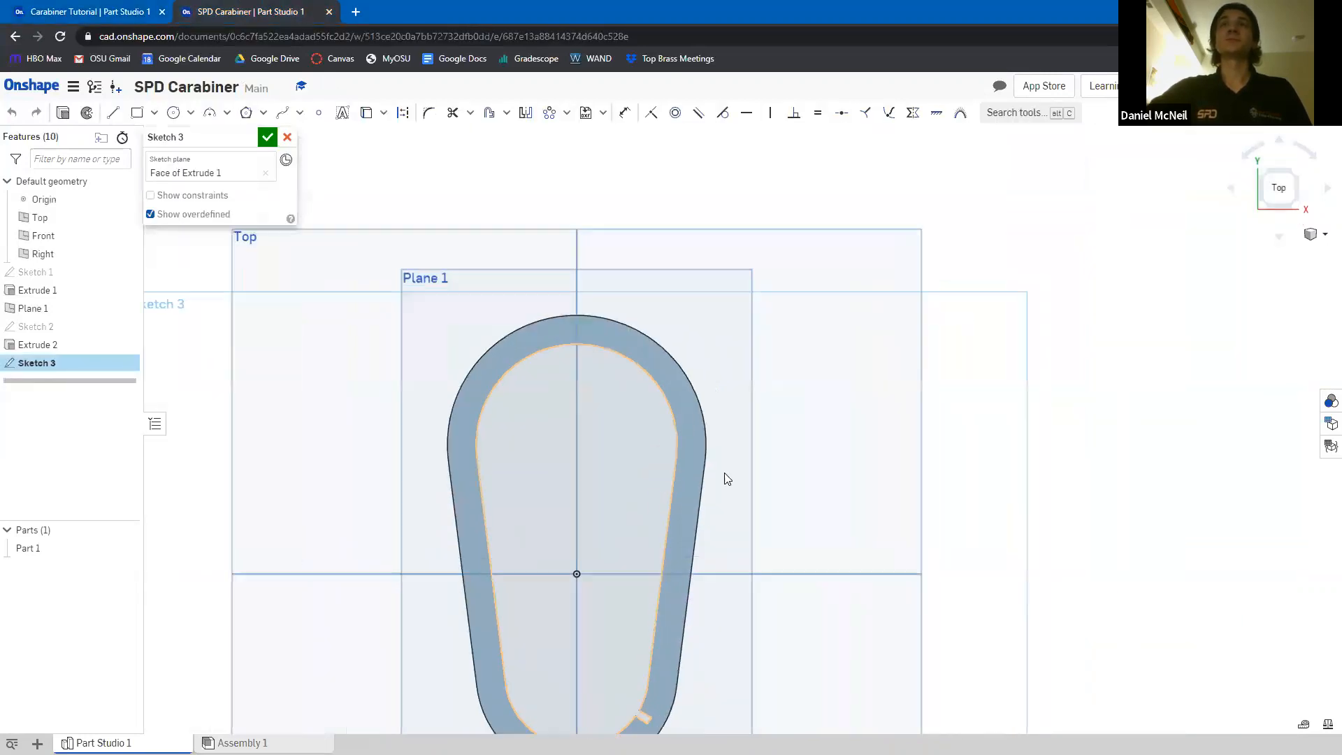
scroll(750, 482, "up", 2)
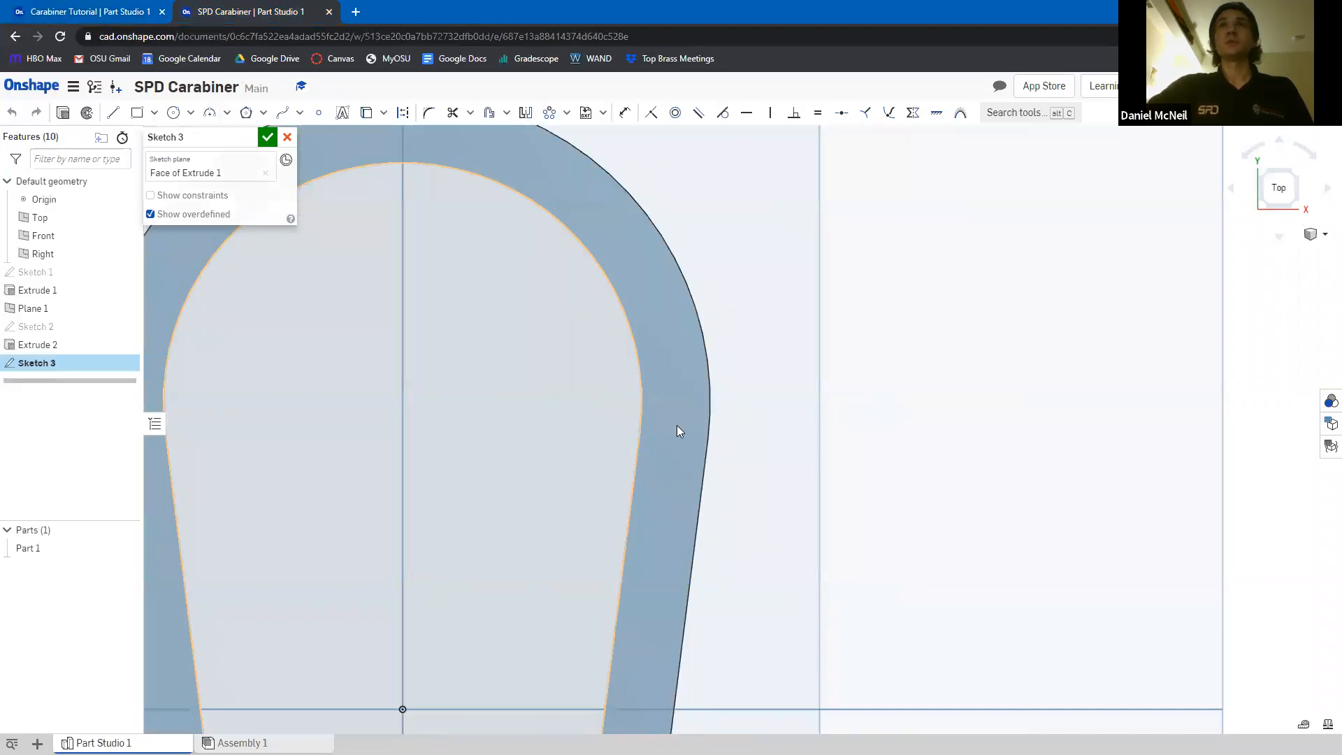
scroll(680, 472, "up", 2)
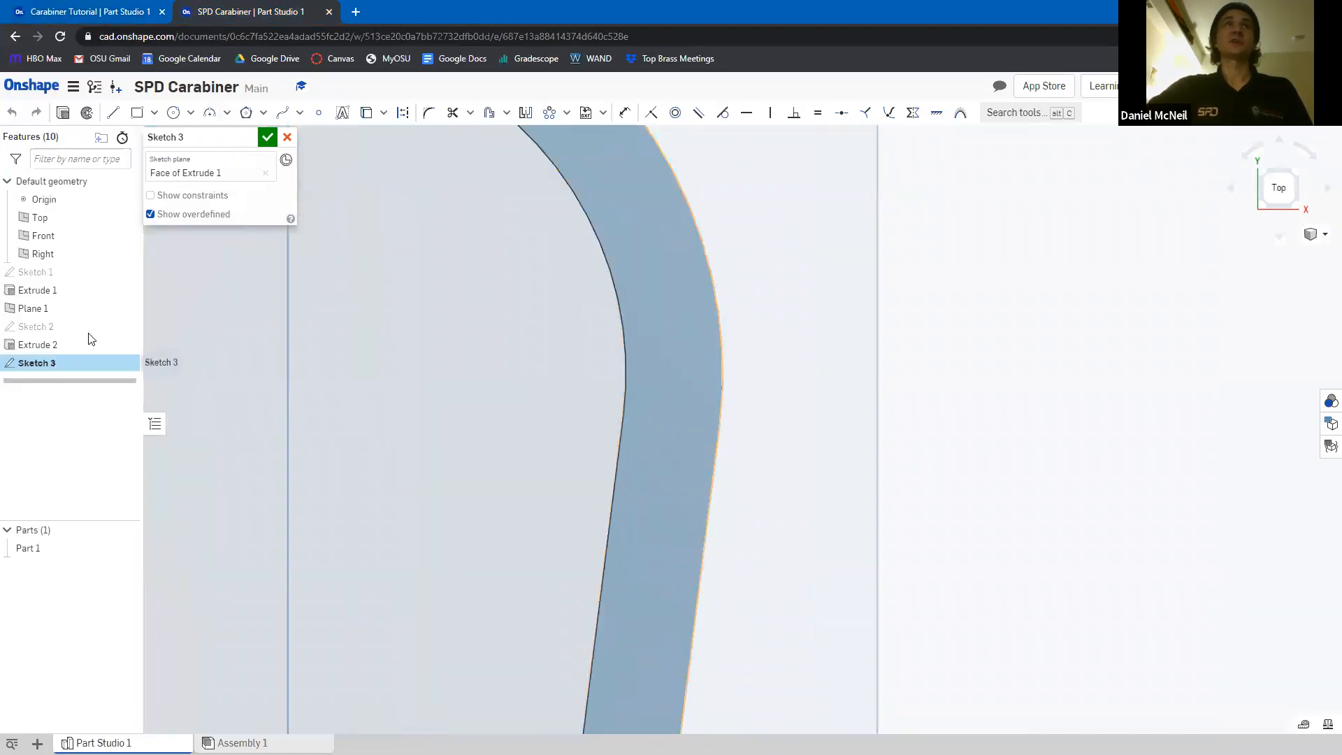
left_click(113, 113)
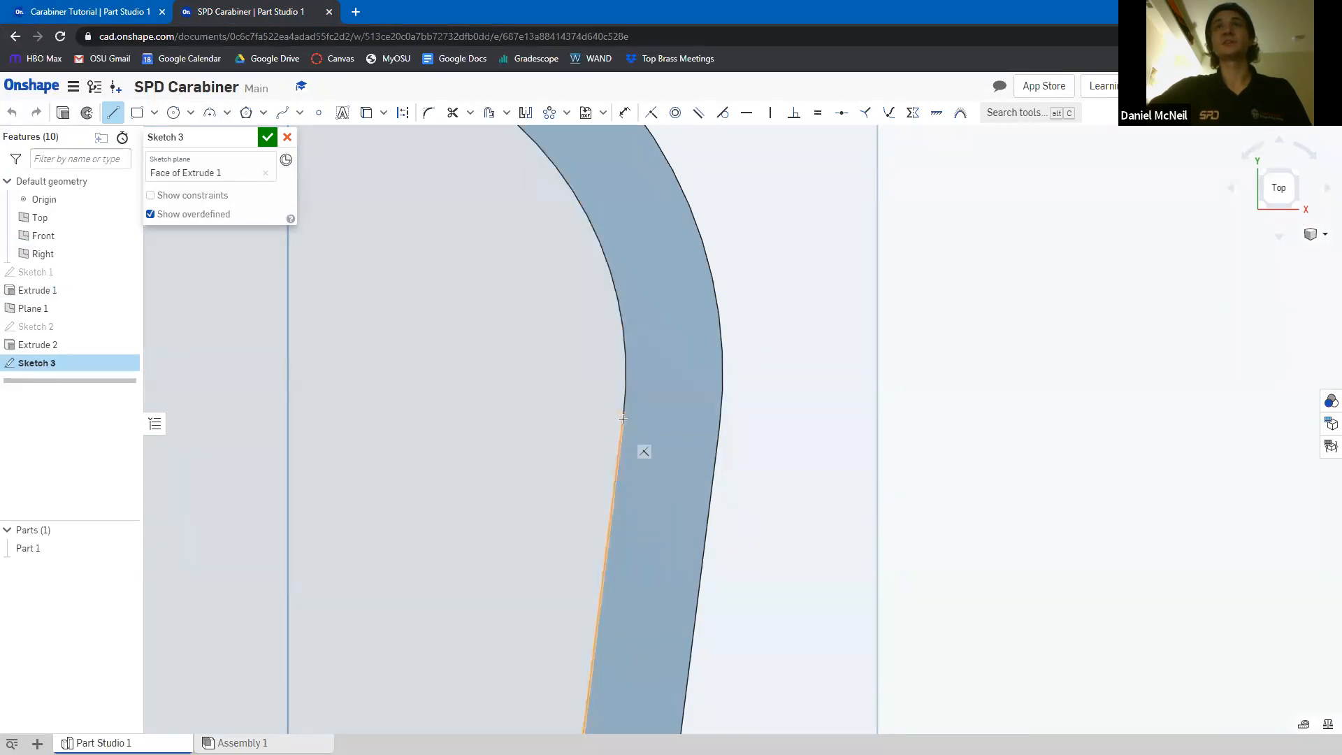
left_click(645, 420)
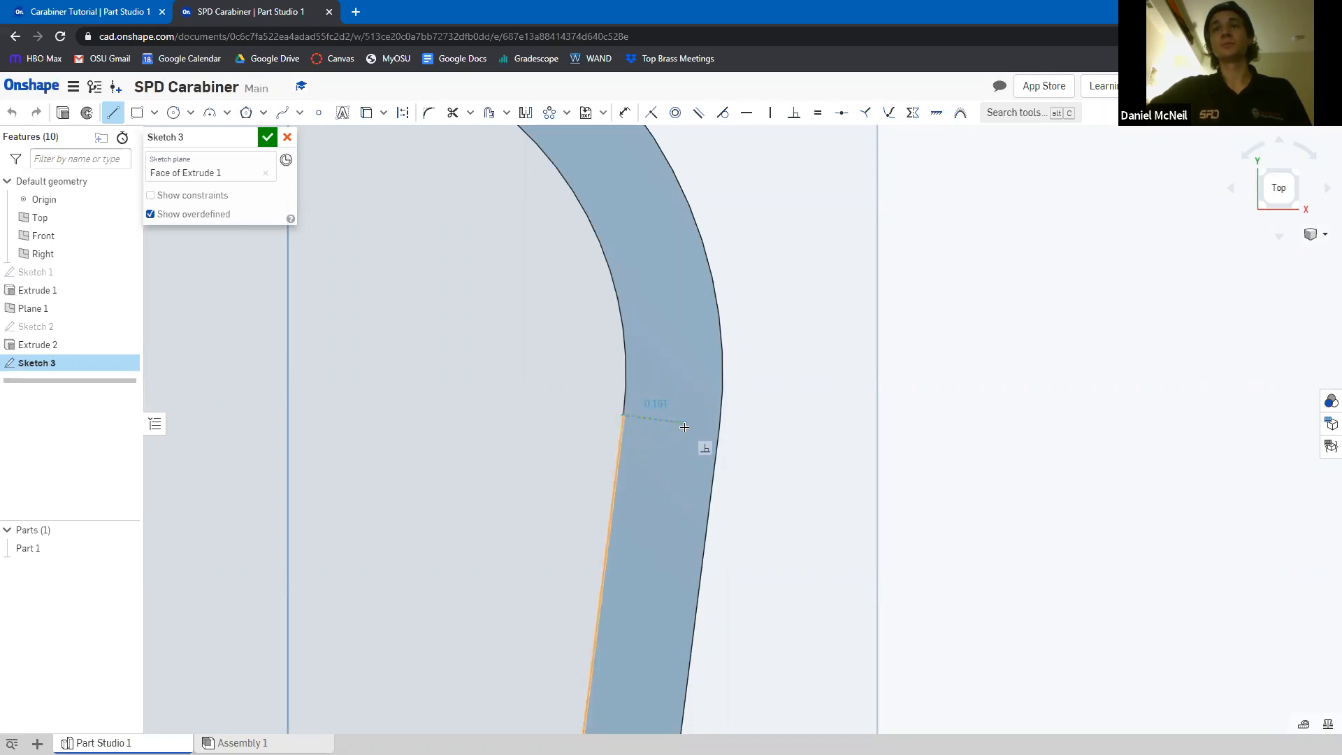
left_click(685, 424)
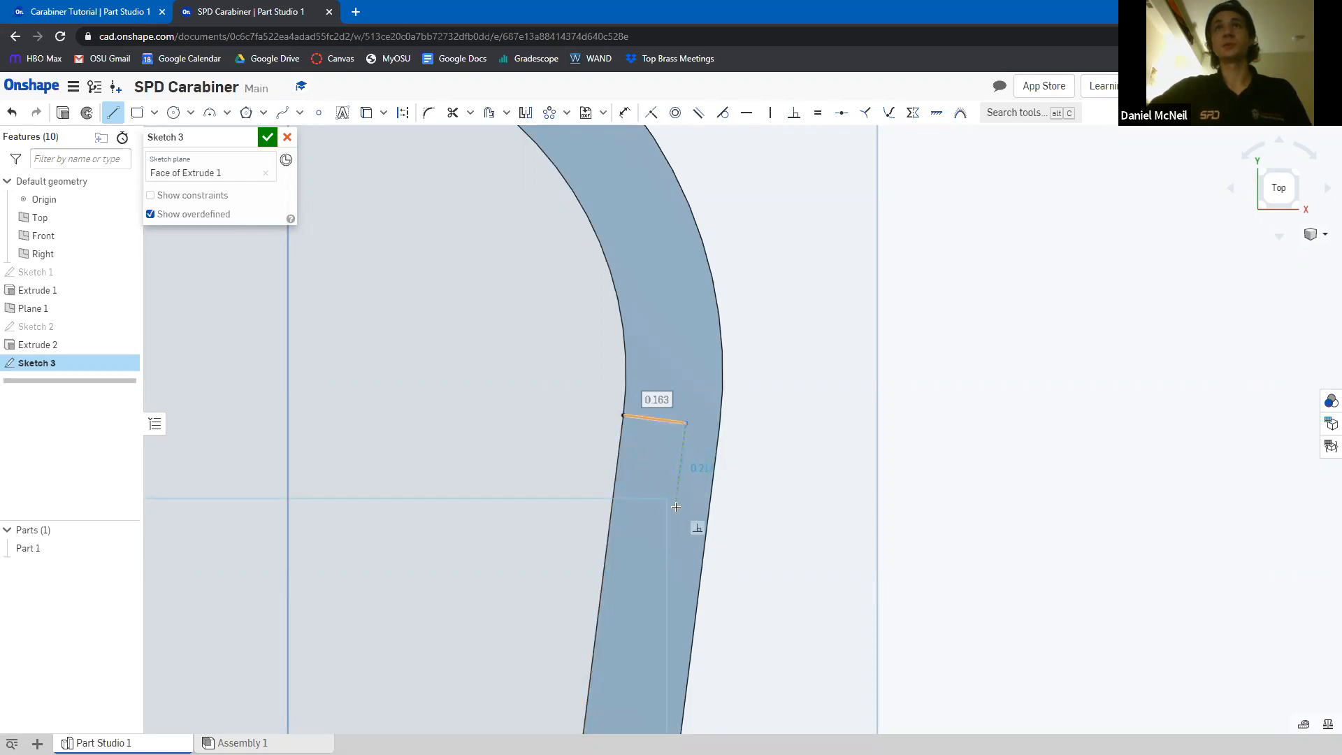
left_click(675, 506)
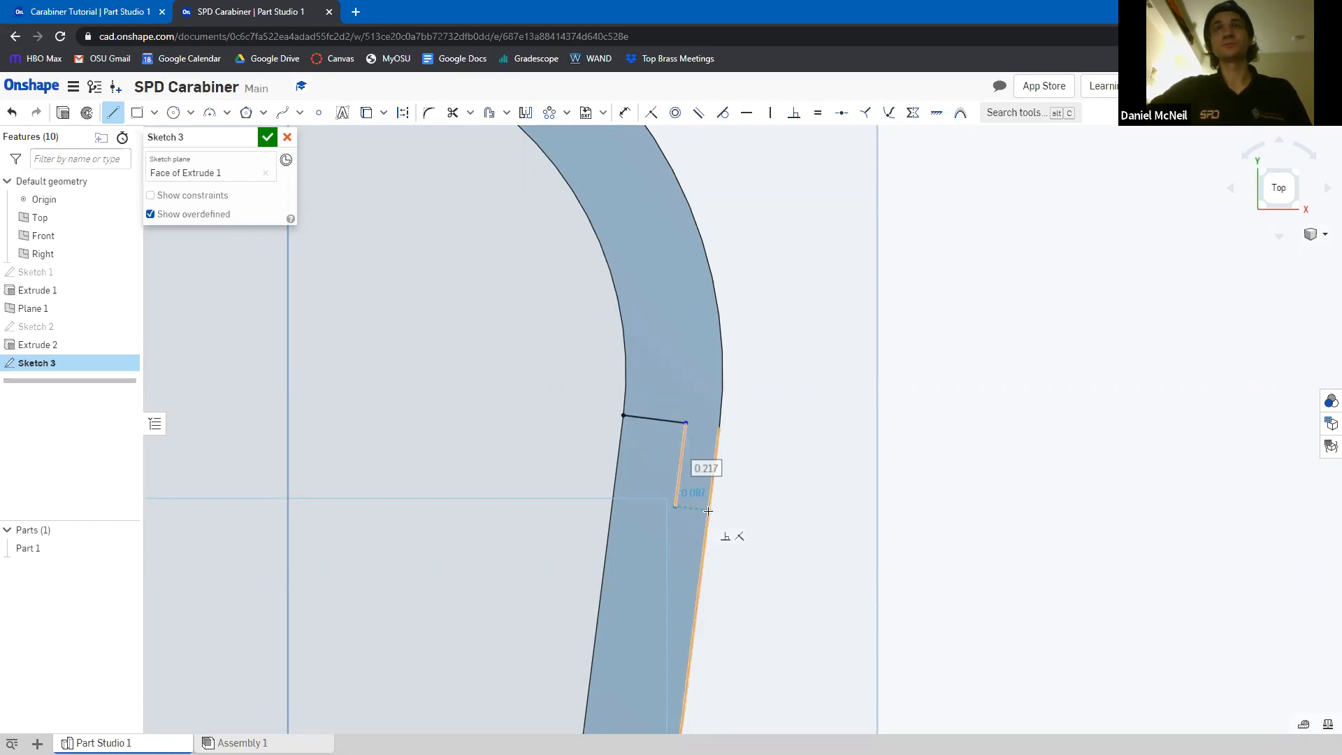
left_click(708, 511)
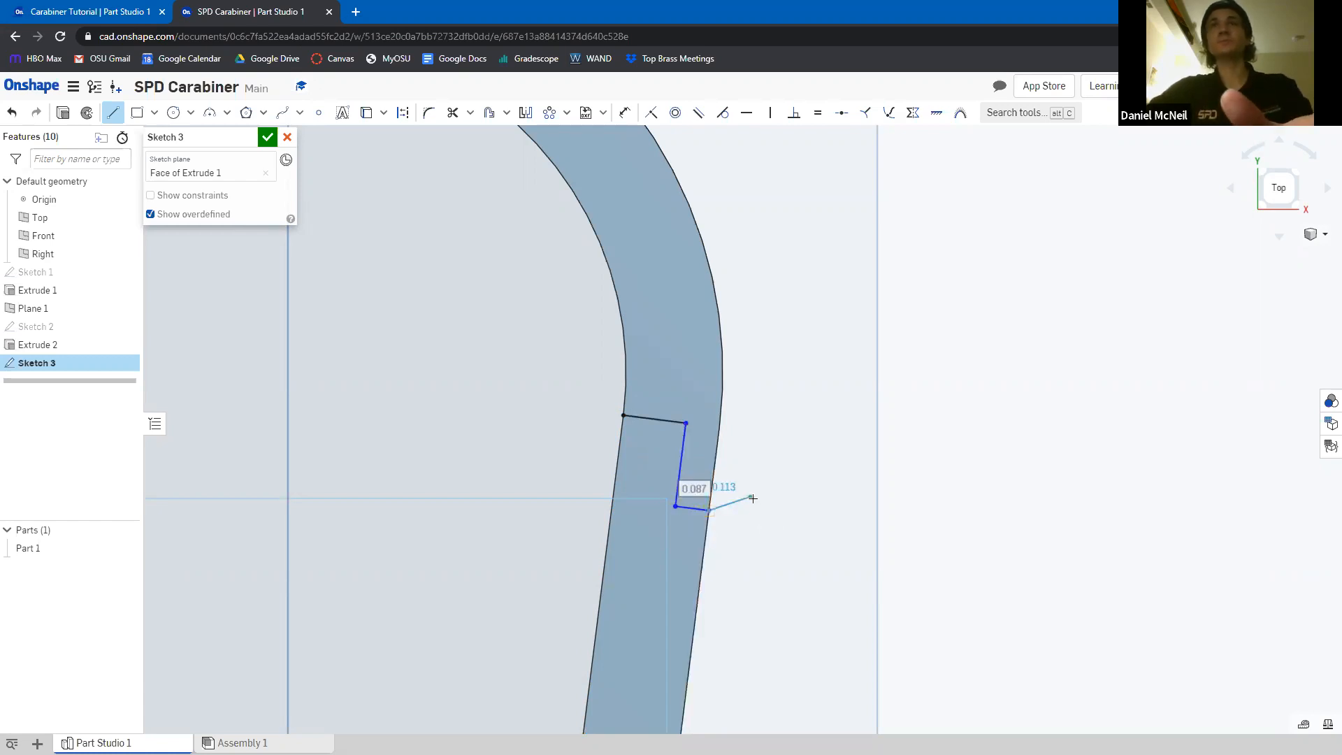
key("Escape")
Draw a second chain of three perpendicular lines just below the first stepped outline, about 0.13, 0.23 and 0.12 in long
left_click(114, 114)
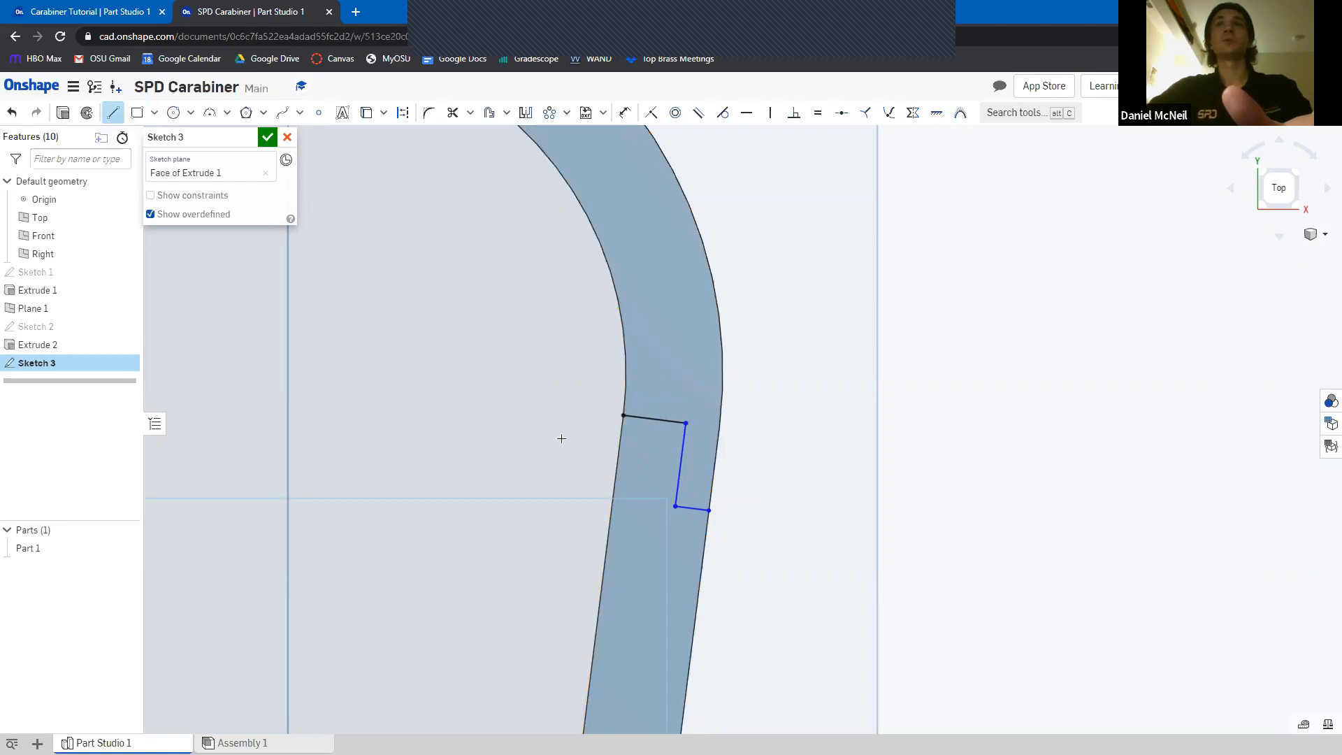
left_click(622, 418)
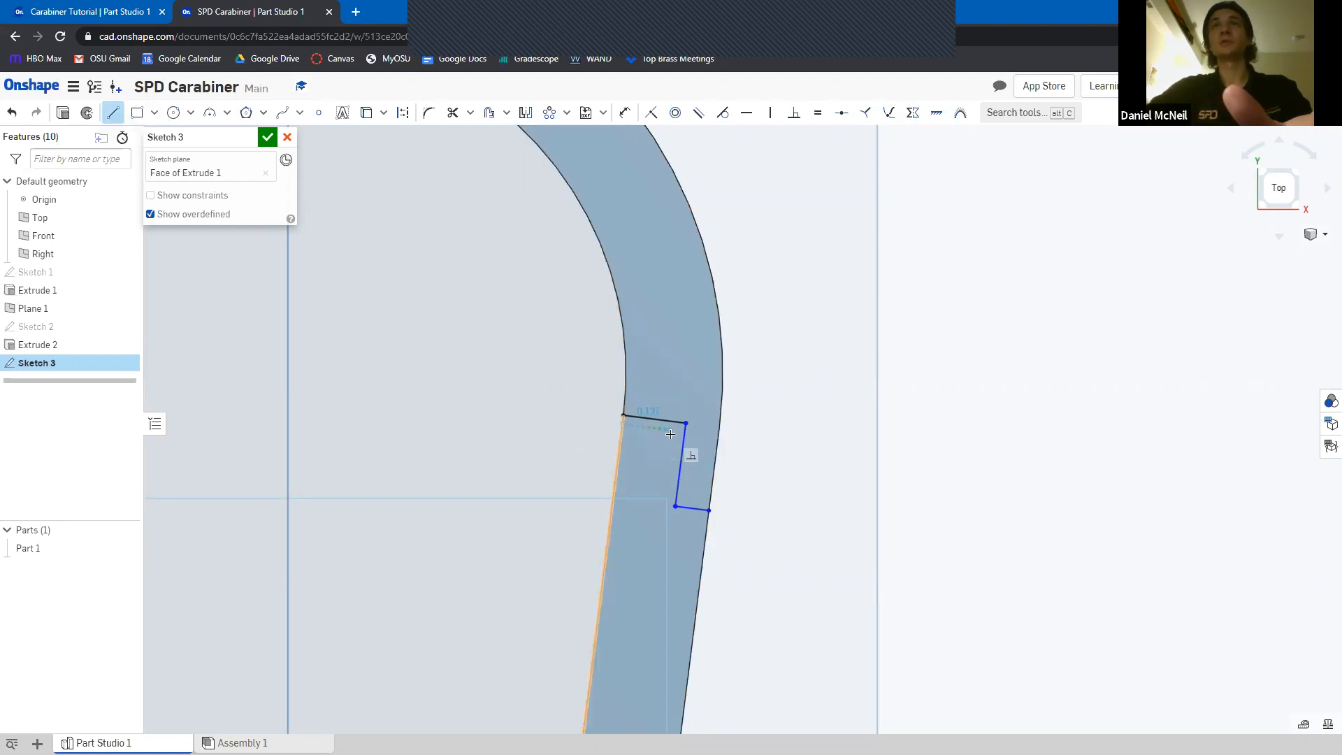
left_click(672, 431)
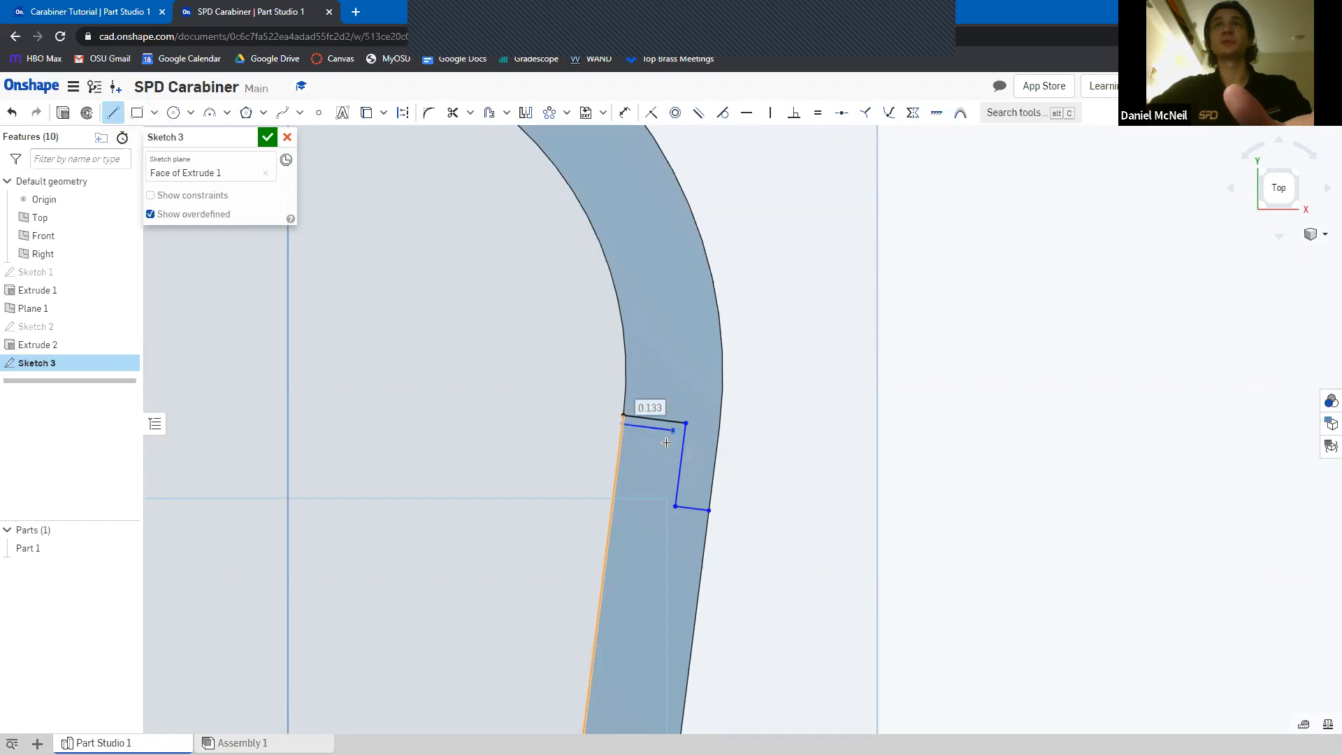
left_click(662, 518)
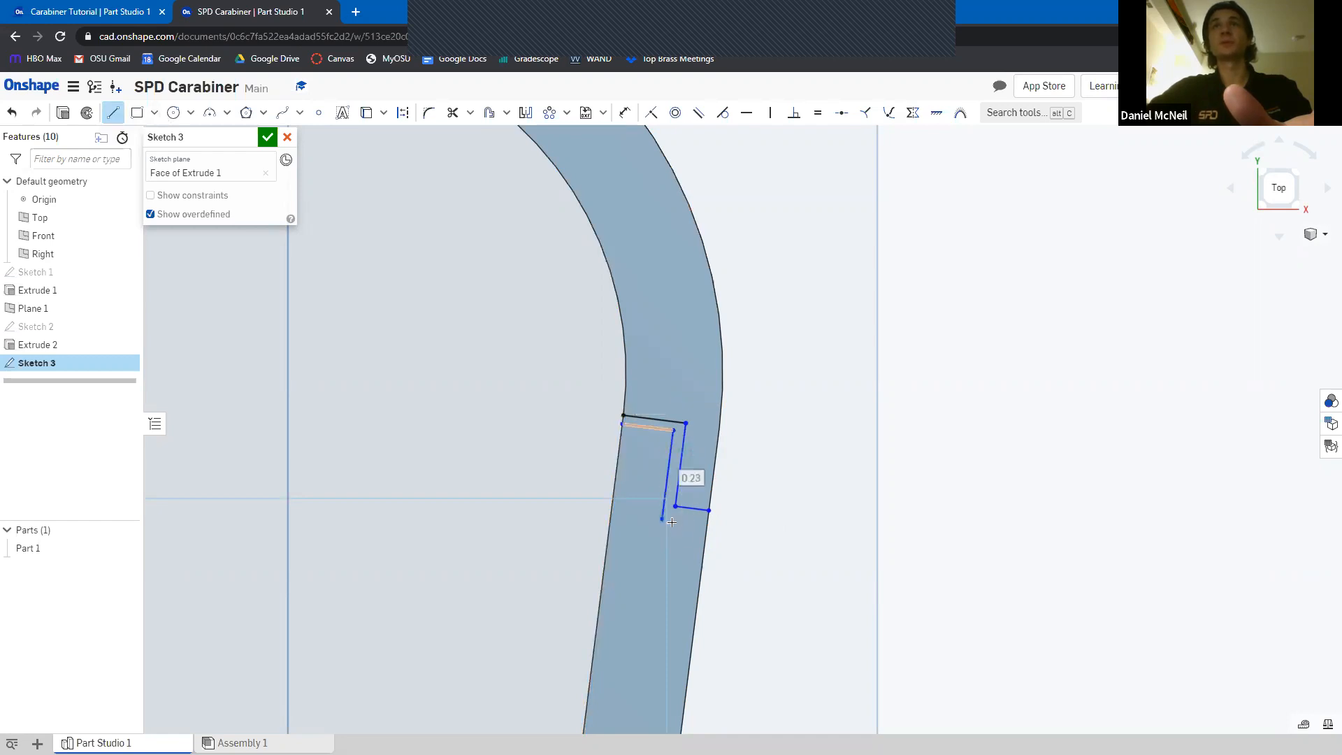
left_click(708, 525)
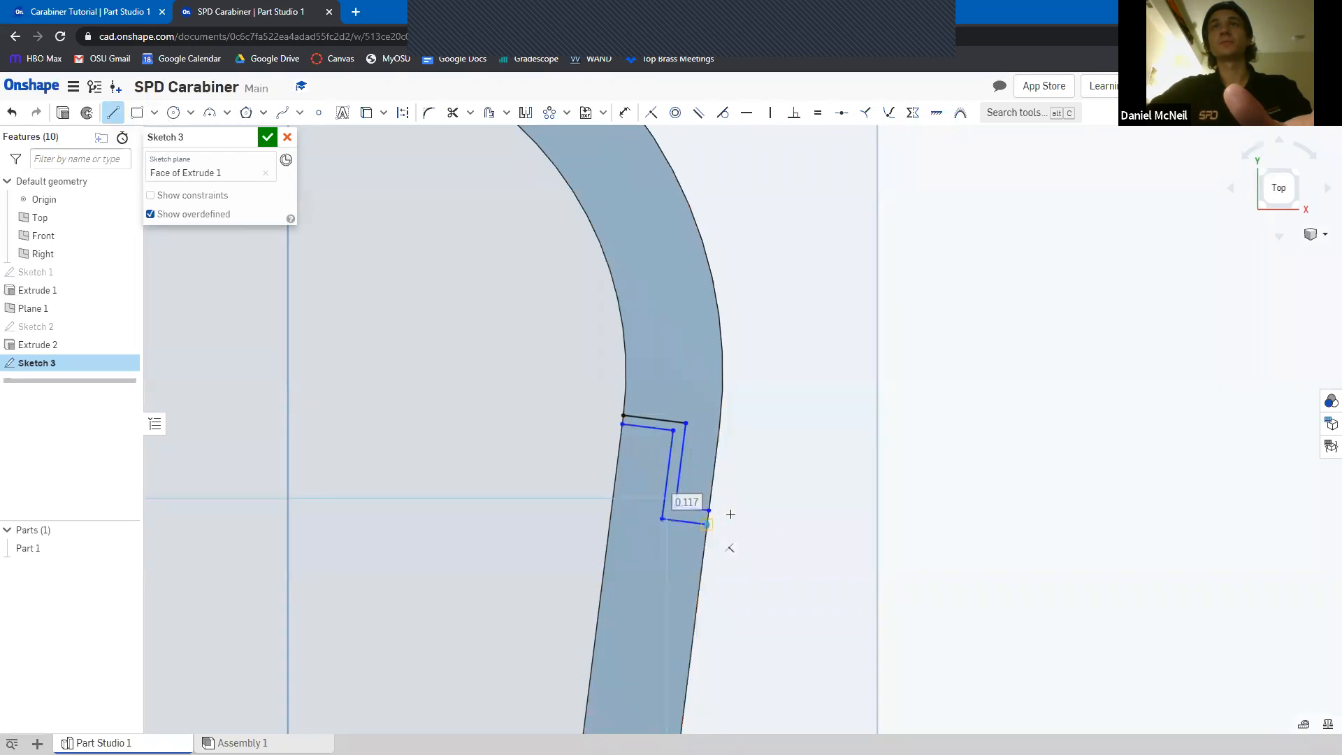
key("Escape")
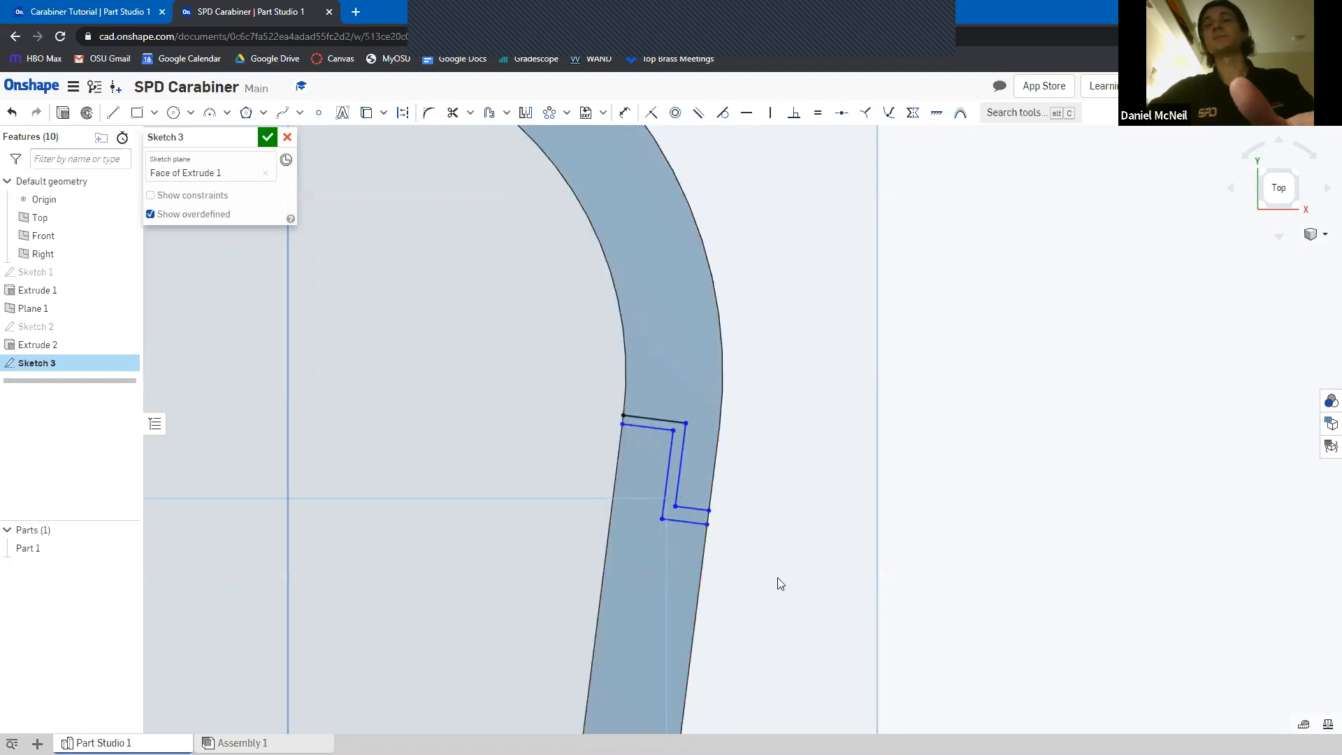
Check the distance between the two parallel upper lines of the stepped outlines
left_click(654, 420)
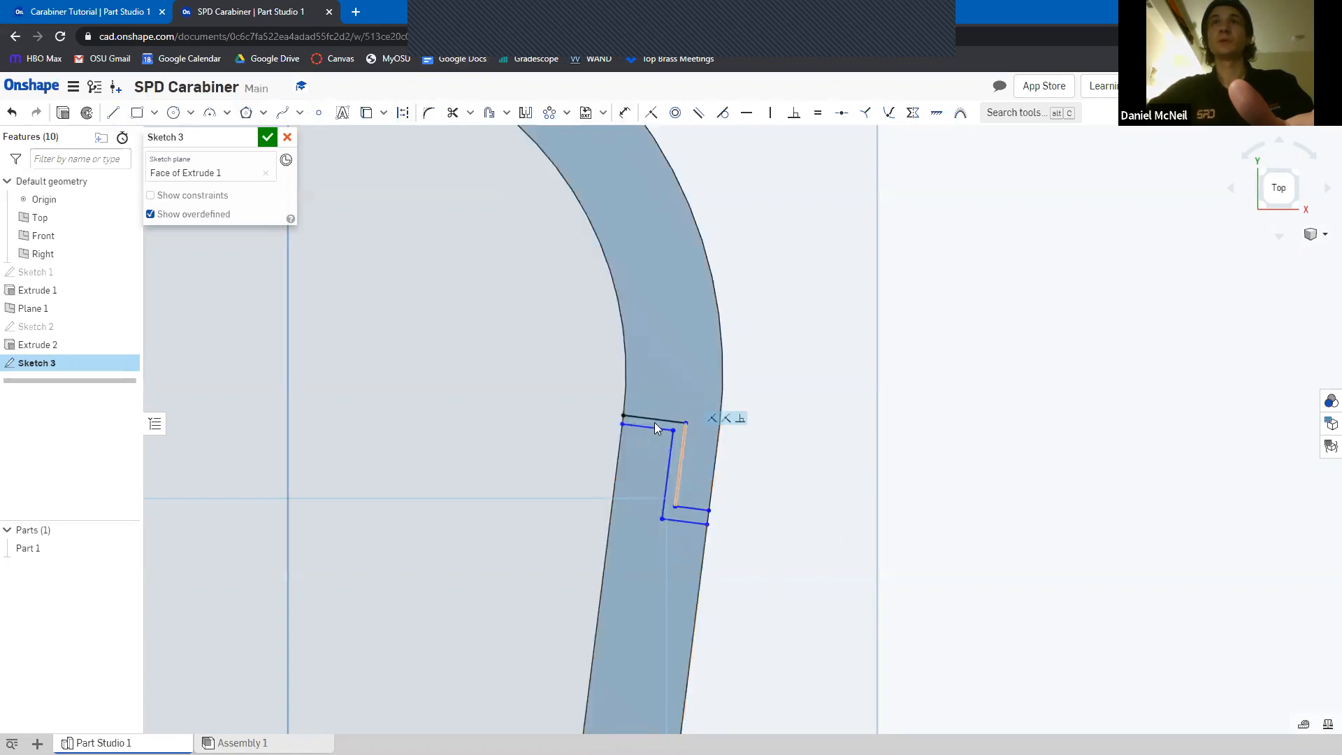
scroll(664, 425, "down", 2)
scroll(664, 425, "up", 5)
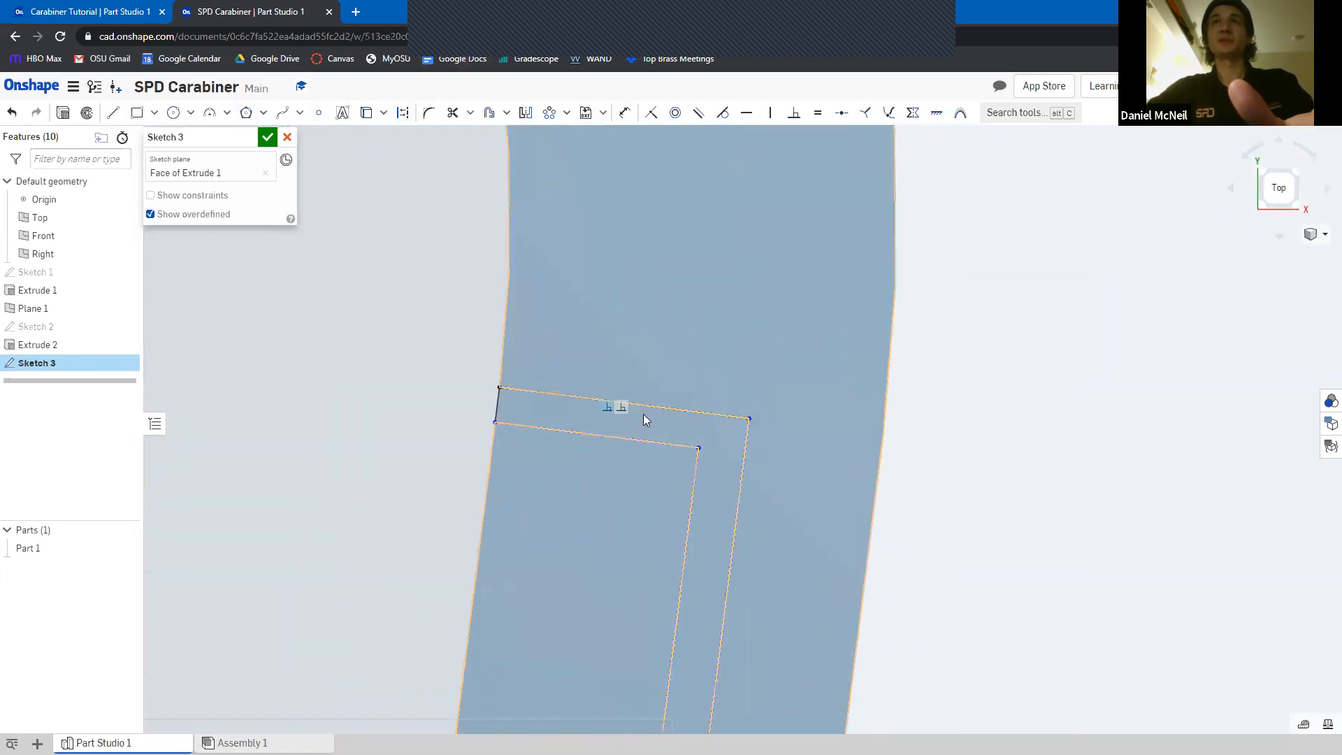
left_click(649, 441)
left_click(654, 405)
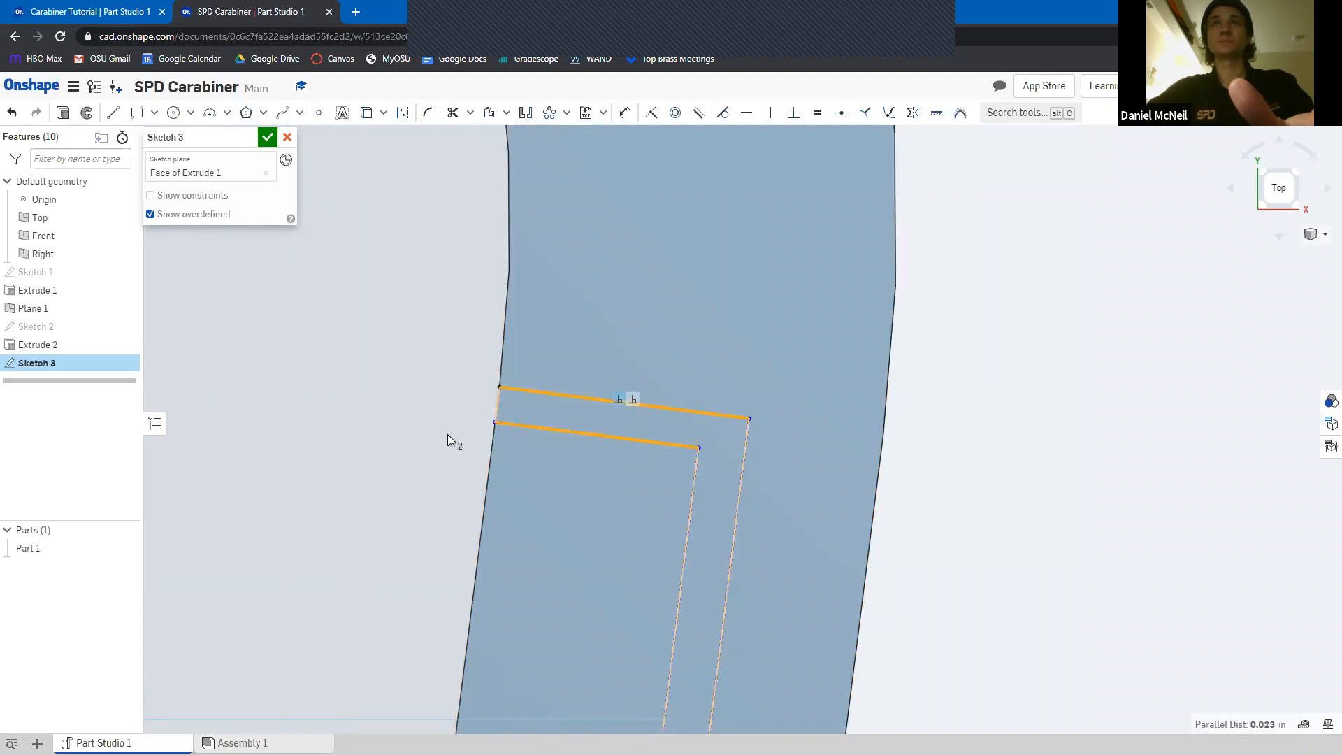
left_click(440, 397)
scroll(775, 405, "up", 2)
scroll(751, 420, "down", 10)
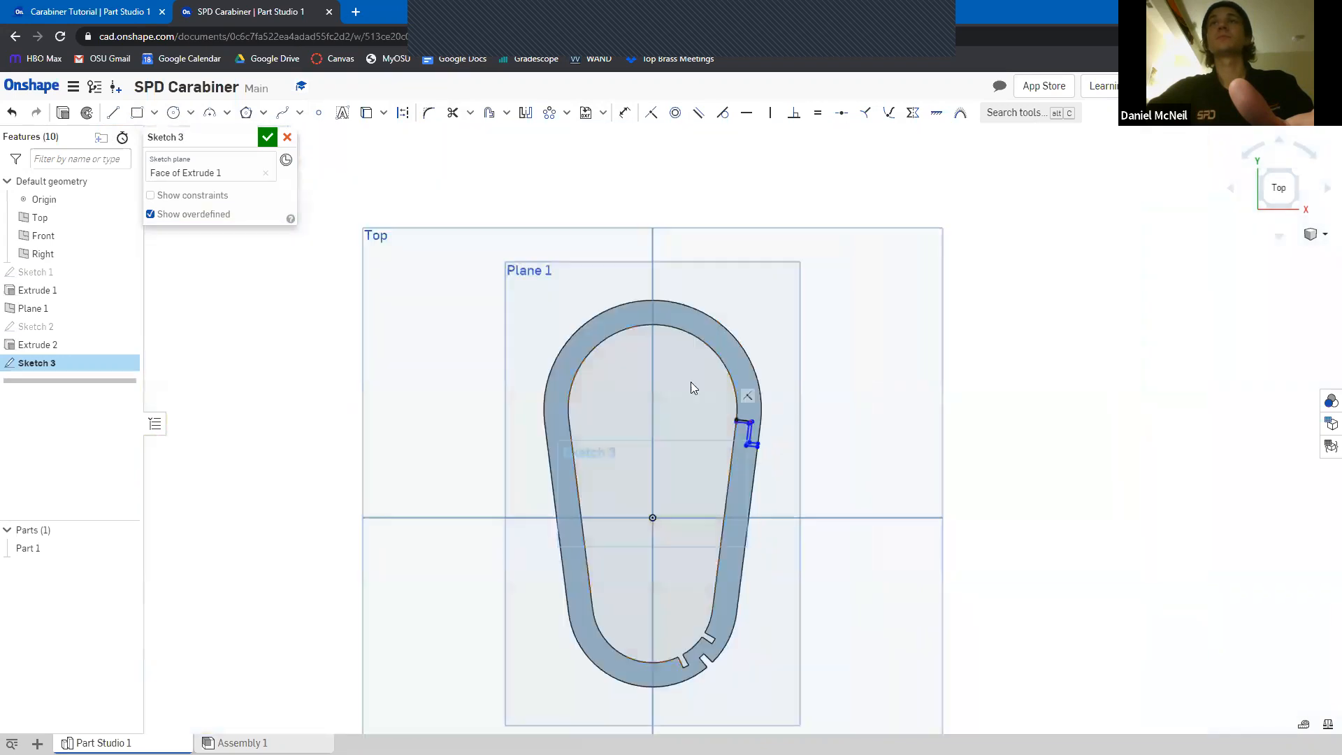
Dimension the gap between the two parallel upper lines as 0.008 in
left_click(626, 115)
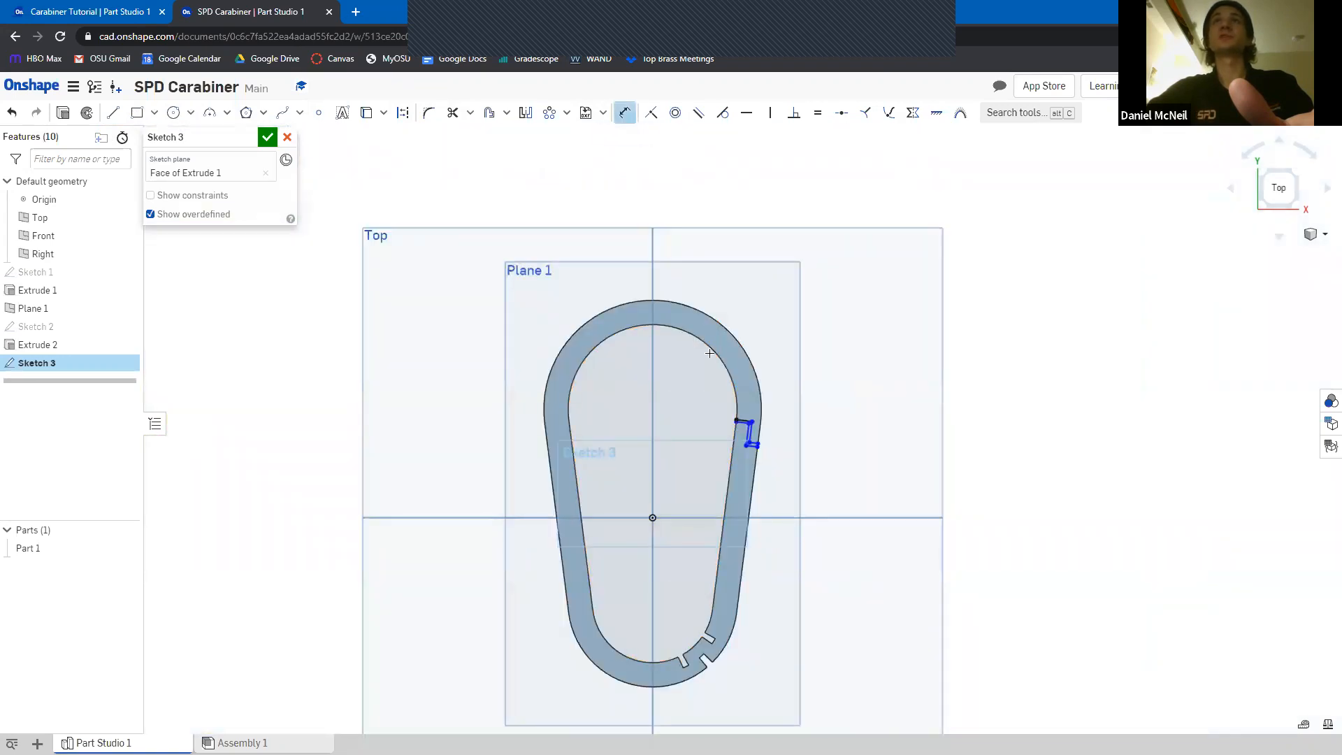
scroll(729, 430, "up", 3)
scroll(728, 429, "up", 5)
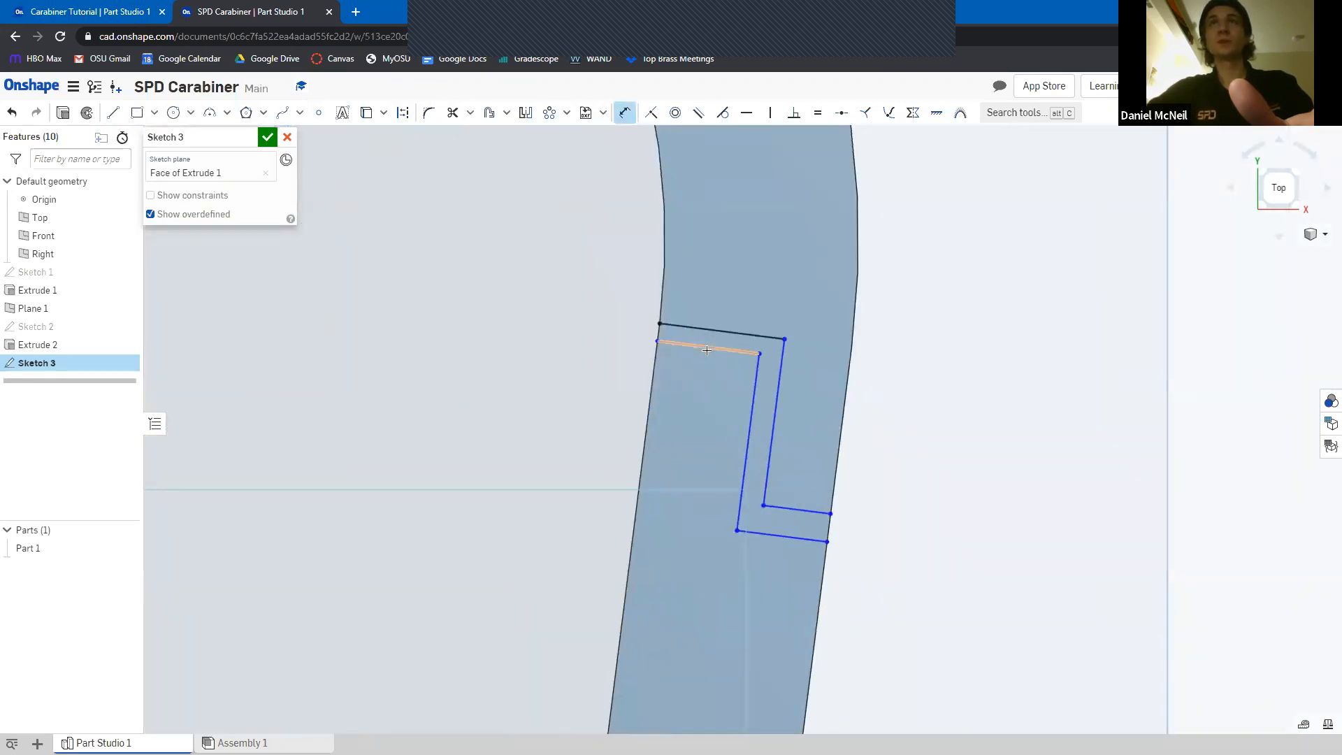
left_click_drag(709, 330, 553, 366)
left_click(554, 366)
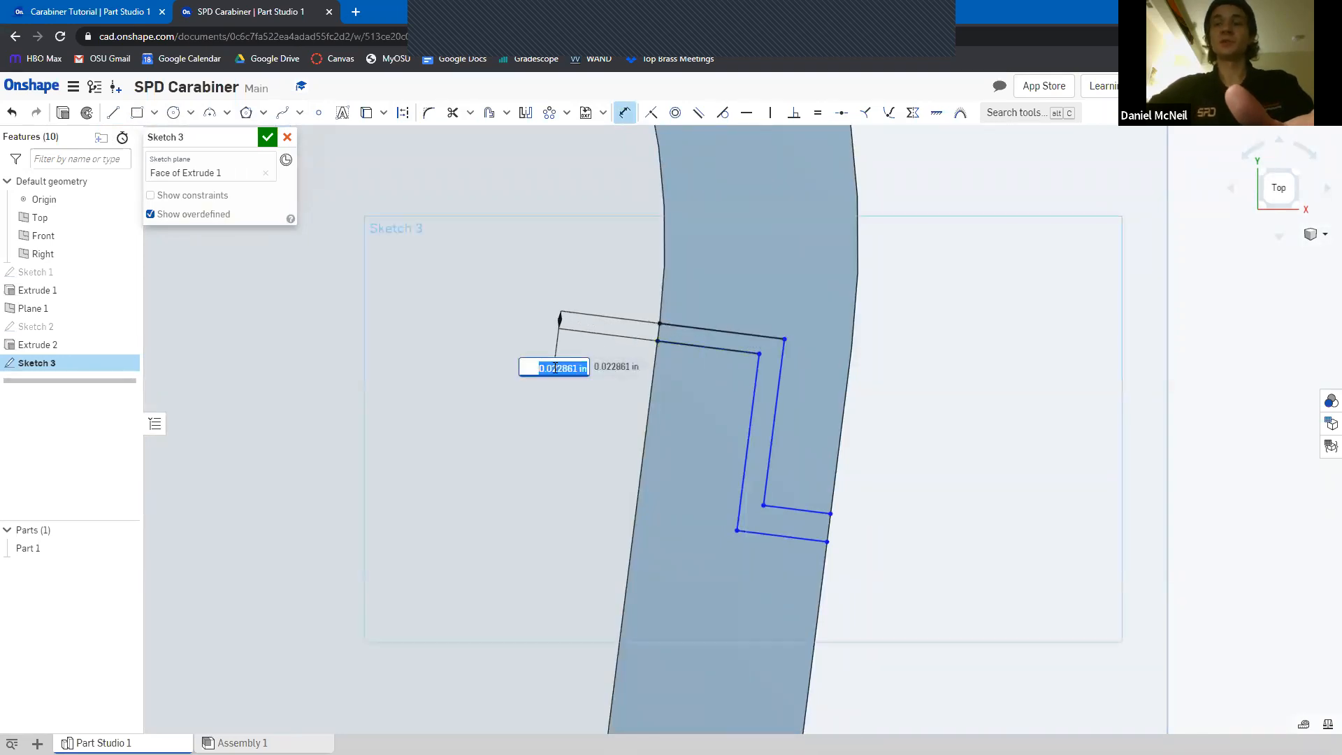
key("BackSpace")
type("0.008")
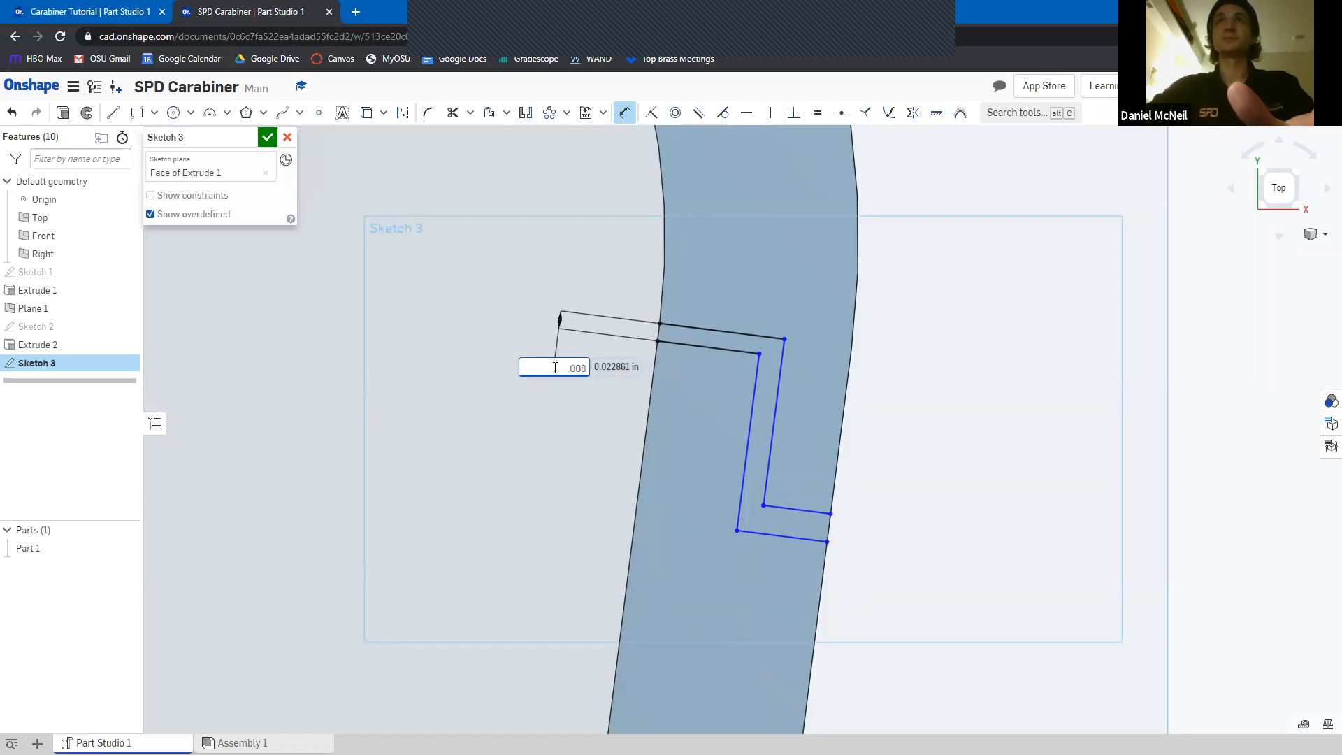
key("Return")
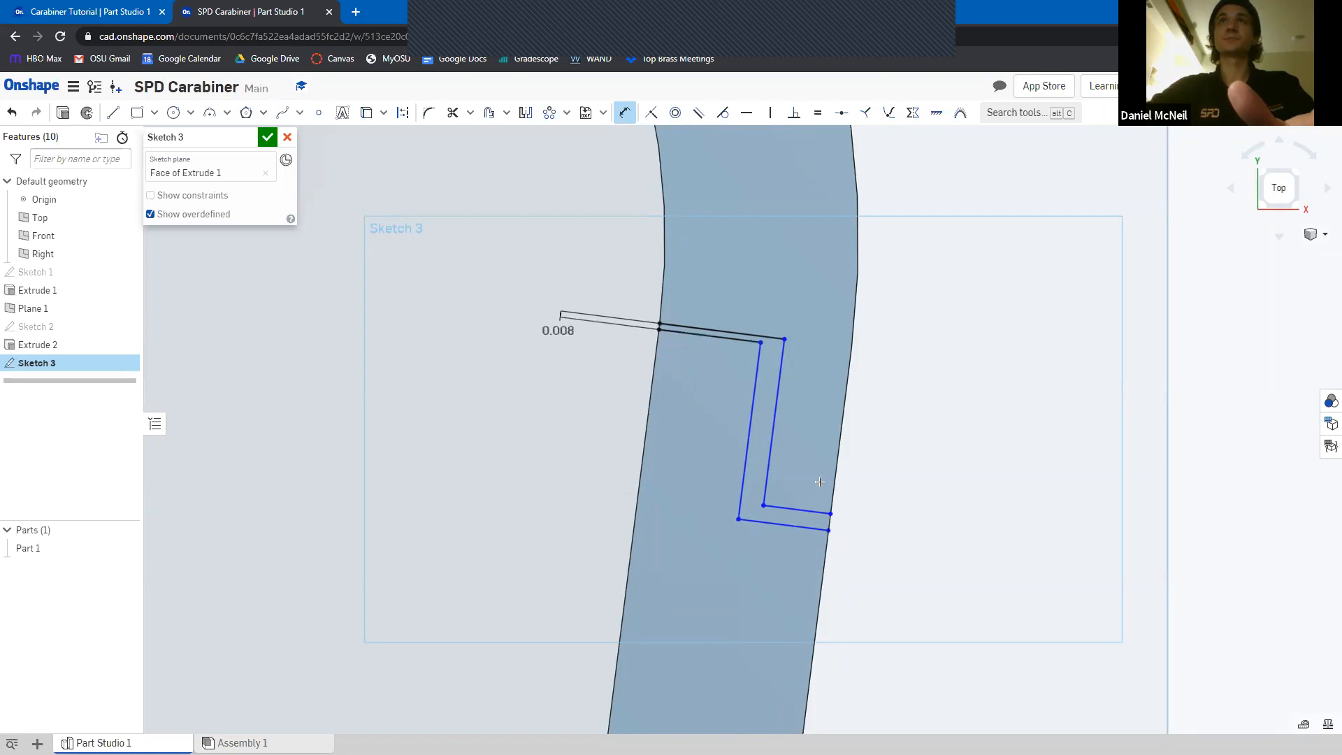
Dimension the gap between the two parallel lower lines as 0.008 in
left_click(798, 531)
left_click(929, 560)
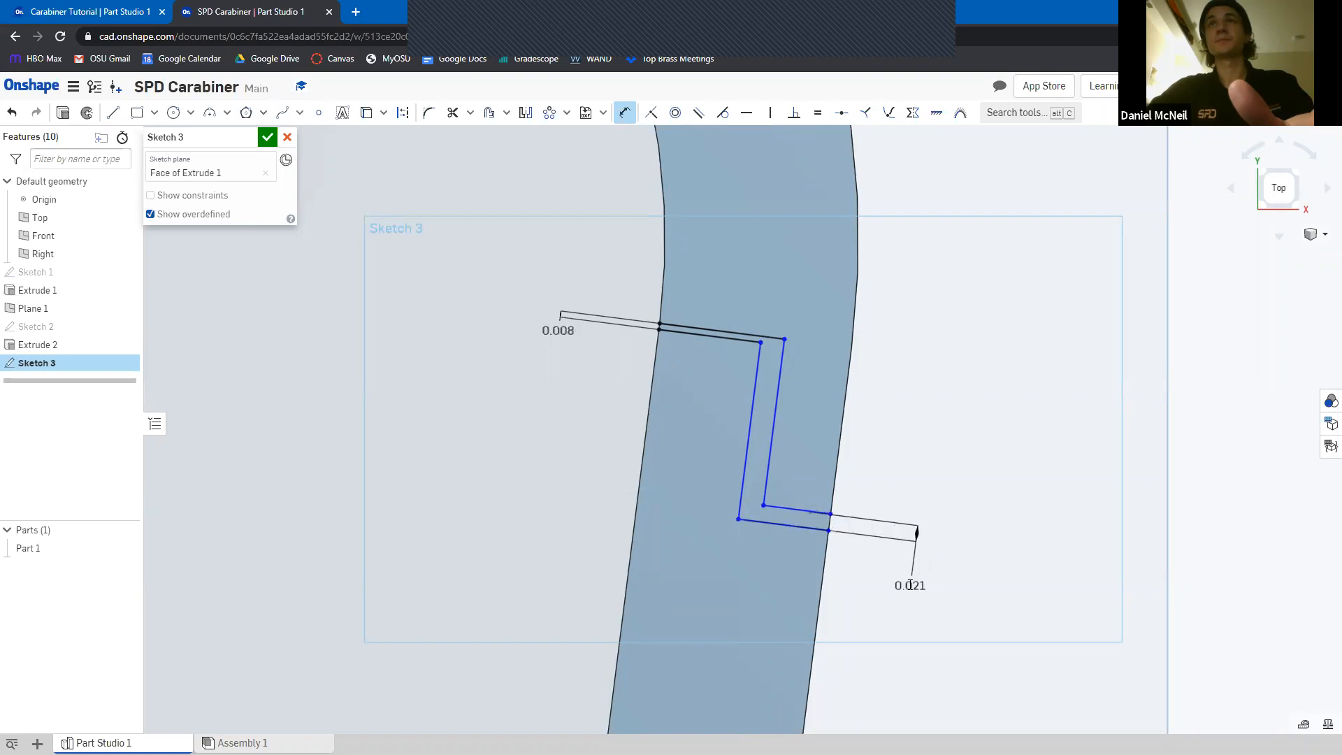
left_click(909, 585)
type(".008")
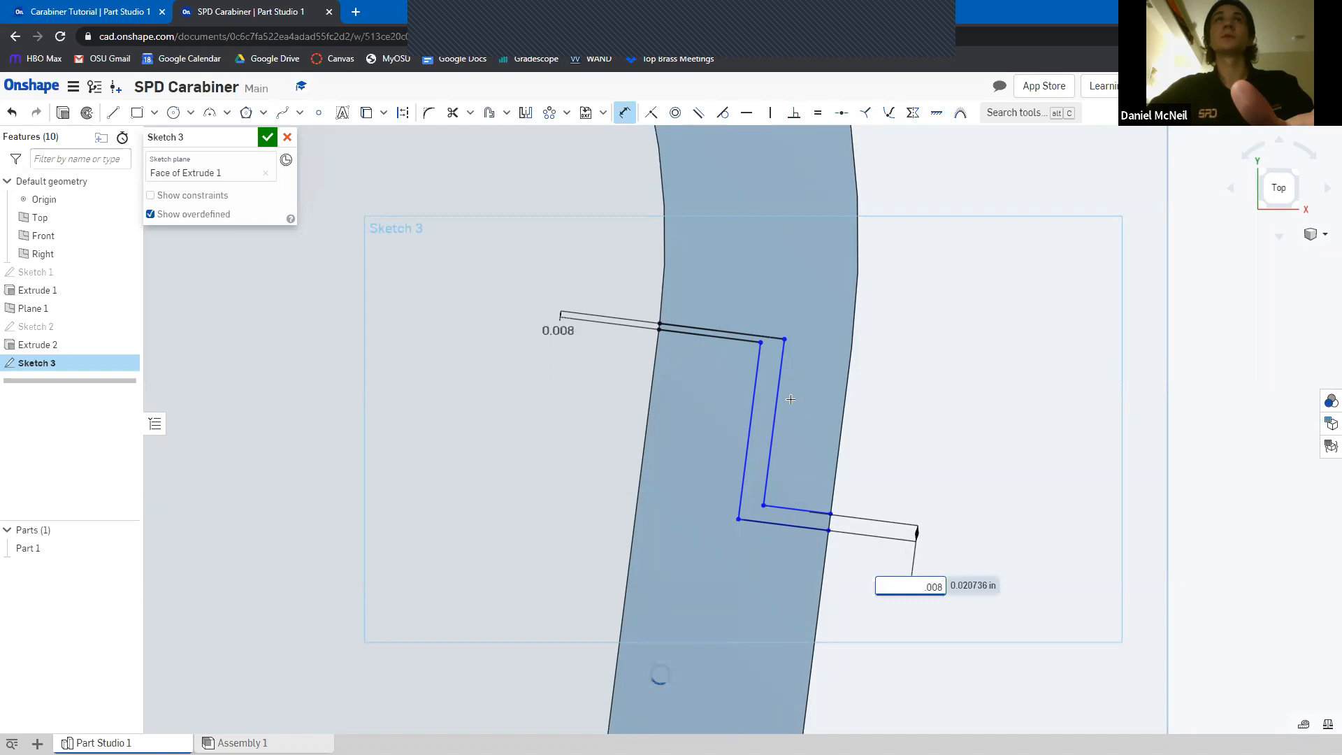
key("Return")
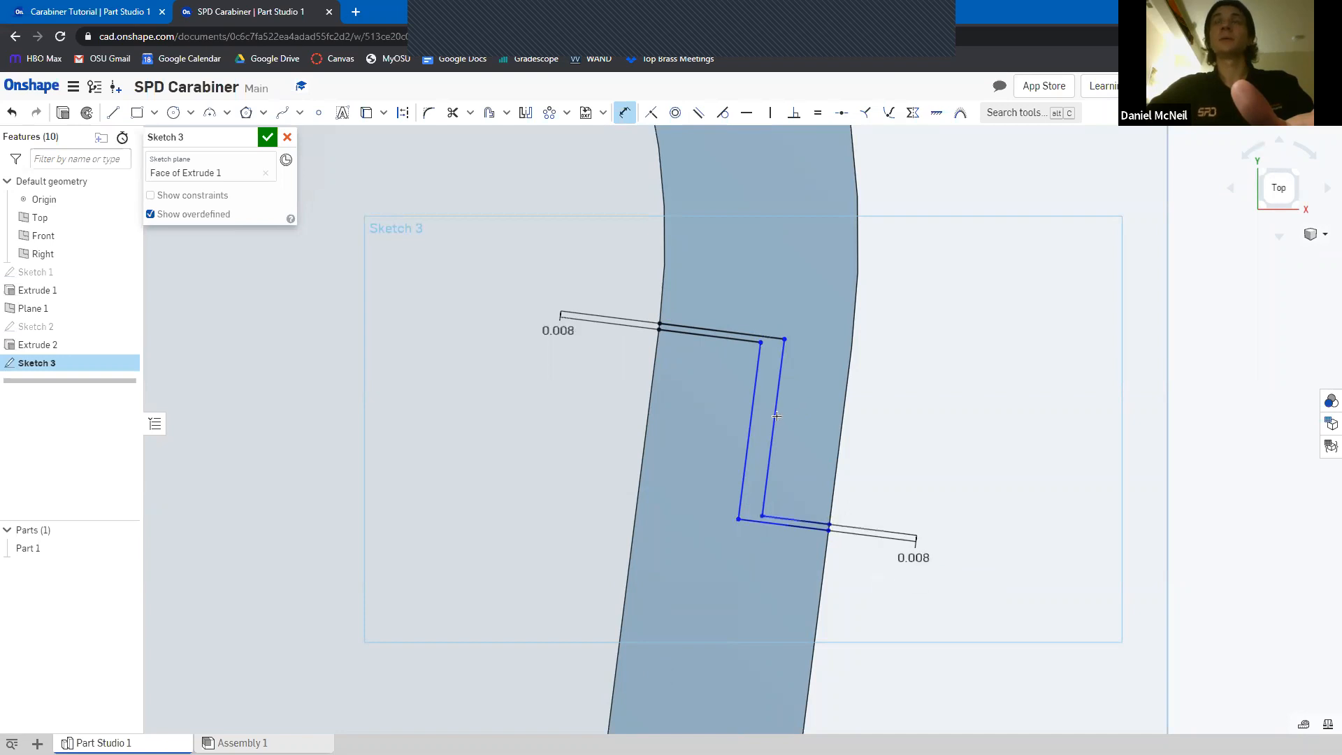
Dimension each long middle line of the stepped outlines 0.121 in from its nearest edge of the arm
left_click(732, 340)
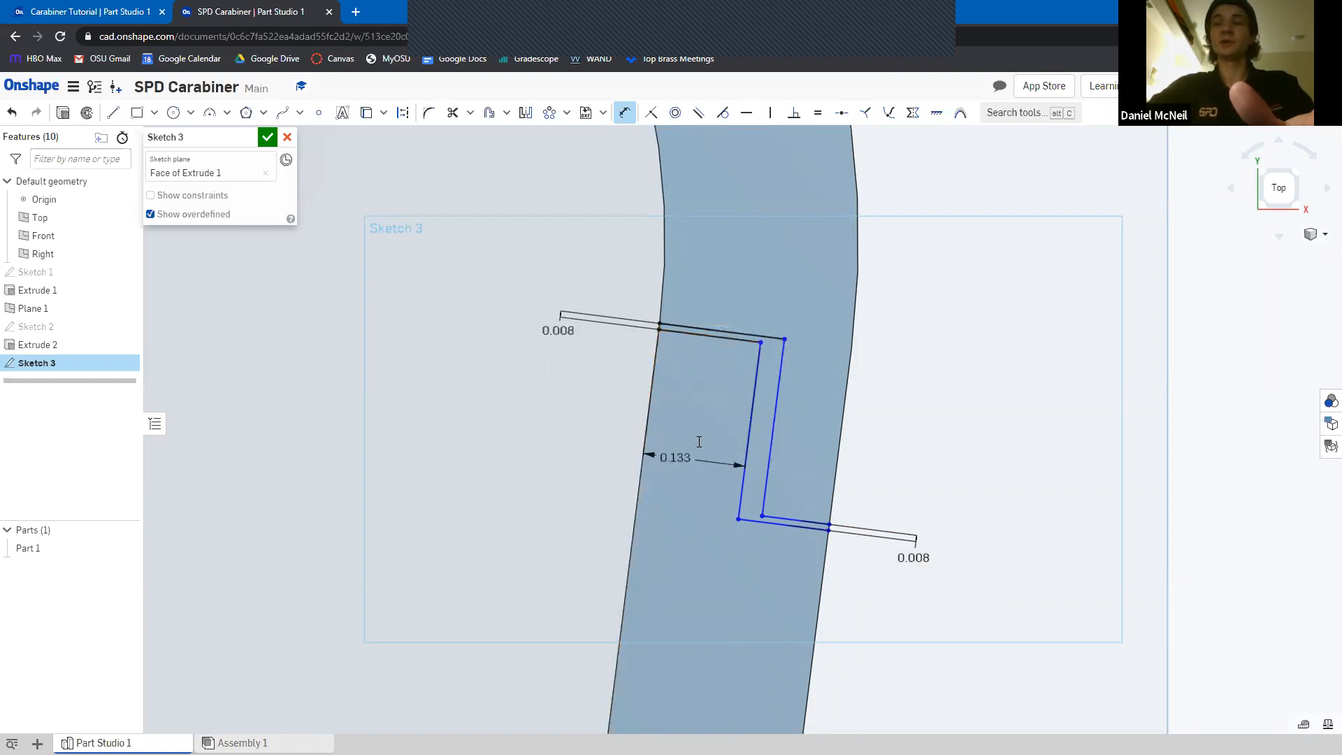
left_click(699, 442)
type("121")
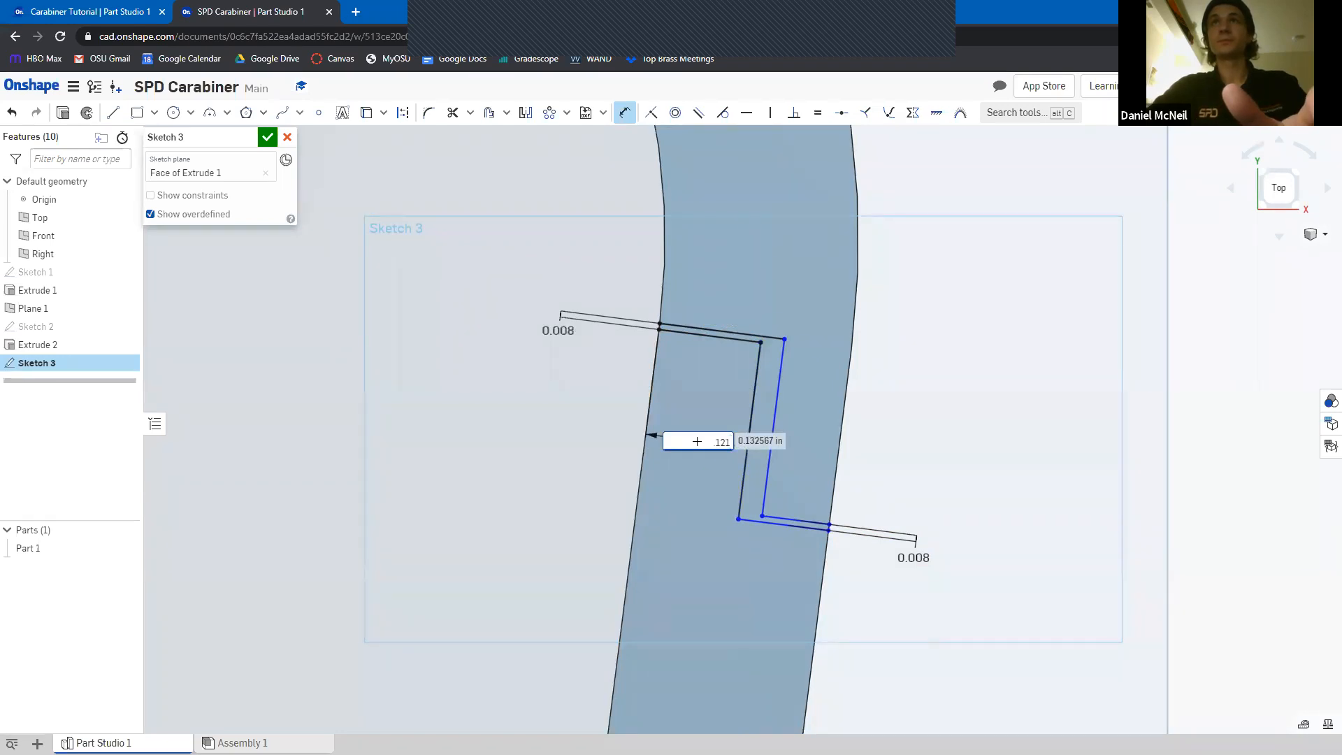
key("Return")
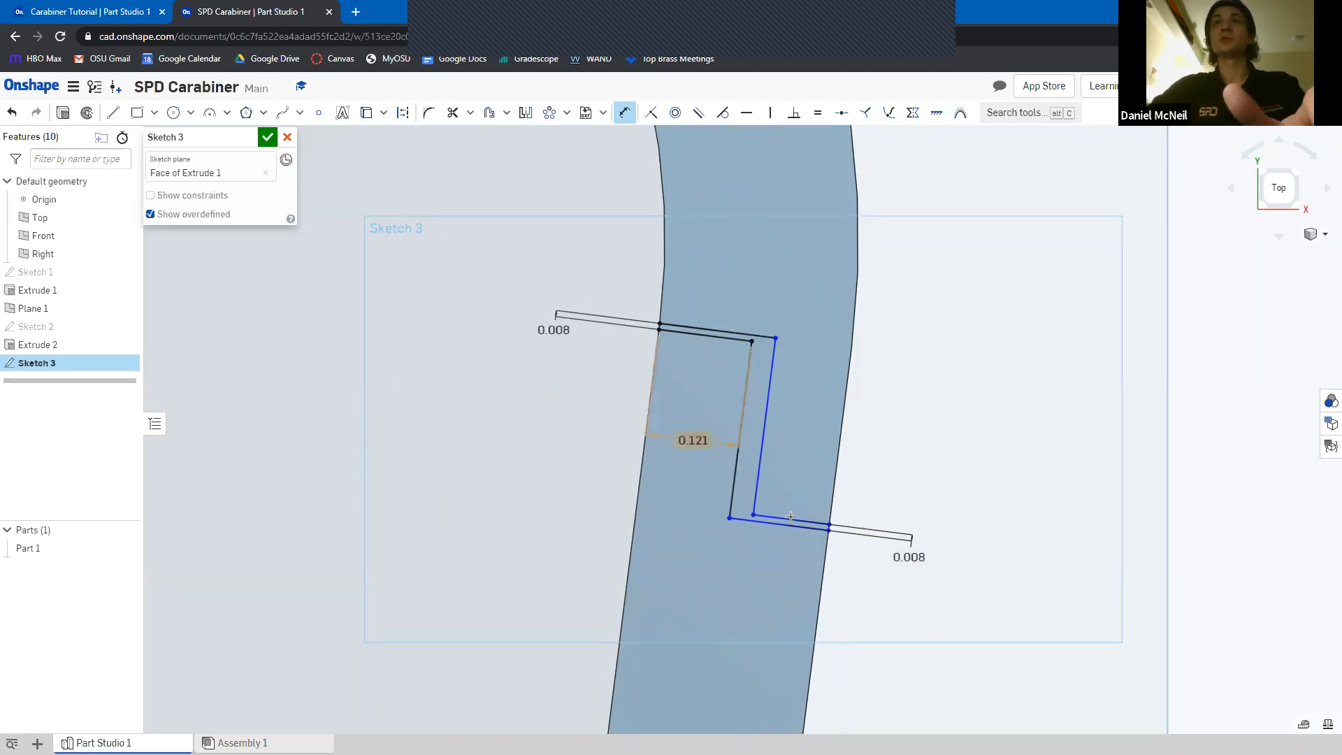
left_click(794, 474)
type("121")
key("Return")
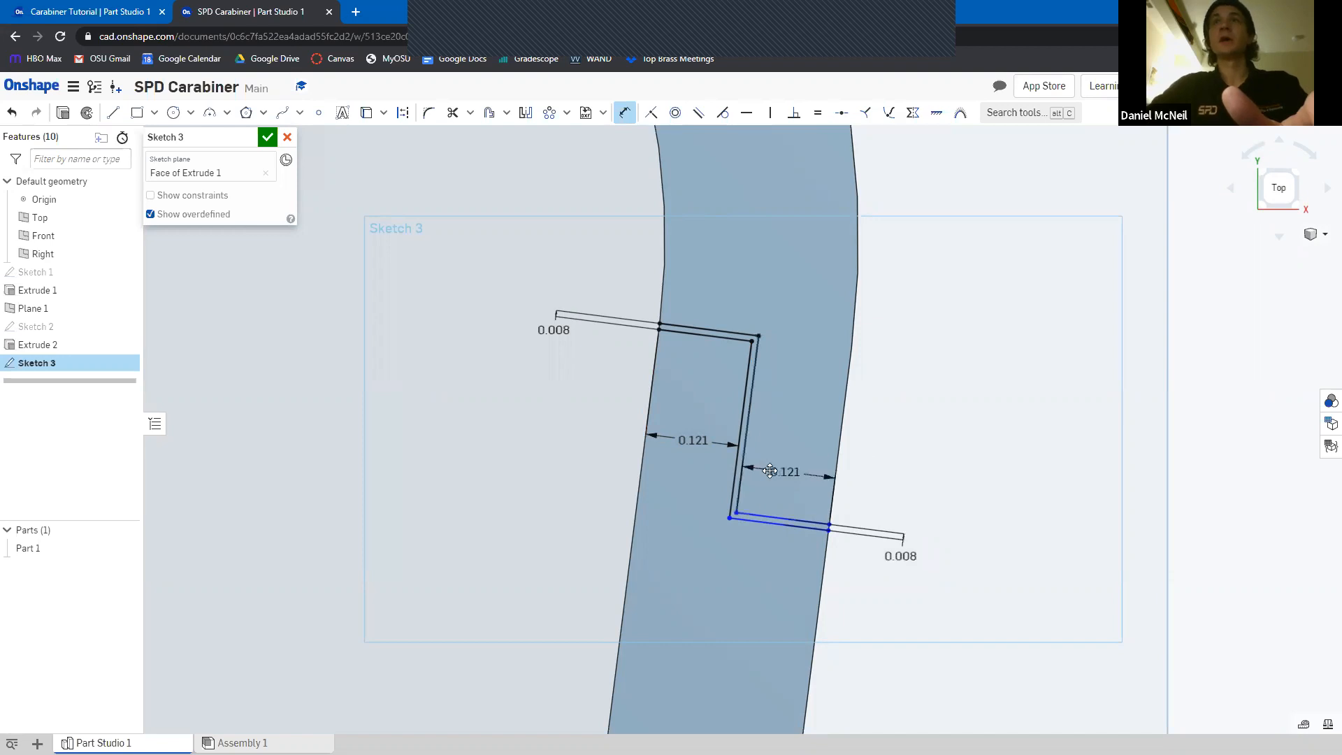
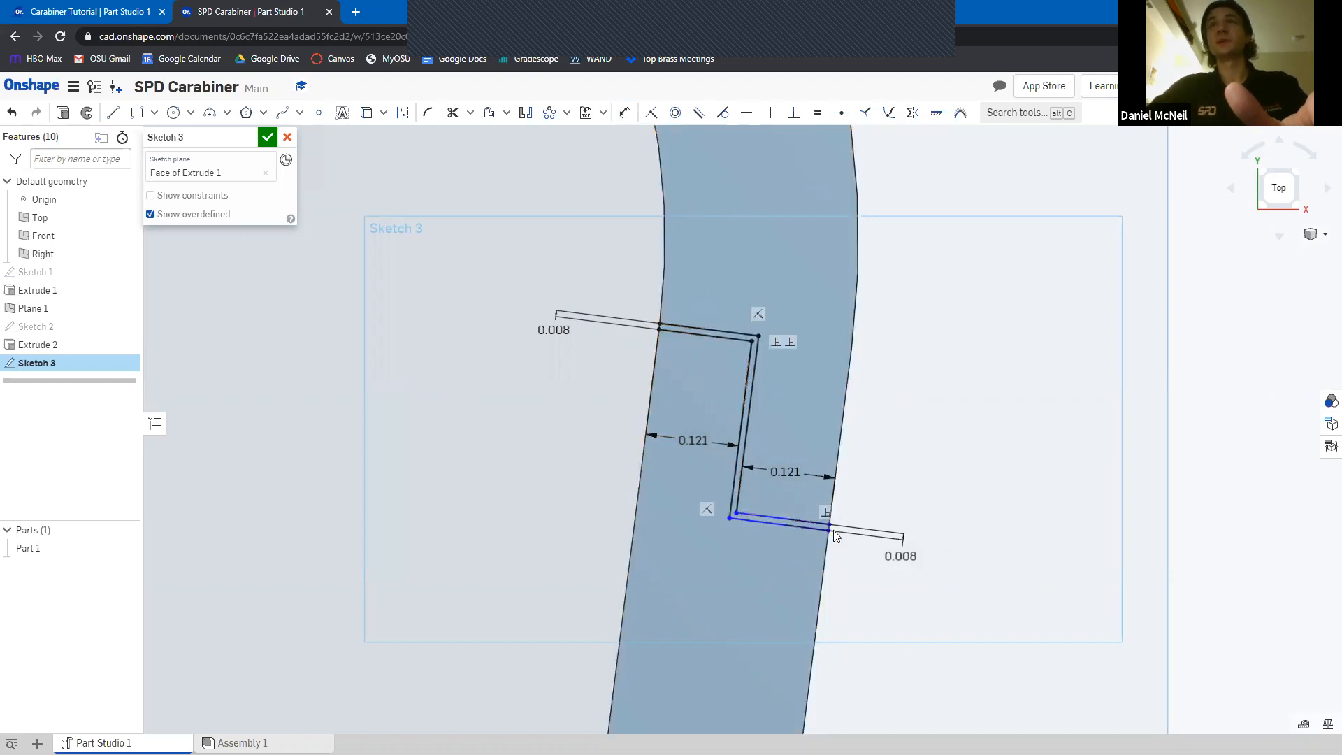
Move the lower pair of lines upward and dimension the stepped outline's overall height between its outermost cross lines as 0.25 in
mouse_move(829, 528)
left_mouse_down()
mouse_move(849, 496)
mouse_move(830, 626)
mouse_move(856, 560)
mouse_move(843, 419)
mouse_move(837, 591)
mouse_move(855, 468)
mouse_move(847, 601)
mouse_move(826, 514)
mouse_move(853, 593)
mouse_move(858, 518)
mouse_move(854, 529)
left_mouse_up()
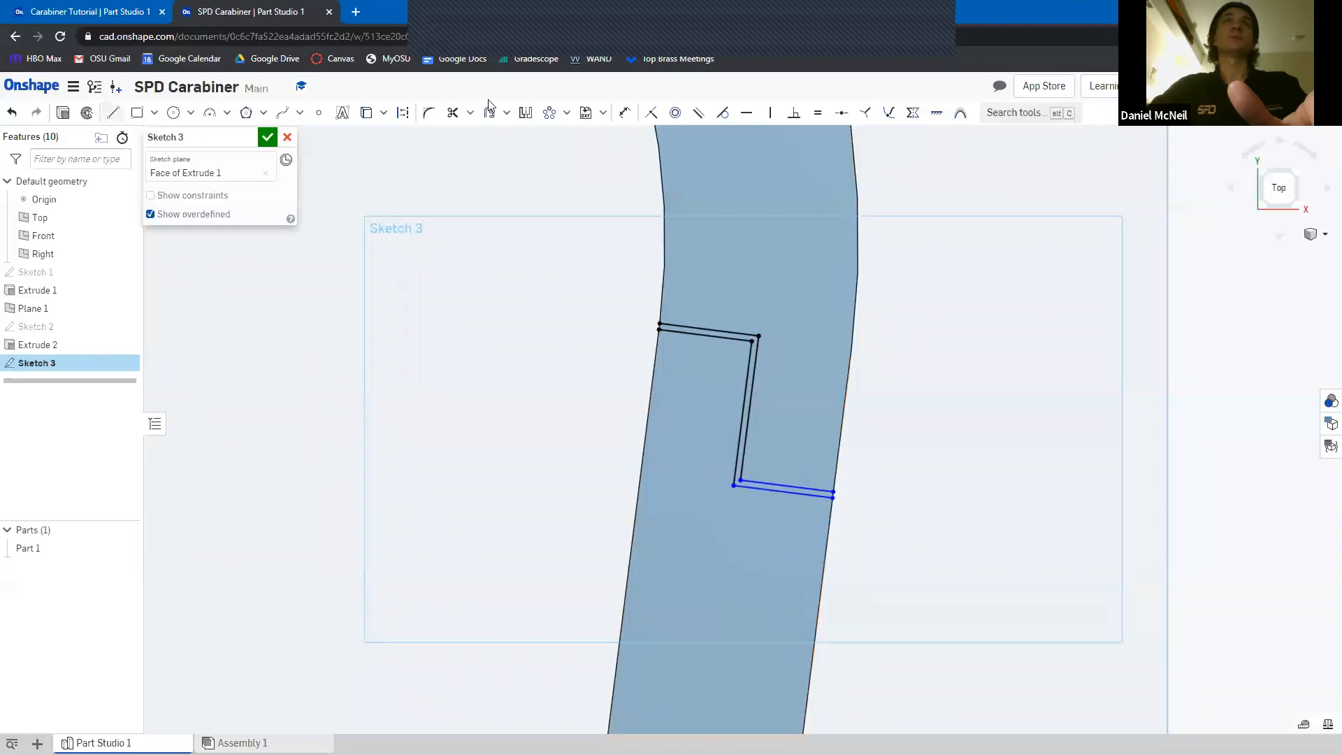
left_click(622, 112)
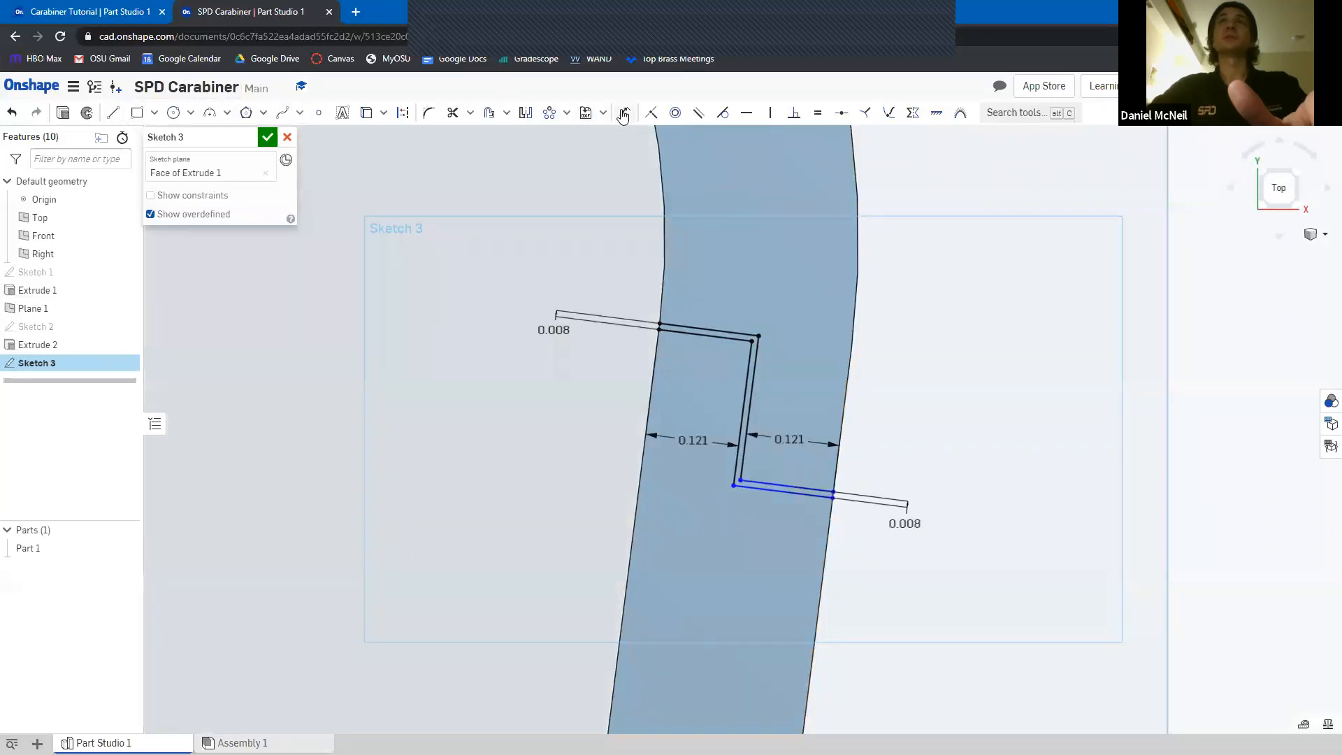
left_click(623, 113)
left_click(711, 327)
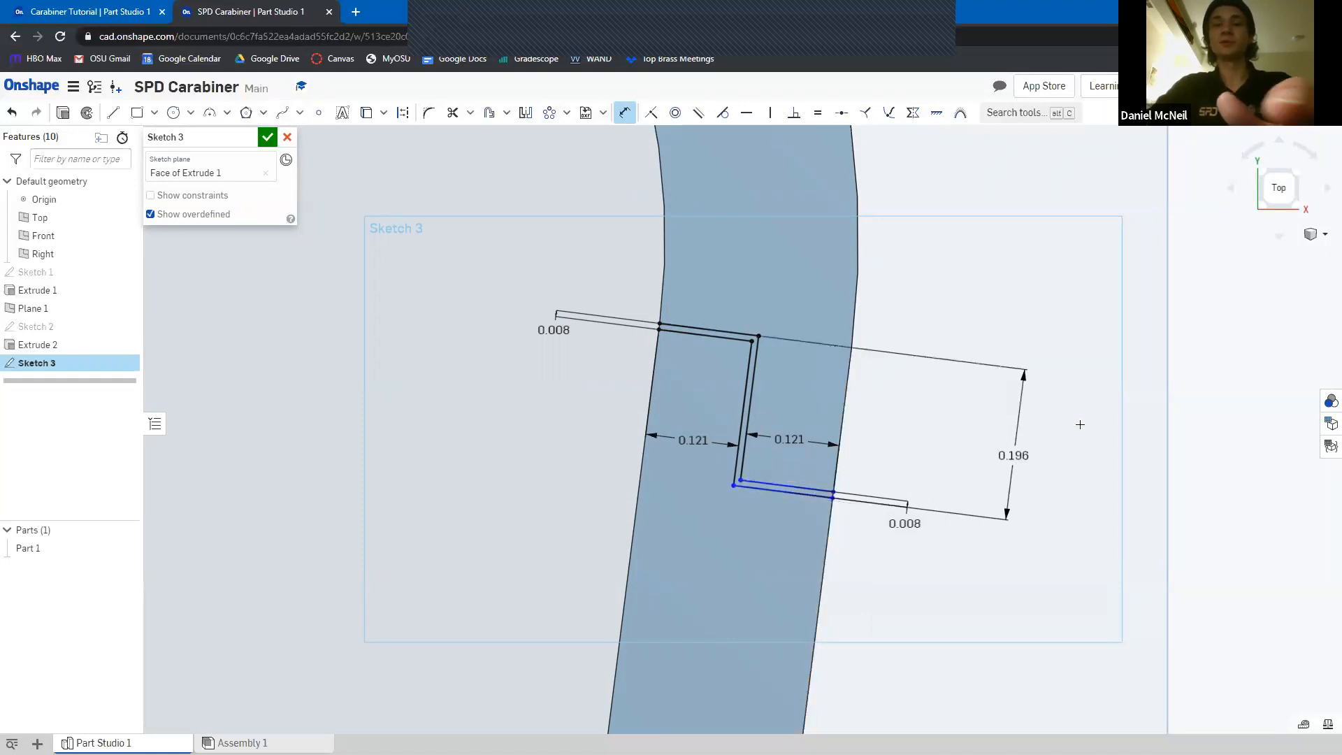
left_click(1080, 424)
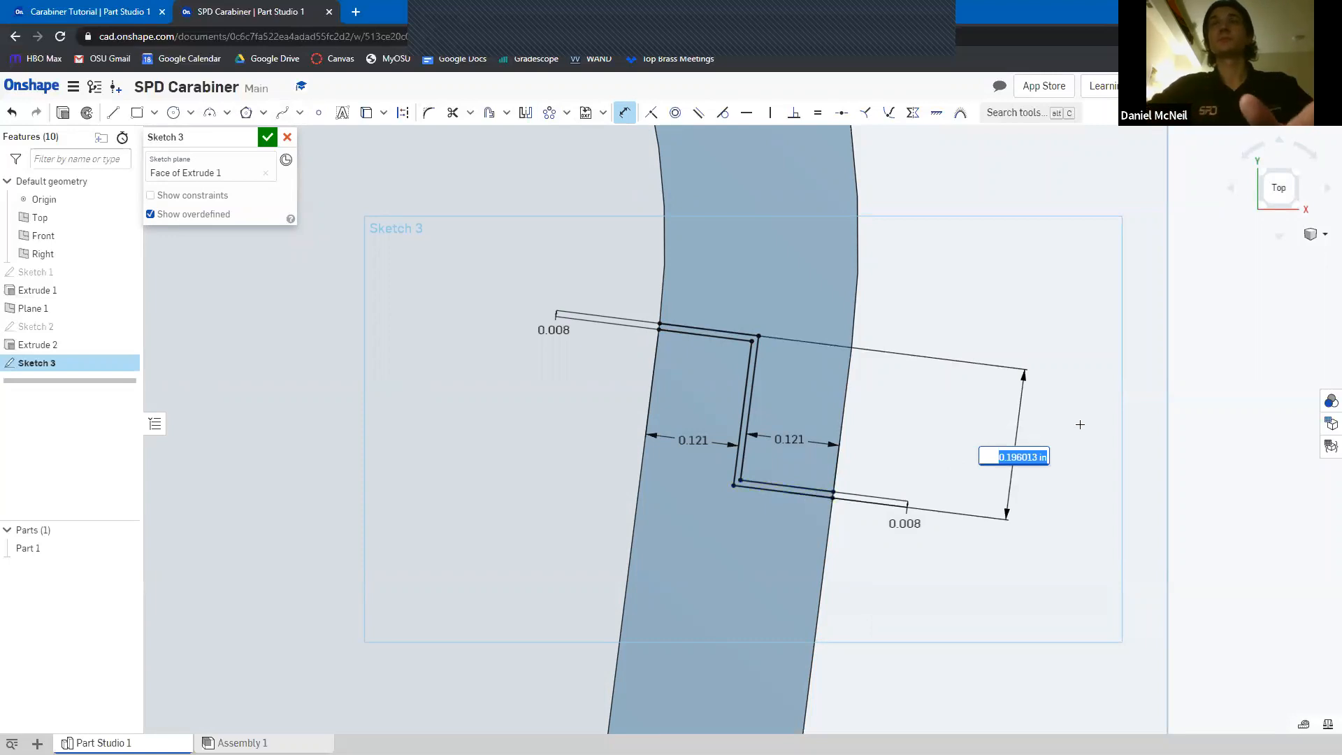
type("0.25")
key("Return")
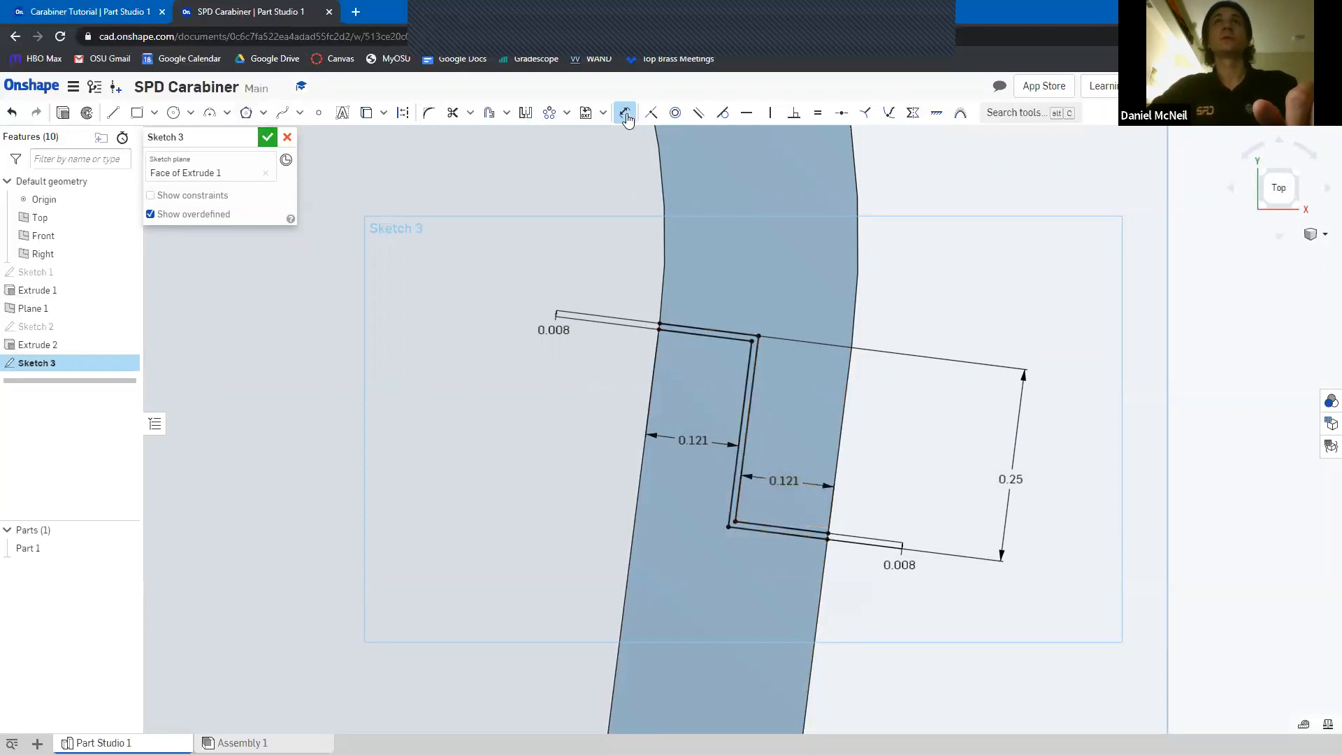
key("Escape")
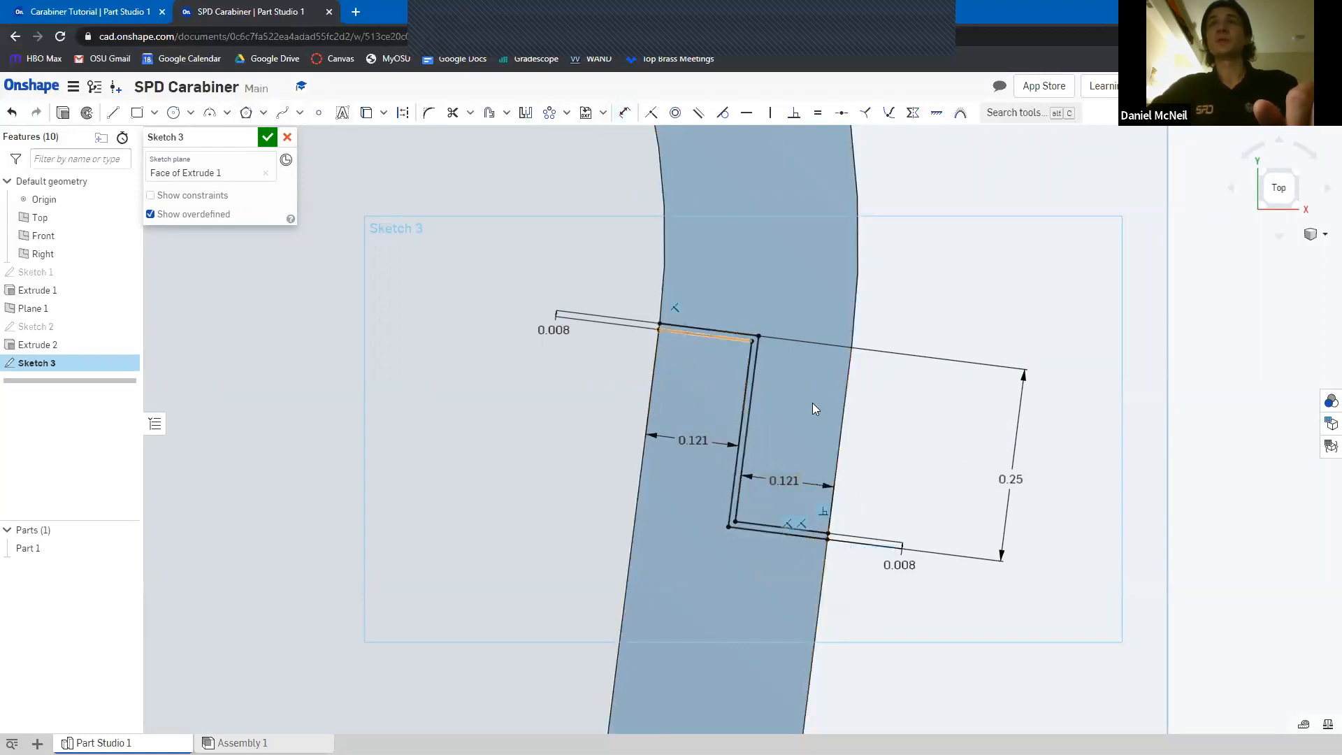
Close the open lower end of the stepped gap outline with a short line along the arm's edge
right_click_drag(749, 570, 727, 571)
scroll(746, 544, "up", 5)
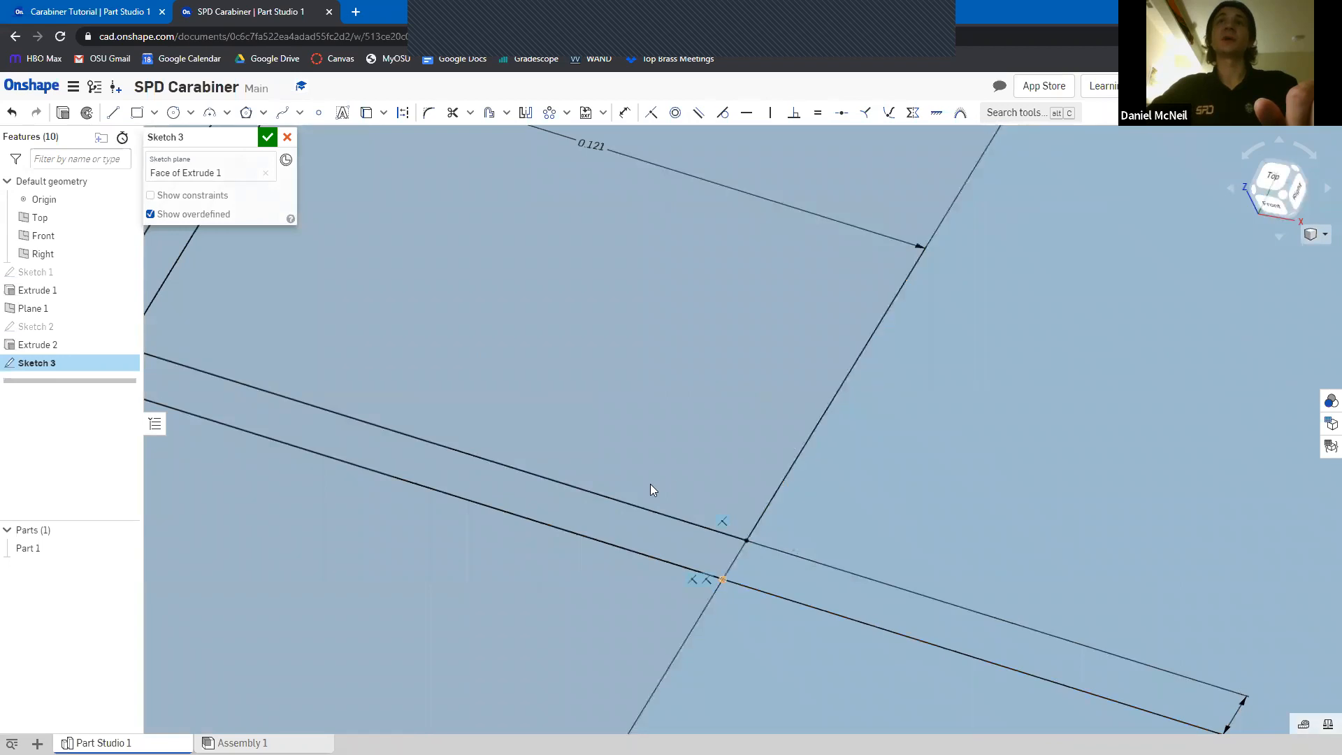
scroll(594, 218, "down", 5)
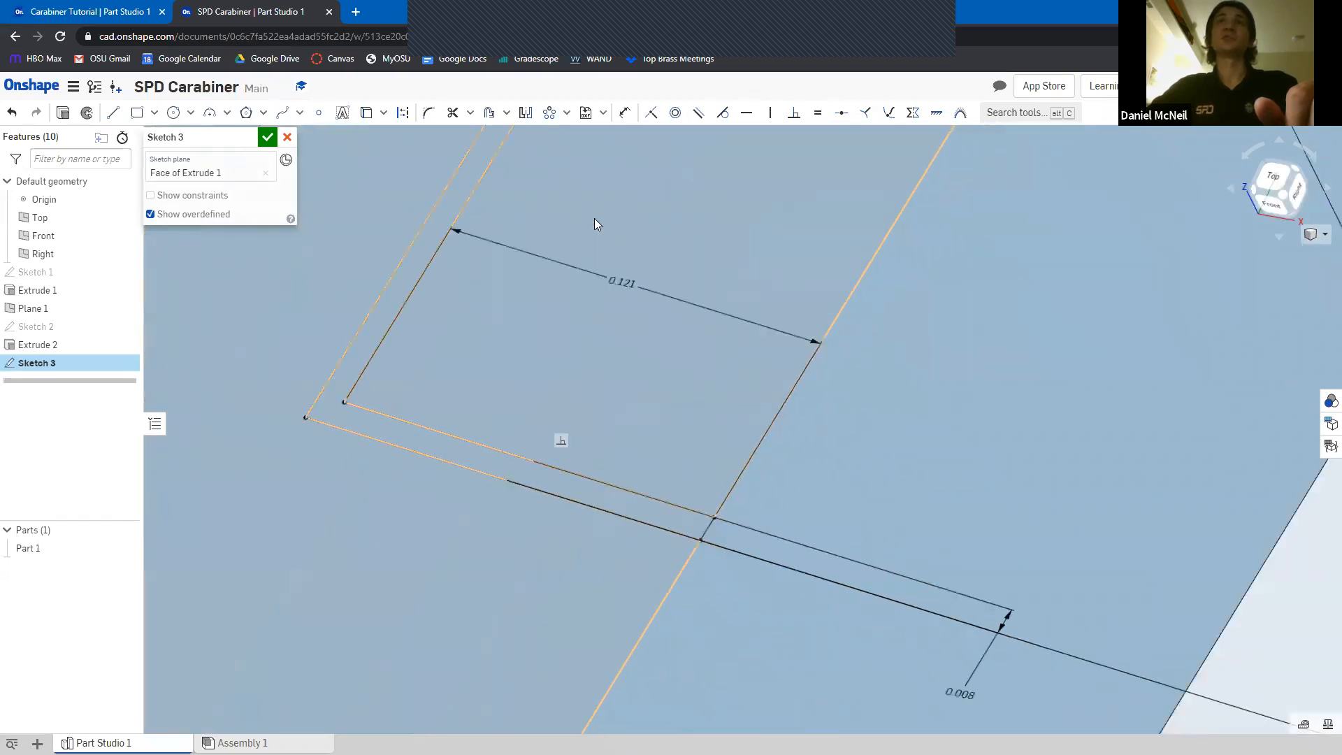
scroll(608, 353, "down", 3)
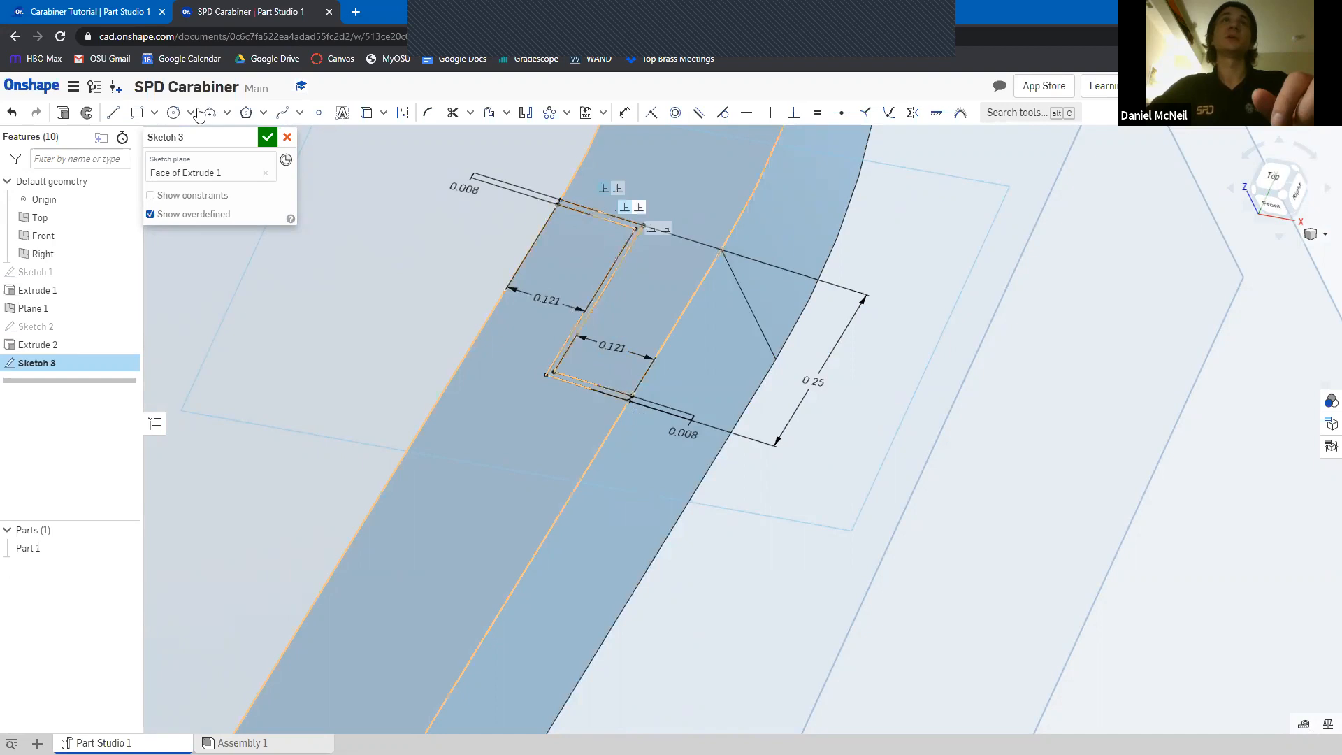
left_click(112, 114)
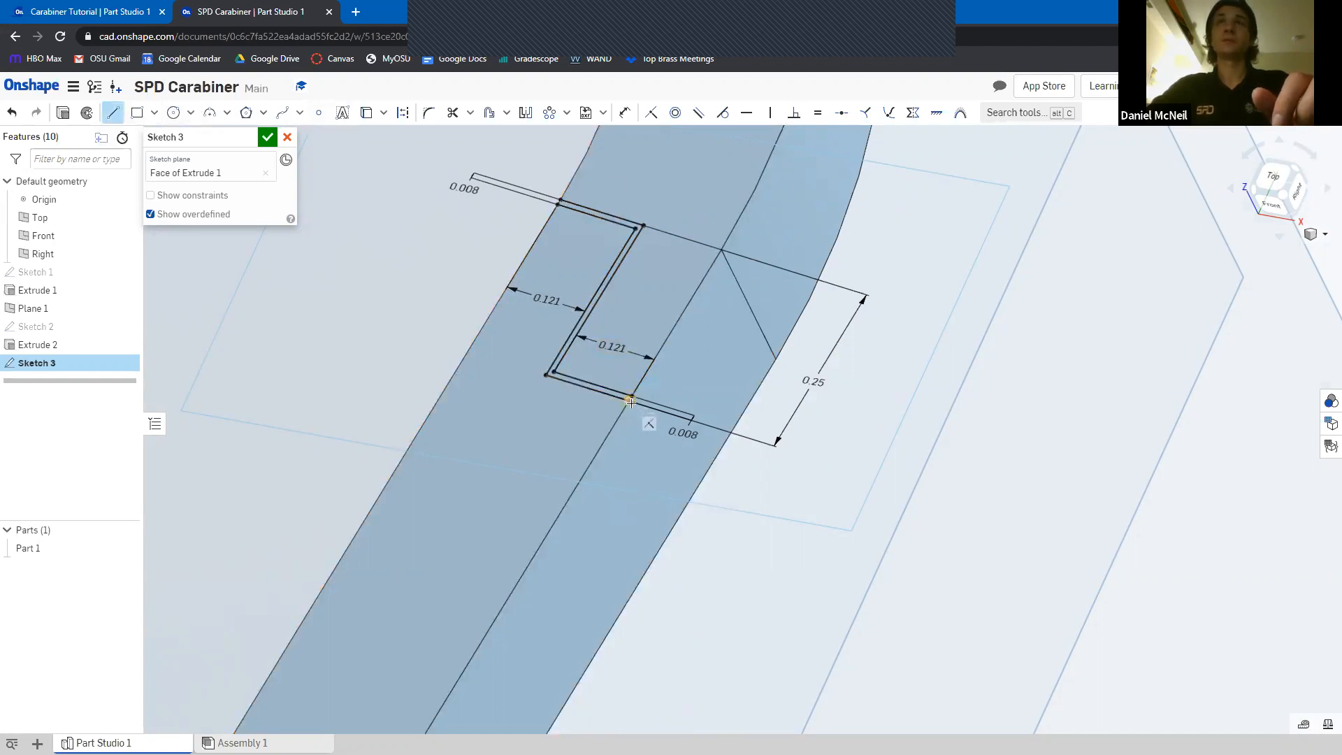
scroll(629, 397, "up", 5)
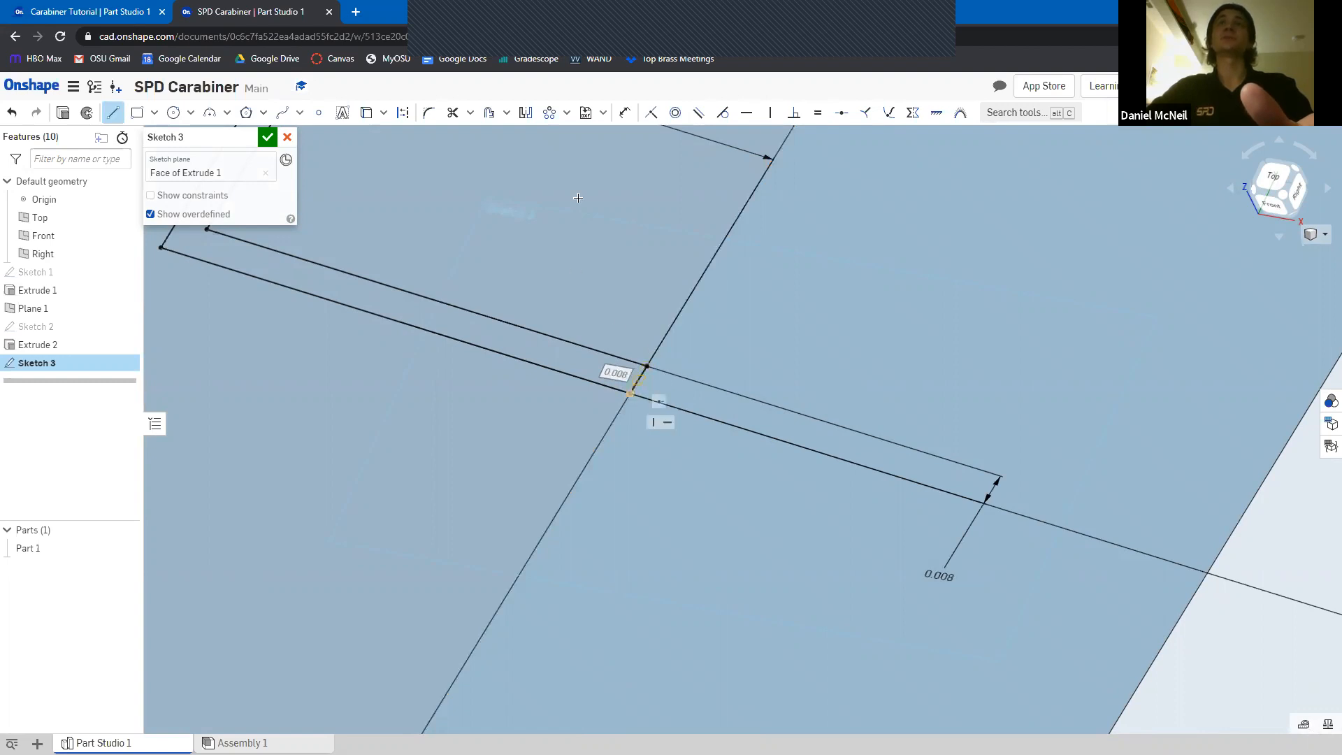
scroll(615, 242, "down", 5)
Close the open upper end of the stepped gap outline with a short line along the arm's opposite edge
middle_click_drag(616, 242, 884, 663)
scroll(773, 392, "up", 2)
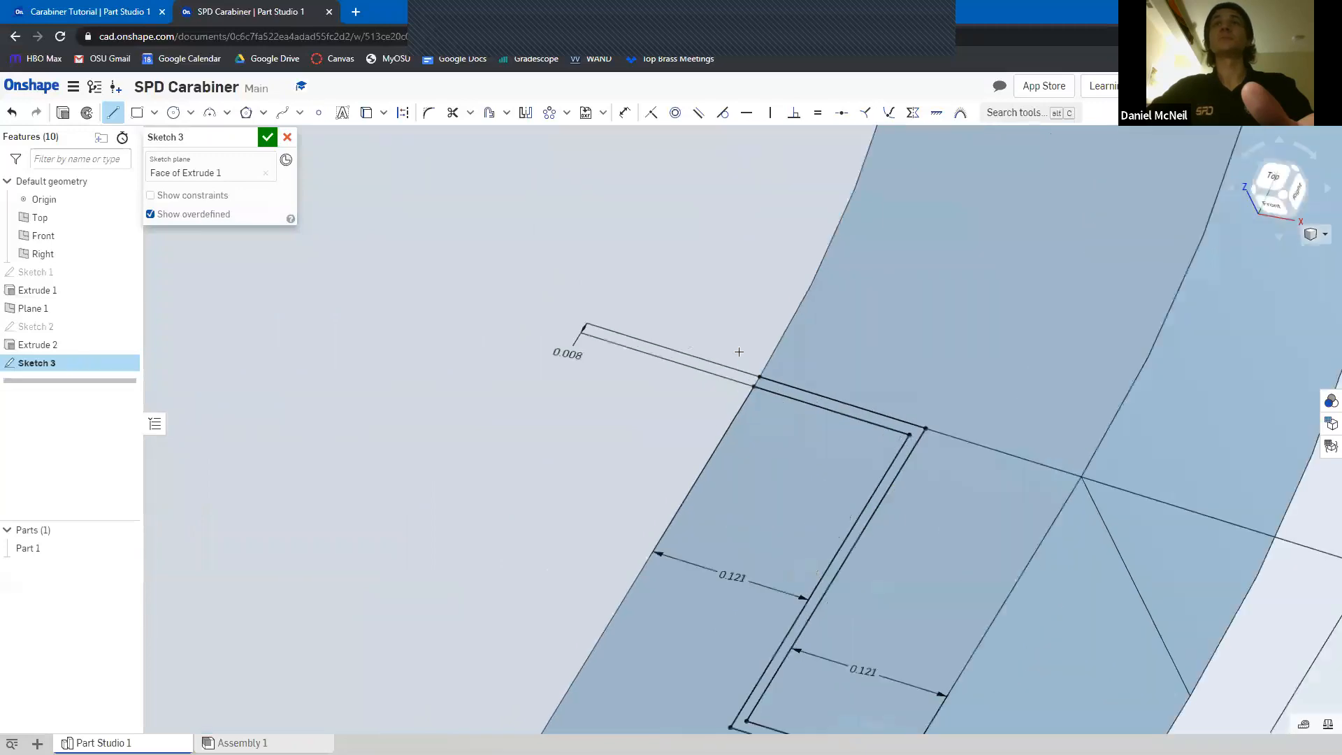
scroll(739, 352, "up", 4)
left_click_drag(741, 354, 761, 321)
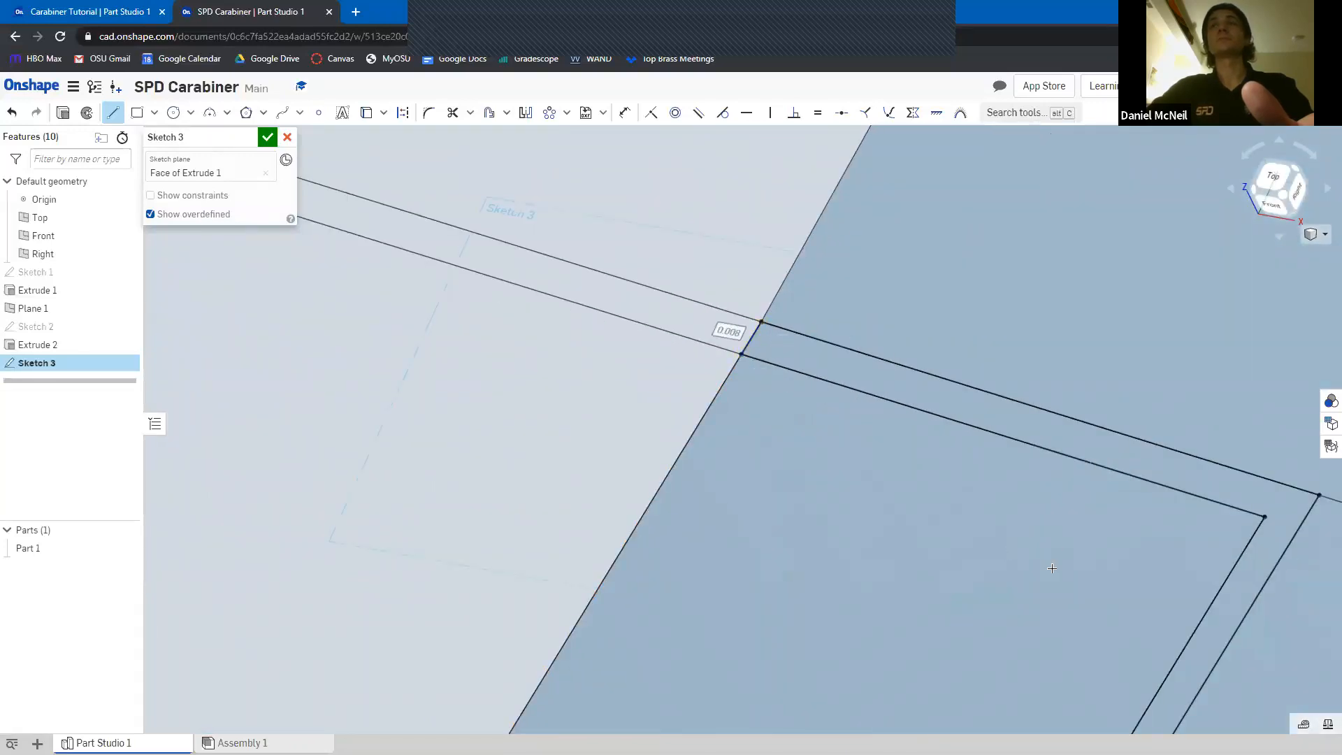
scroll(1032, 573, "up", 2)
scroll(1032, 574, "down", 7)
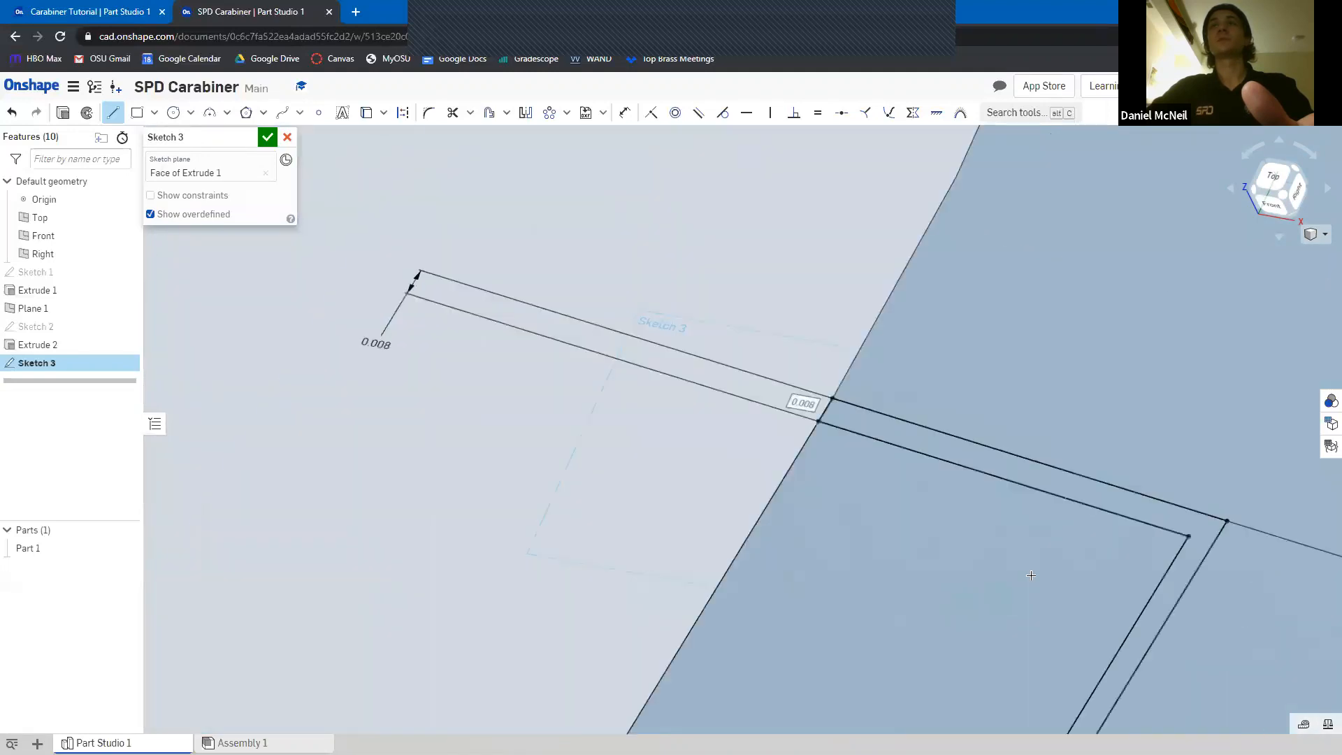
middle_click_drag(1069, 648, 955, 402)
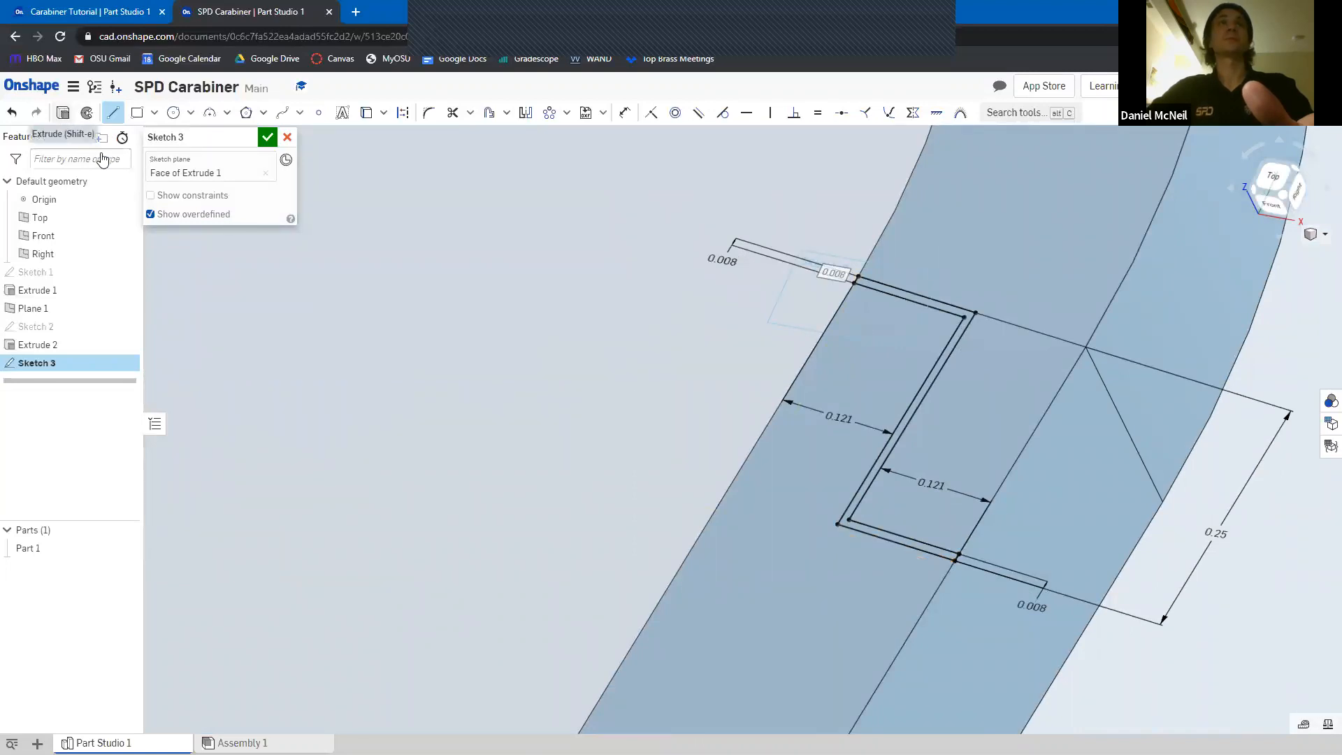
Extrude the stepped outline as a Remove cut with the Through all end type to split the arm
key("shift+e")
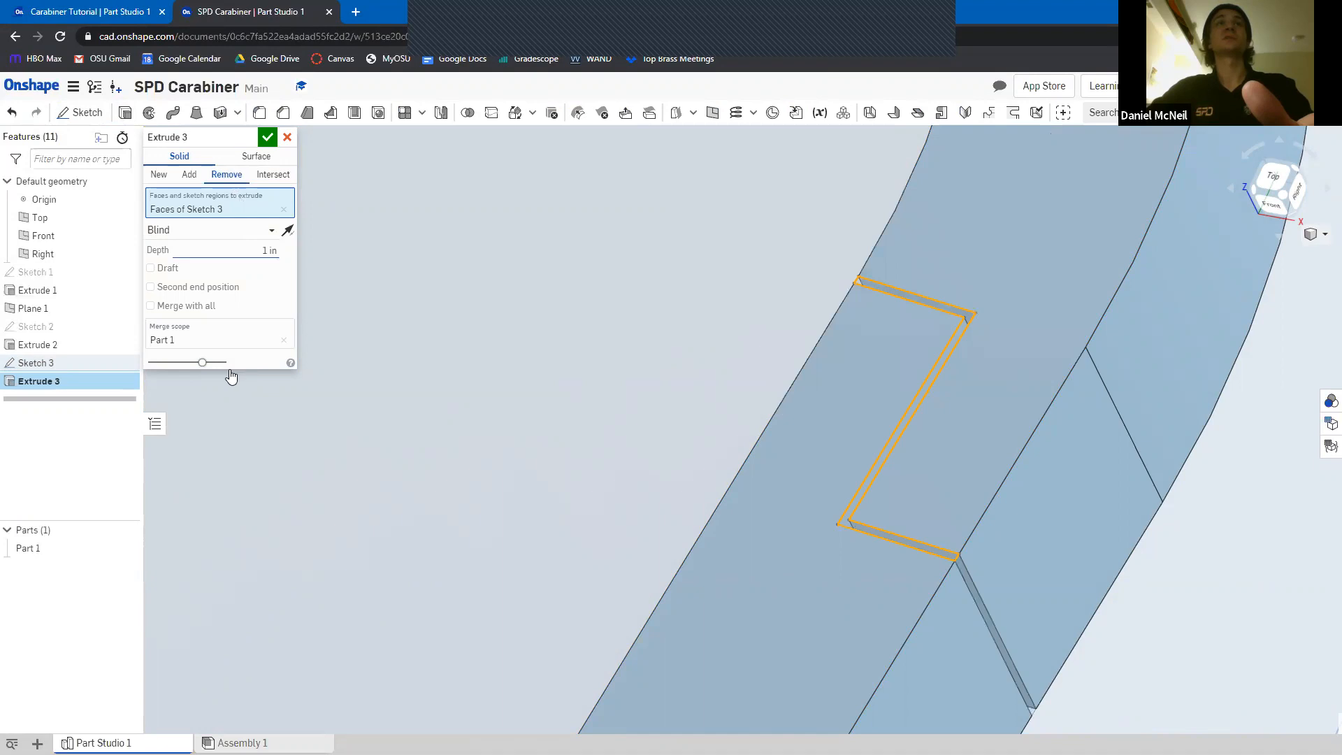
left_click(272, 230)
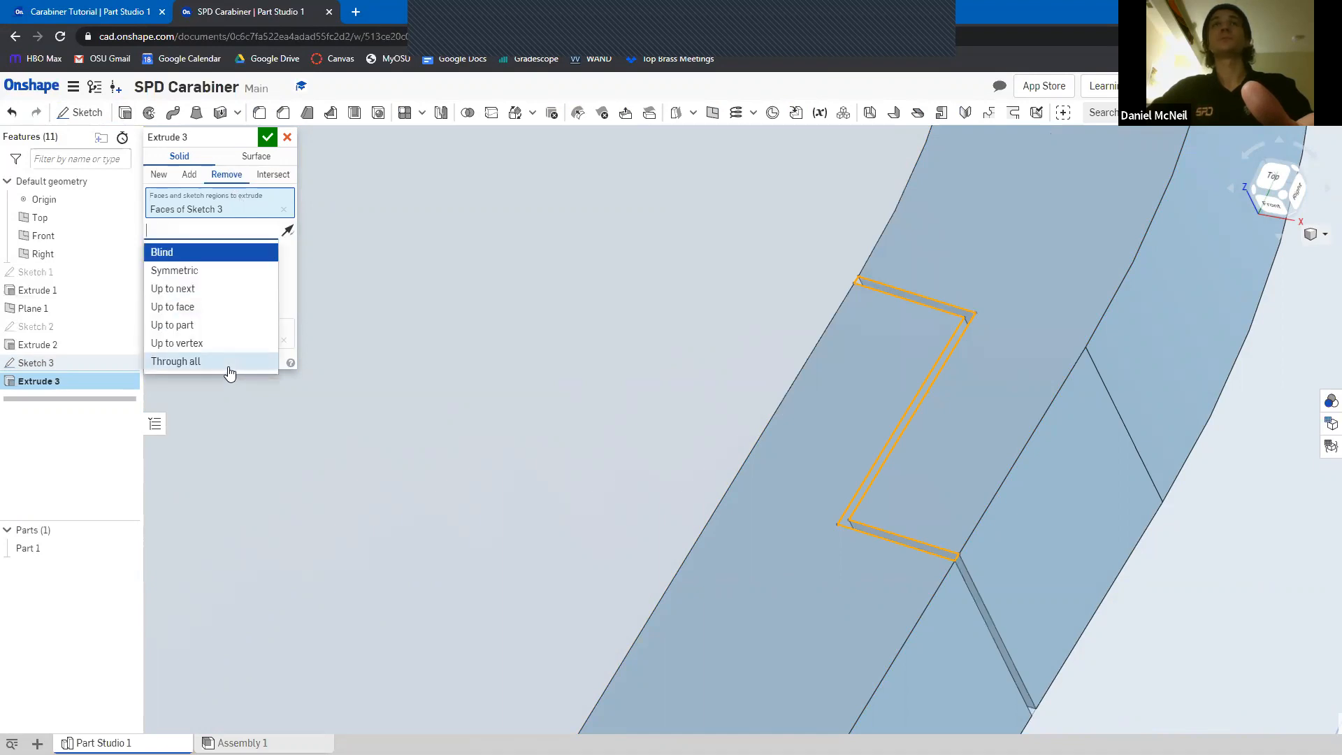
left_click(230, 363)
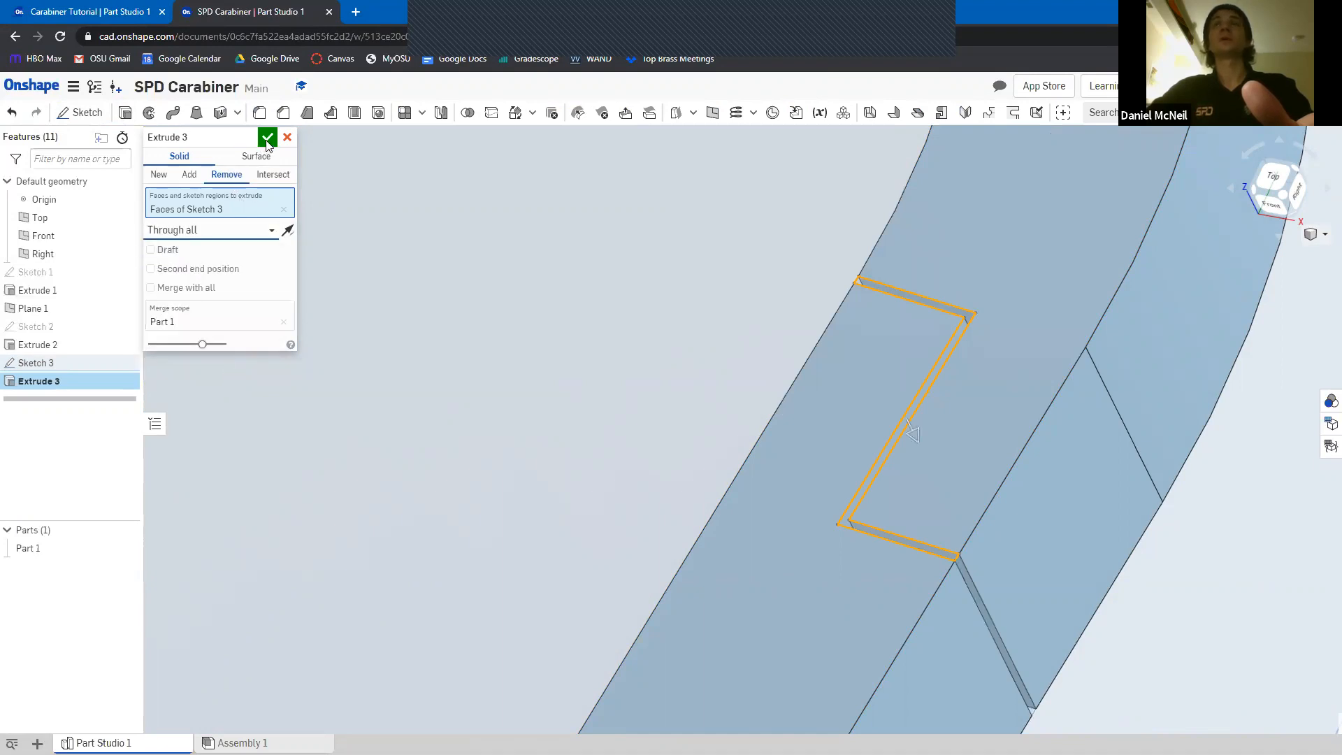
left_click(268, 139)
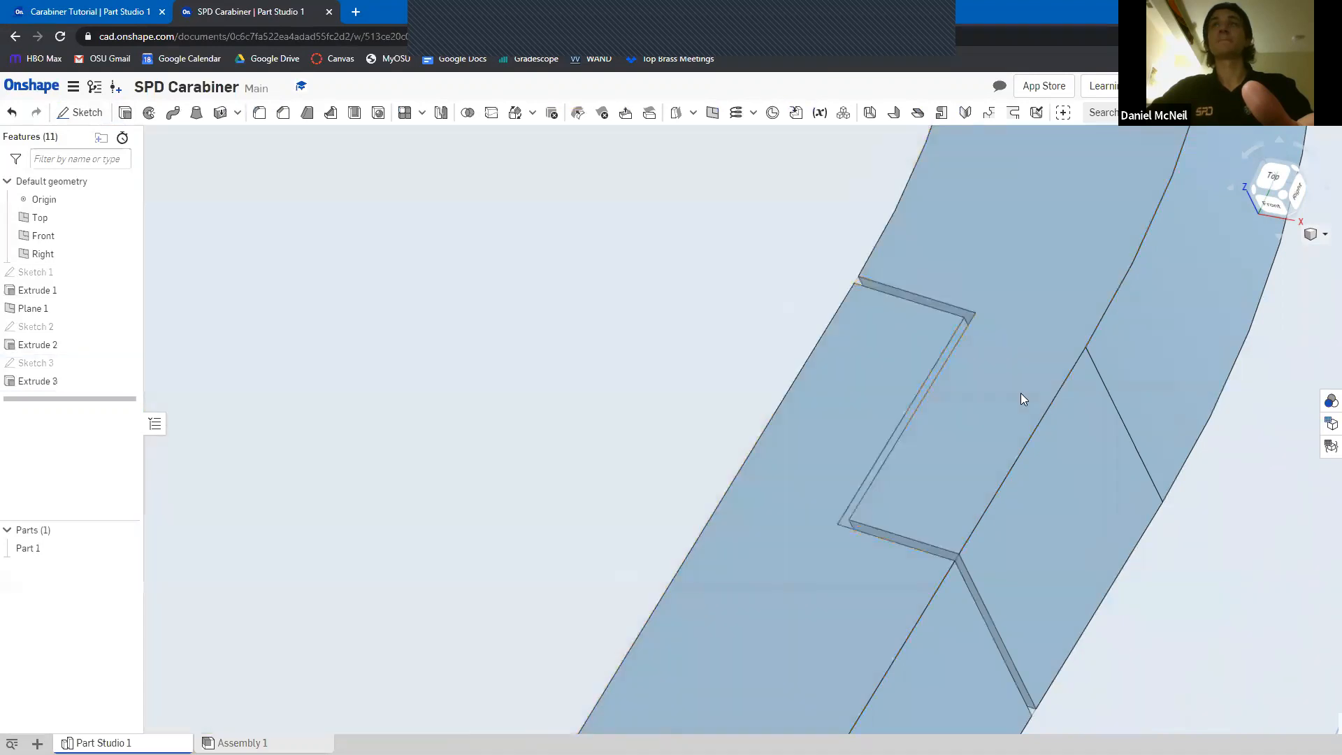
Examine the stepped gate gap from several angles, along with the whole carabiner
right_click_drag(1041, 561, 1003, 561)
right_click_drag(943, 524, 962, 464)
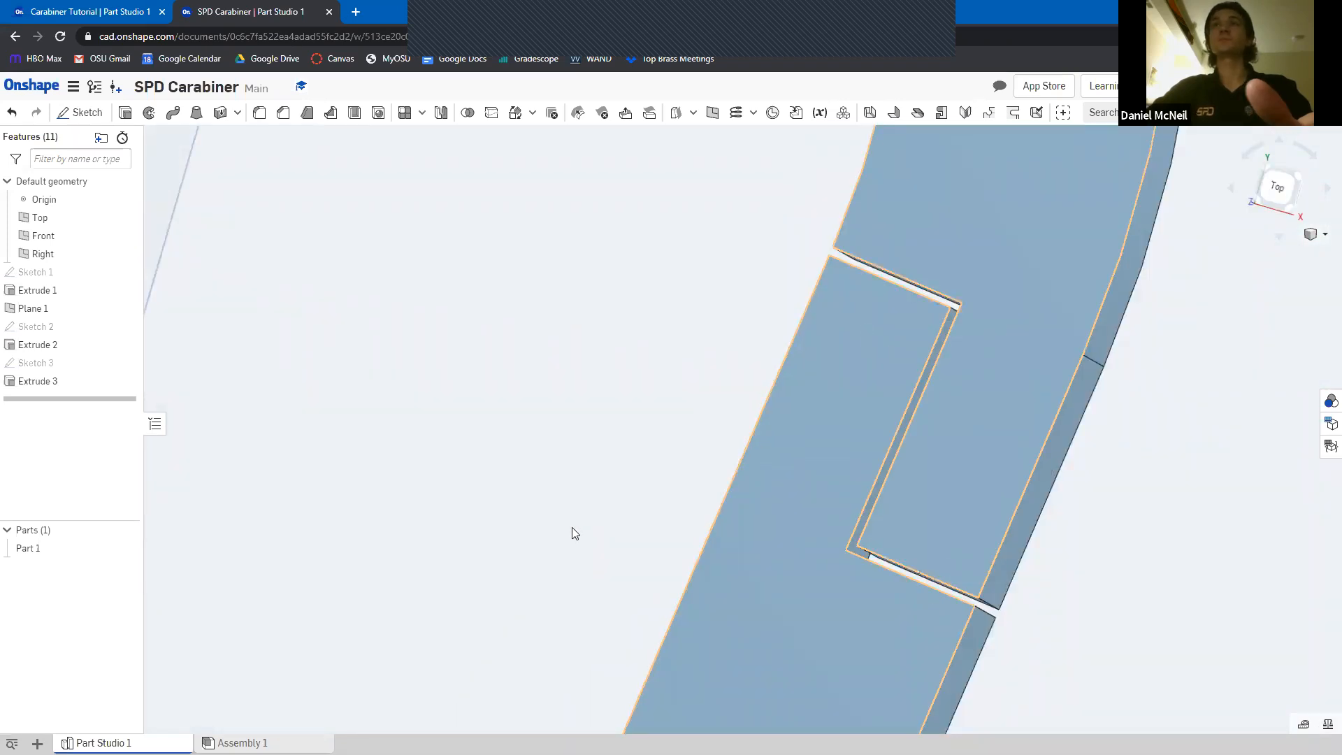
scroll(573, 528, "down", 3)
scroll(695, 394, "down", 3)
middle_click_drag(638, 523, 1024, 407)
scroll(693, 485, "down", 2)
scroll(693, 485, "down", 1)
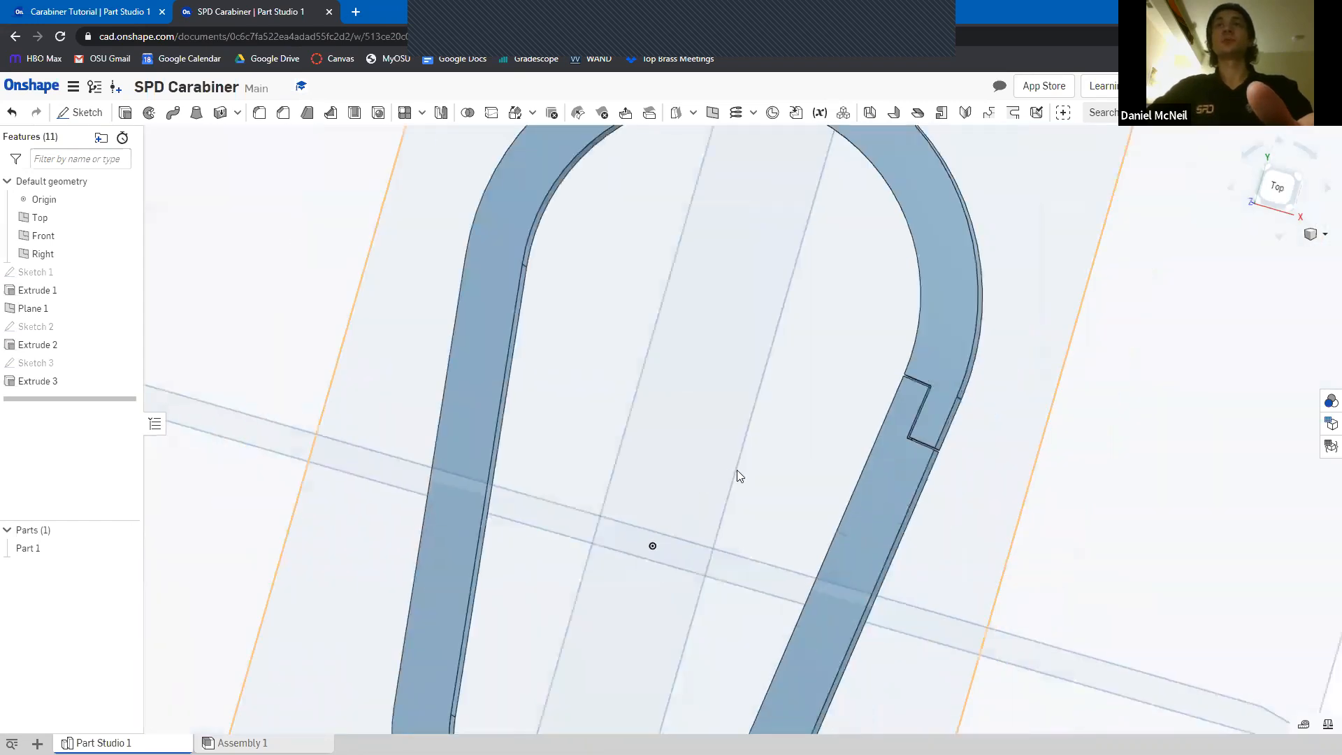
scroll(736, 471, "down", 4)
middle_click_drag(857, 618, 948, 531)
right_click_drag(973, 536, 798, 500)
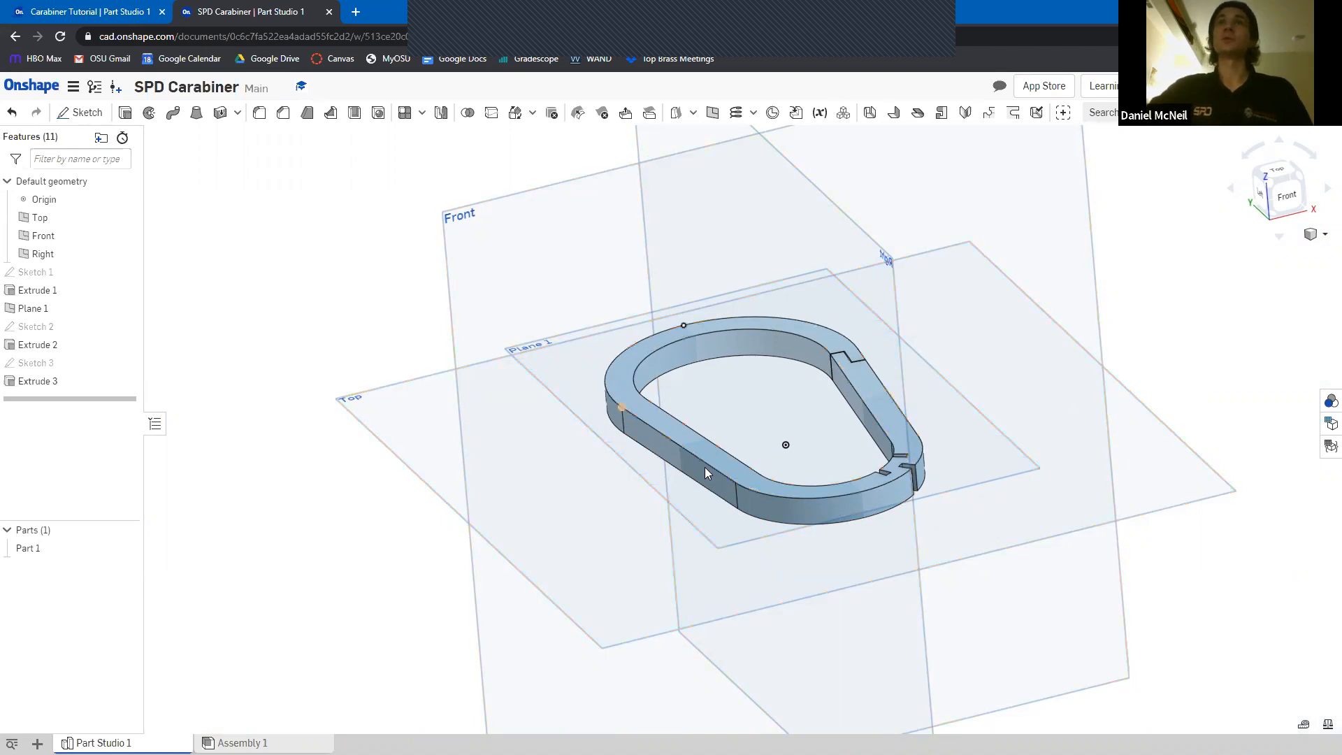
Switch to the Carabiner Tutorial document, examine the lettering on the reference model's flat outer side, and return to the SPD Carabiner document
key("ctrl+Tab")
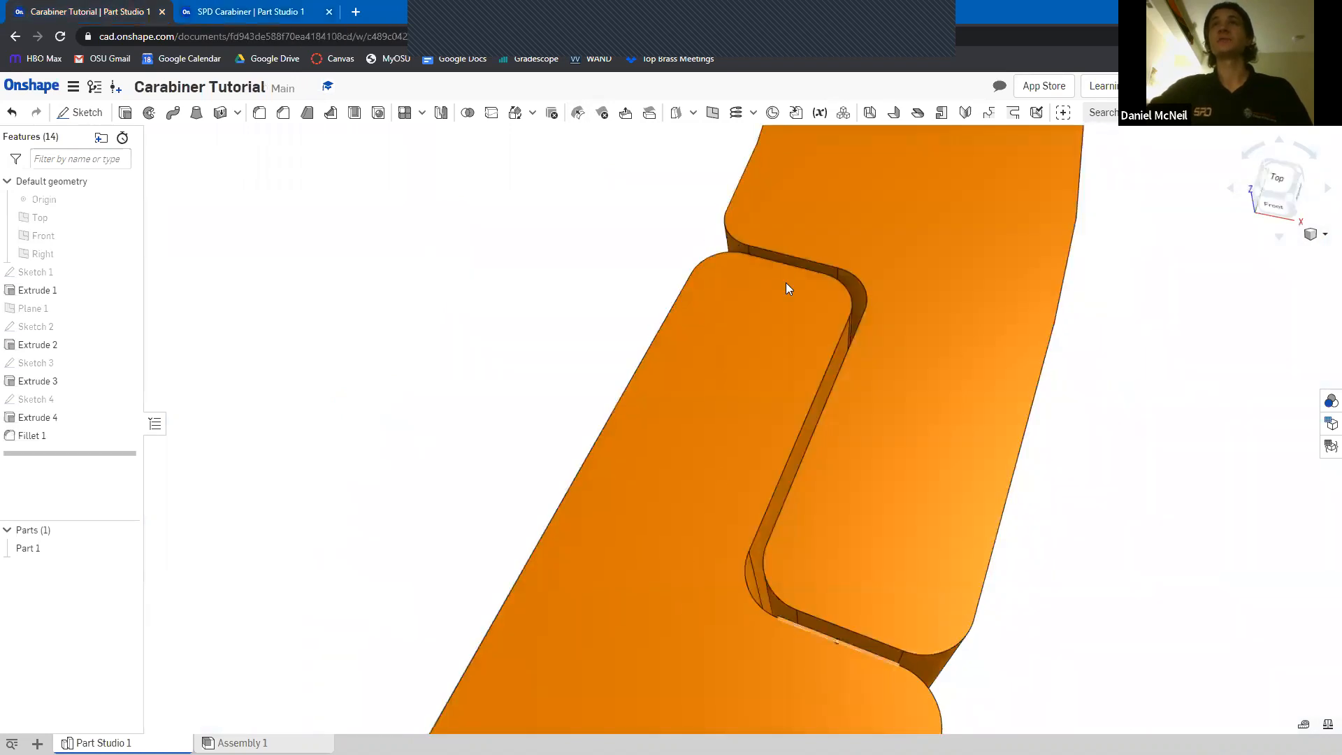
scroll(719, 608, "down", 5)
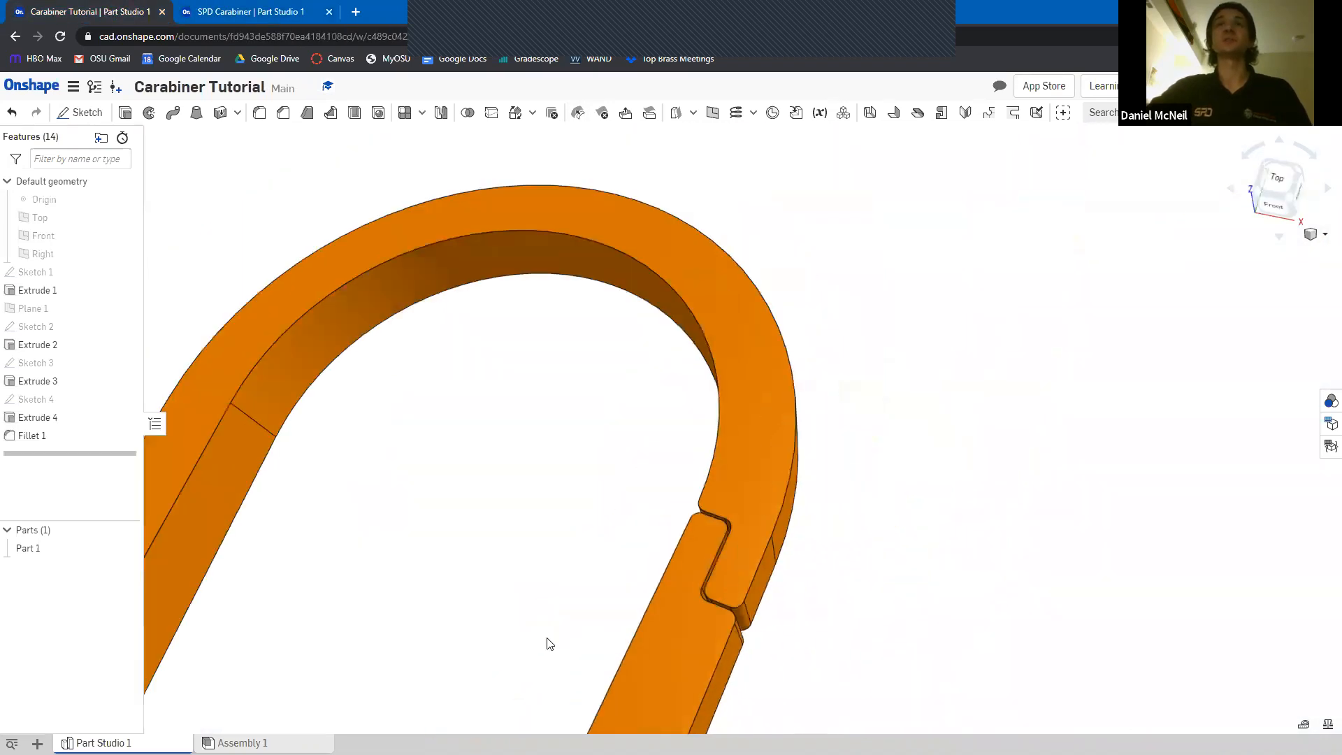
scroll(725, 374, "down", 6)
right_click_drag(842, 341, 627, 411)
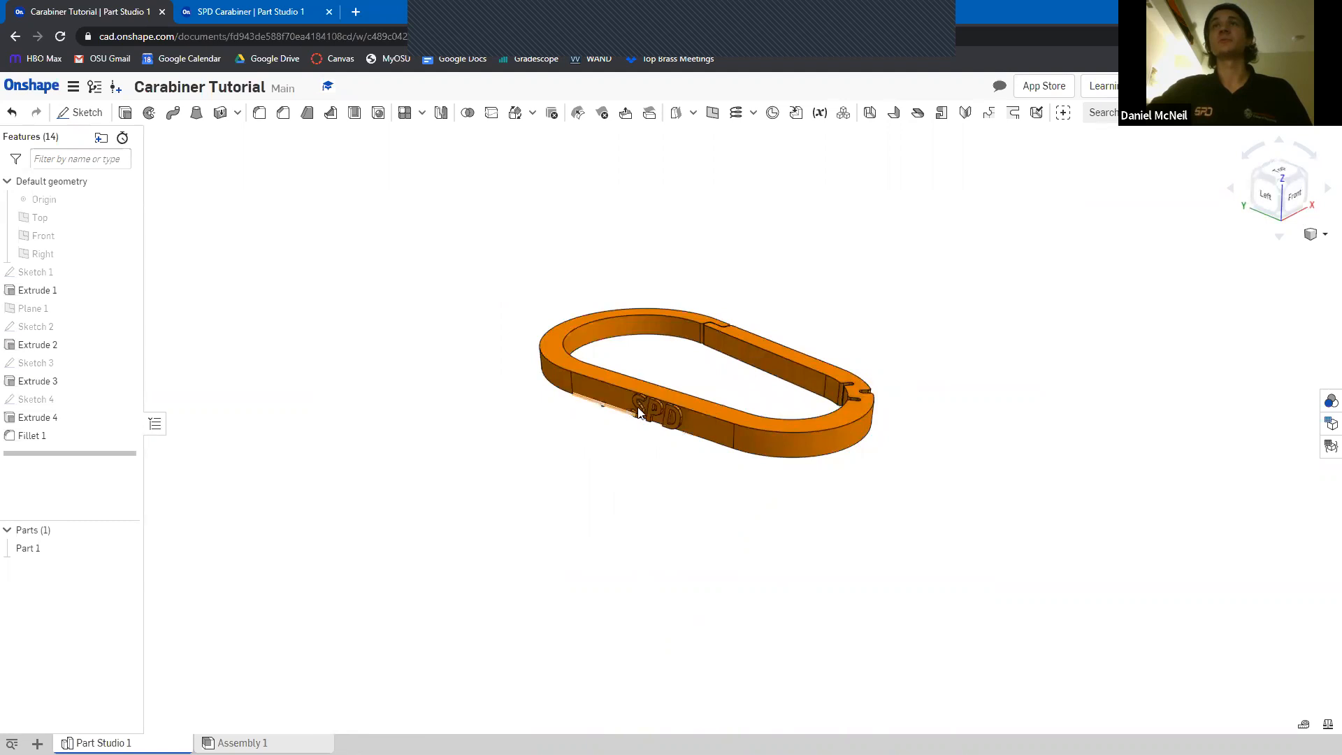
key("ctrl+Tab")
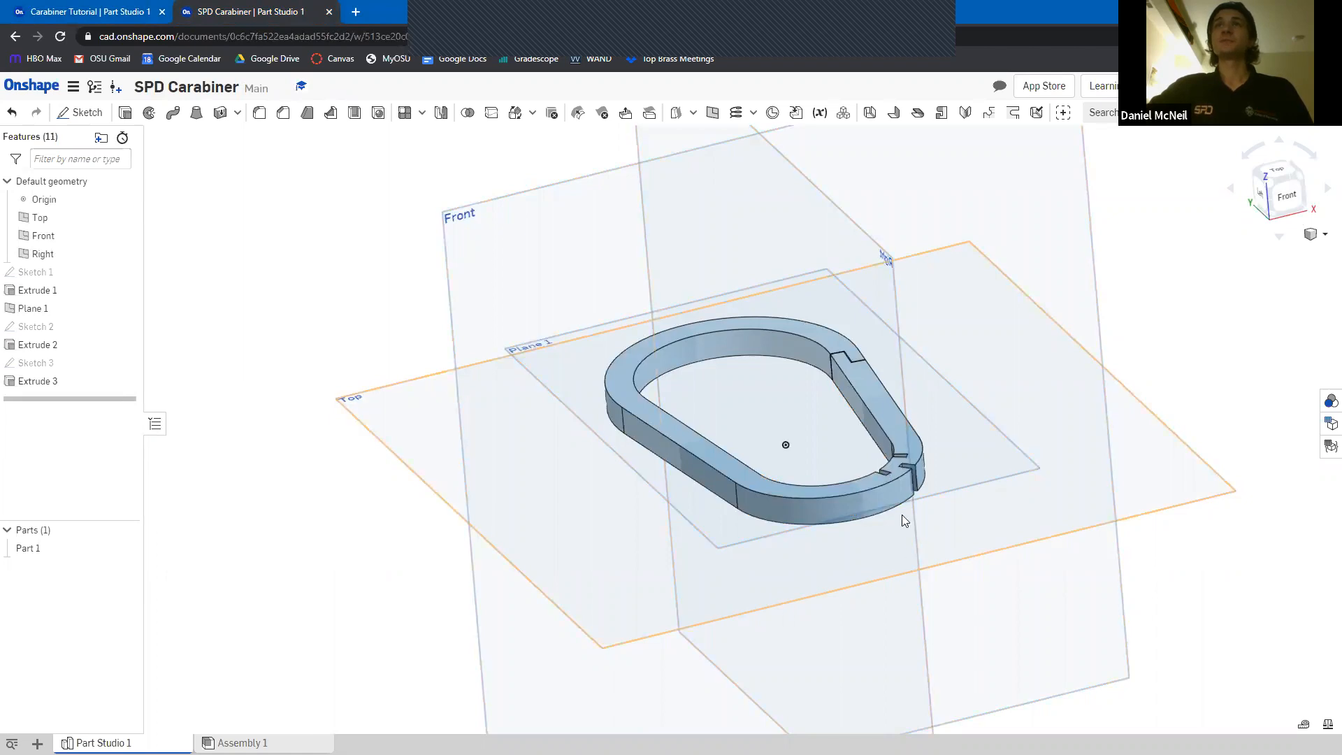
Start a sketch on the flat outer side face of the carabiner's ungapped arm and view that face straight on
right_click_drag(699, 596, 749, 480)
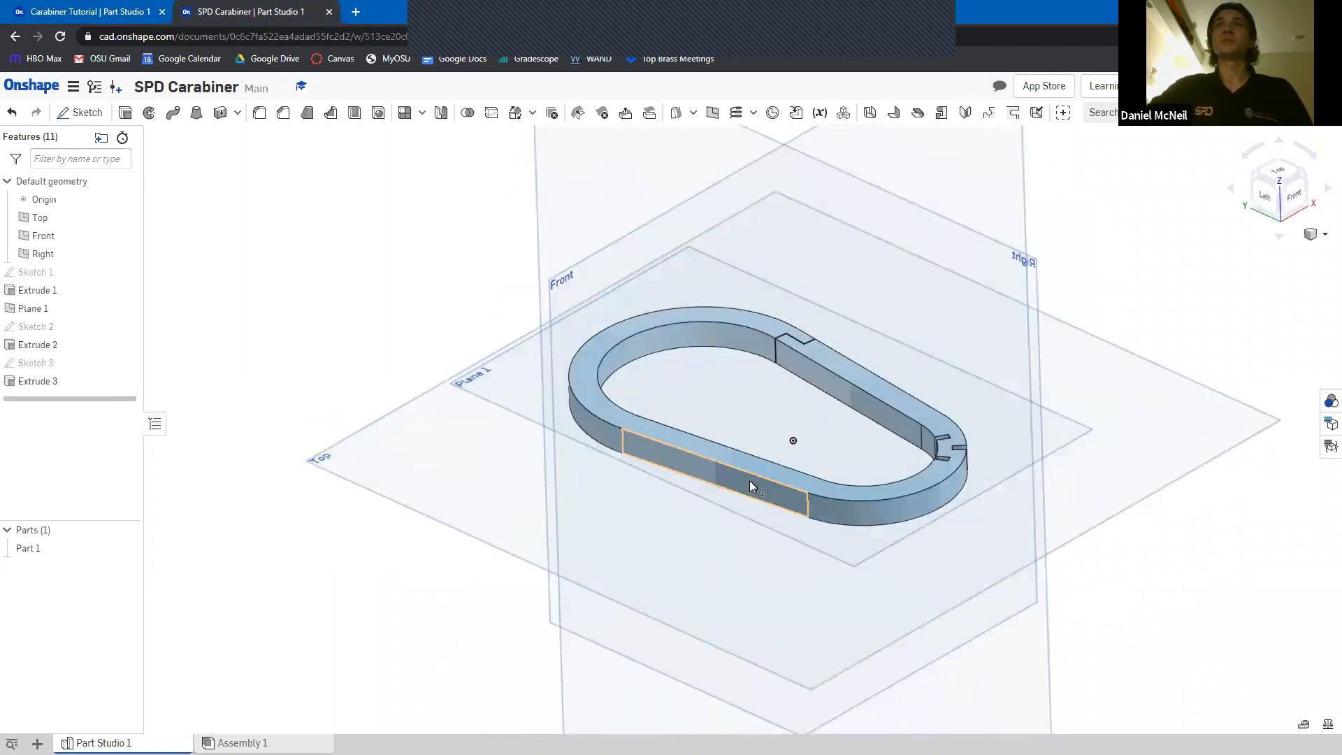
left_click(749, 480)
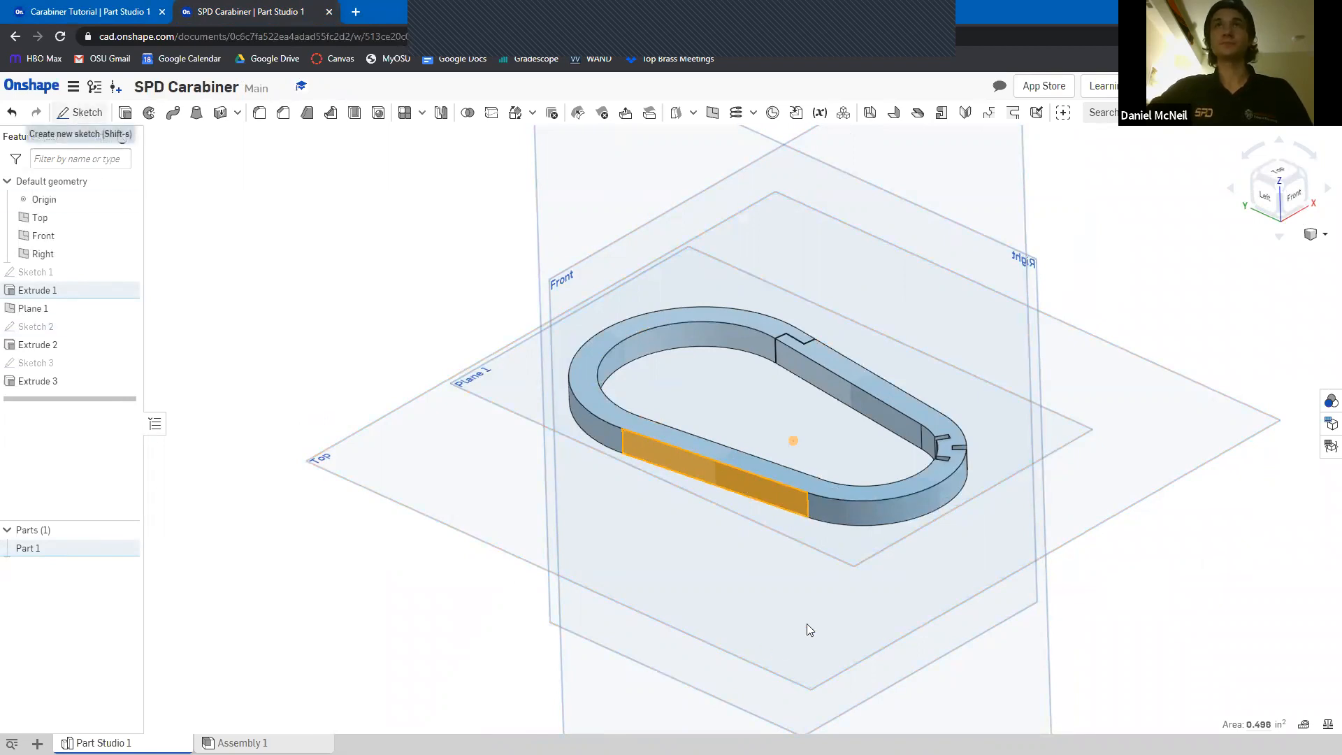
key("shift+s")
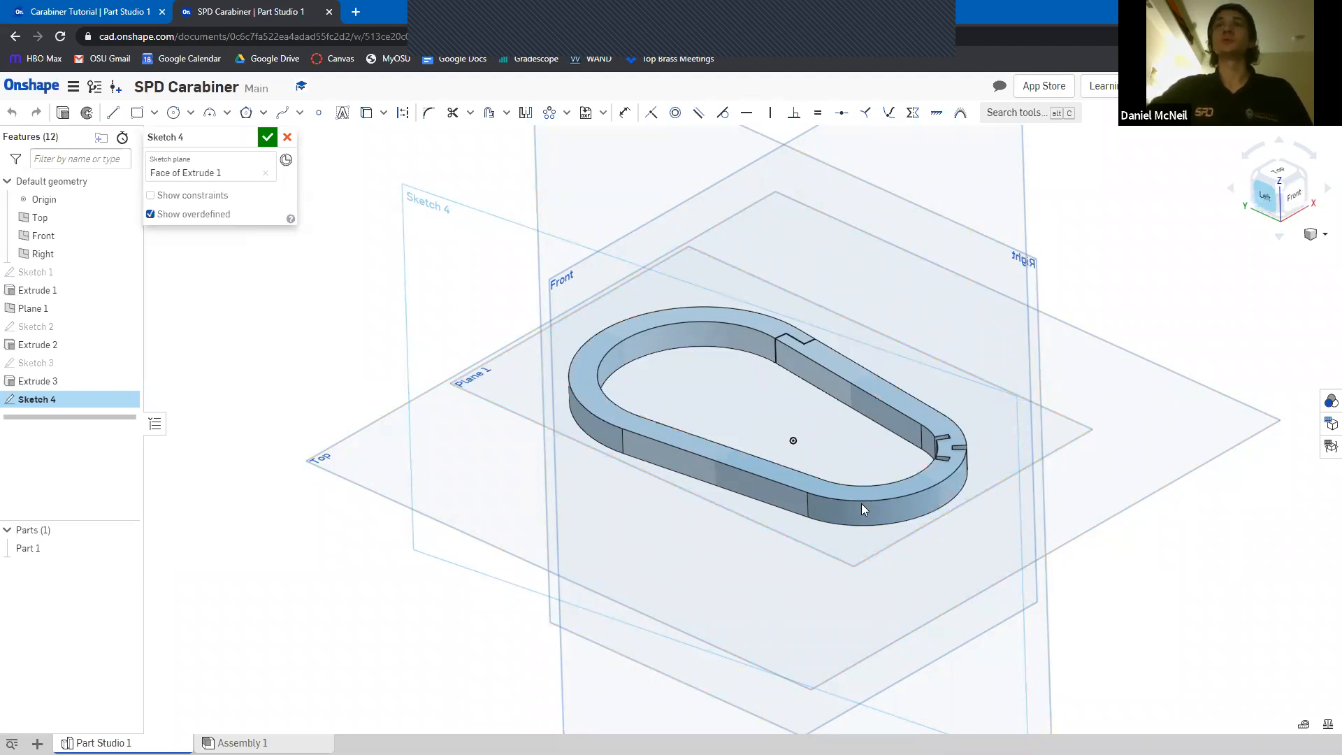
key("n")
scroll(796, 384, "down", 3)
scroll(787, 330, "up", 3)
middle_click_drag(790, 374, 787, 418)
right_click_drag(788, 395, 775, 470)
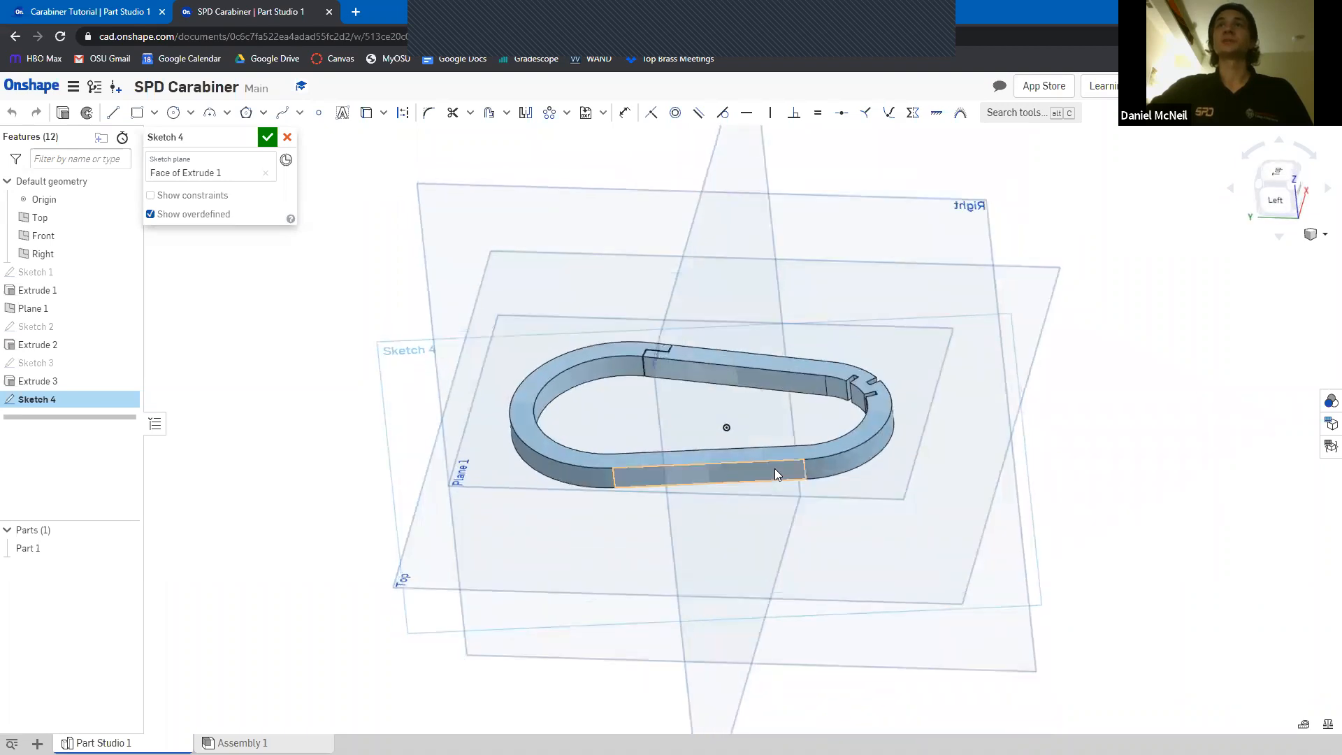
right_click(776, 470)
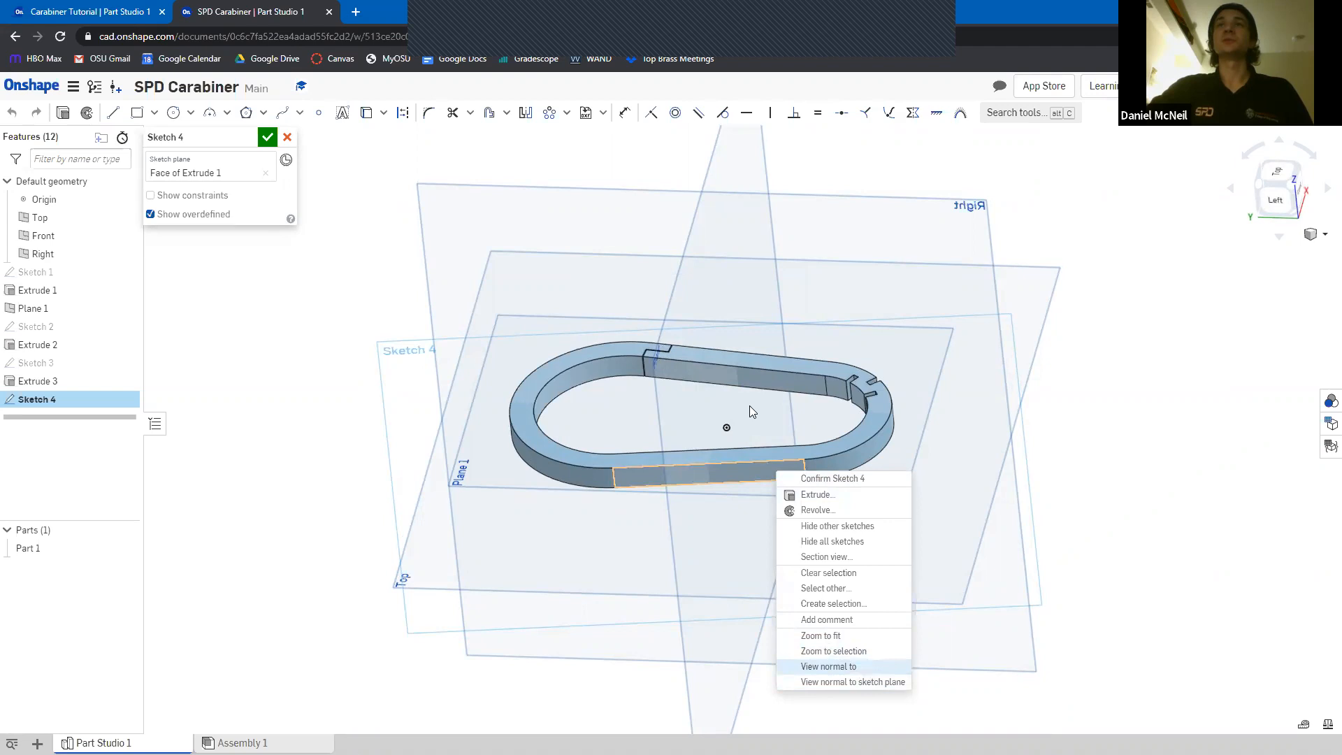
key("n")
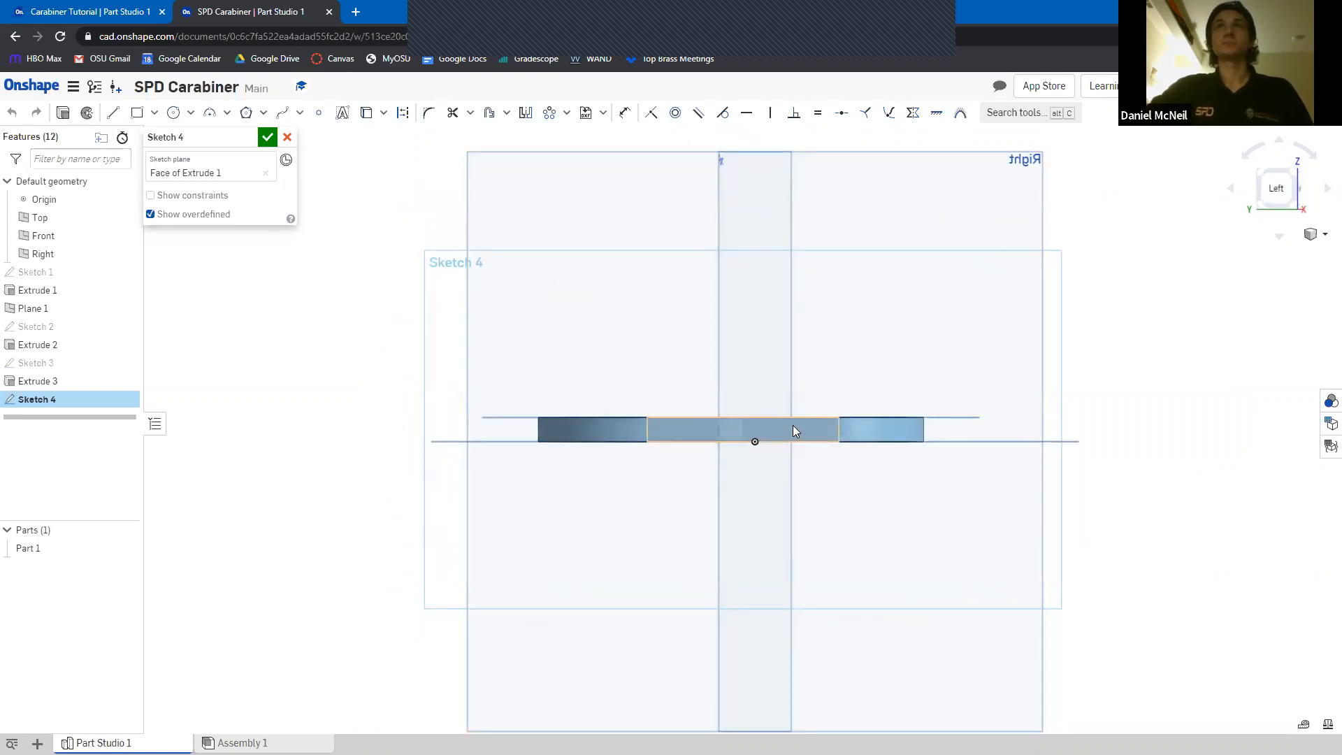
scroll(798, 429, "up", 5)
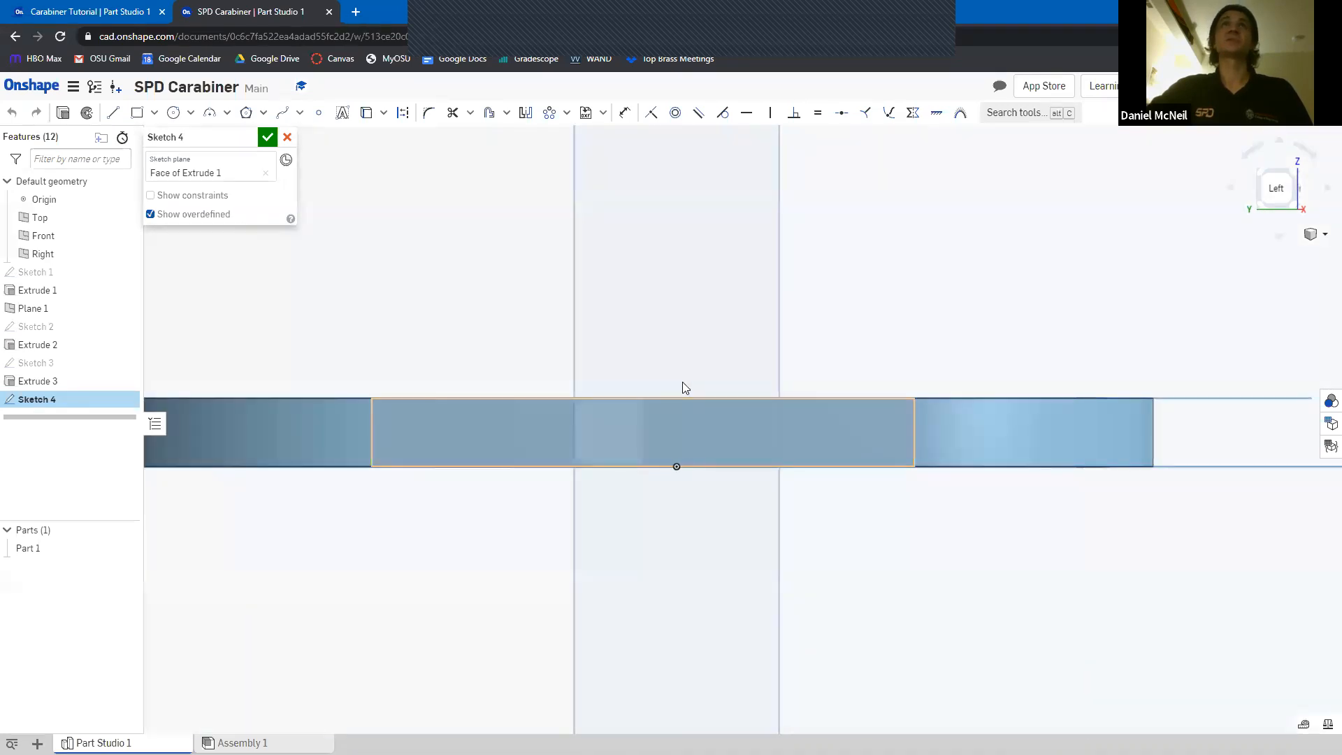
Add the sketch text "SPD" in bold italic Open Sans, with its box spanning the full height of the side face
left_click(342, 114)
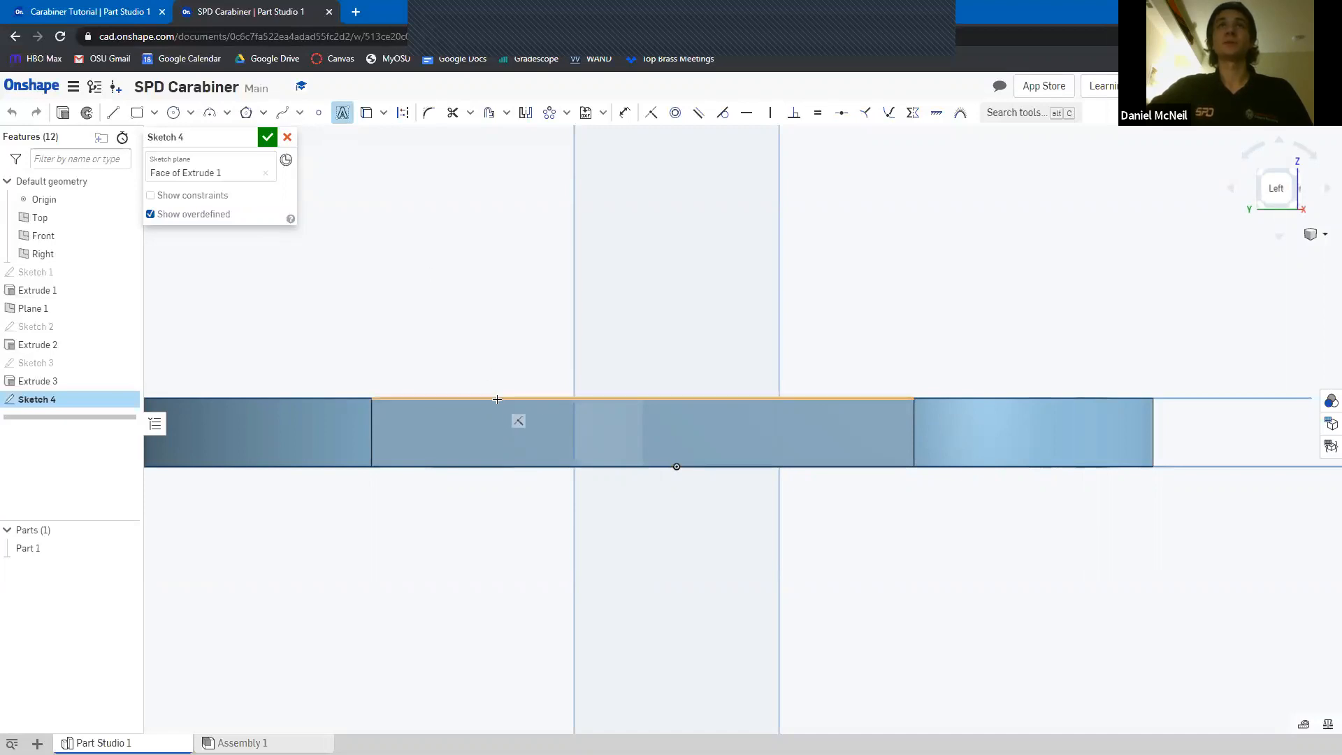
left_click(580, 429)
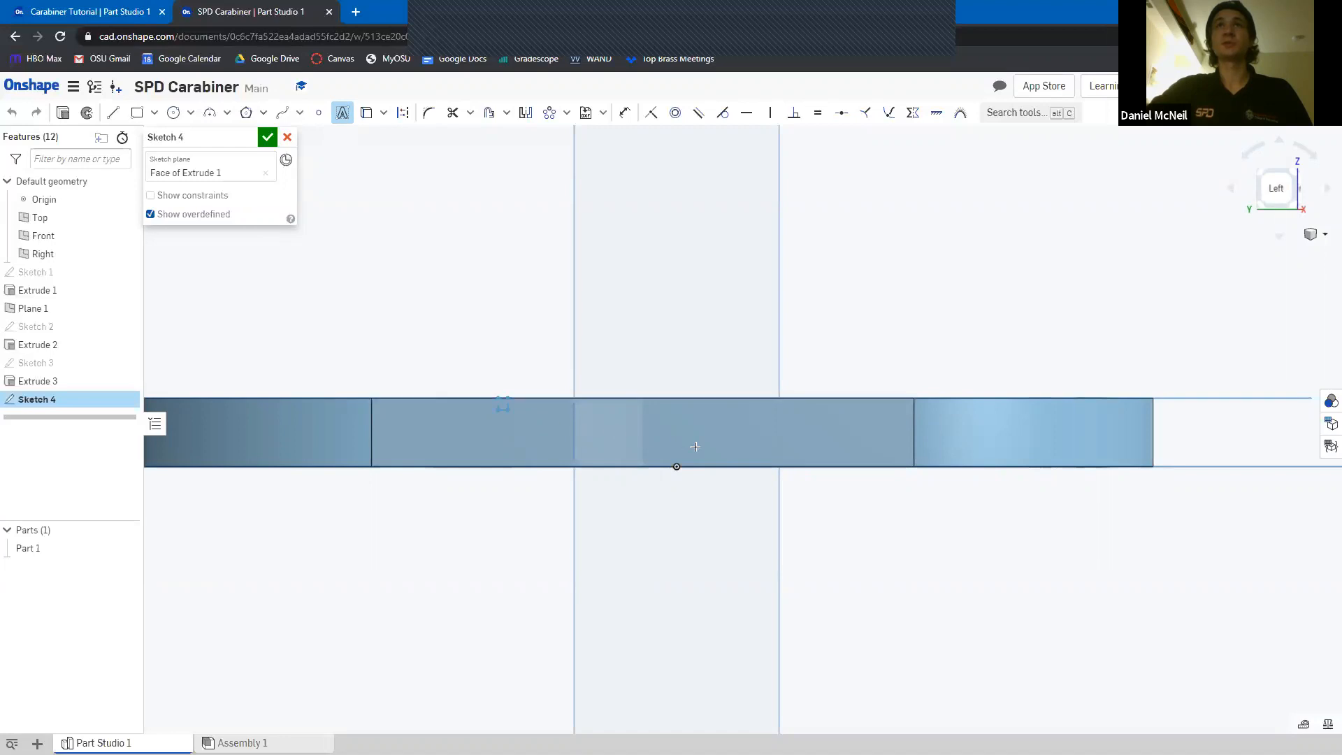
left_click(889, 463)
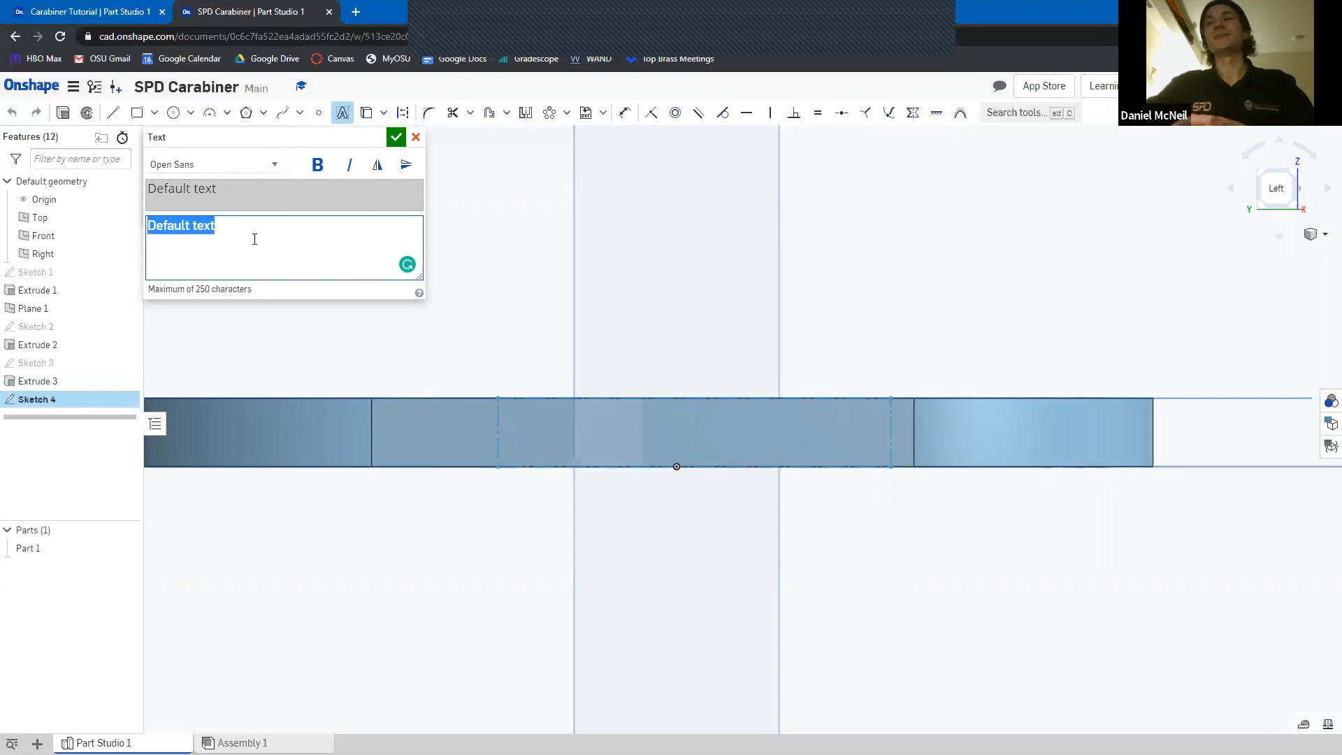
type("SPD")
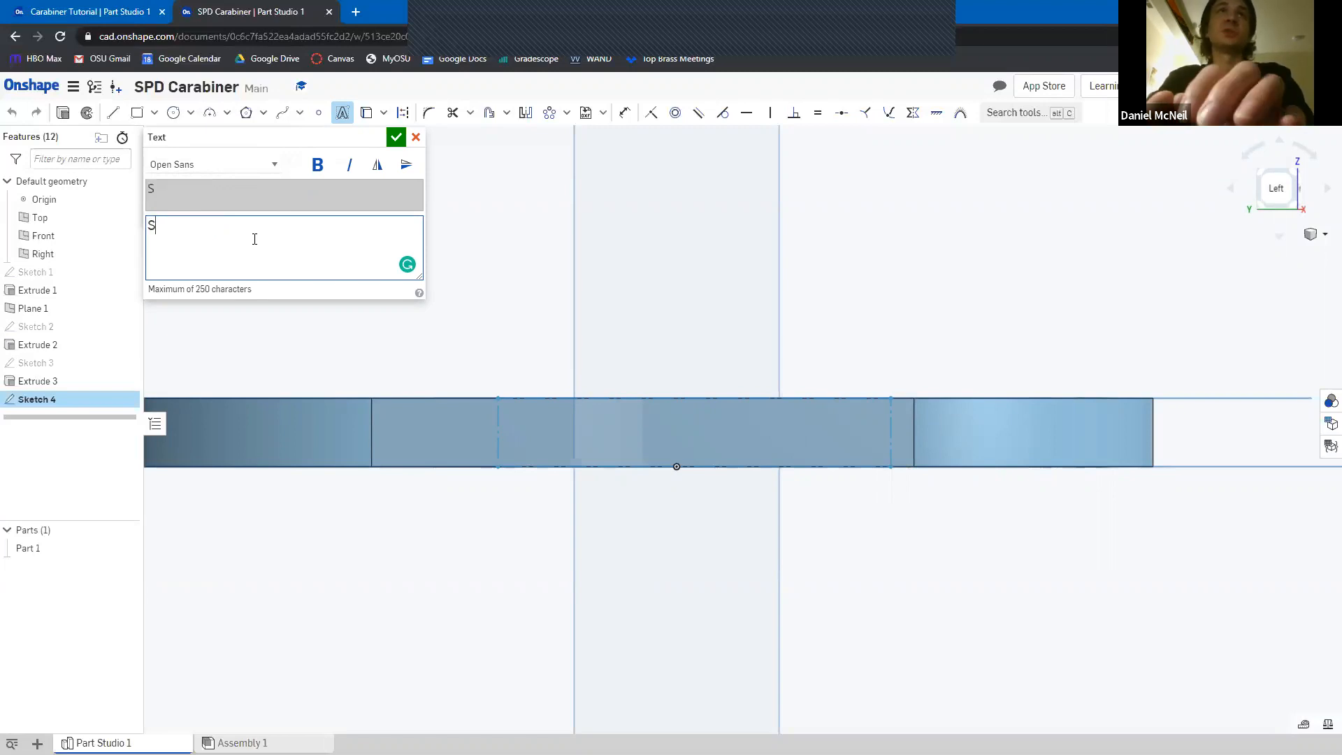
left_click(318, 165)
left_click(348, 165)
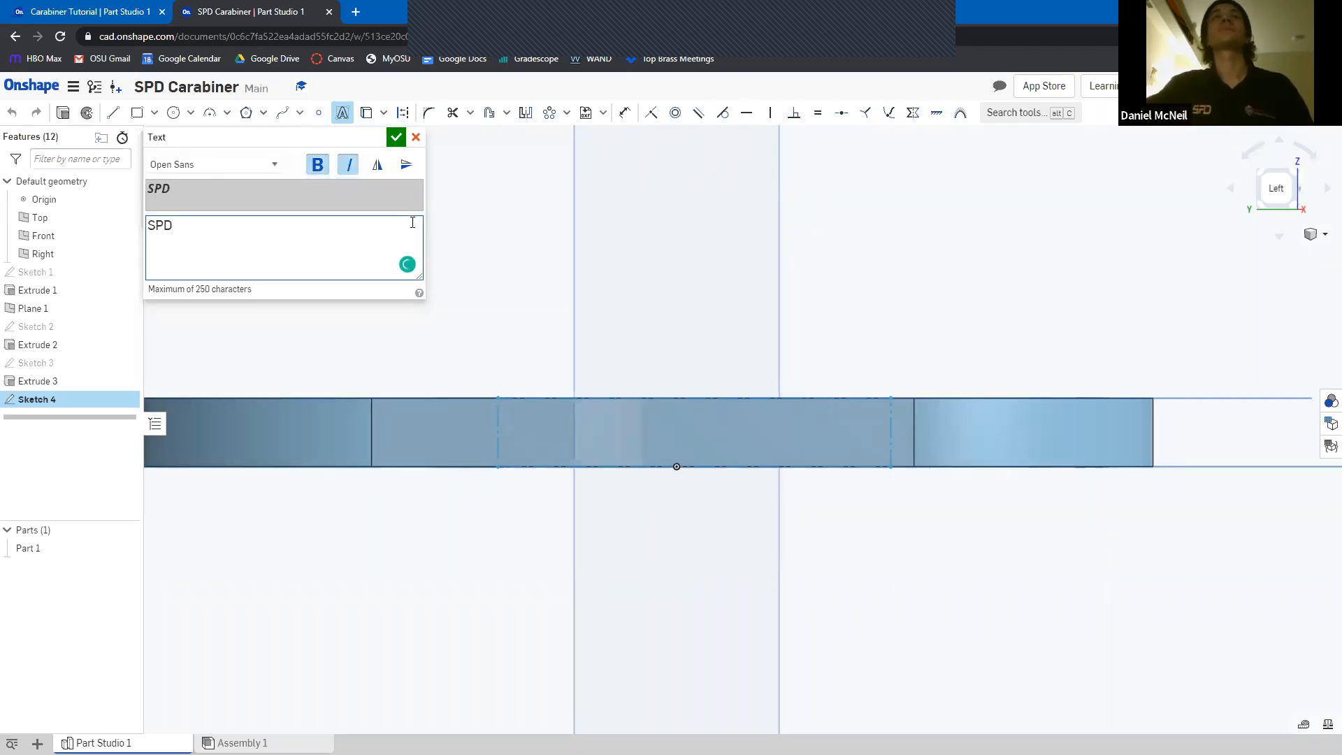
left_click(395, 137)
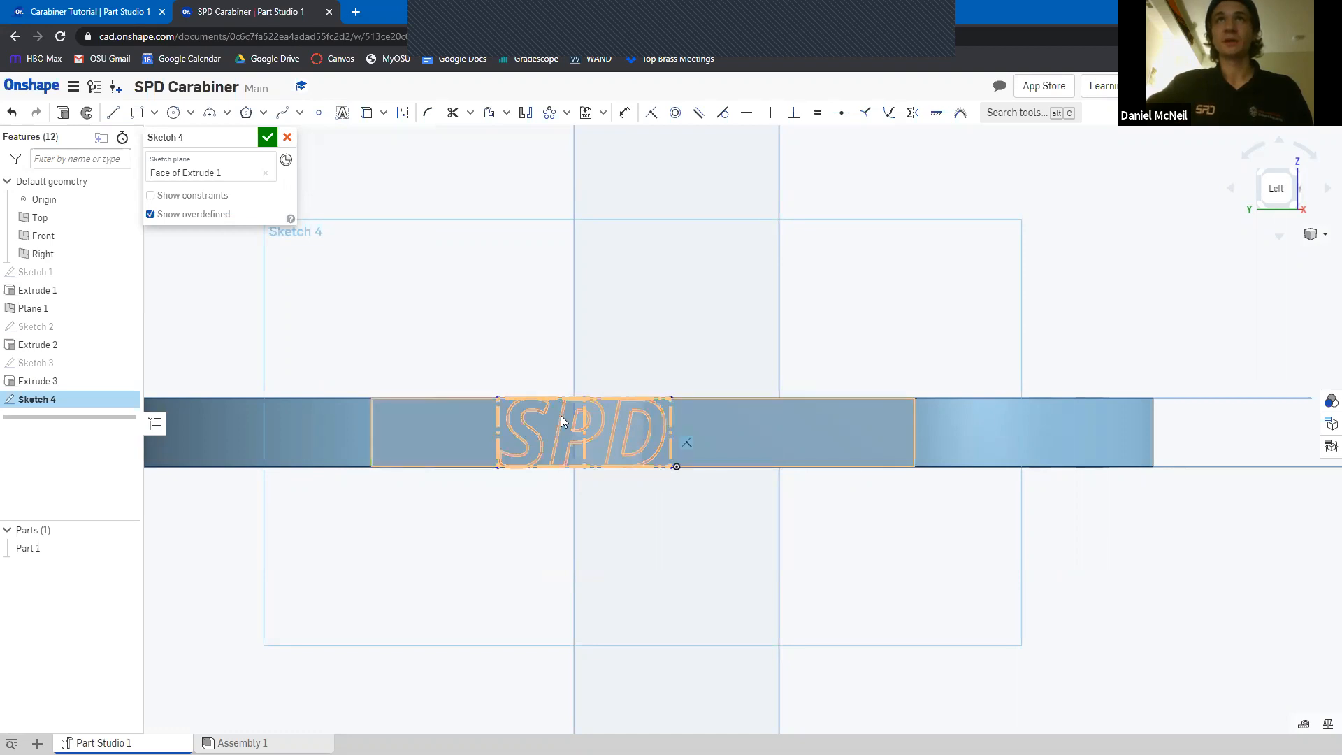
Slide the SPD text box lengthwise along the carabiner's flat side face
scroll(559, 402, "up", 1)
scroll(392, 374, "up", 3)
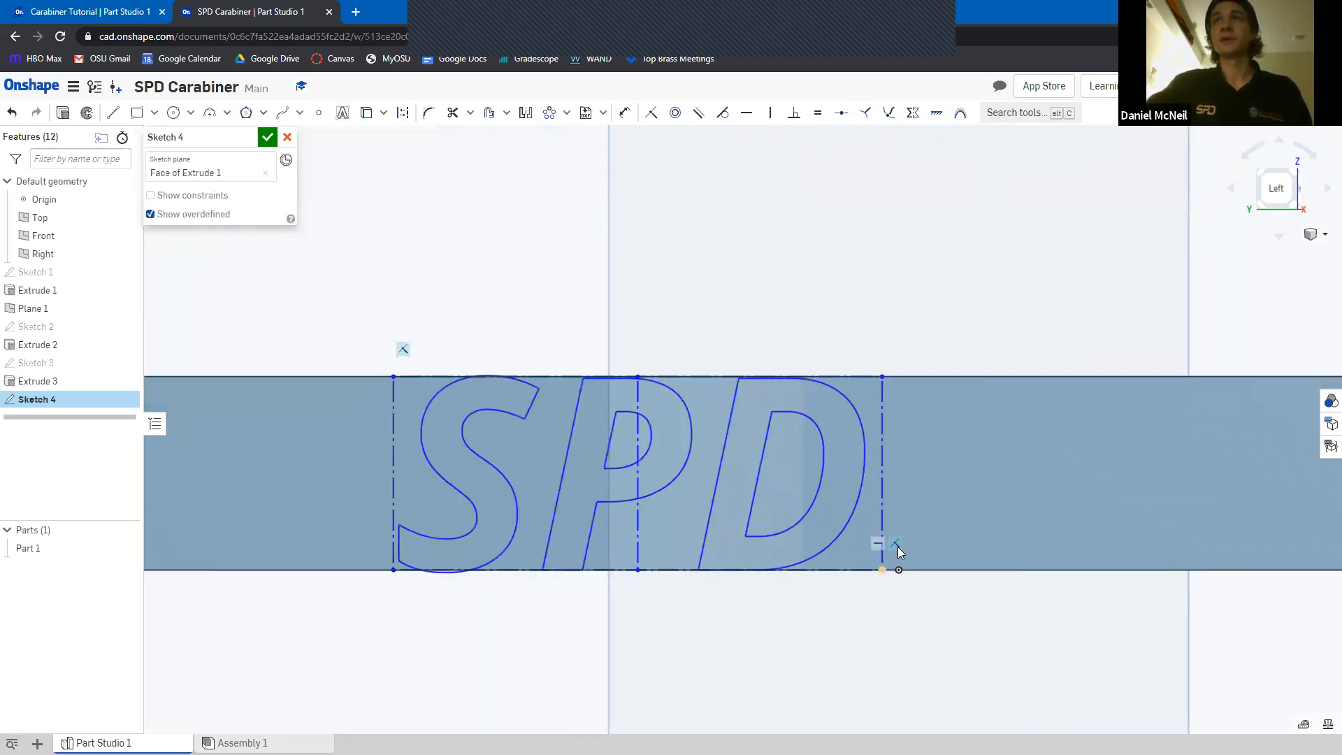
left_click(394, 376)
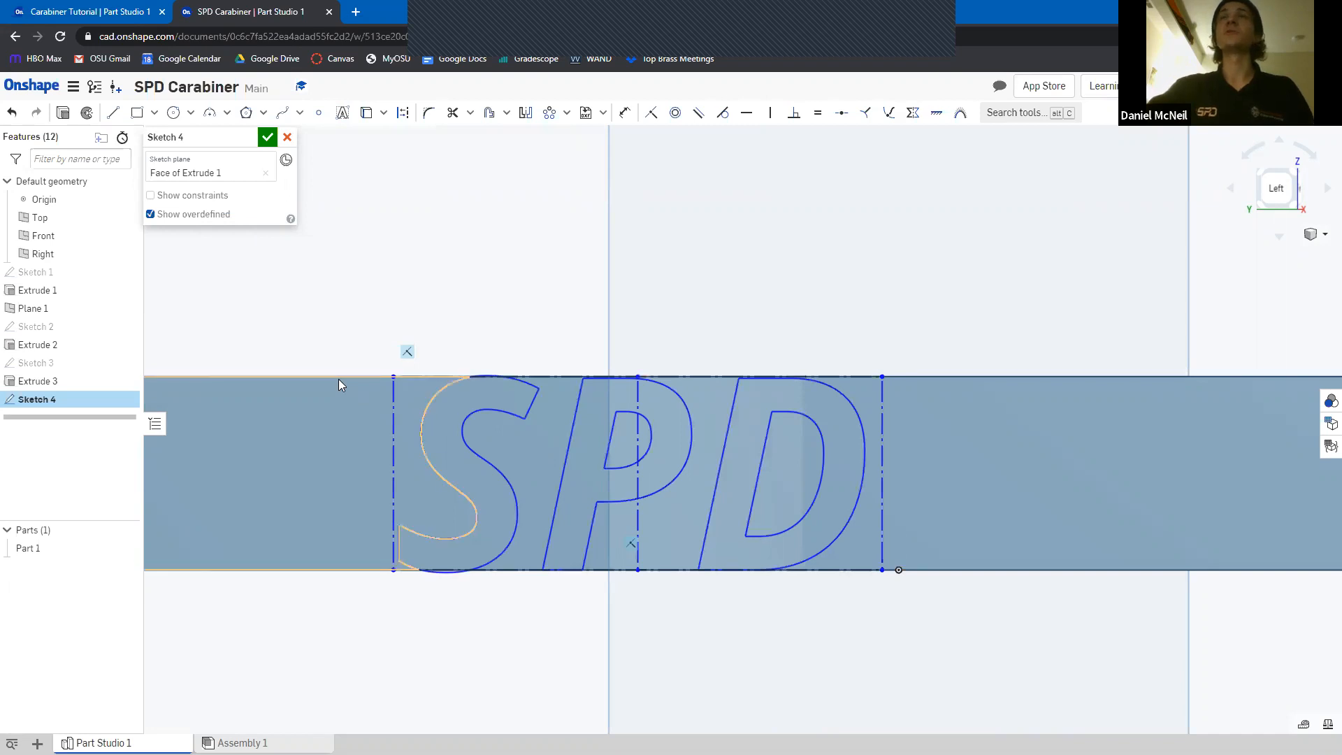
left_click(883, 571)
mouse_move(883, 661)
left_mouse_down()
mouse_move(857, 591)
mouse_move(865, 398)
mouse_move(882, 513)
mouse_move(1139, 517)
mouse_move(782, 525)
mouse_move(923, 521)
mouse_move(704, 536)
mouse_move(1030, 543)
mouse_move(770, 539)
mouse_move(937, 535)
mouse_move(556, 591)
mouse_move(587, 578)
left_mouse_up()
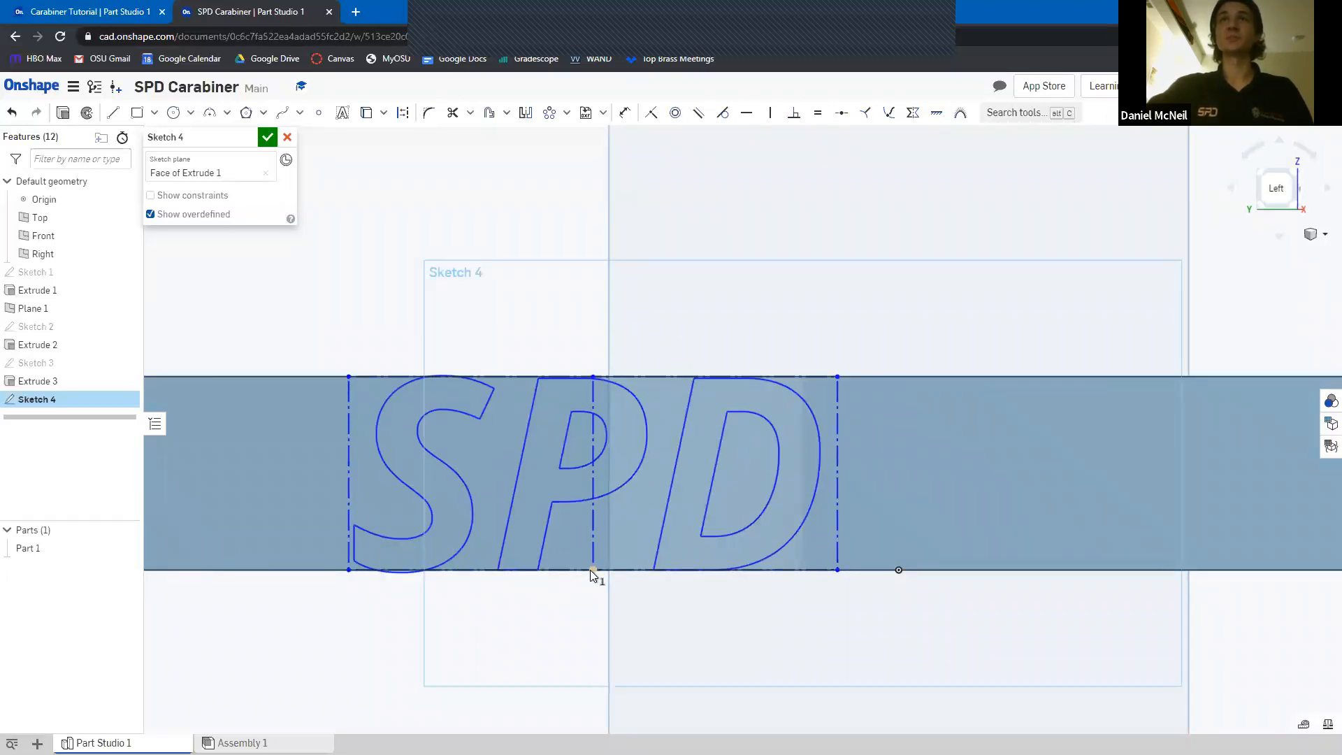
Make the midpoint of the SPD text box's lower edge coincident with the origin to center the lettering on the side face
key("d")
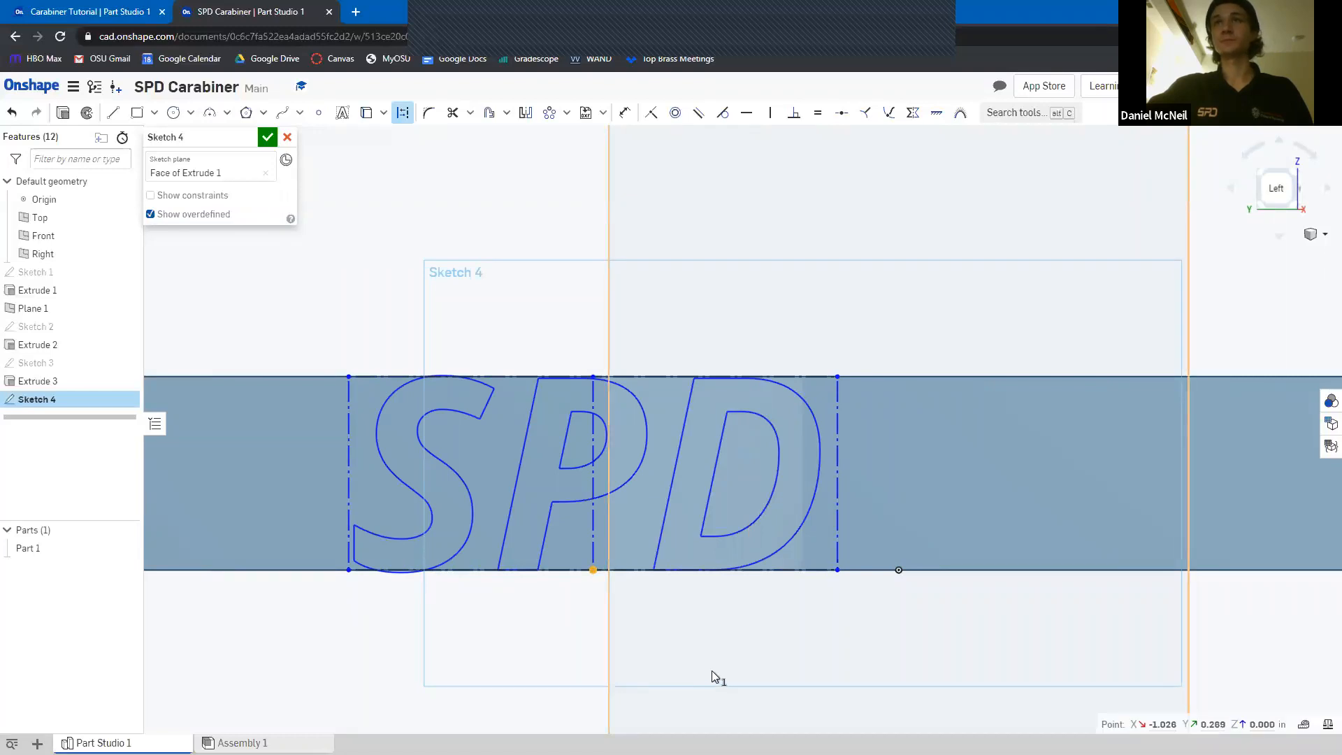
left_click(899, 570)
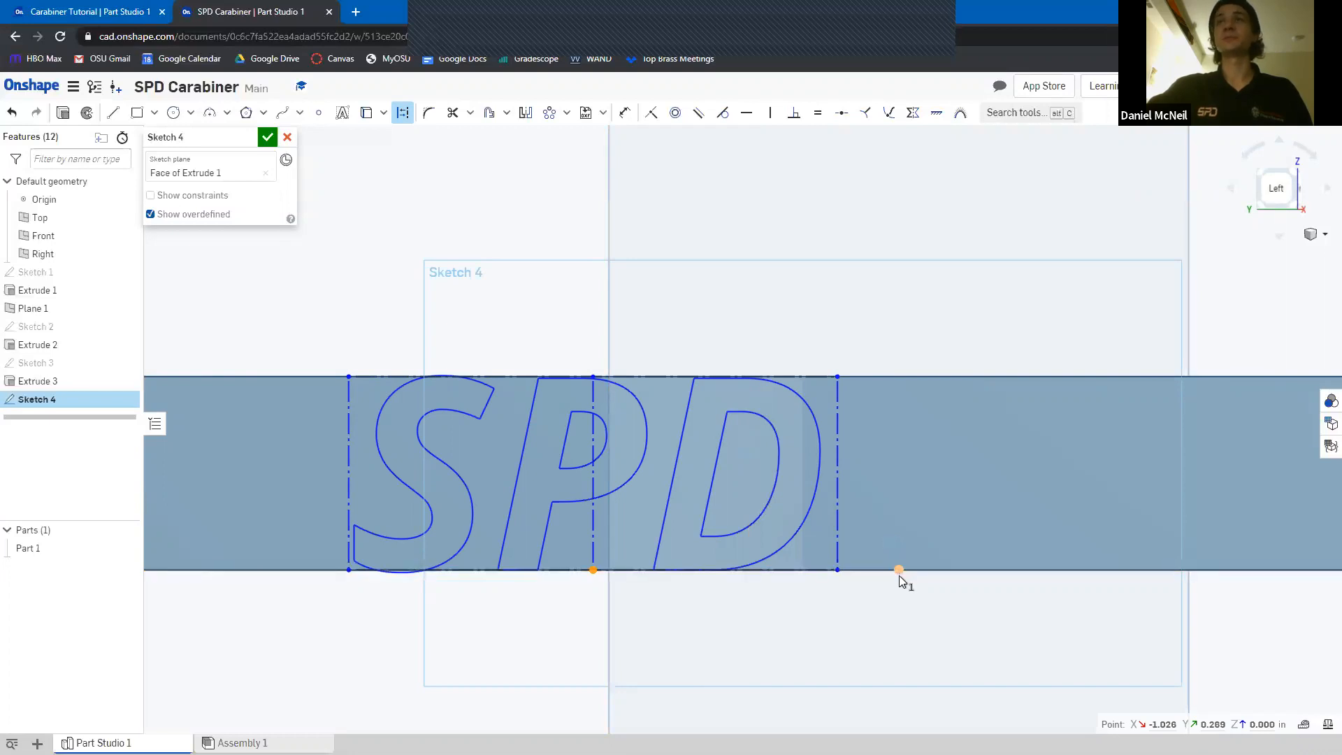
left_click(899, 575)
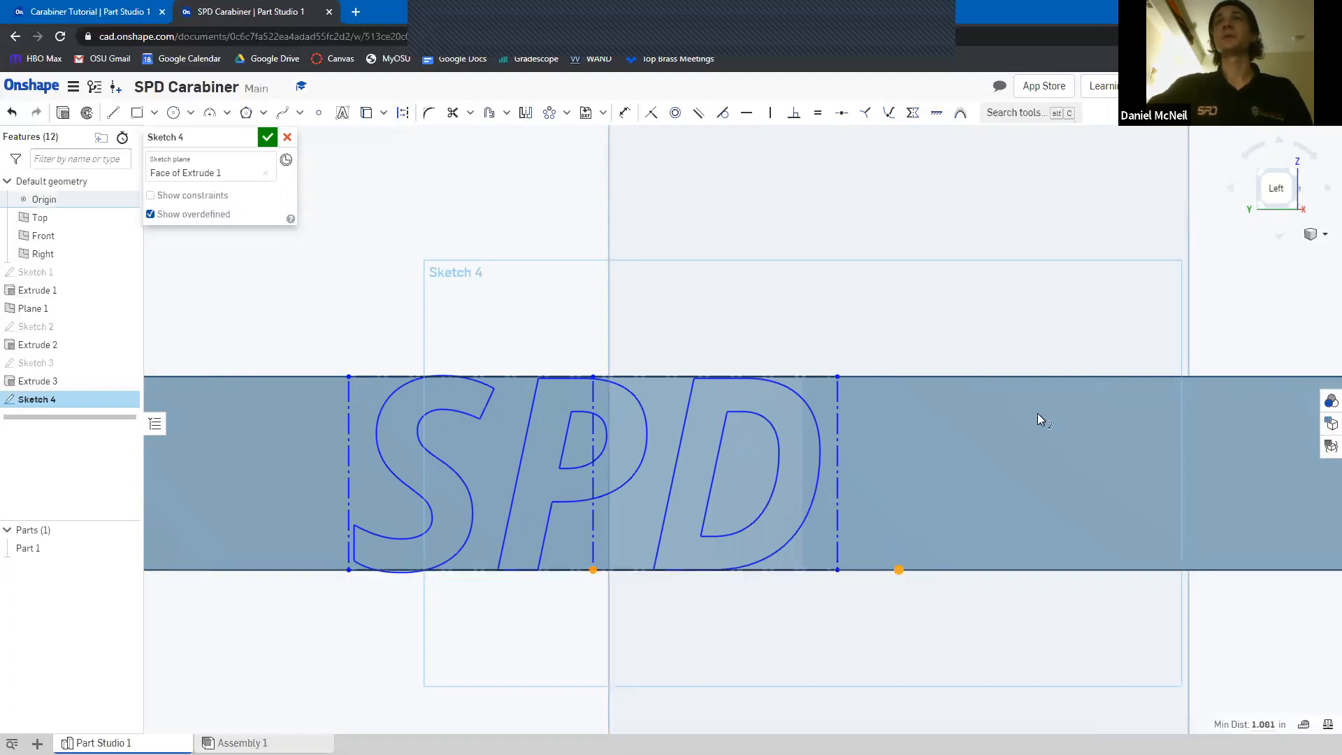
left_click(652, 117)
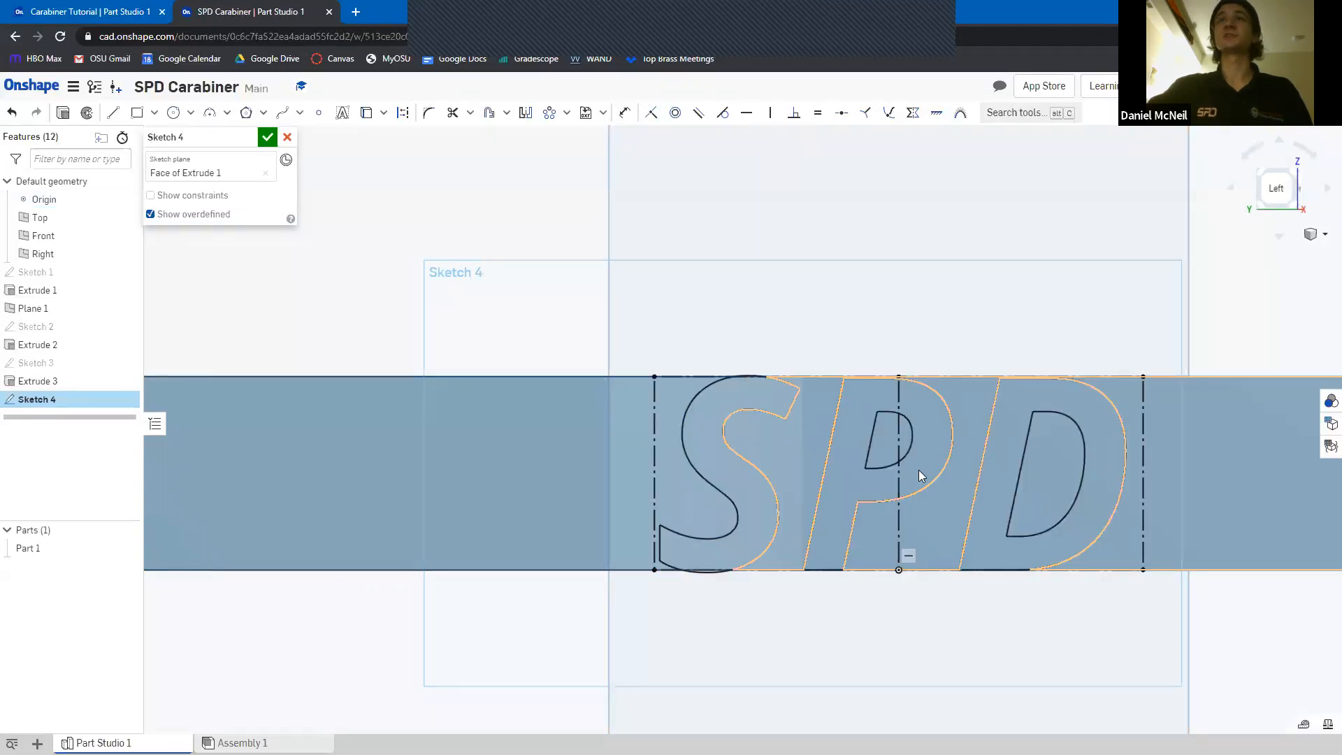
left_click(1143, 531)
mouse_move(1097, 440)
middle_mouse_down()
mouse_move(1032, 406)
mouse_move(1071, 408)
mouse_move(1064, 391)
mouse_move(1089, 385)
middle_mouse_up()
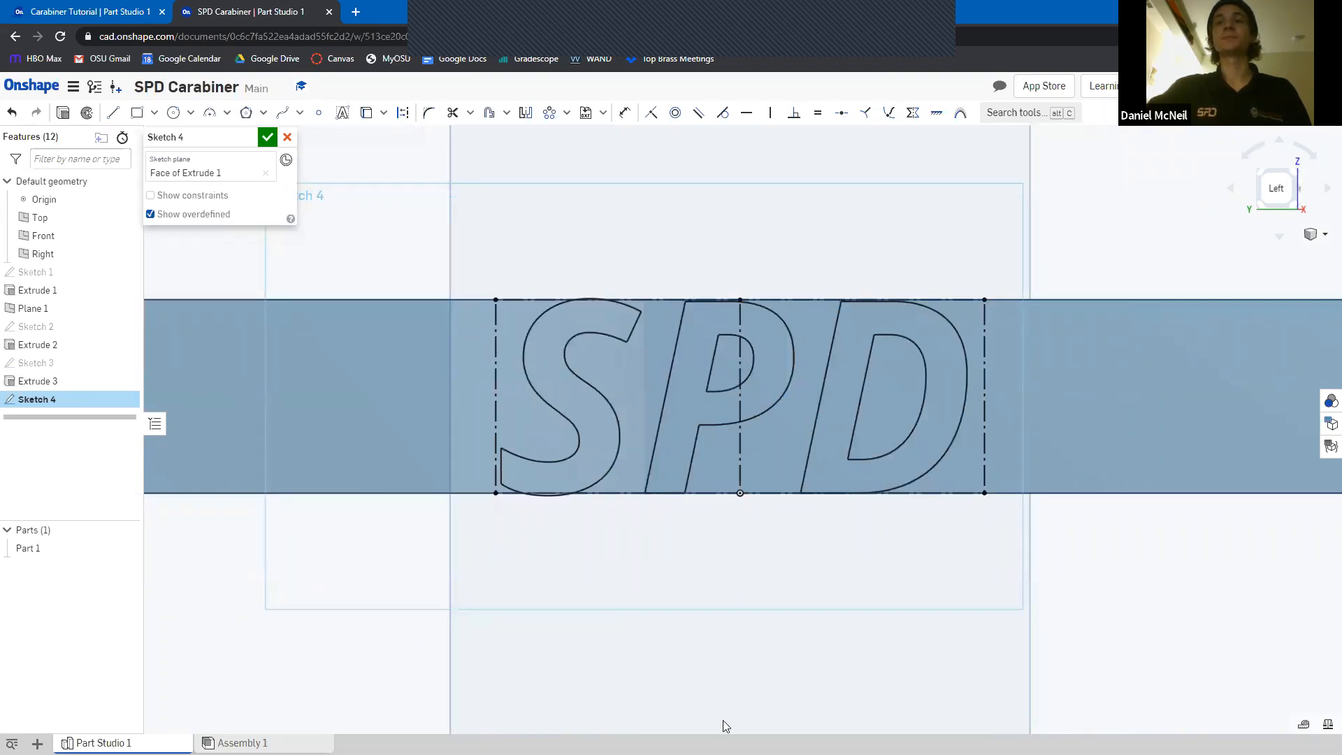
Extrude the SPD letters outward from the side face by 0.03 in, adding them to the carabiner body
mouse_move(1104, 245)
right_mouse_down()
mouse_move(1077, 276)
mouse_move(135, 154)
right_mouse_up()
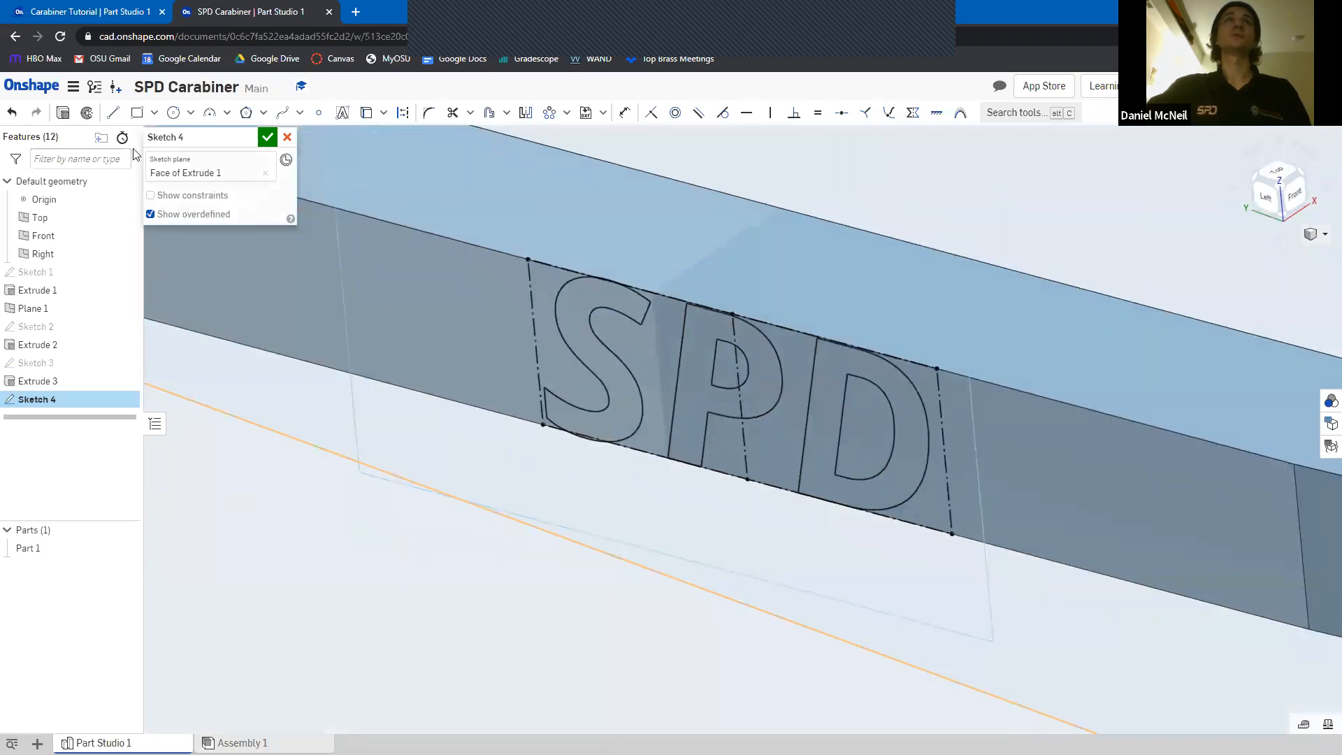
left_click(62, 116)
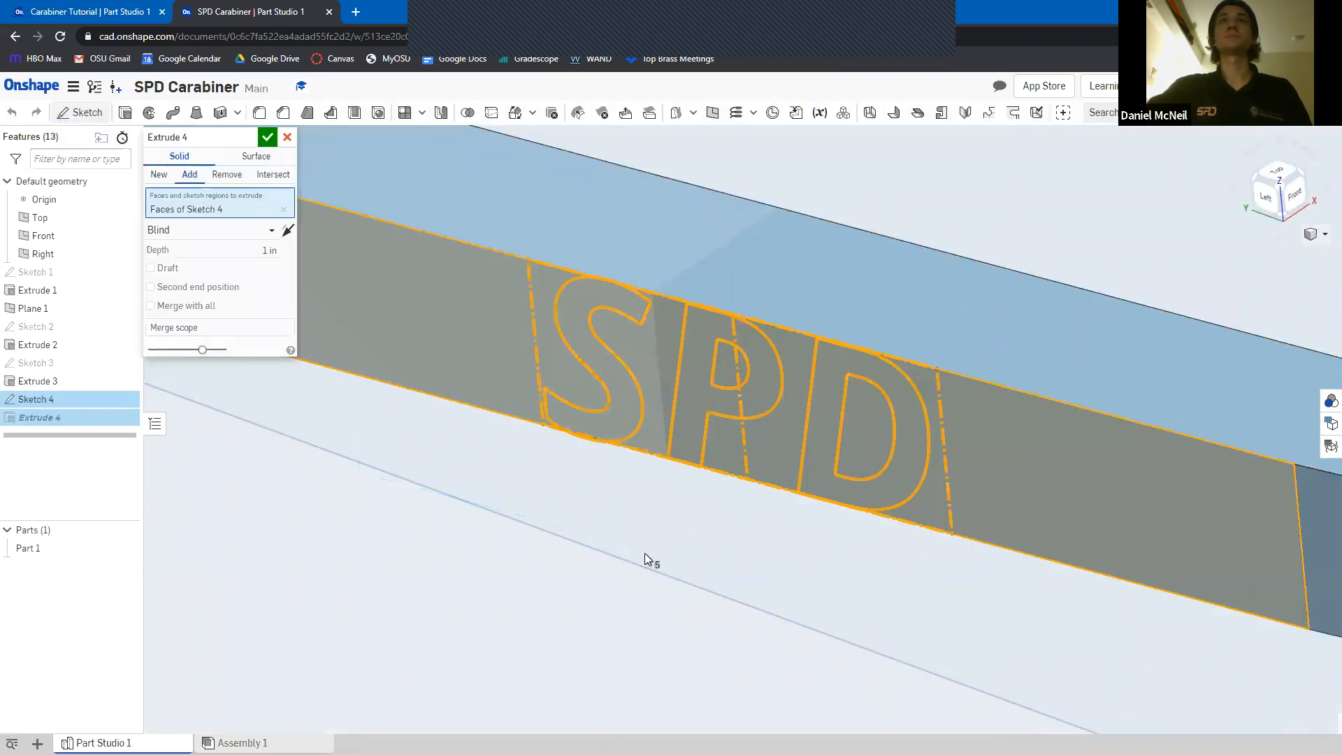
scroll(756, 554, "up", 3)
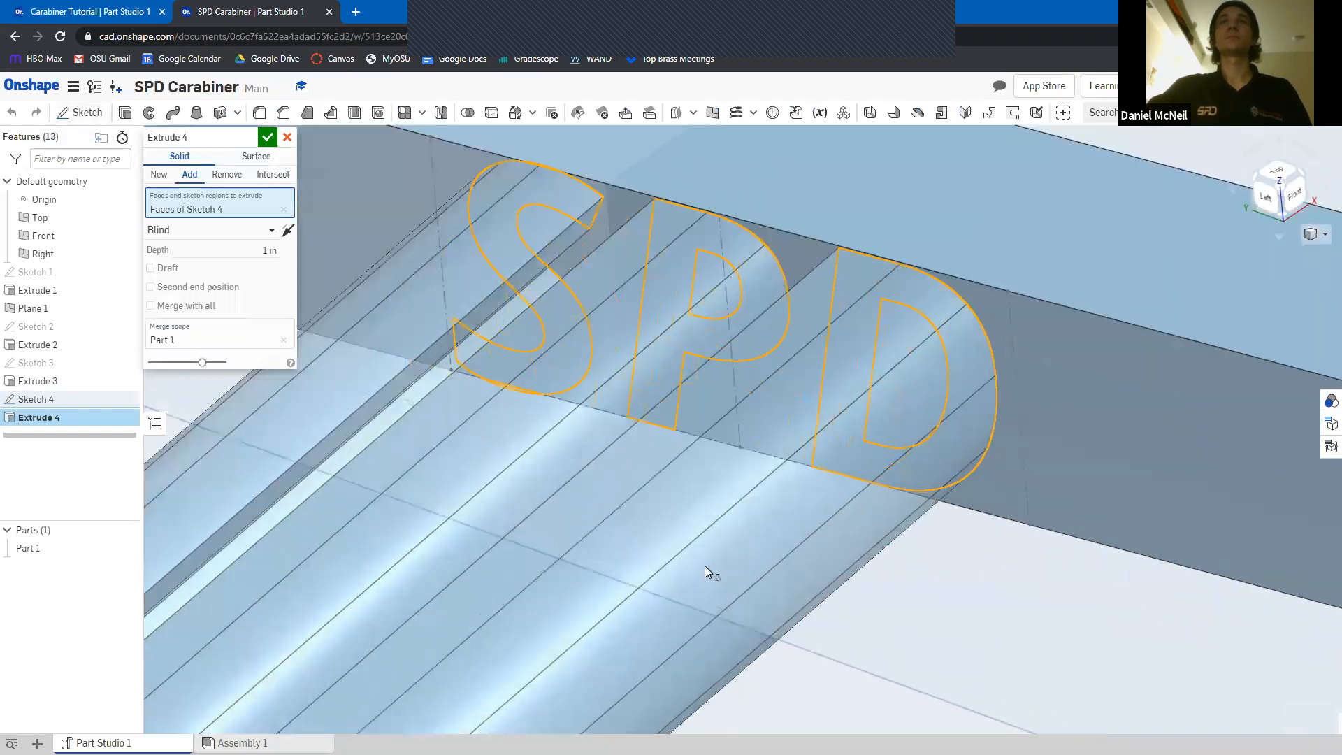
scroll(705, 565, "down", 8)
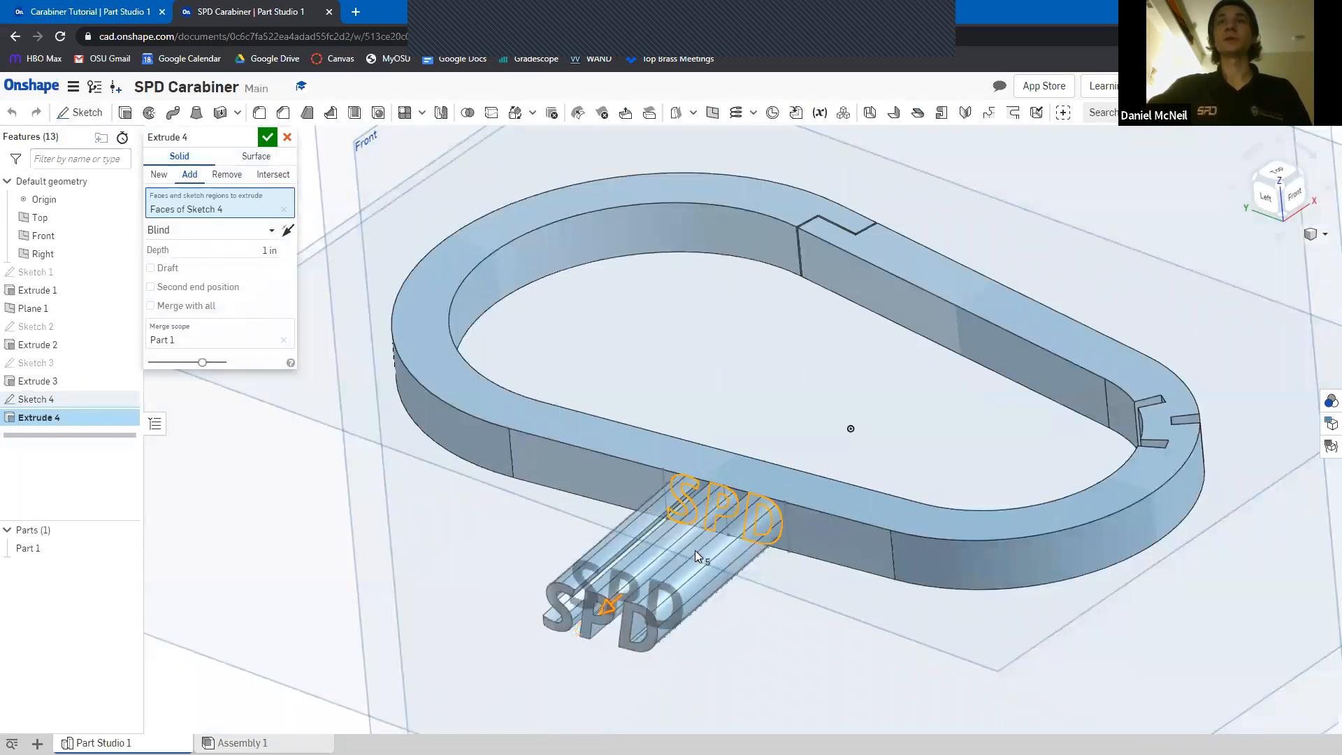
mouse_move(694, 550)
left_mouse_down()
mouse_move(722, 522)
mouse_move(703, 543)
left_mouse_up()
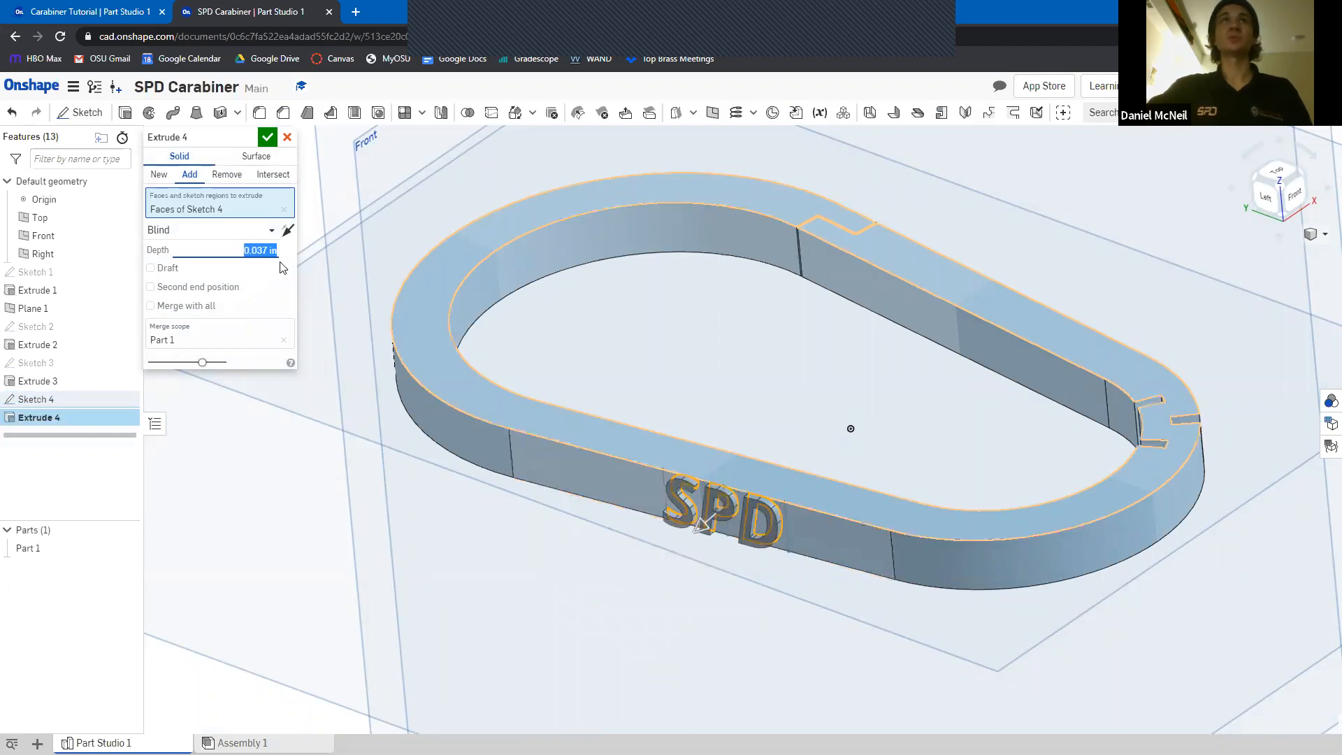
key("BackSpace")
type(".03")
key("Return")
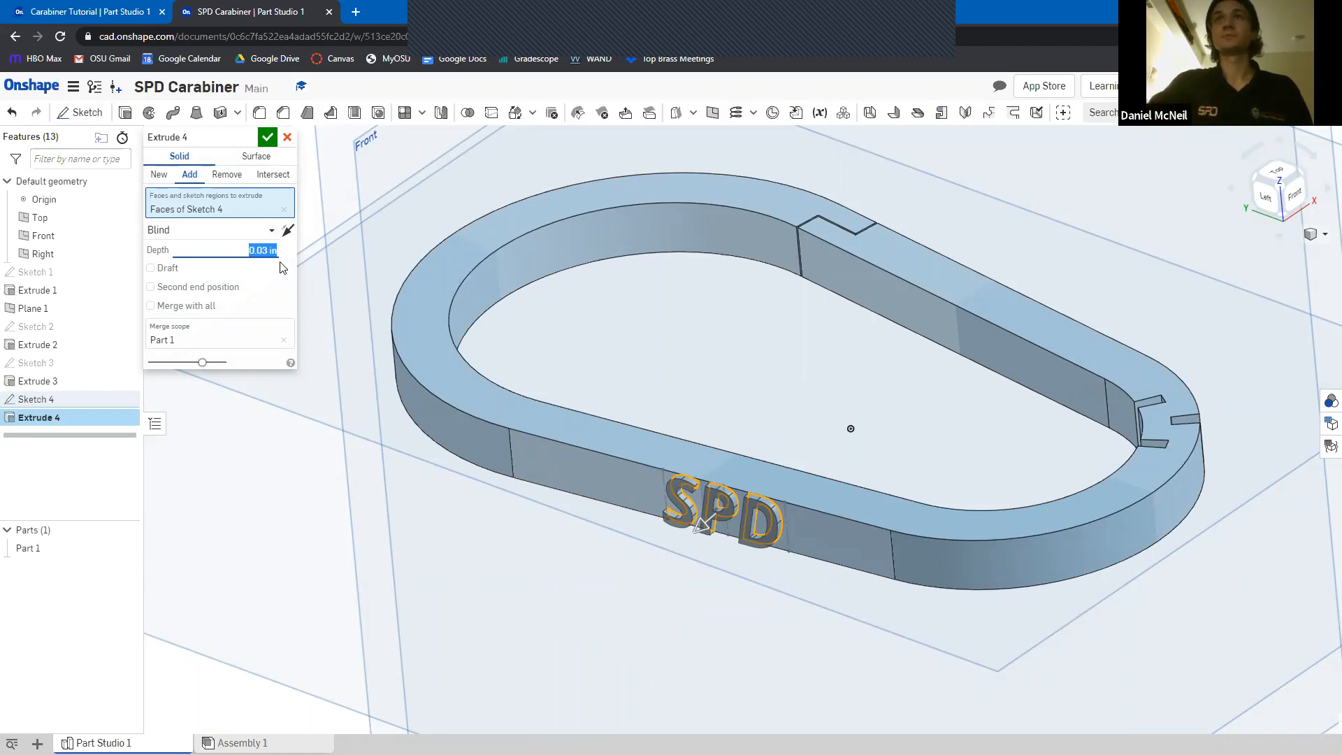
left_click(266, 139)
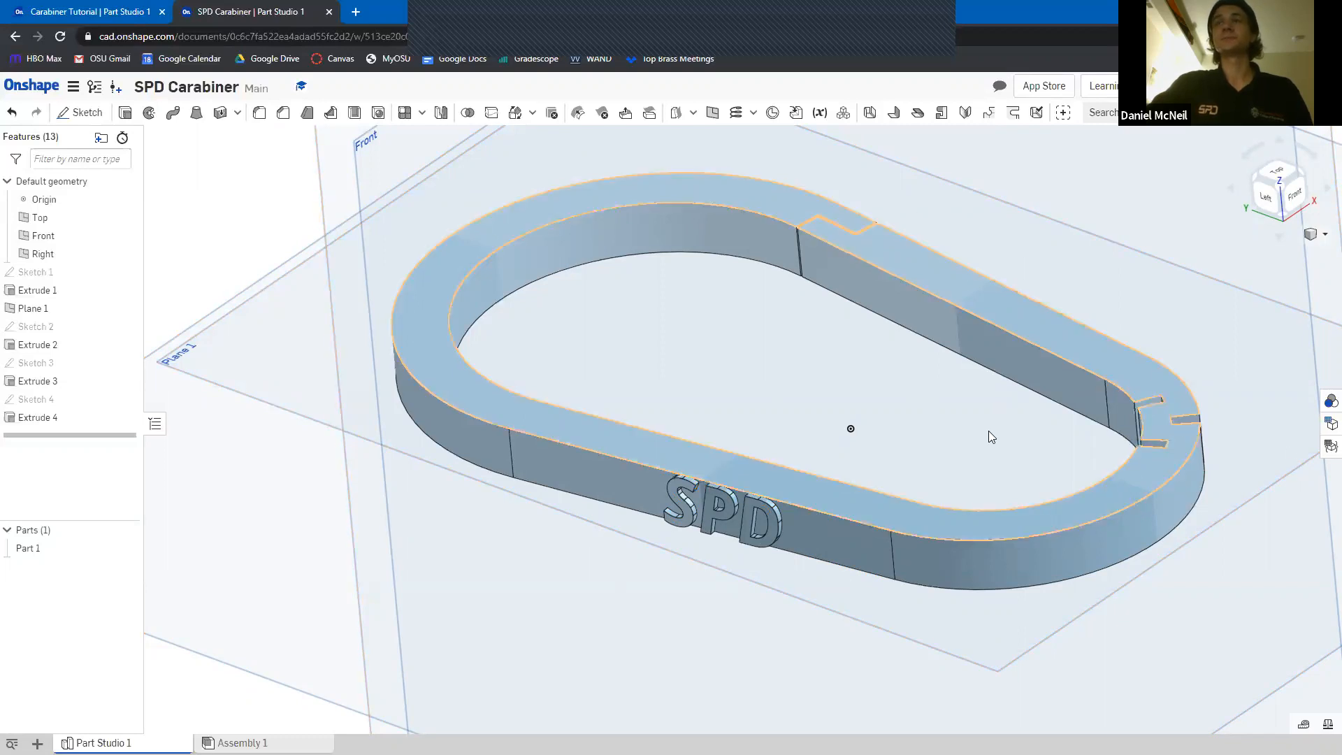
Start a 0.03 in radius fillet and select the corner edges of the first inner notch at the carabiner's notched end
right_click_drag(936, 449, 489, 363)
right_click_drag(377, 261, 446, 546)
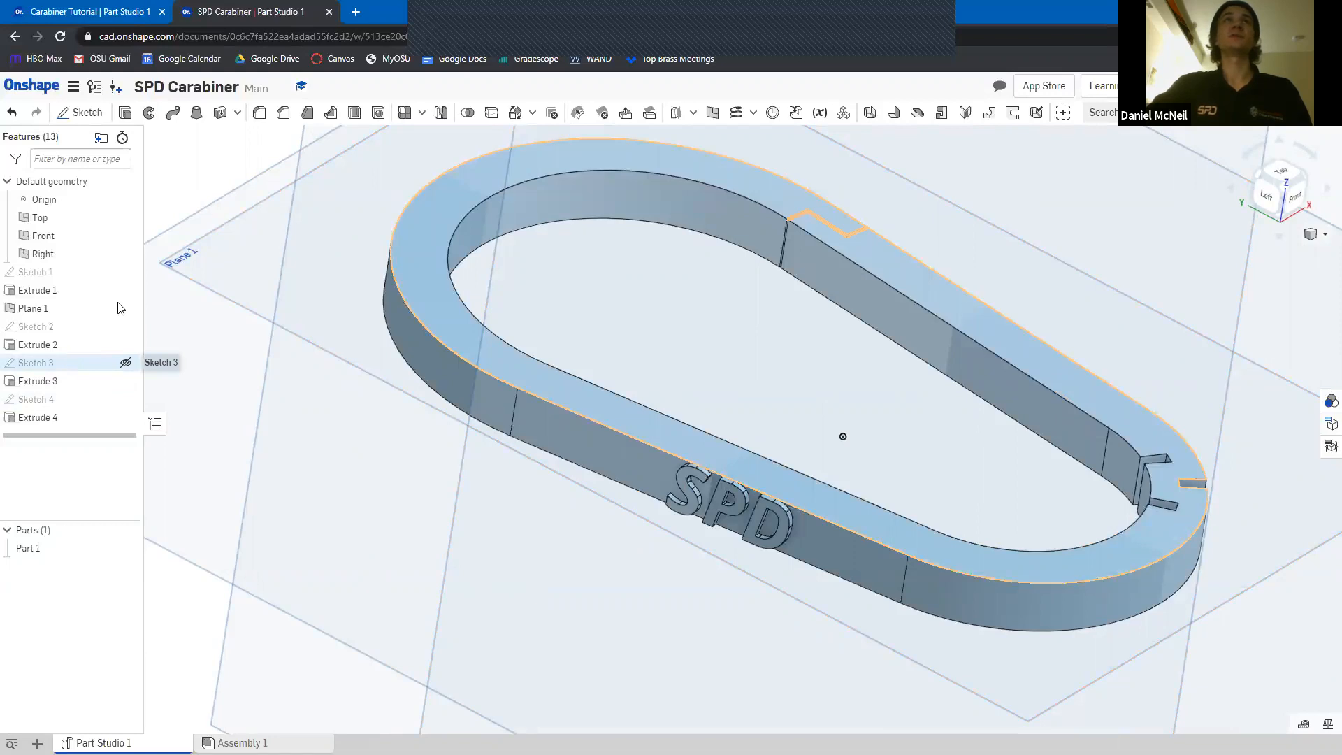
left_click(258, 114)
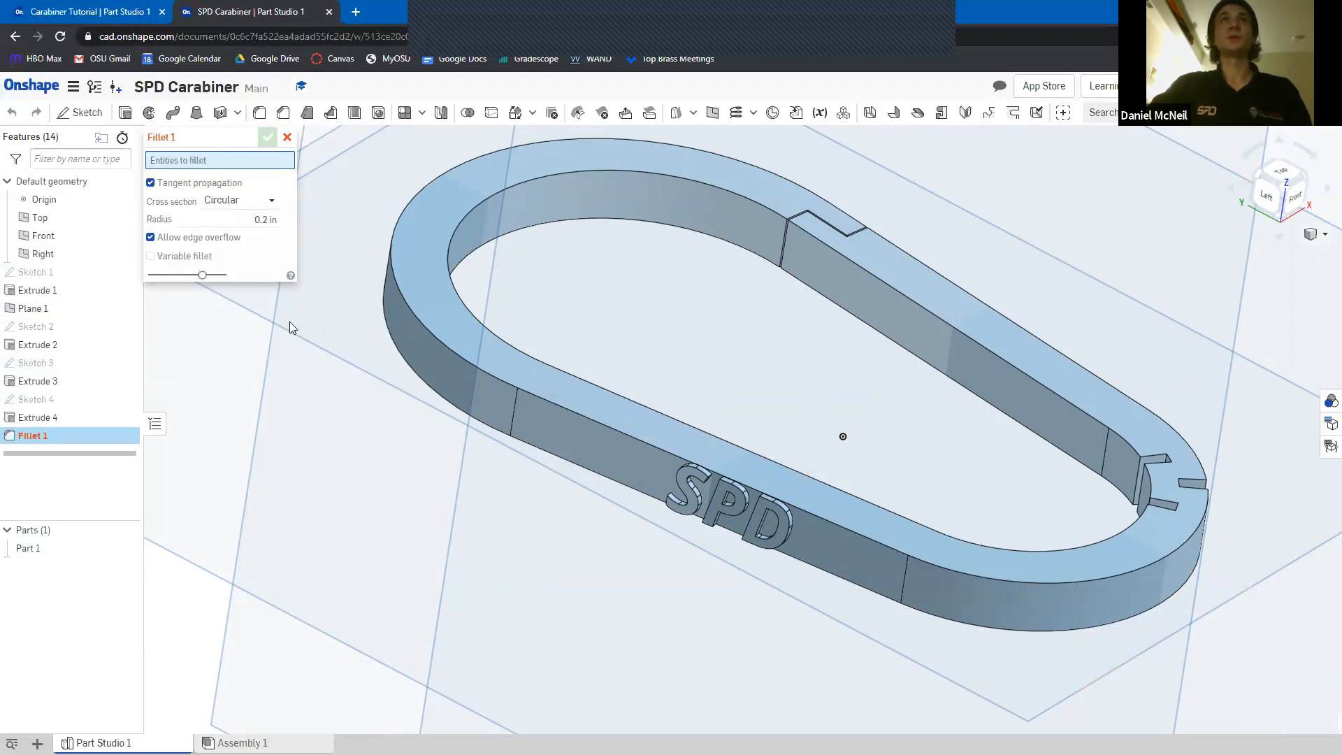
left_click(272, 218)
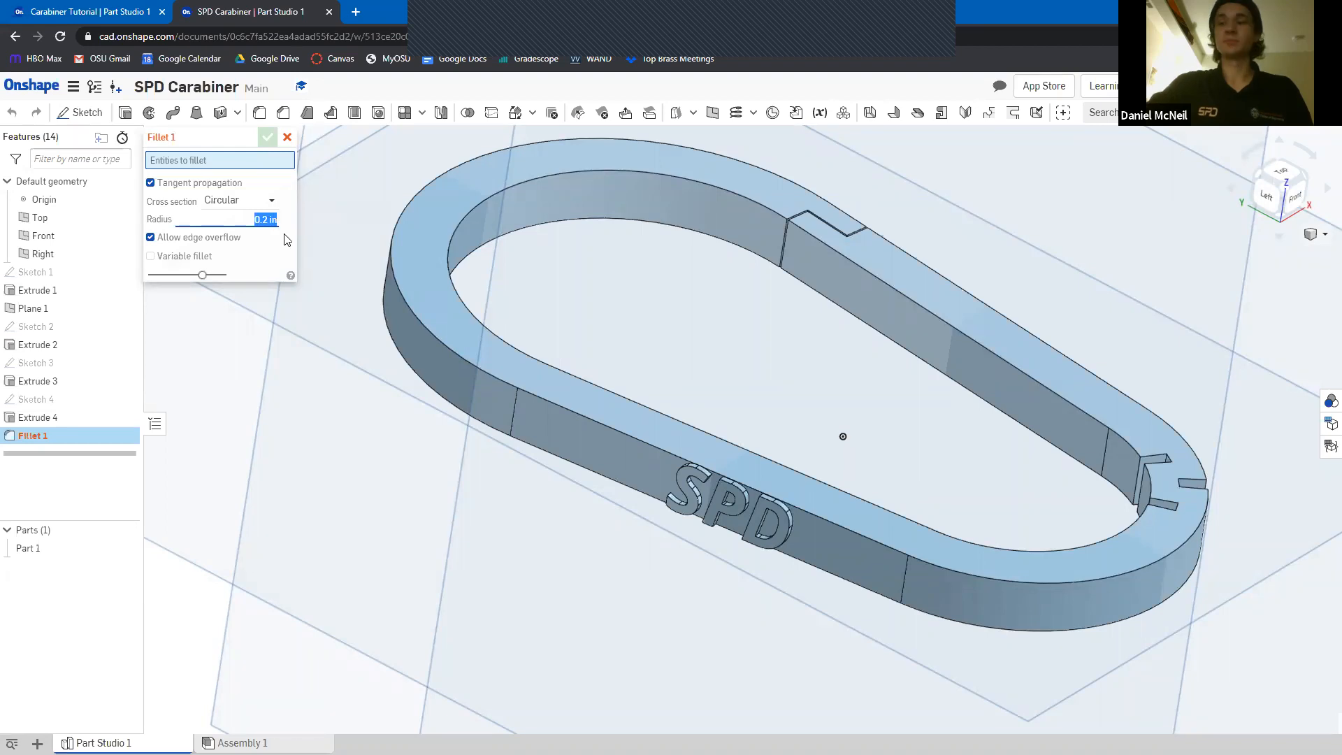
type(".03")
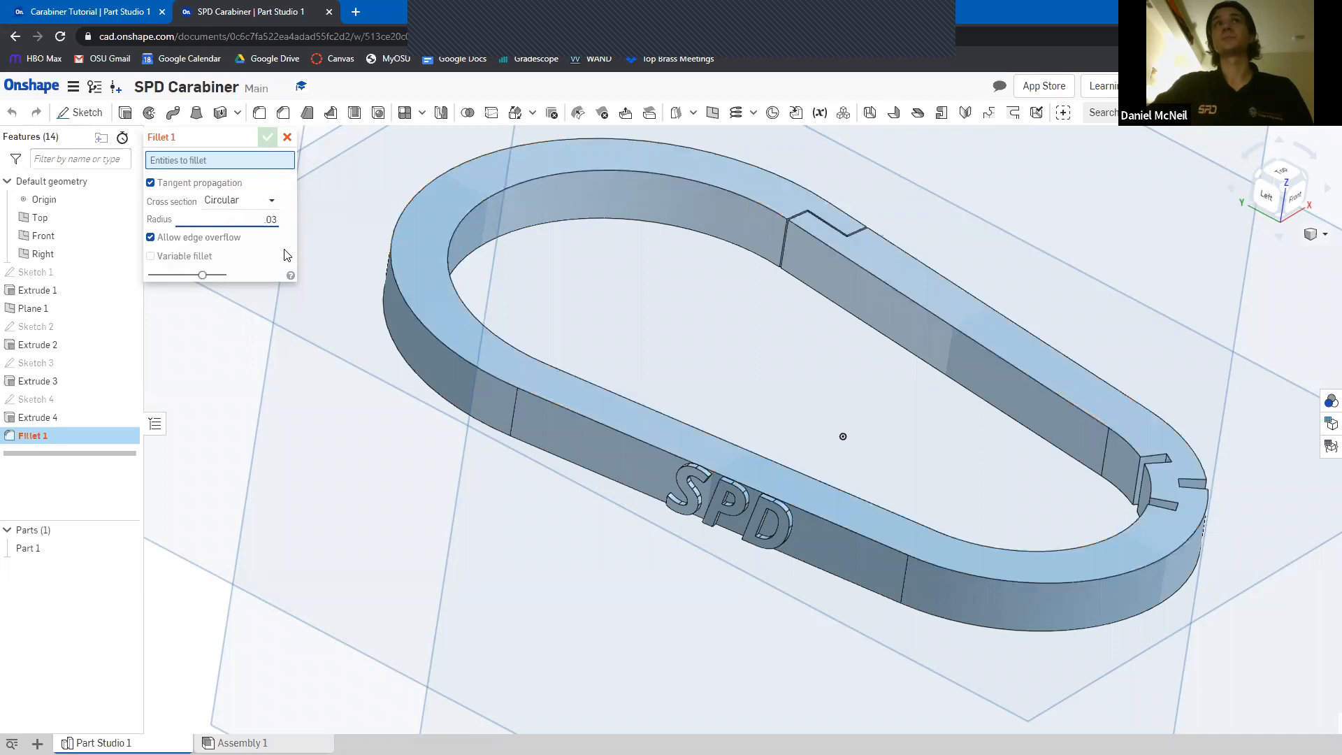
left_click(236, 163)
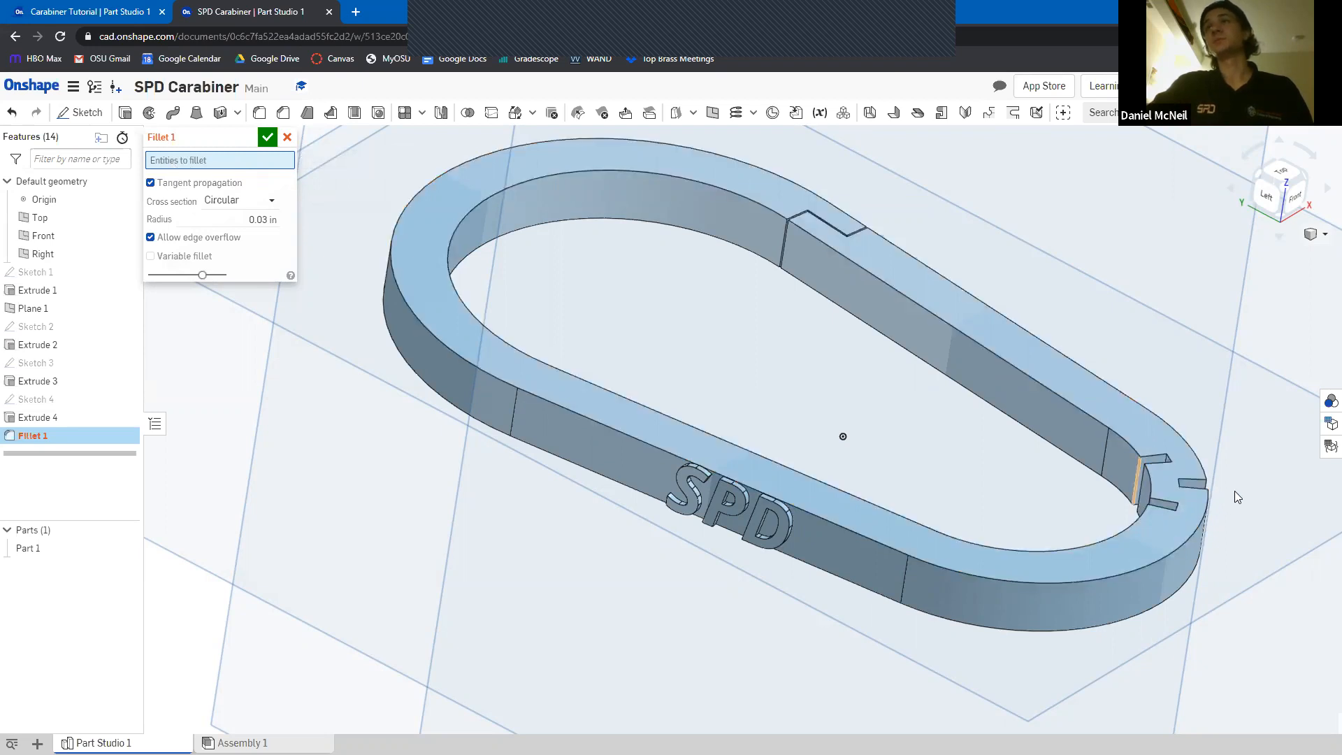
scroll(1216, 493, "down", 4)
scroll(776, 338, "up", 6)
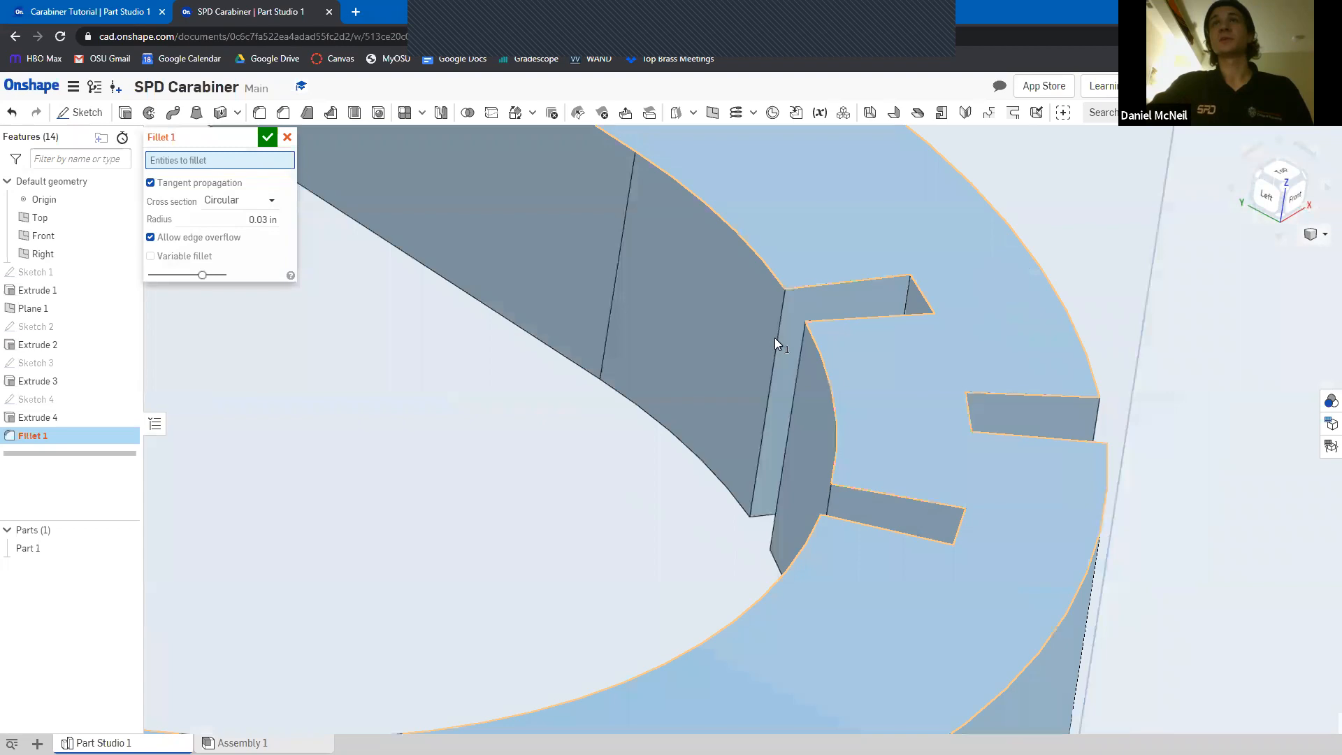
left_click(906, 292)
left_click(802, 341)
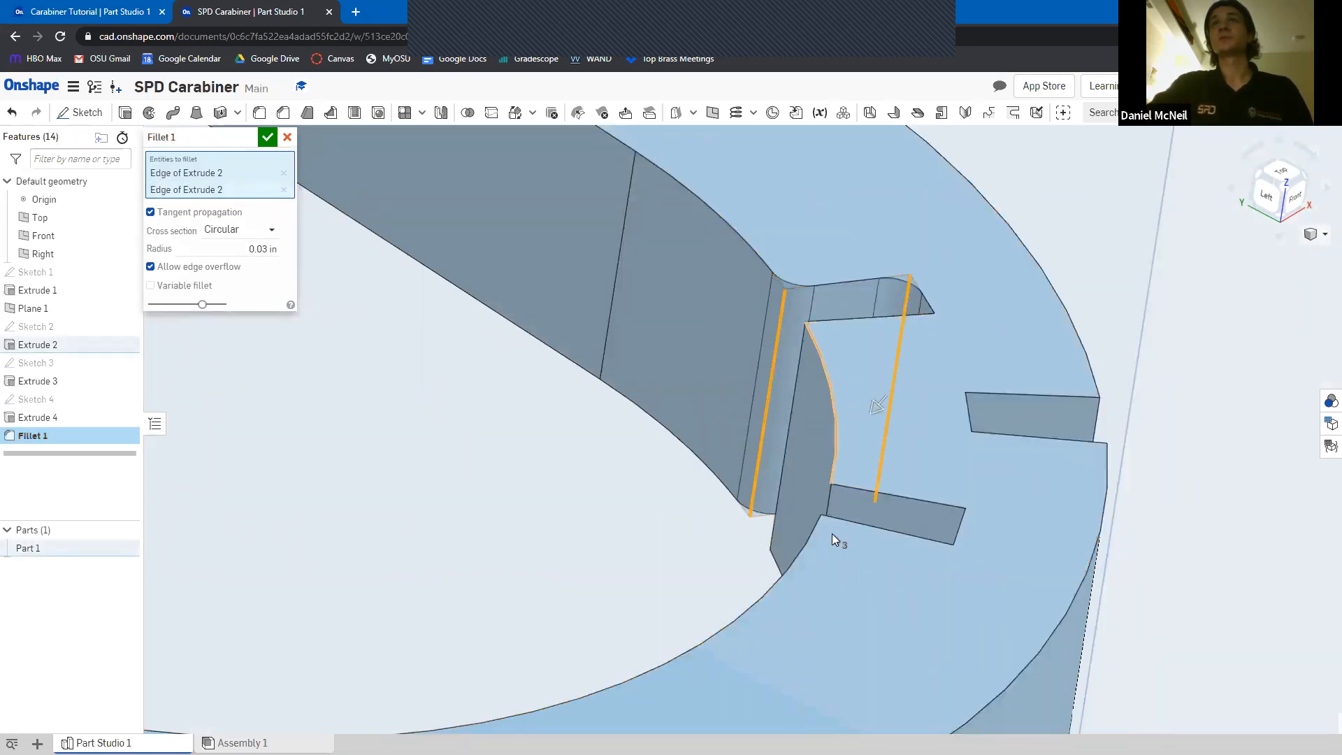
left_click(830, 501)
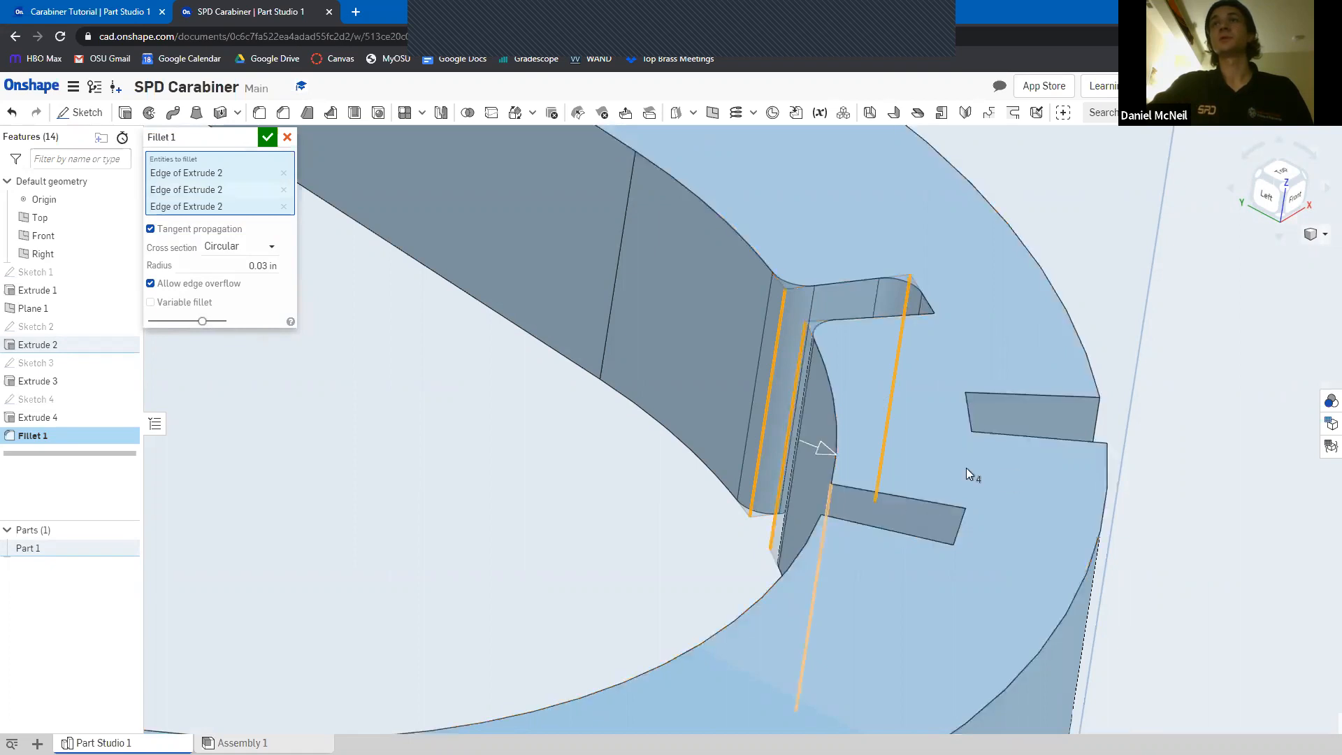
Add the remaining corner edges of the two inner notches and those of the outer notch to the 0.03 in fillet
right_click_drag(910, 312, 1064, 673)
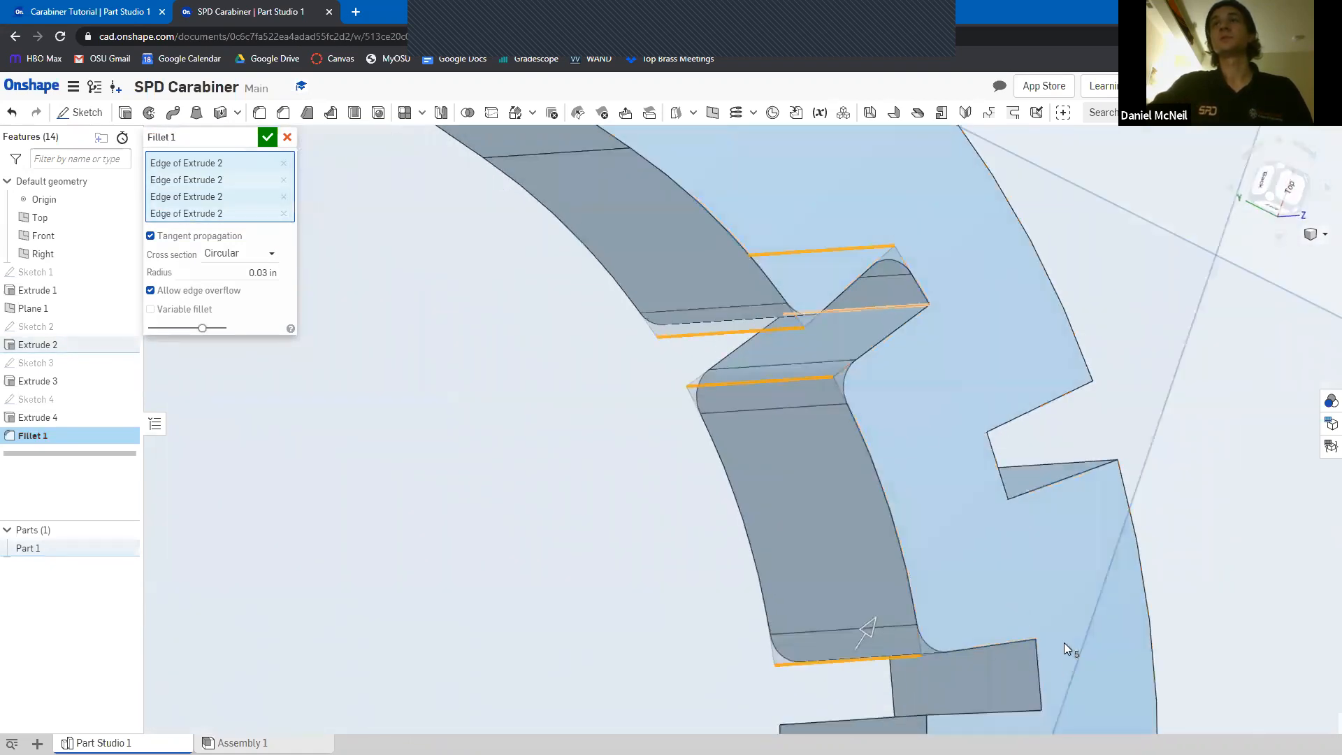
right_click_drag(916, 685, 1021, 693)
left_click(1006, 655)
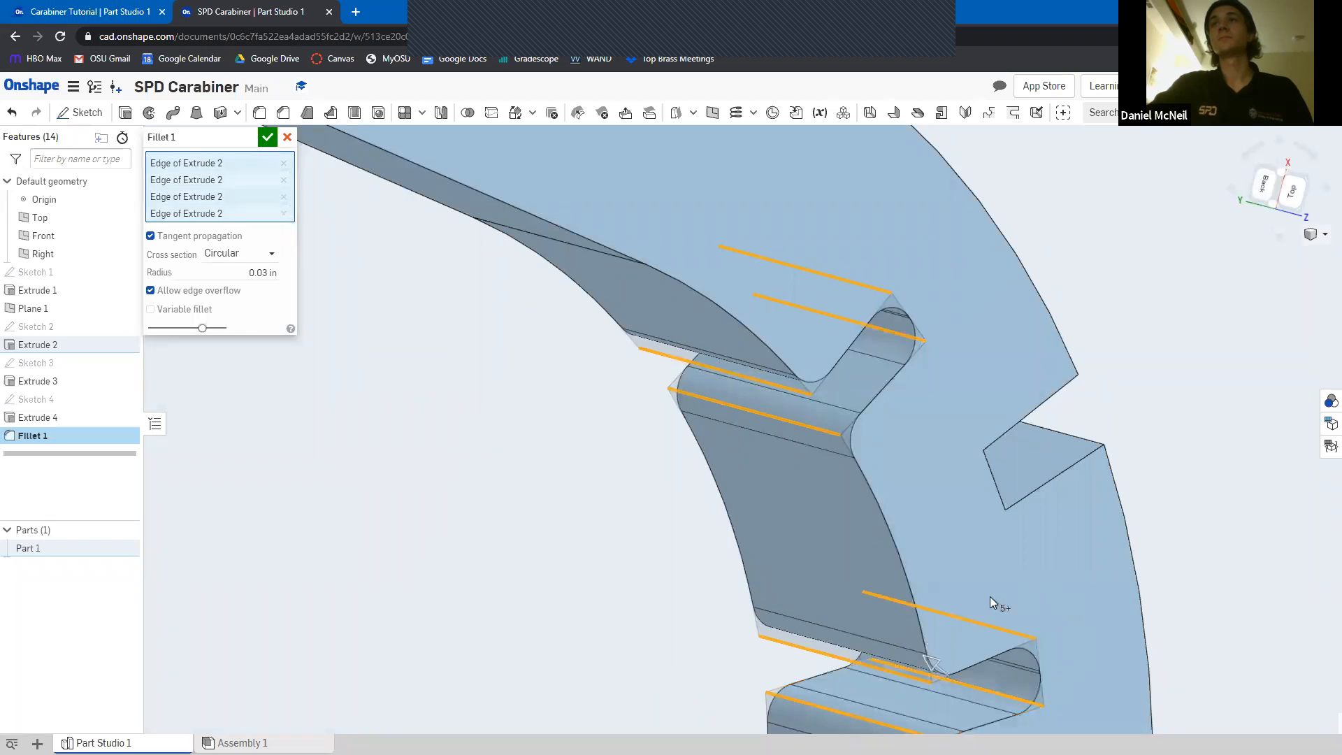
right_click_drag(1063, 569, 1193, 416)
left_click(1216, 455)
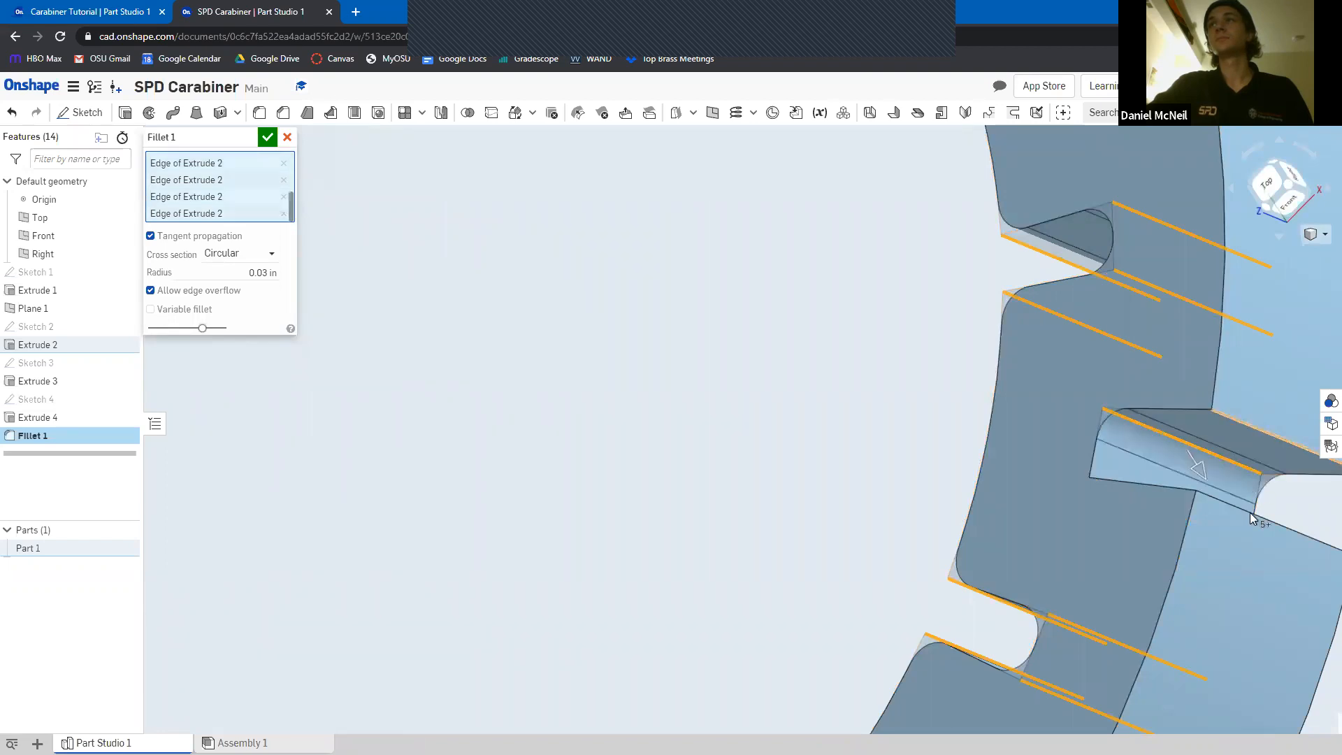
right_click_drag(1085, 531, 1086, 544)
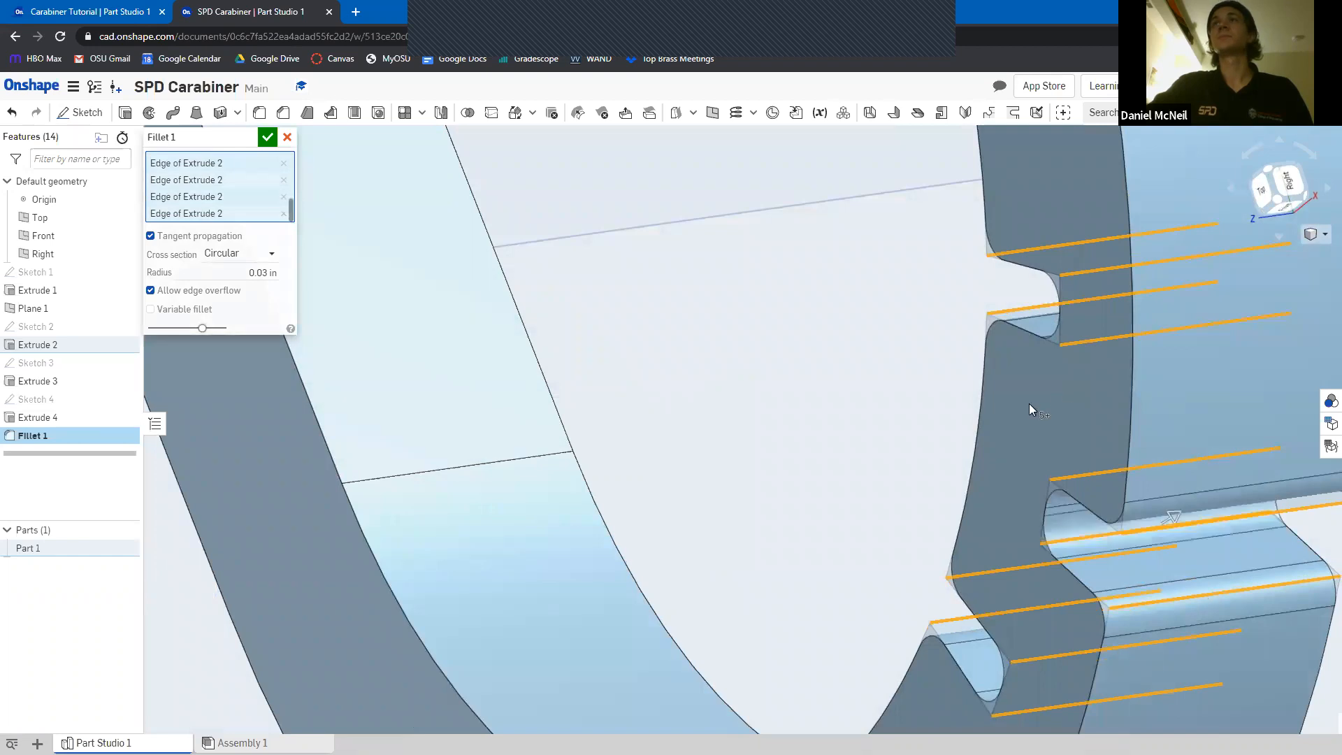
Add the stepped gate gap's inner-side opening edges, one step corner edge and an outer-side opening edge to the 0.03 in fillet
scroll(979, 502, "up", 3)
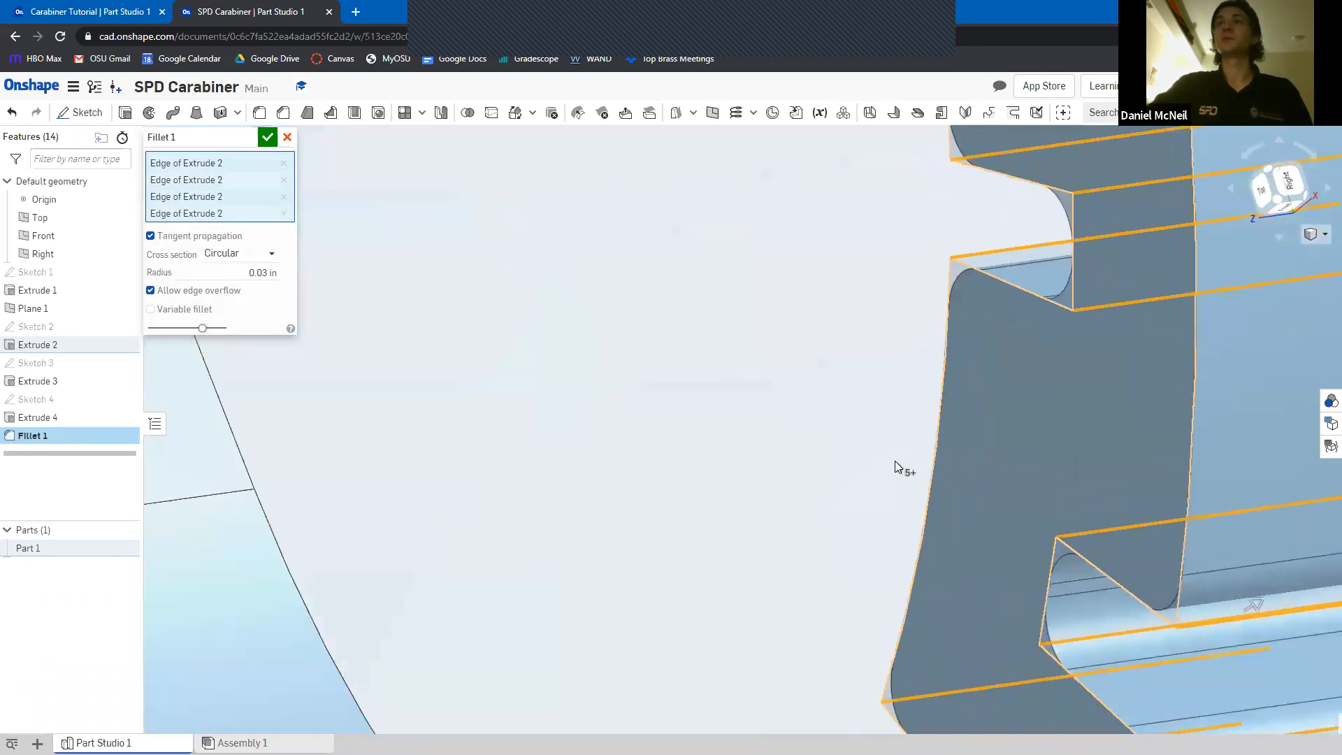
scroll(894, 460, "down", 5)
mouse_move(936, 232)
right_mouse_down()
mouse_move(907, 410)
mouse_move(936, 372)
mouse_move(852, 631)
mouse_move(950, 209)
right_mouse_up()
mouse_move(950, 208)
middle_mouse_down()
mouse_move(885, 347)
mouse_move(823, 662)
middle_mouse_up()
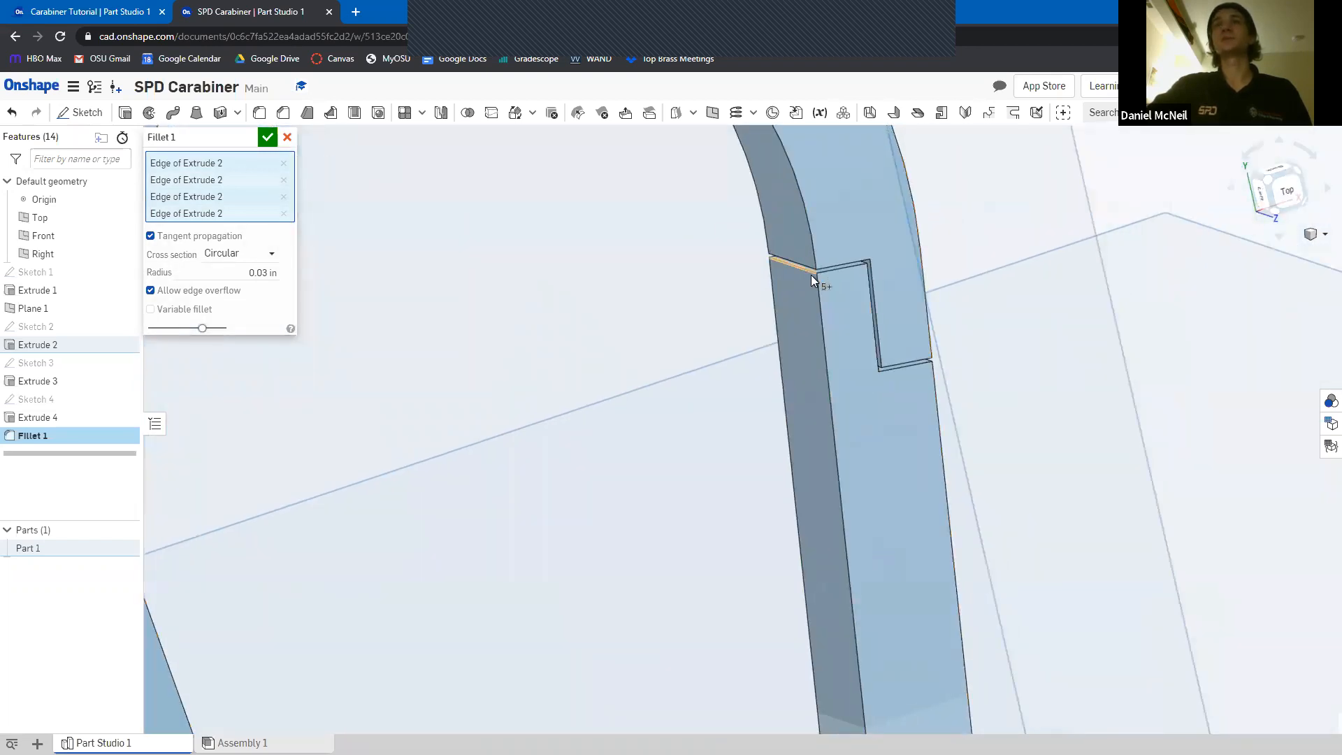
scroll(810, 274, "down", 10)
scroll(776, 199, "up", 12)
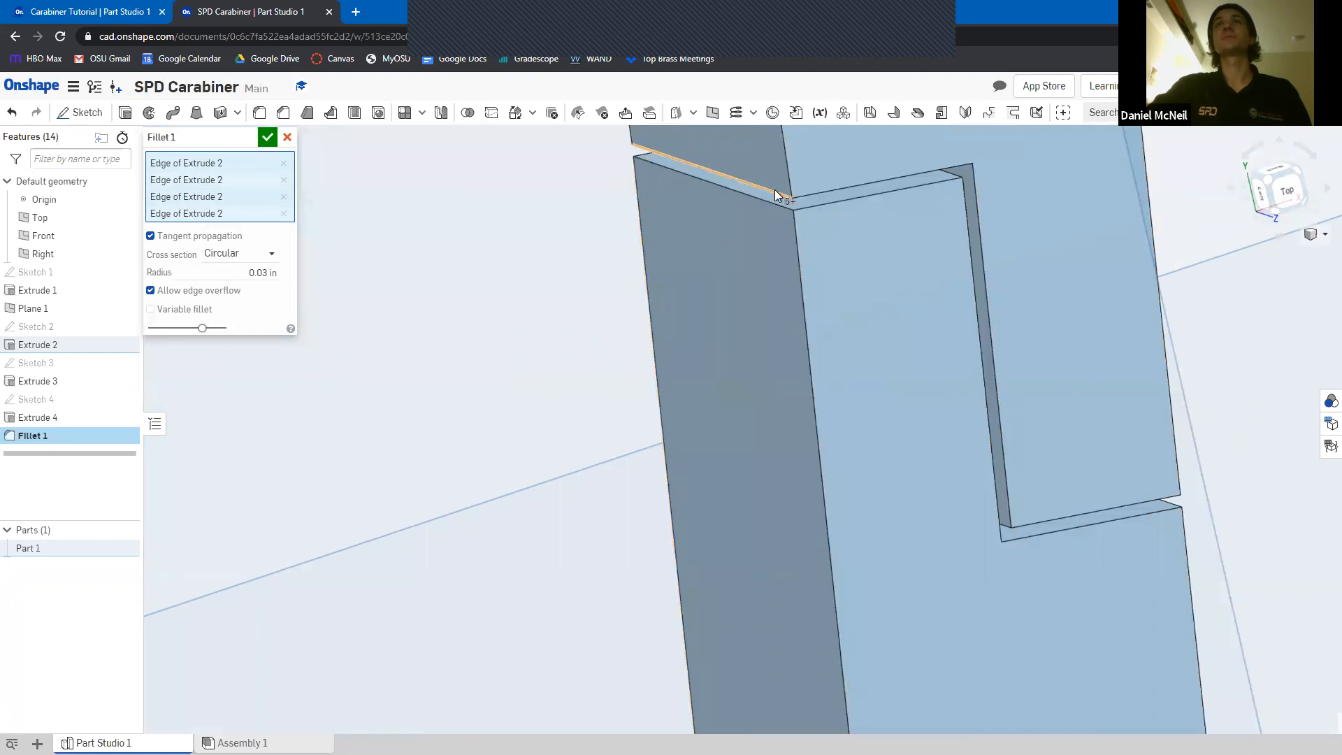
left_click(777, 206)
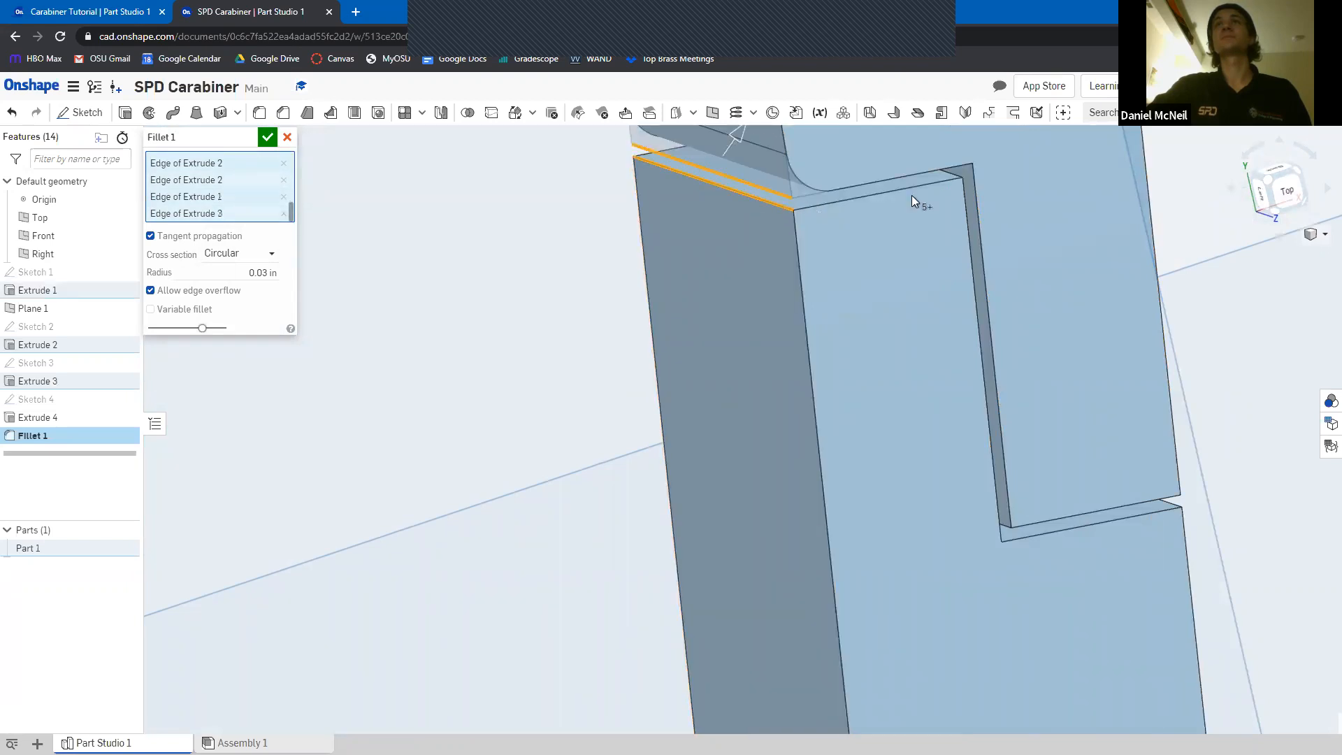
left_click(948, 173)
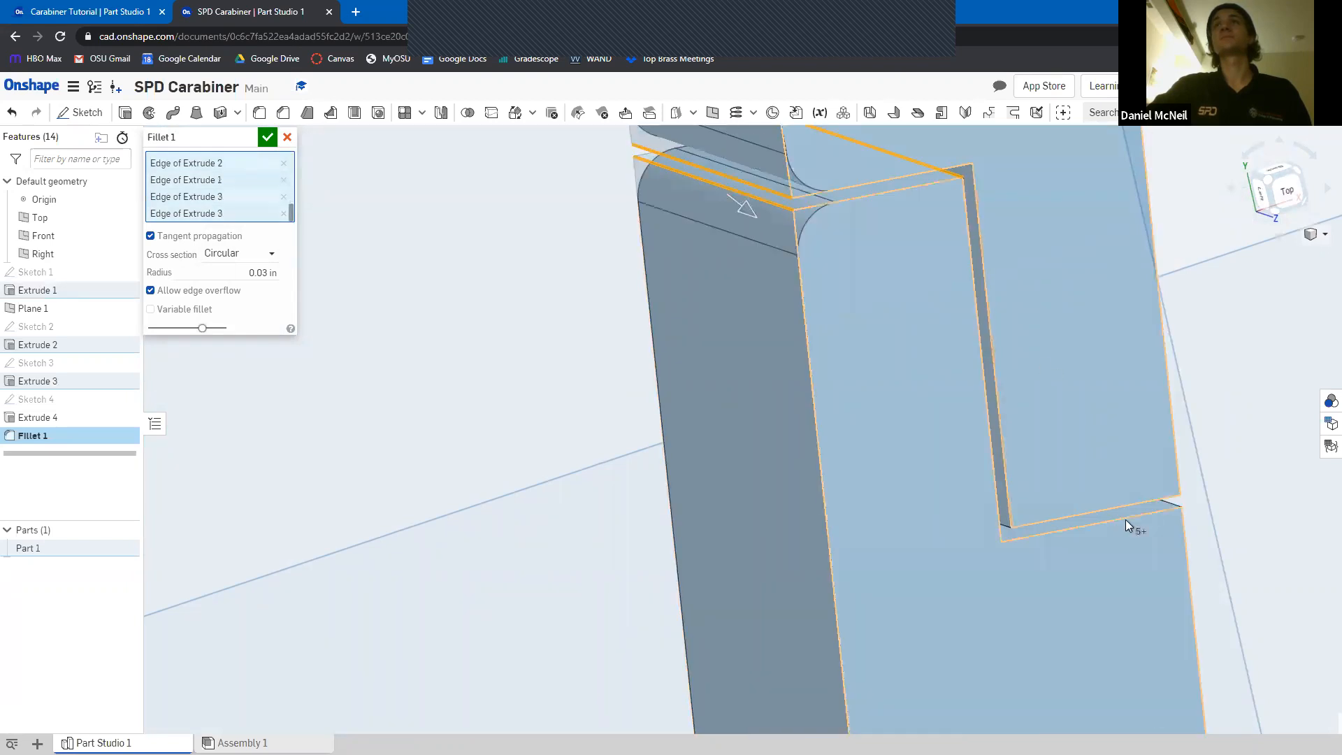
left_click(1173, 505)
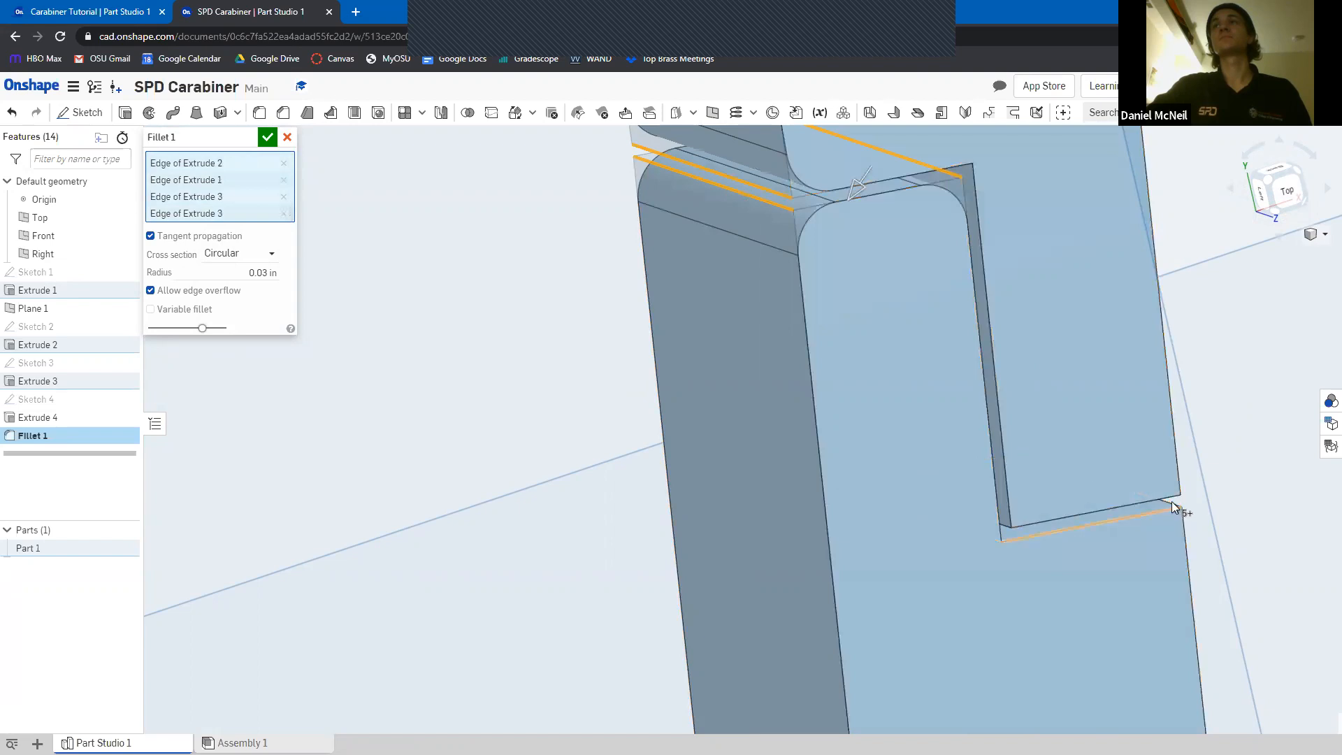
left_click(1184, 493)
right_click_drag(1136, 481, 1162, 491)
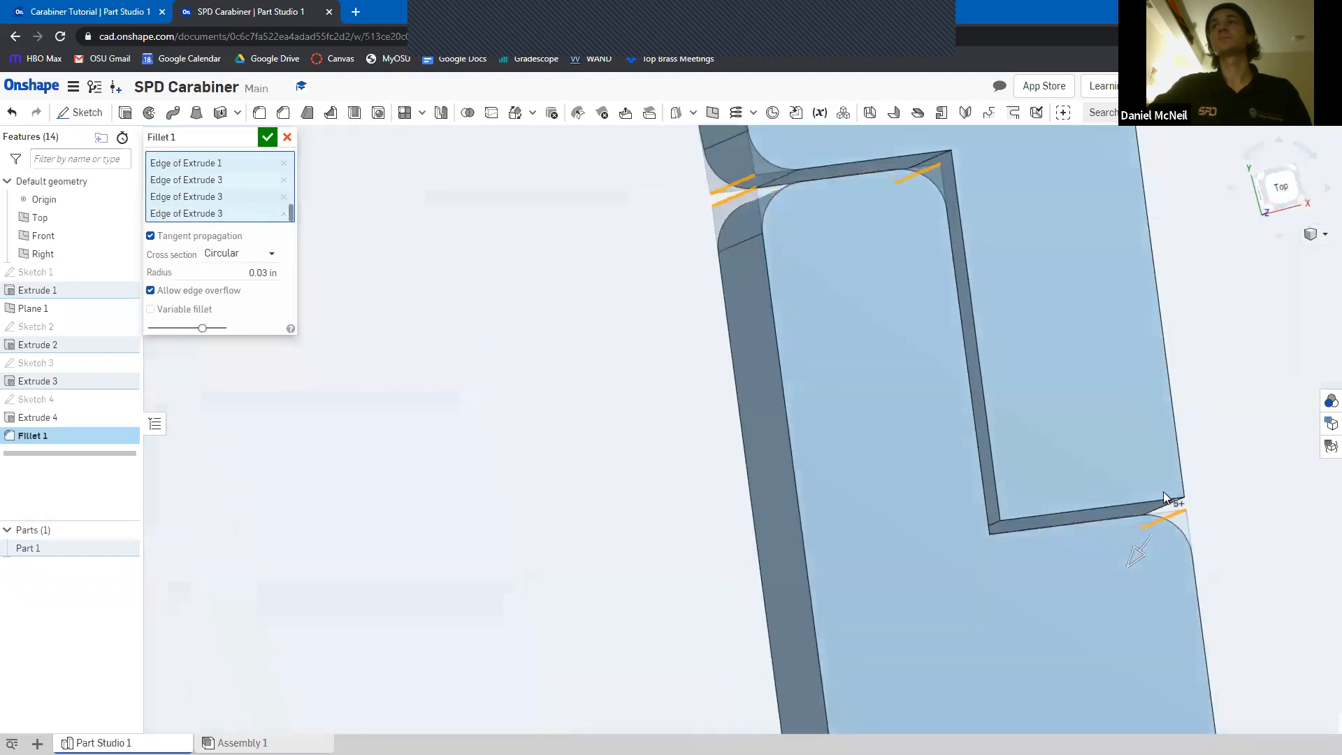
Add the gate gap's other outer-side opening edge and its remaining step corner edges to the 0.03 in fillet
left_click(969, 515)
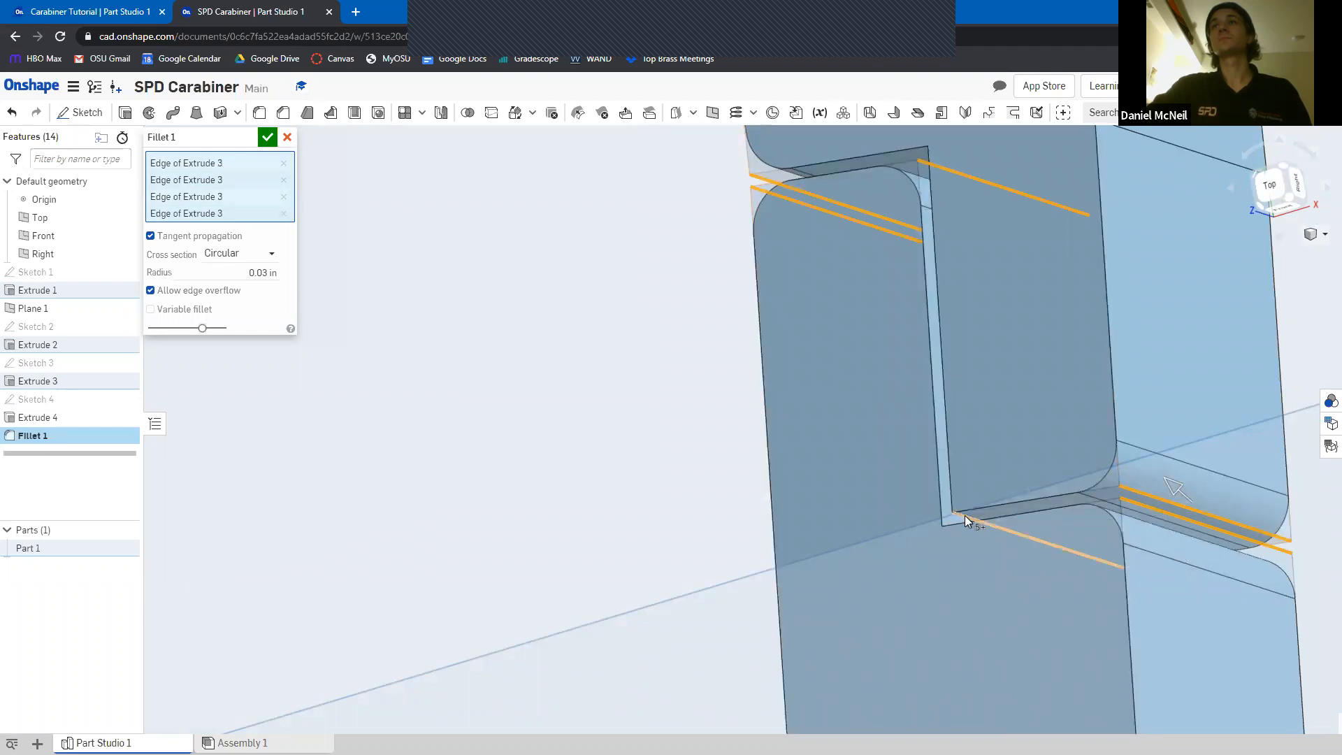
right_click_drag(988, 455, 956, 504)
left_click(945, 500)
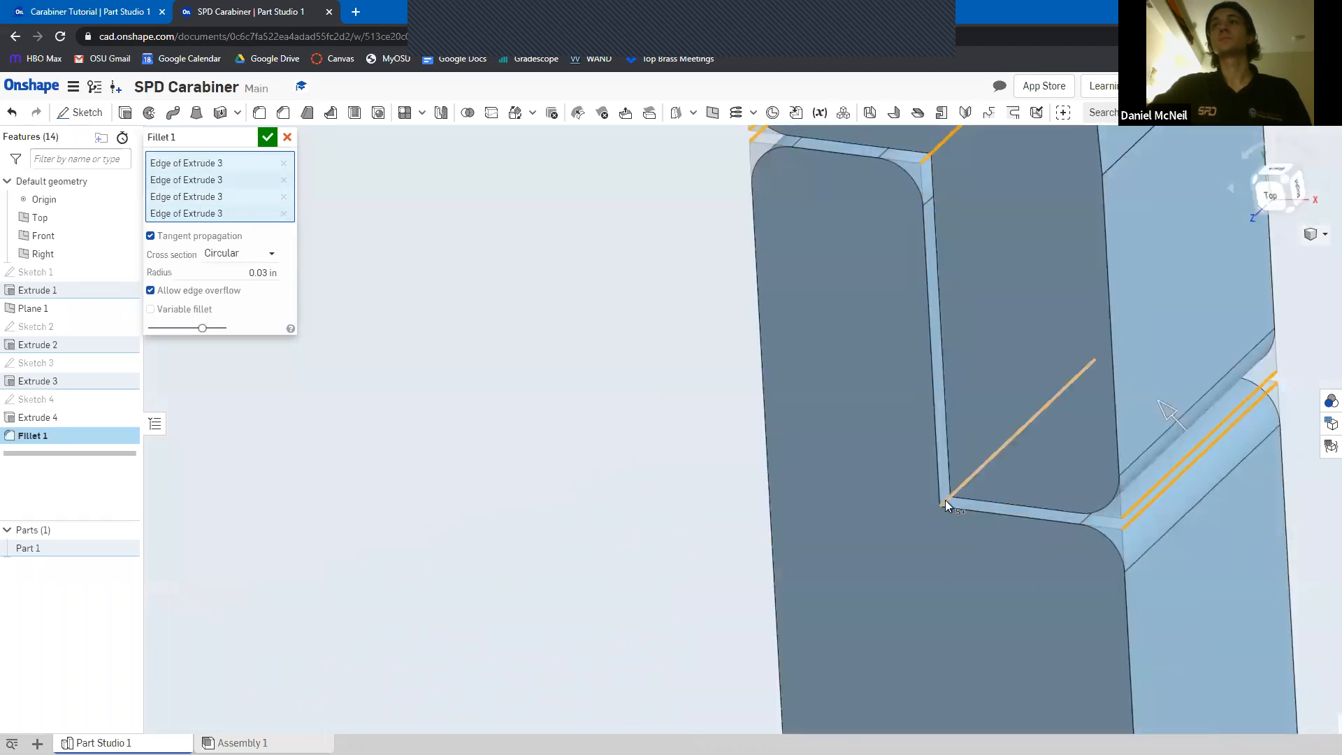
right_click_drag(999, 456, 1025, 456)
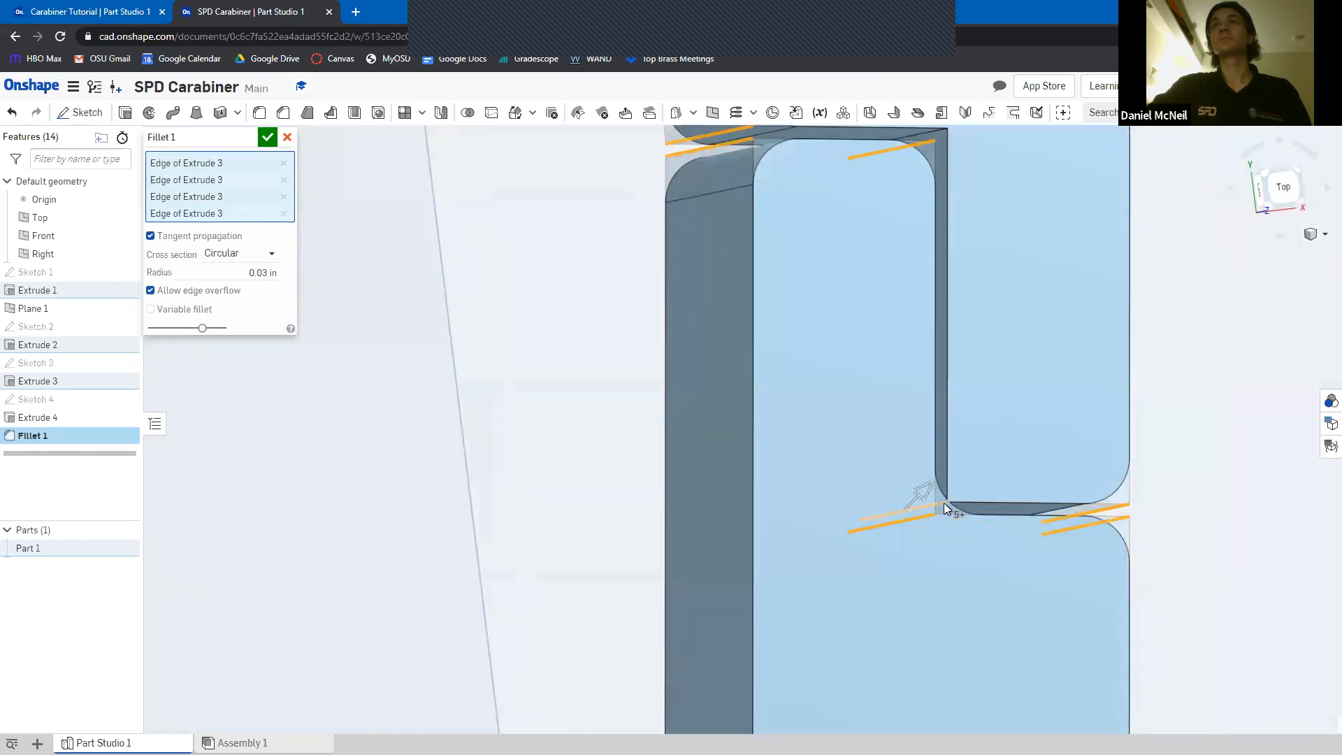
left_click(942, 501)
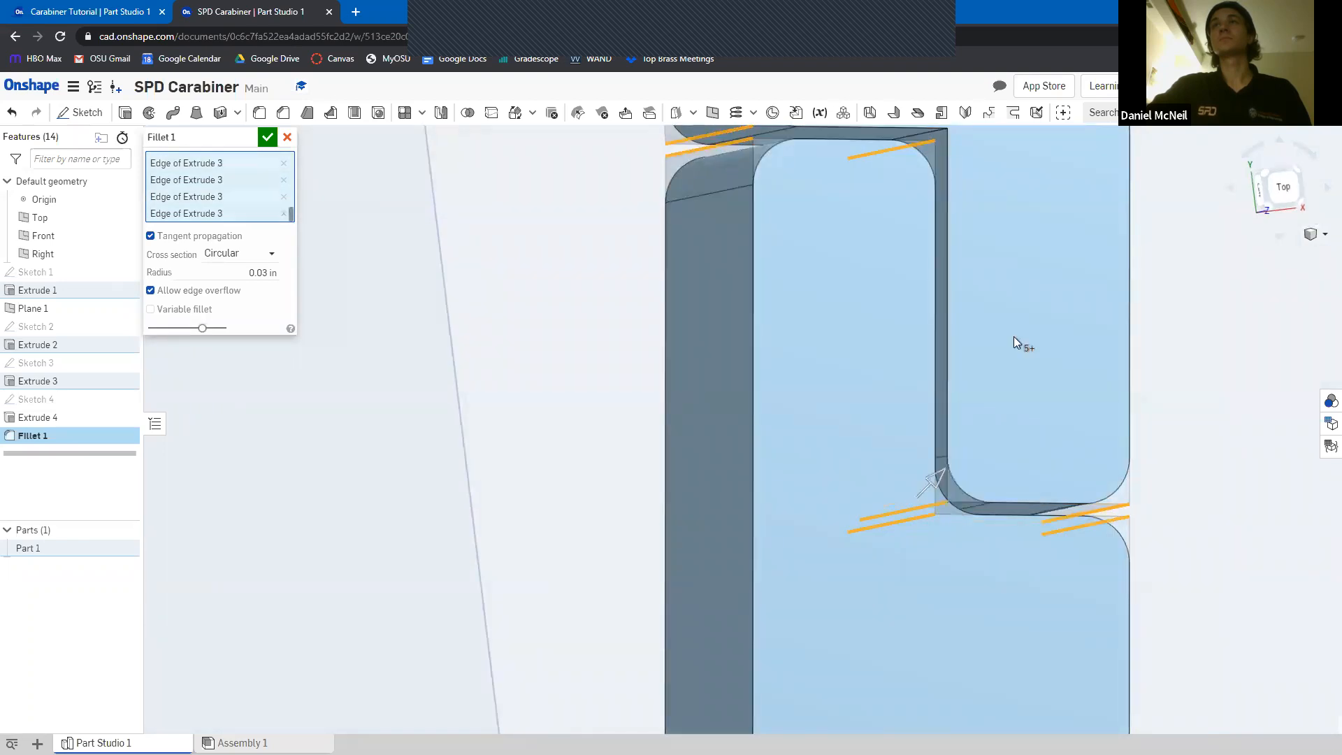
right_click_drag(950, 224, 918, 228)
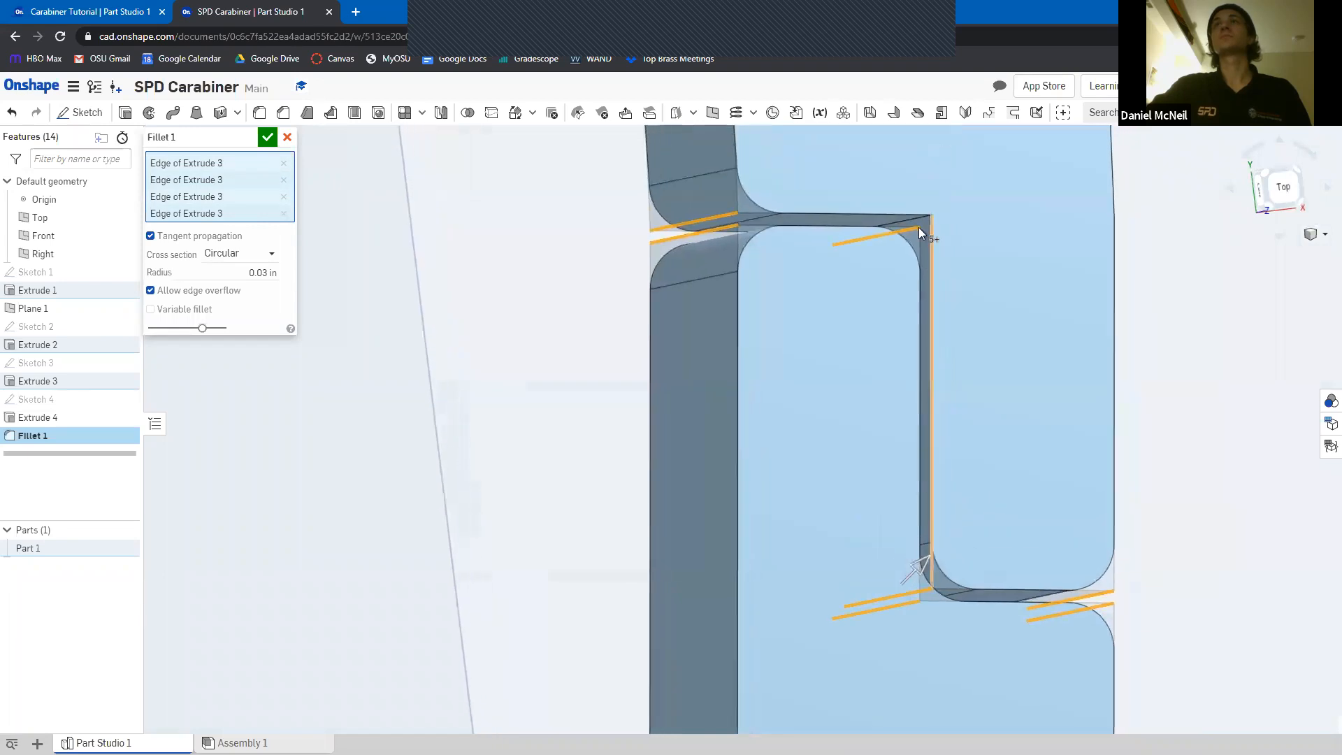
left_click(915, 221)
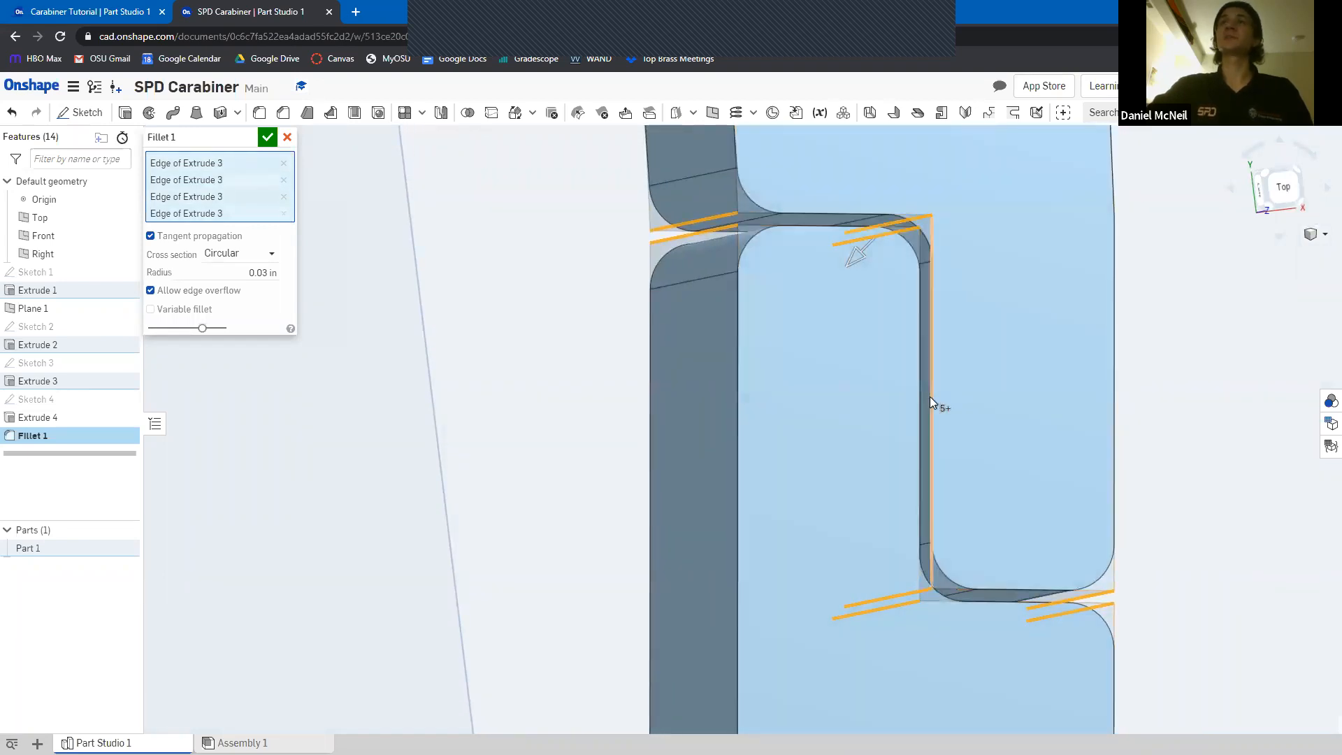
Apply the 0.03 in fillet to the selected notch and gate gap corners, leaving out the long edge along the step
left_click(930, 397)
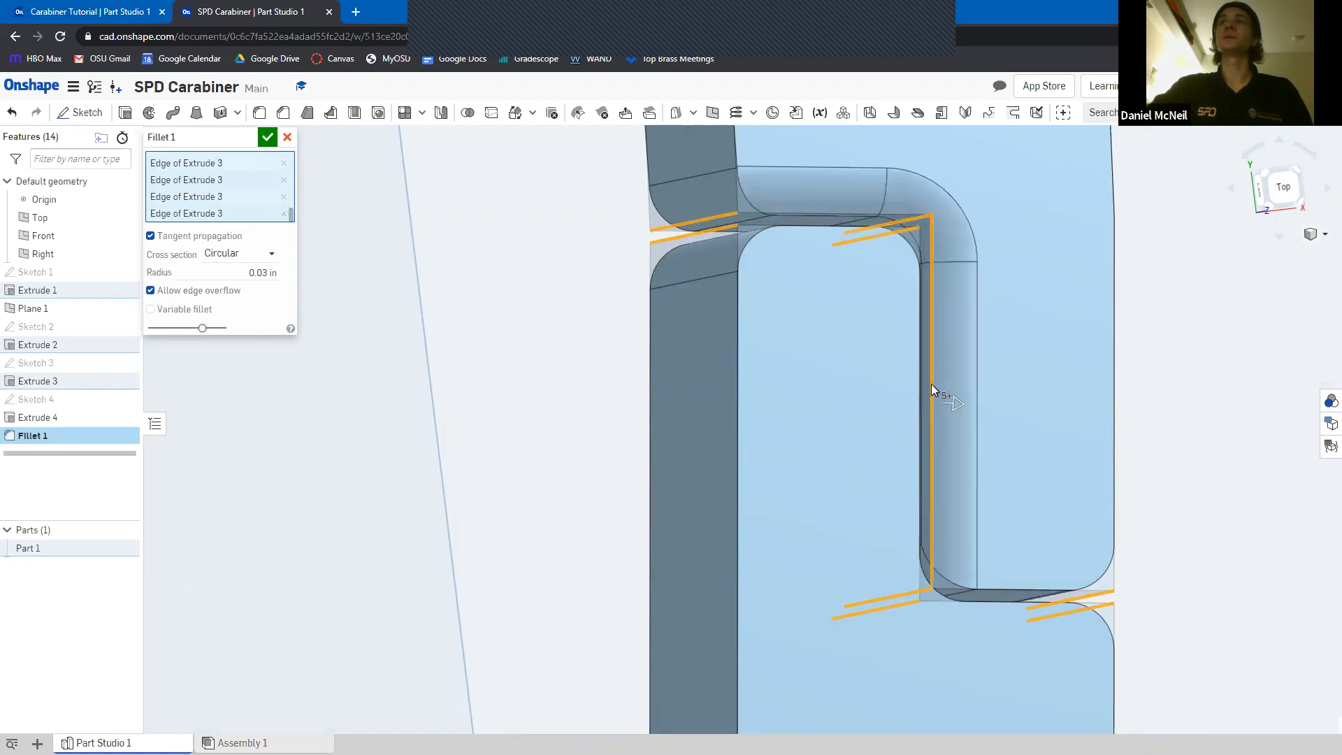
left_click(932, 385)
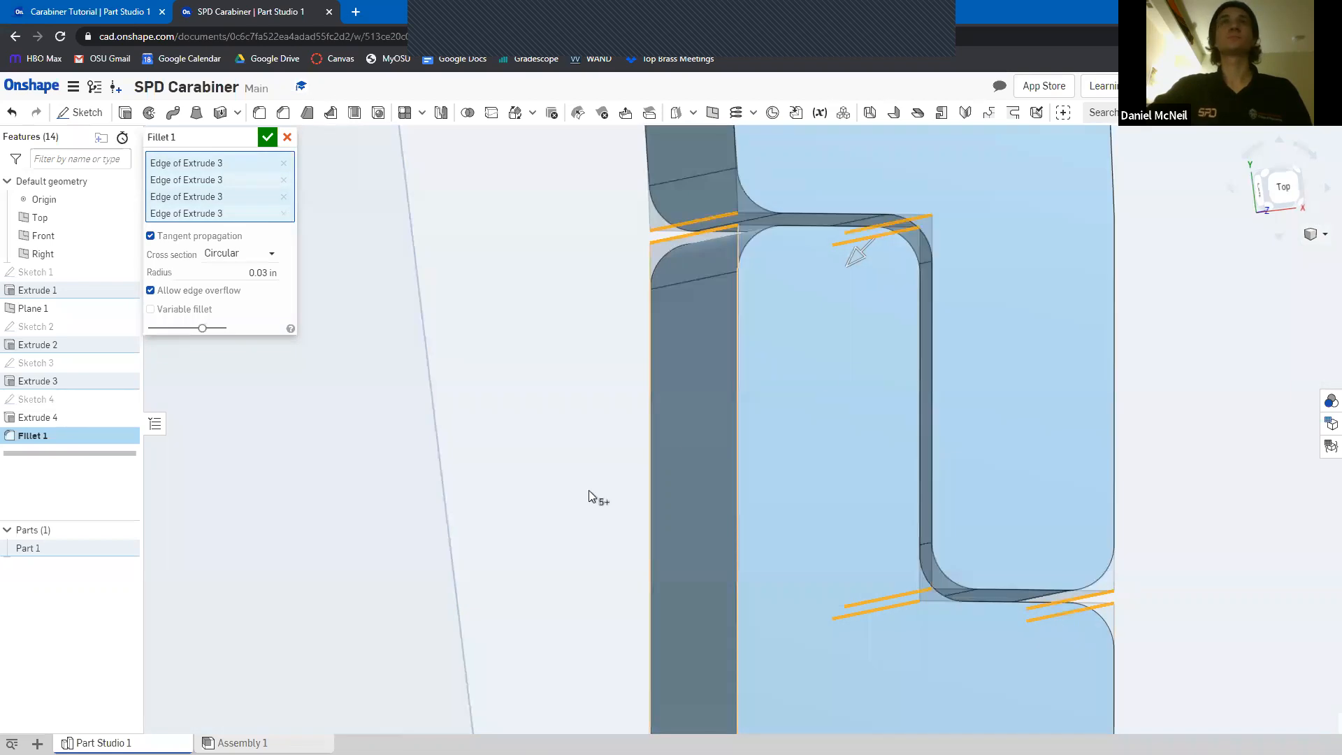
right_click_drag(976, 342, 549, 576)
scroll(531, 572, "down", 1)
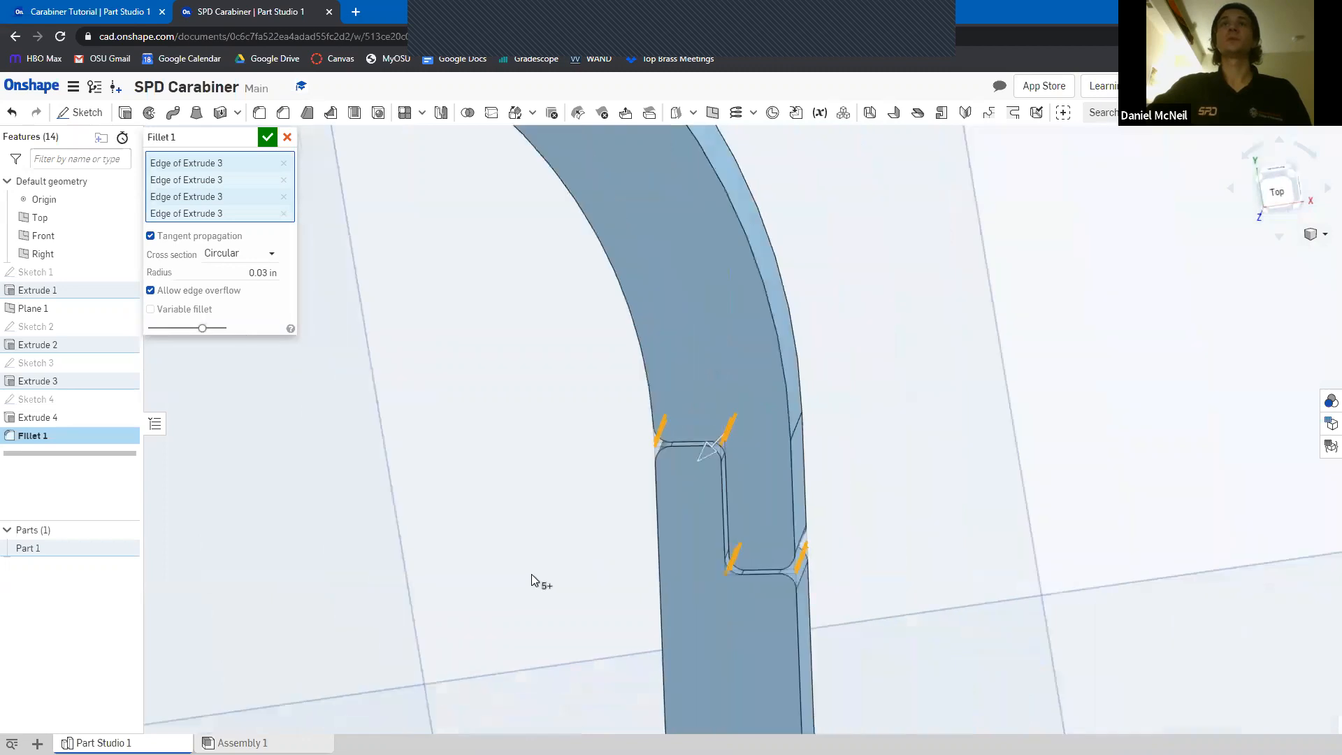
scroll(531, 573, "down", 4)
middle_click_drag(673, 339, 854, 65)
left_click(270, 142)
scroll(675, 469, "down", 5)
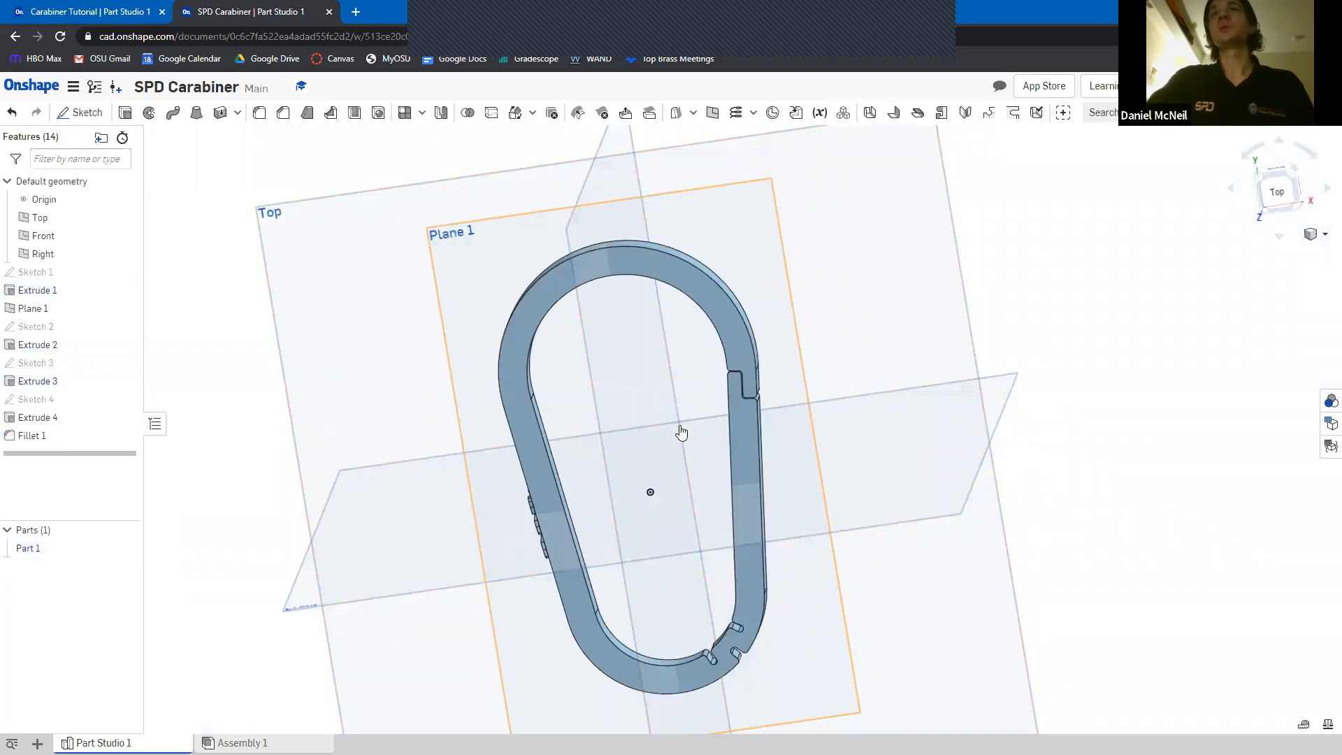
right_click_drag(727, 342, 751, 627)
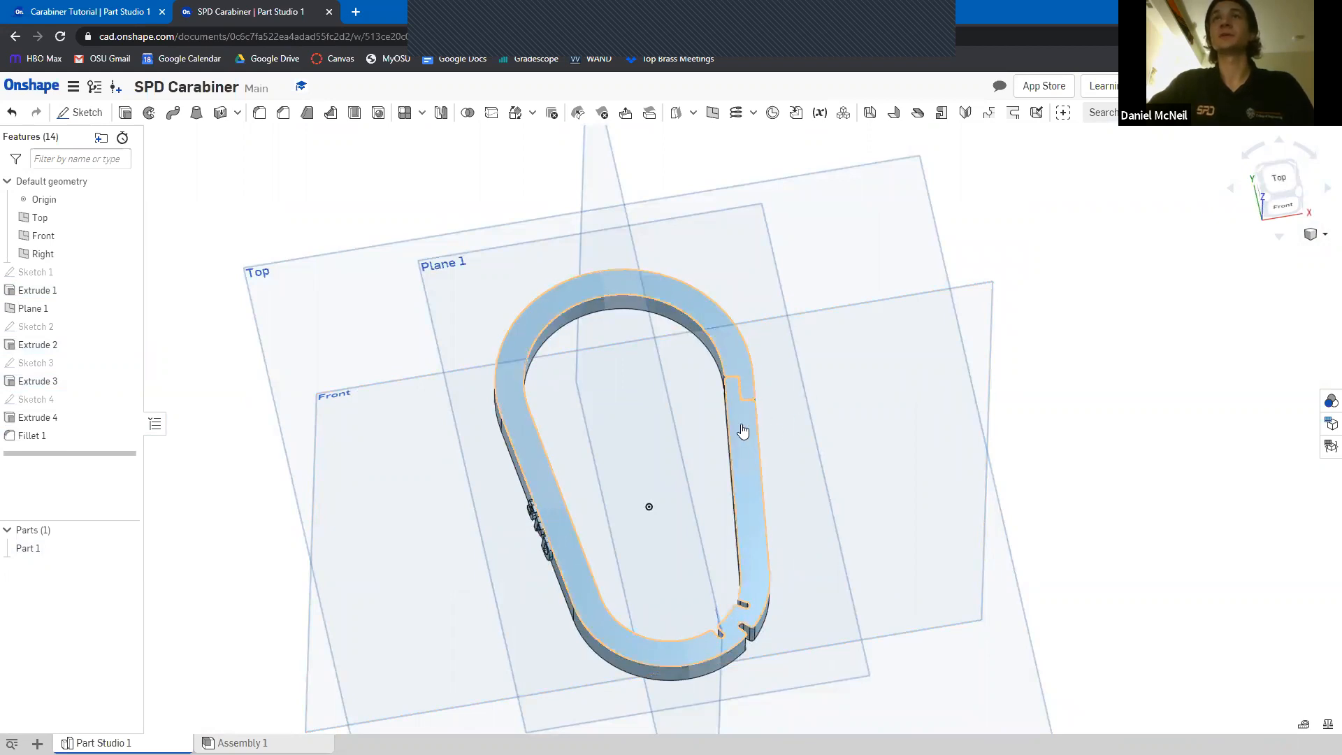
left_click(736, 369)
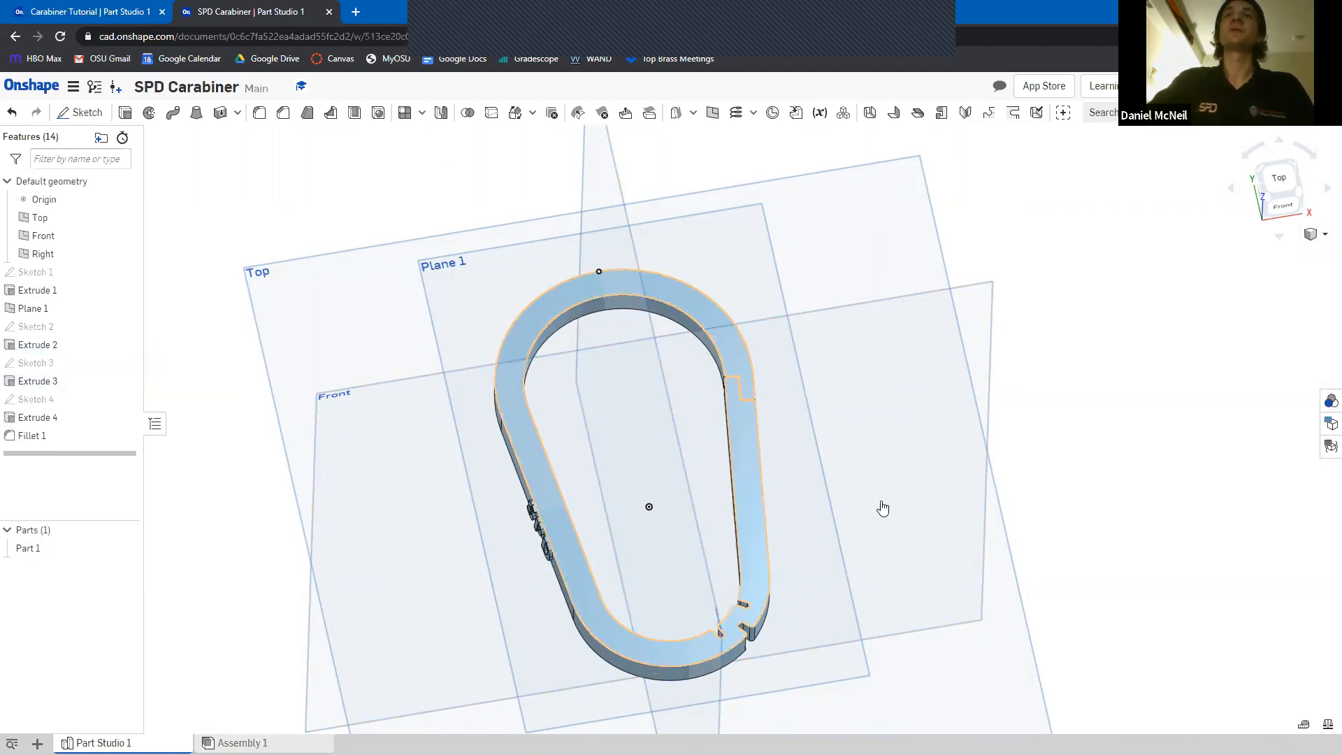
right_click_drag(536, 498, 866, 536)
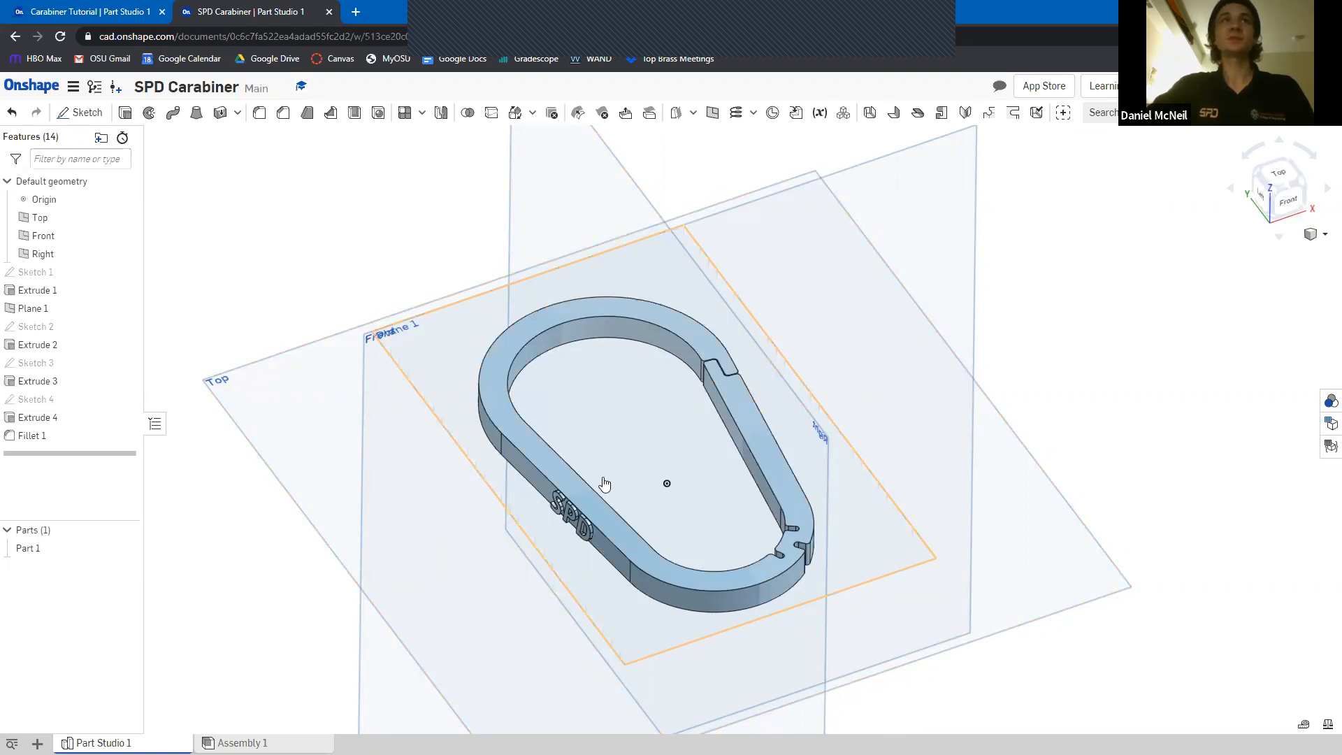
Export the carabiner part as an STL file in millimeters for download, with the designer's surname as the file name
right_click(46, 555)
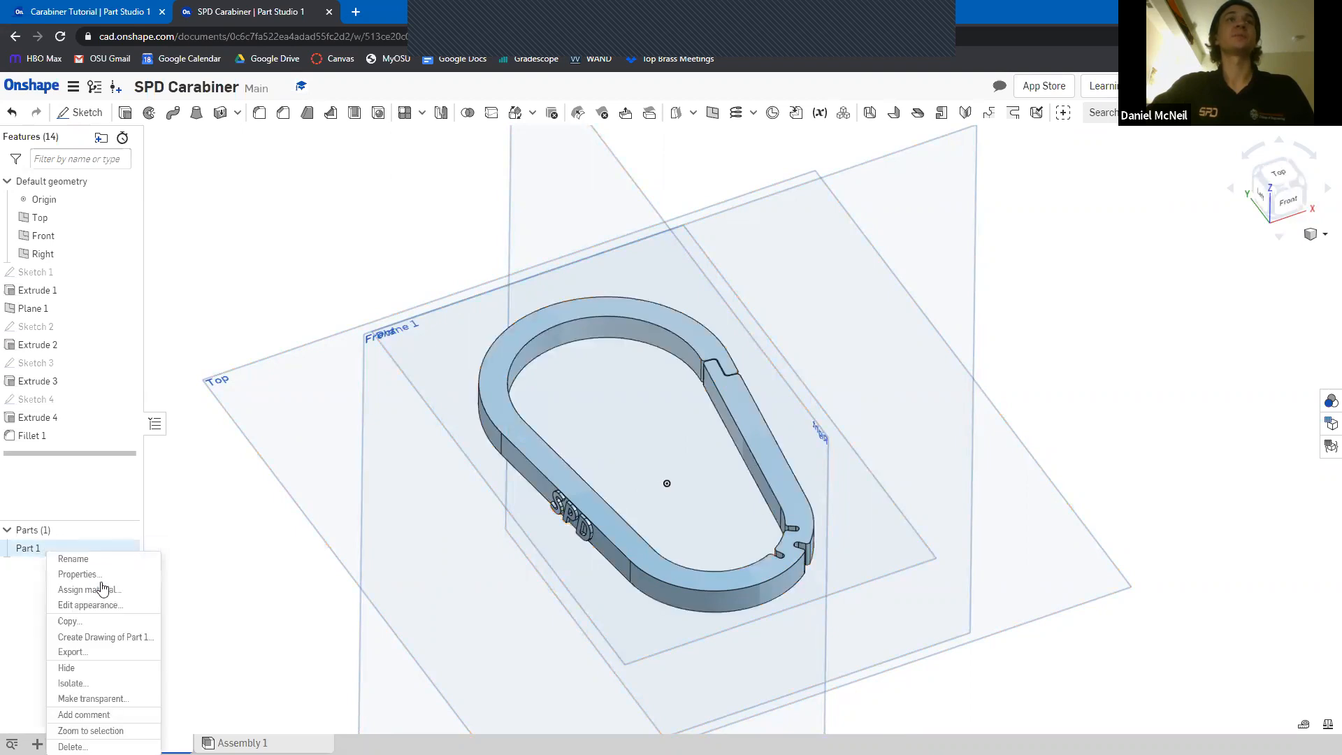
left_click(99, 661)
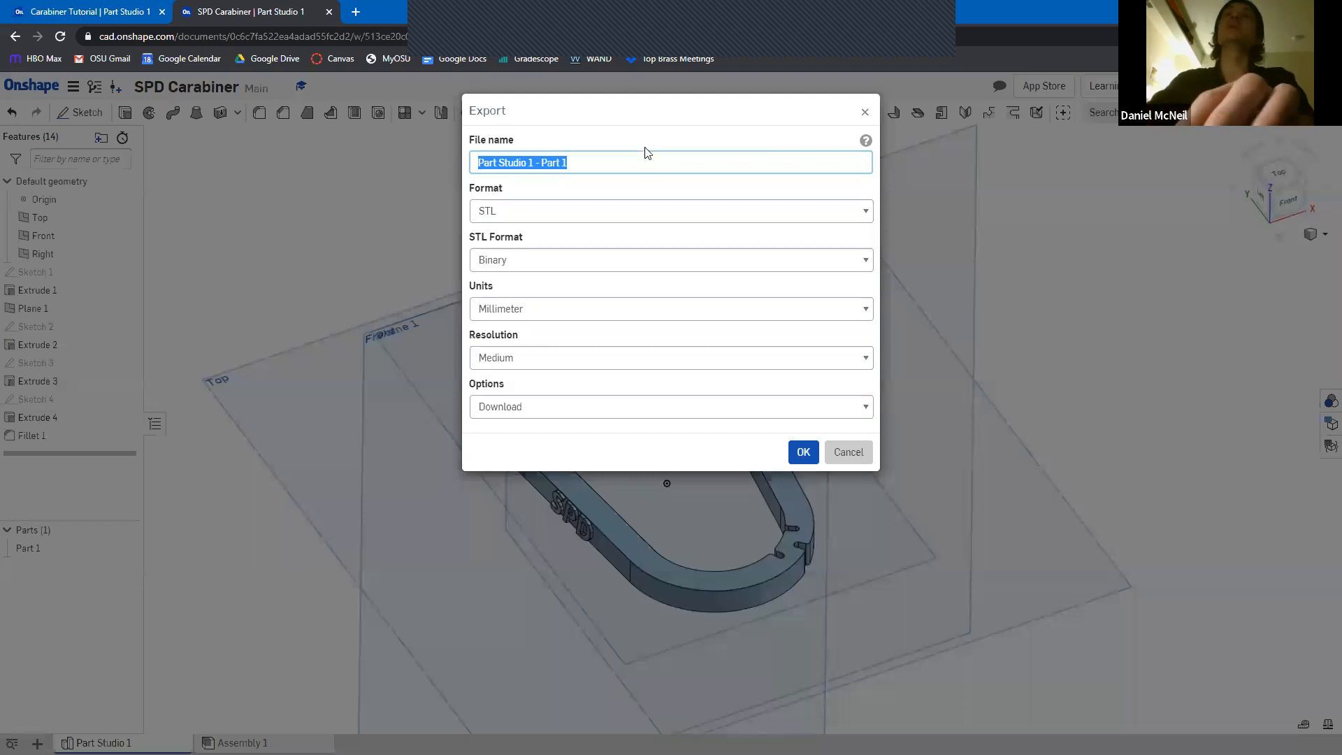
type("McNeil")
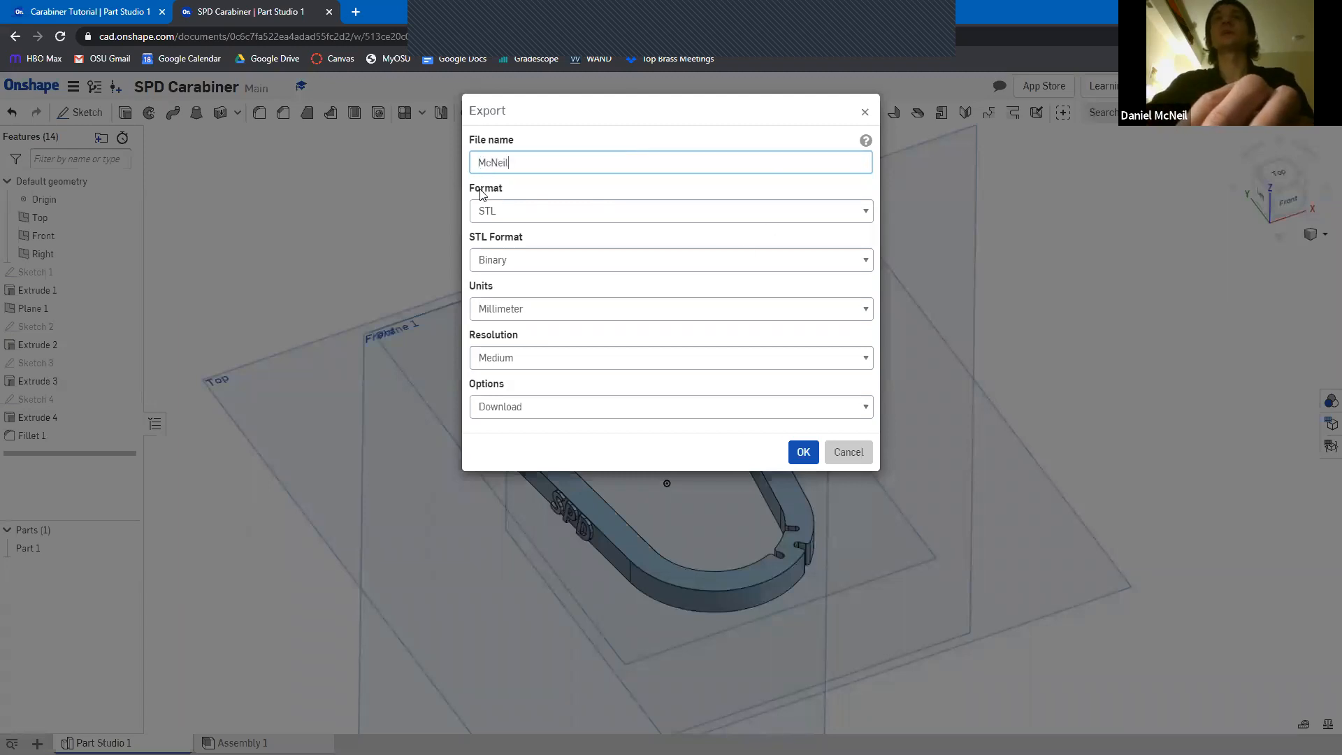
left_click(567, 211)
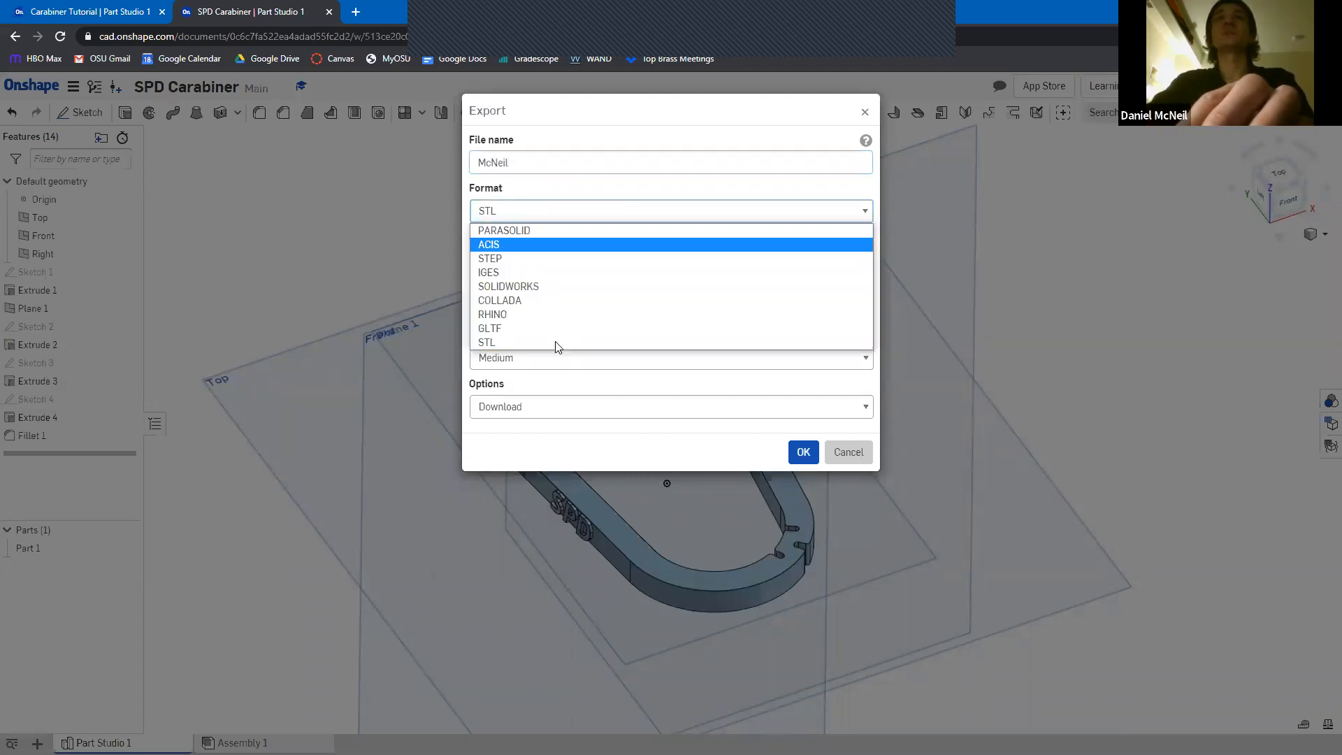
left_click(552, 343)
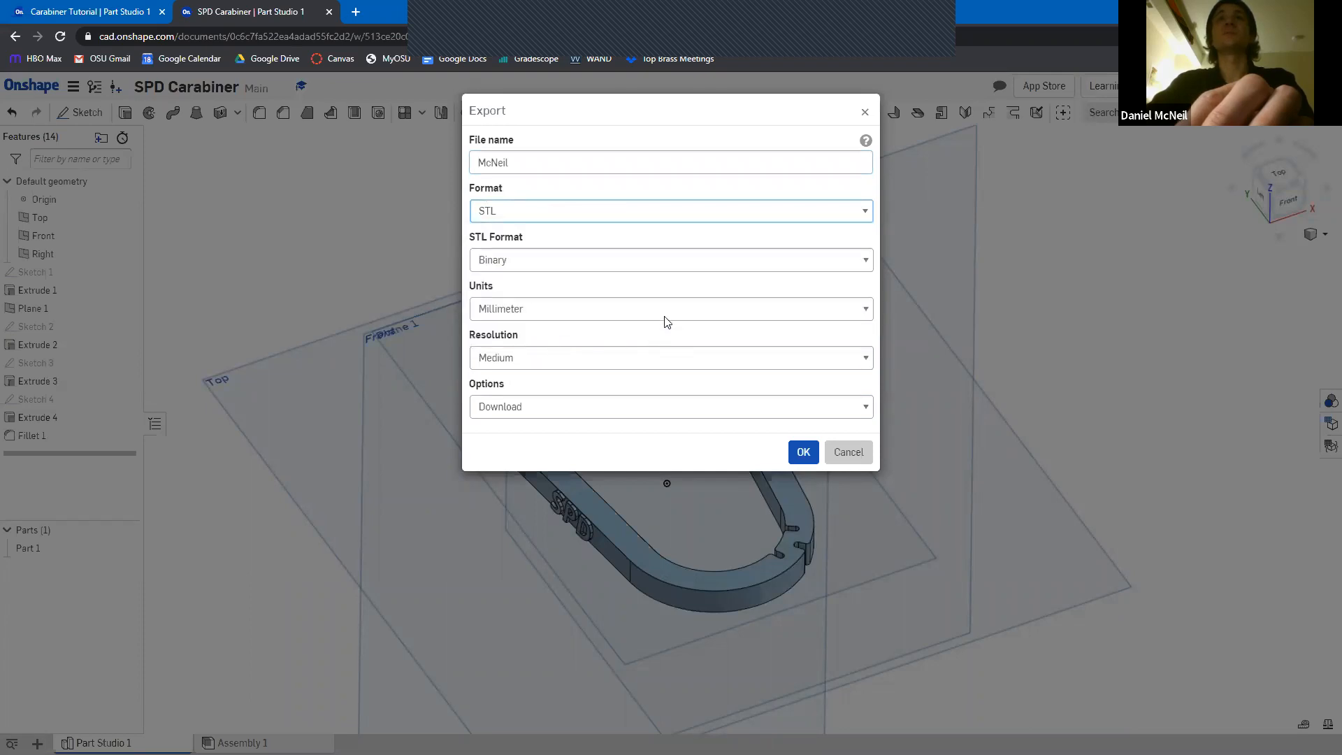
left_click(521, 309)
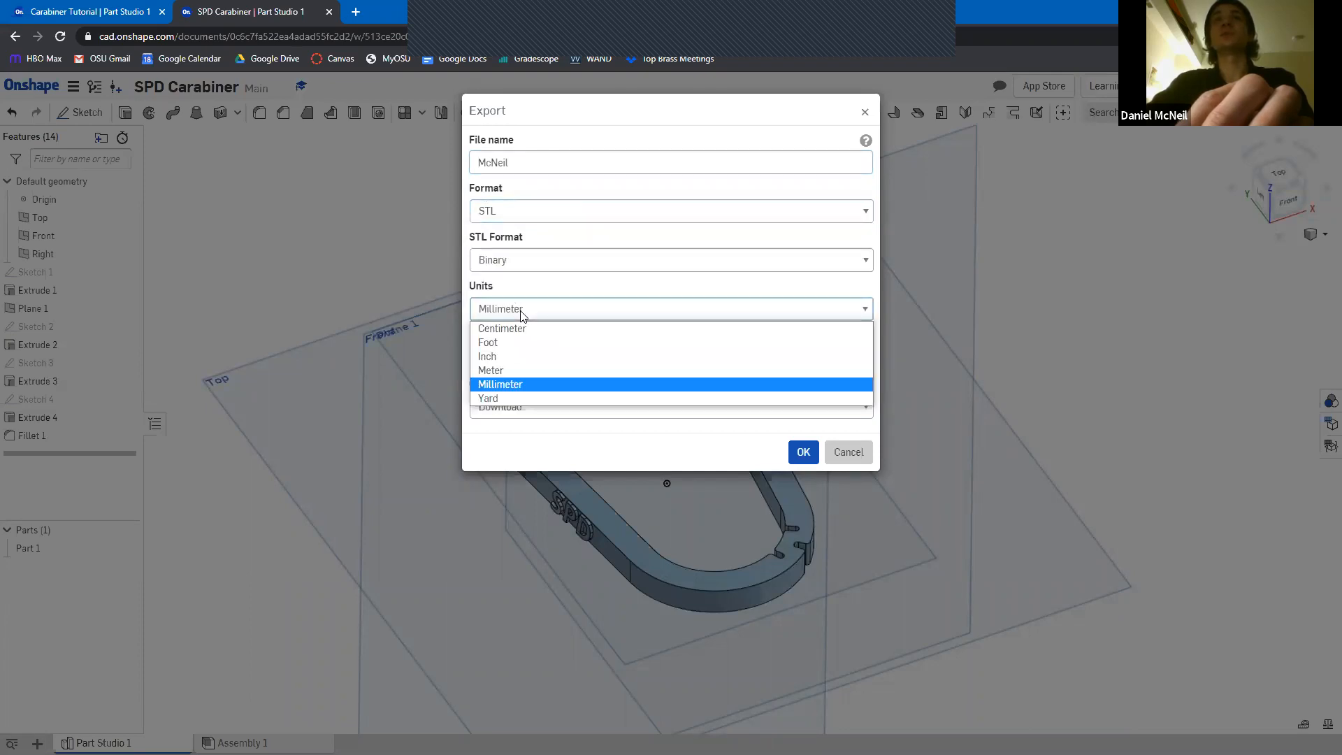
left_click(535, 387)
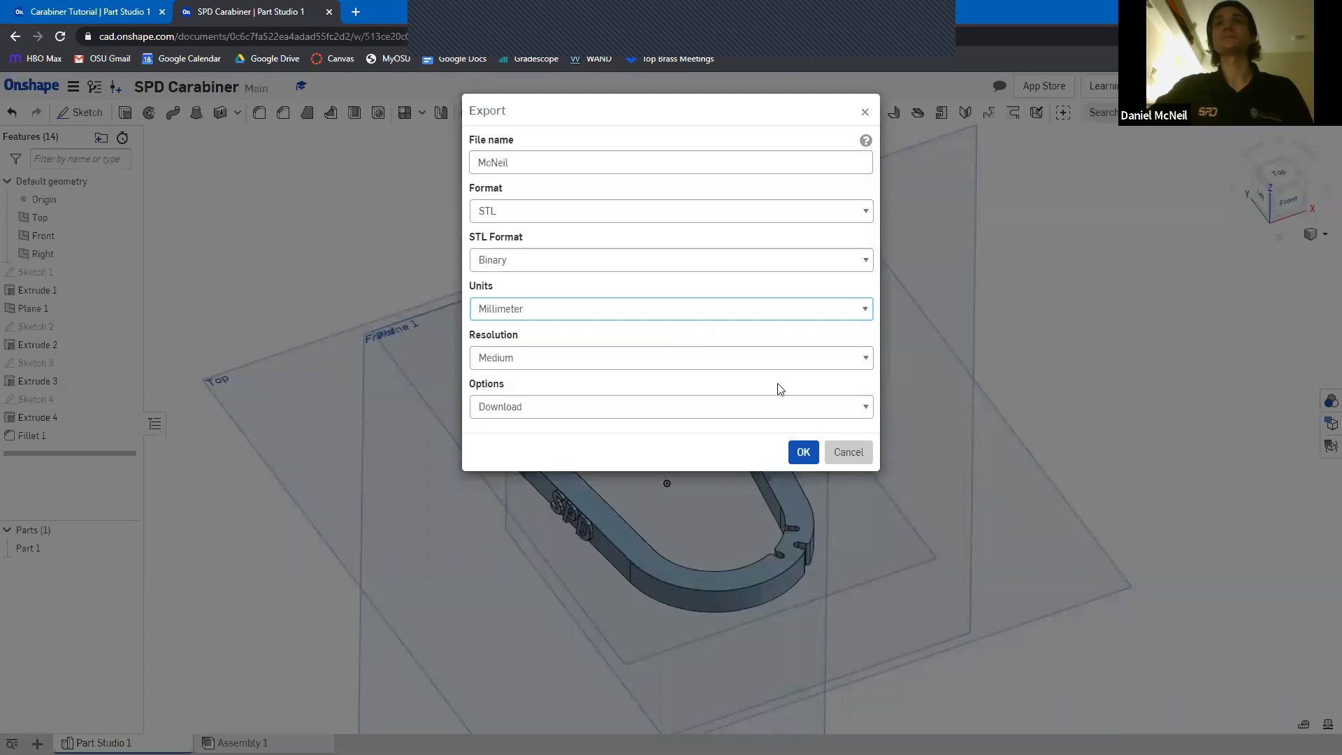
left_click(803, 453)
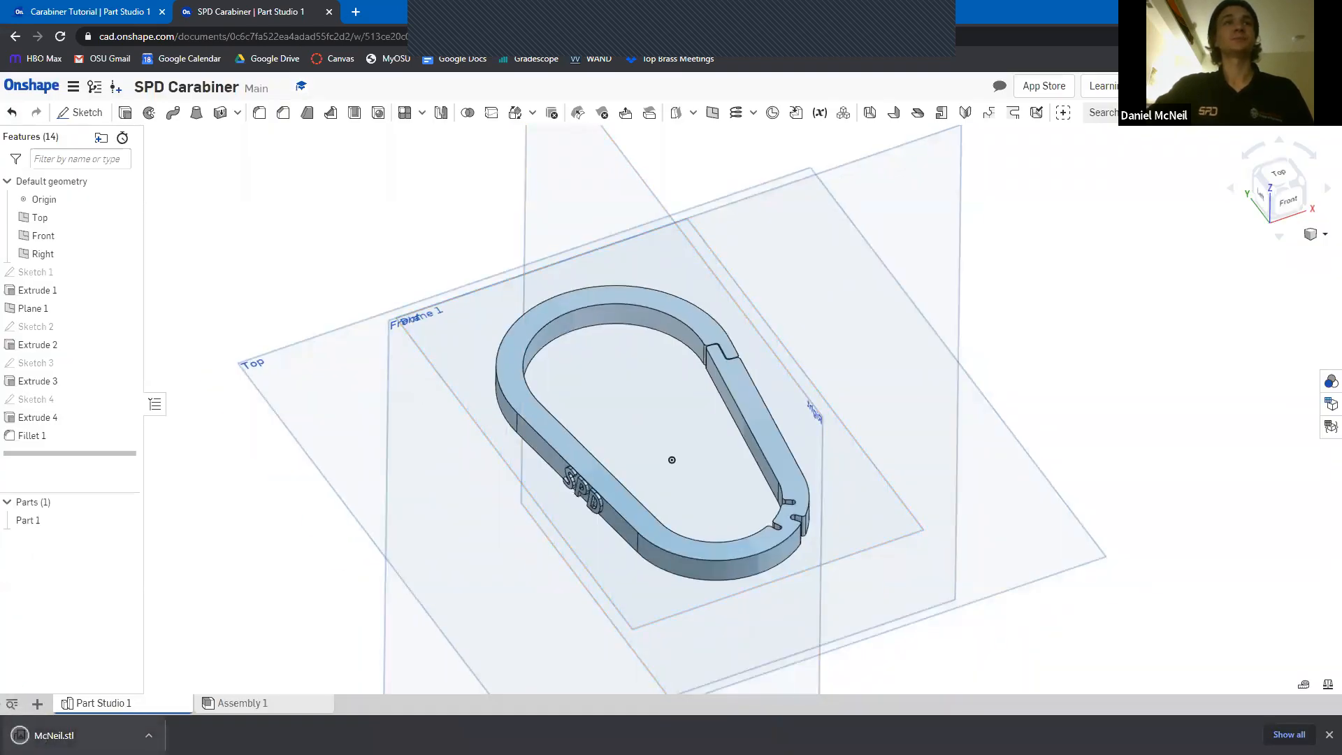
Open the downloaded STL file in Print 3D to preview the carabiner, and close the preview
left_click(91, 735)
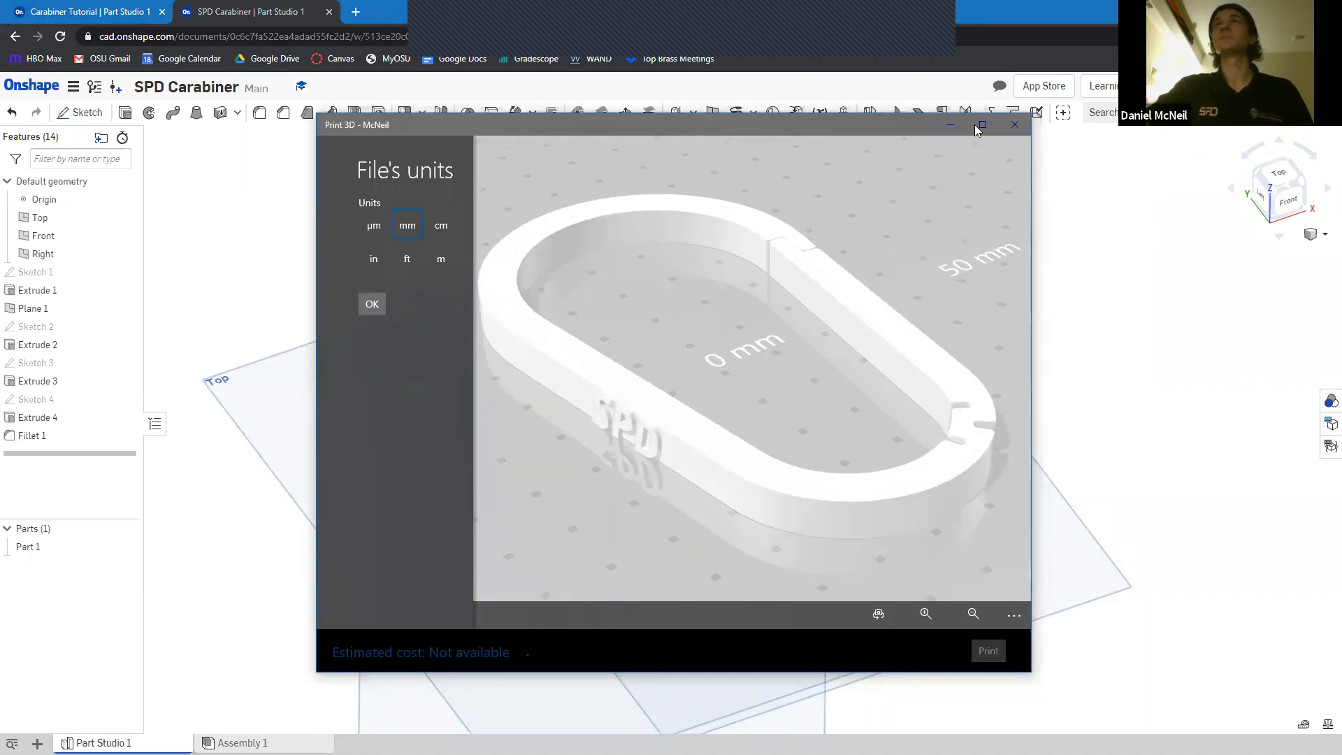
left_click(1013, 126)
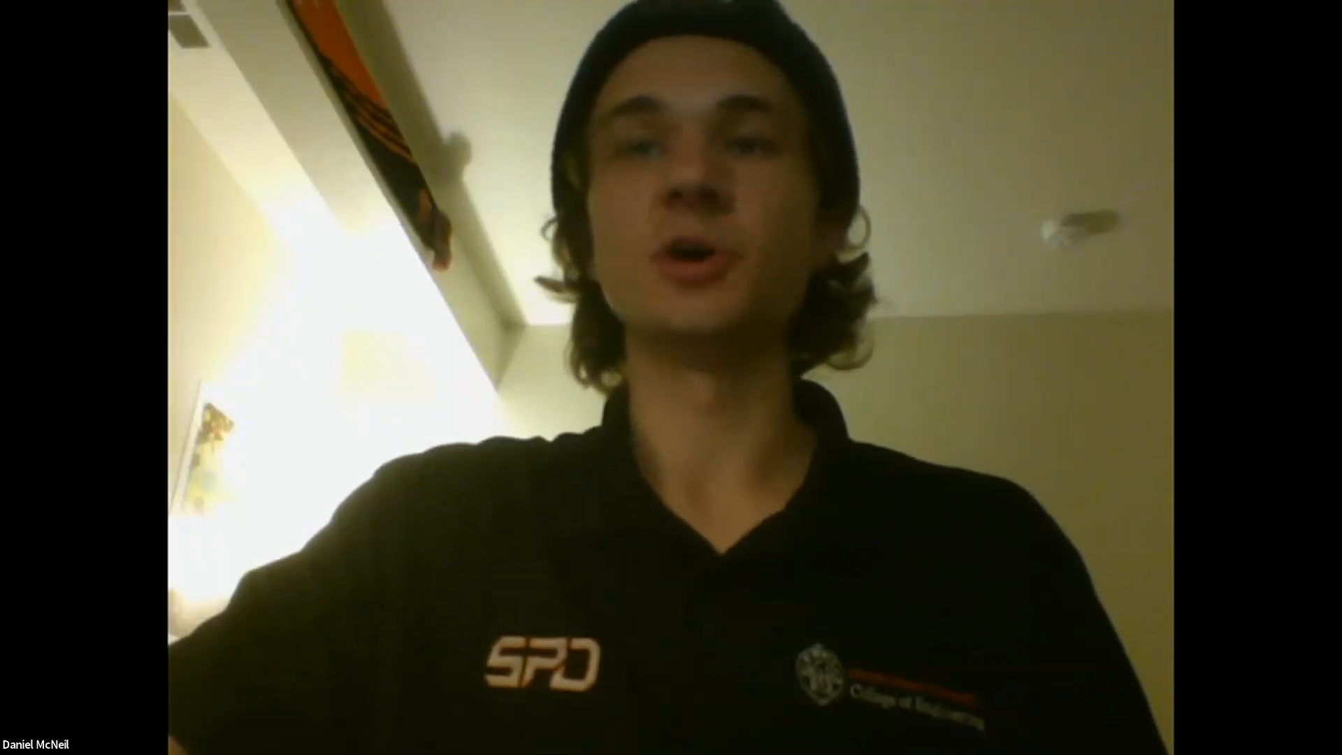